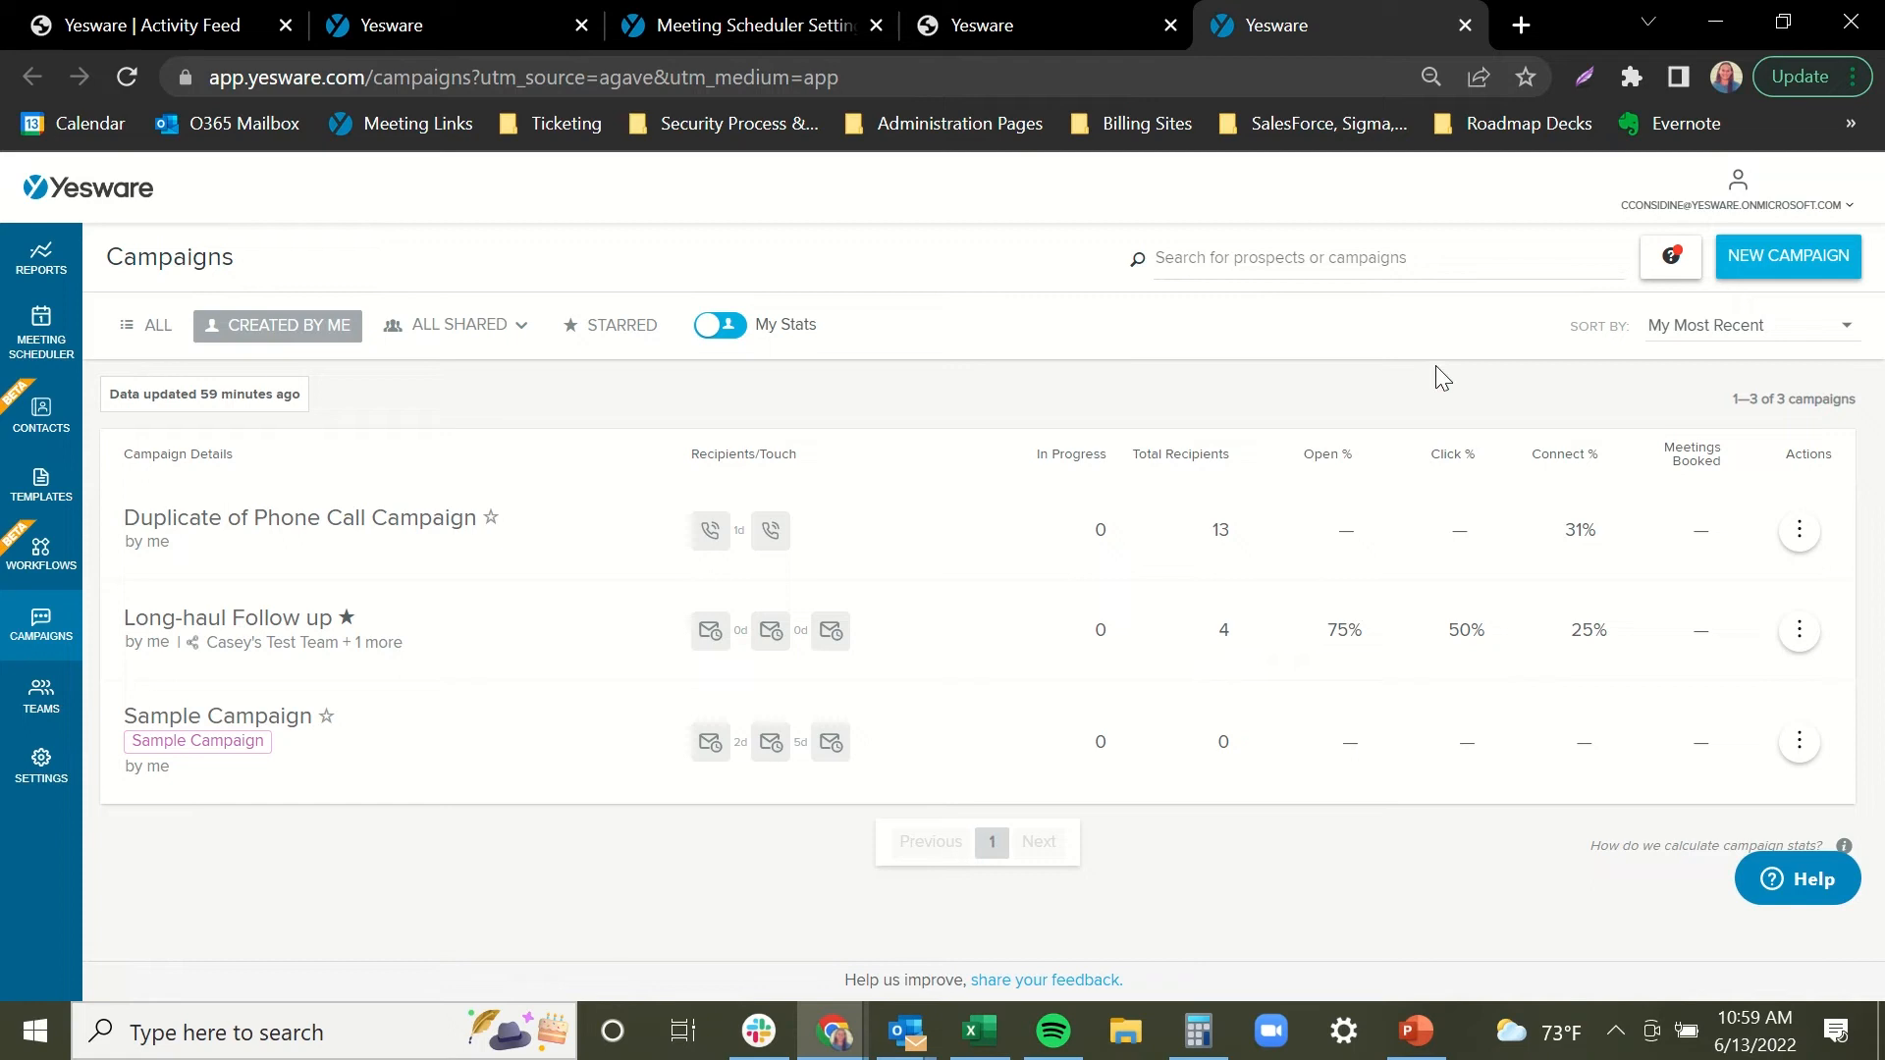
# Create a new campaign, opening a blank page named '06/13/2022 Campaign'.
pyautogui.click(1800, 260)
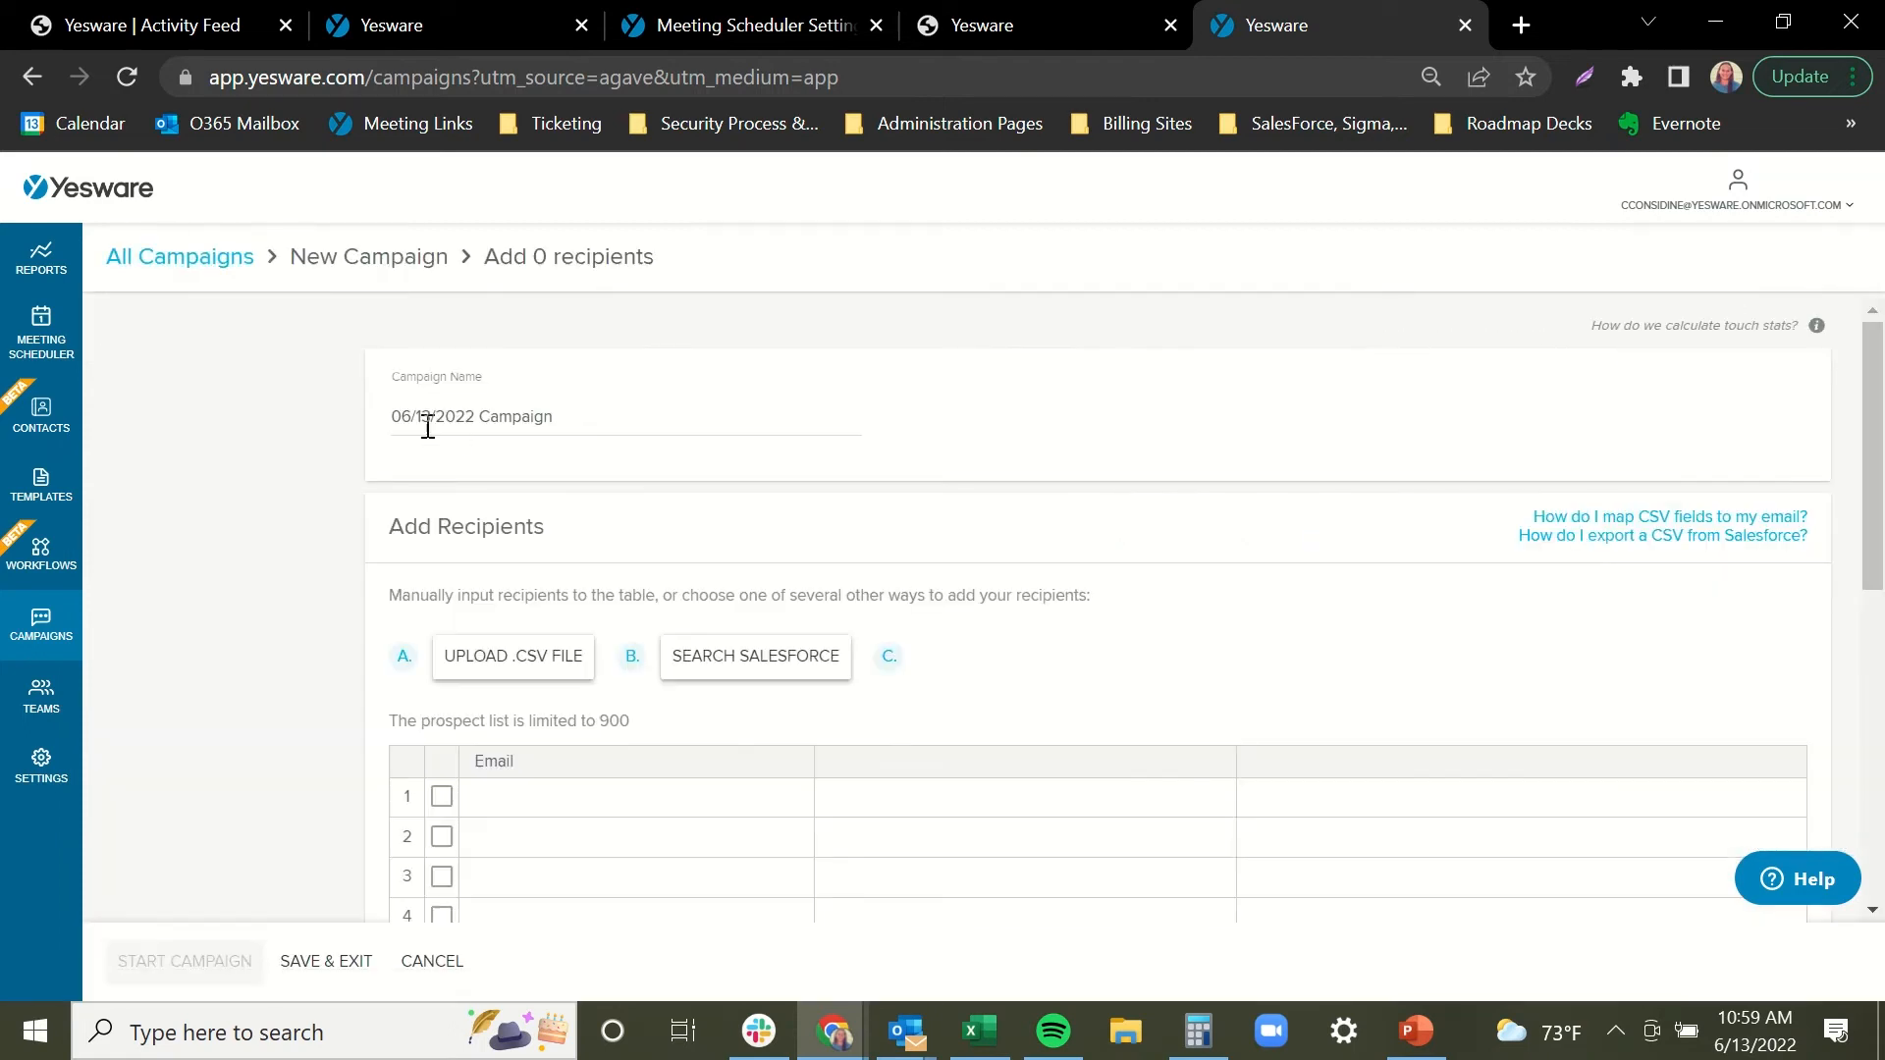
# Replace the default campaign name with 'Demo Introduction' and move down to Compose Touch 1.
pyautogui.click(610, 416)
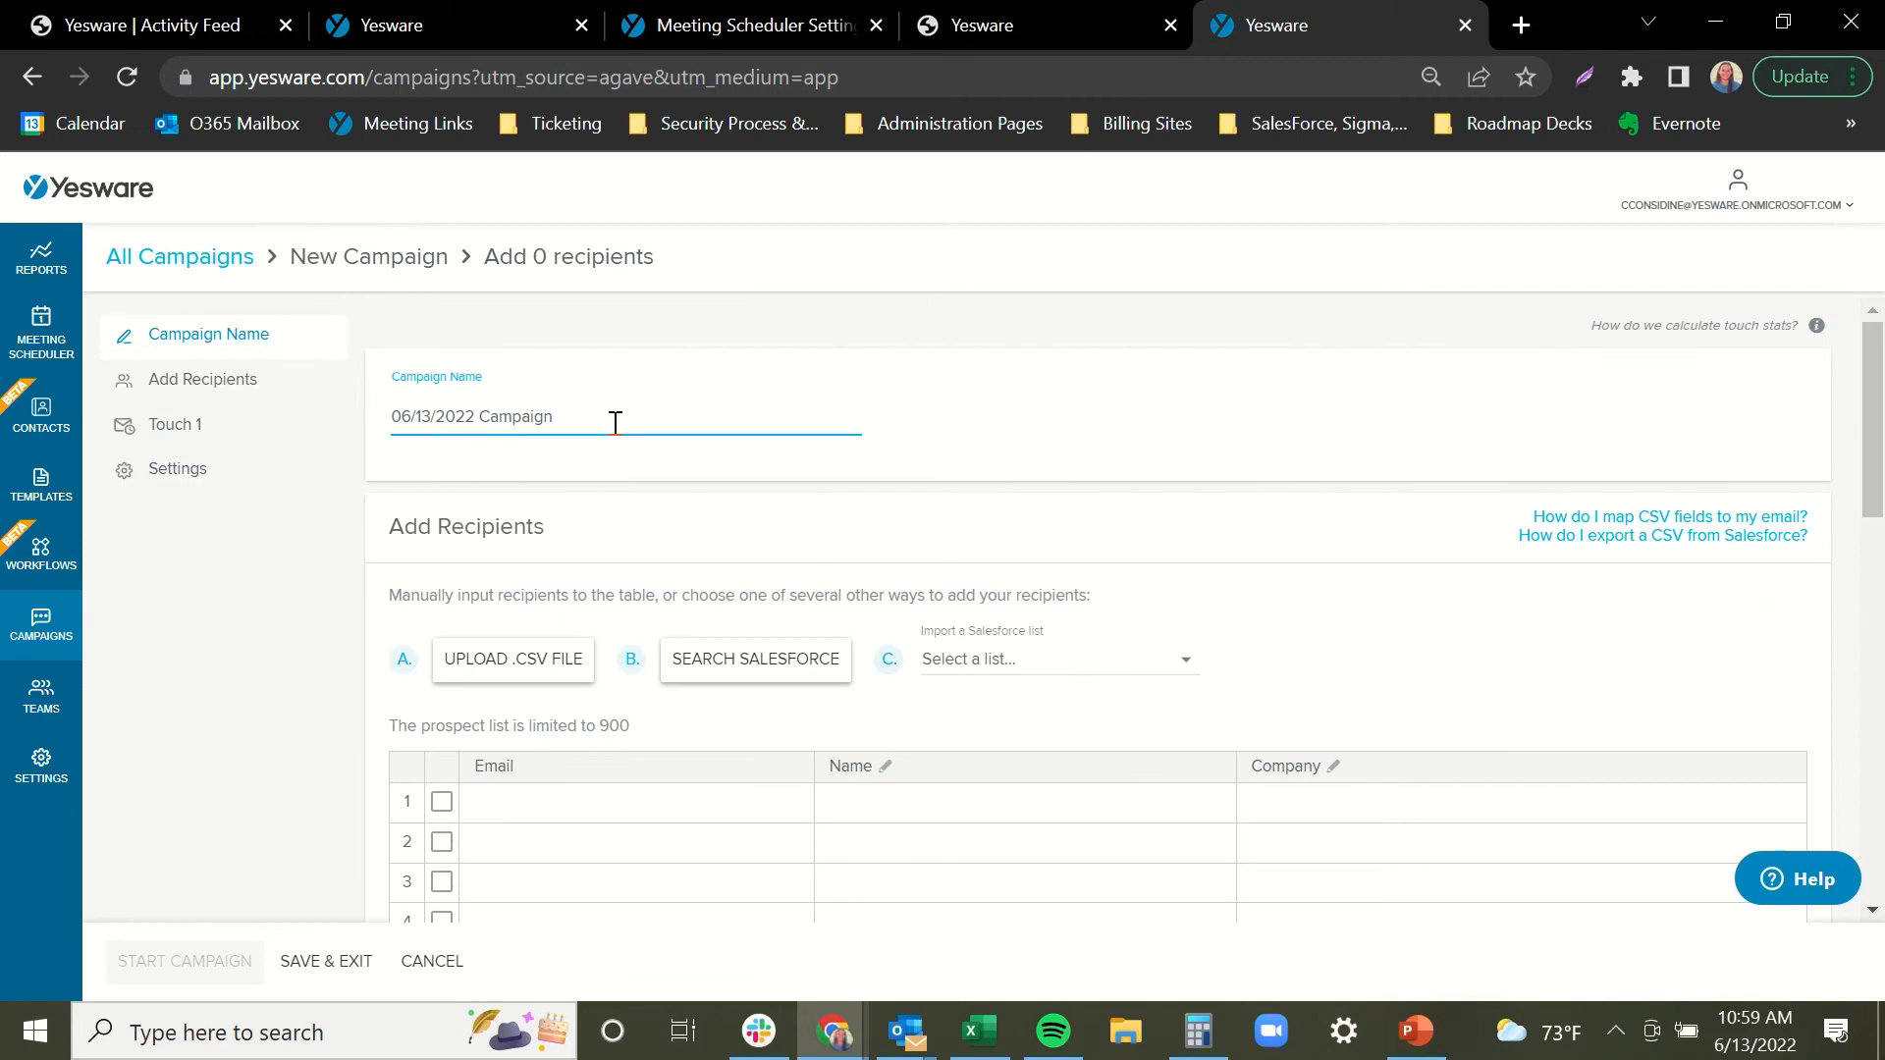
pyautogui.moveTo(610, 416); pyautogui.dragTo(321, 462)
pyautogui.press('BackSpace')
pyautogui.write('Demo Introduction')
pyautogui.click(1622, 401)
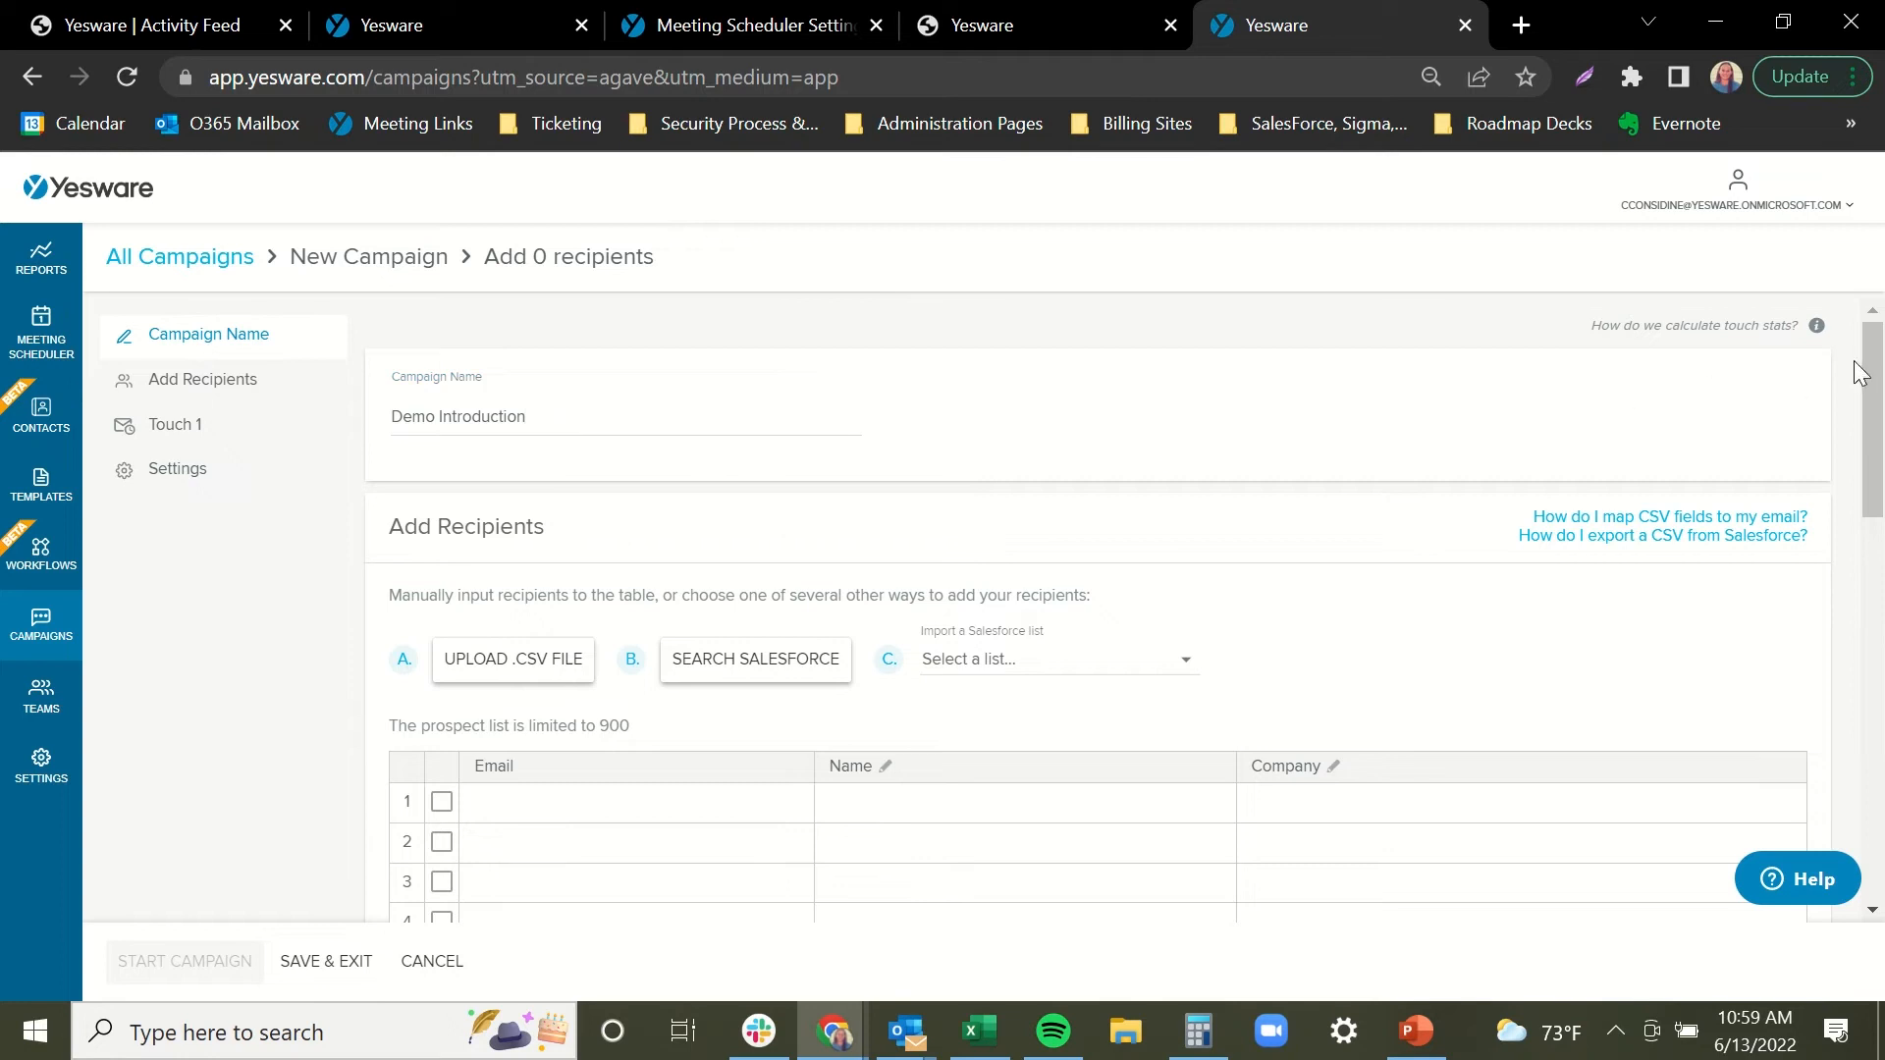
pyautogui.moveTo(1862, 374); pyautogui.dragTo(1863, 433)
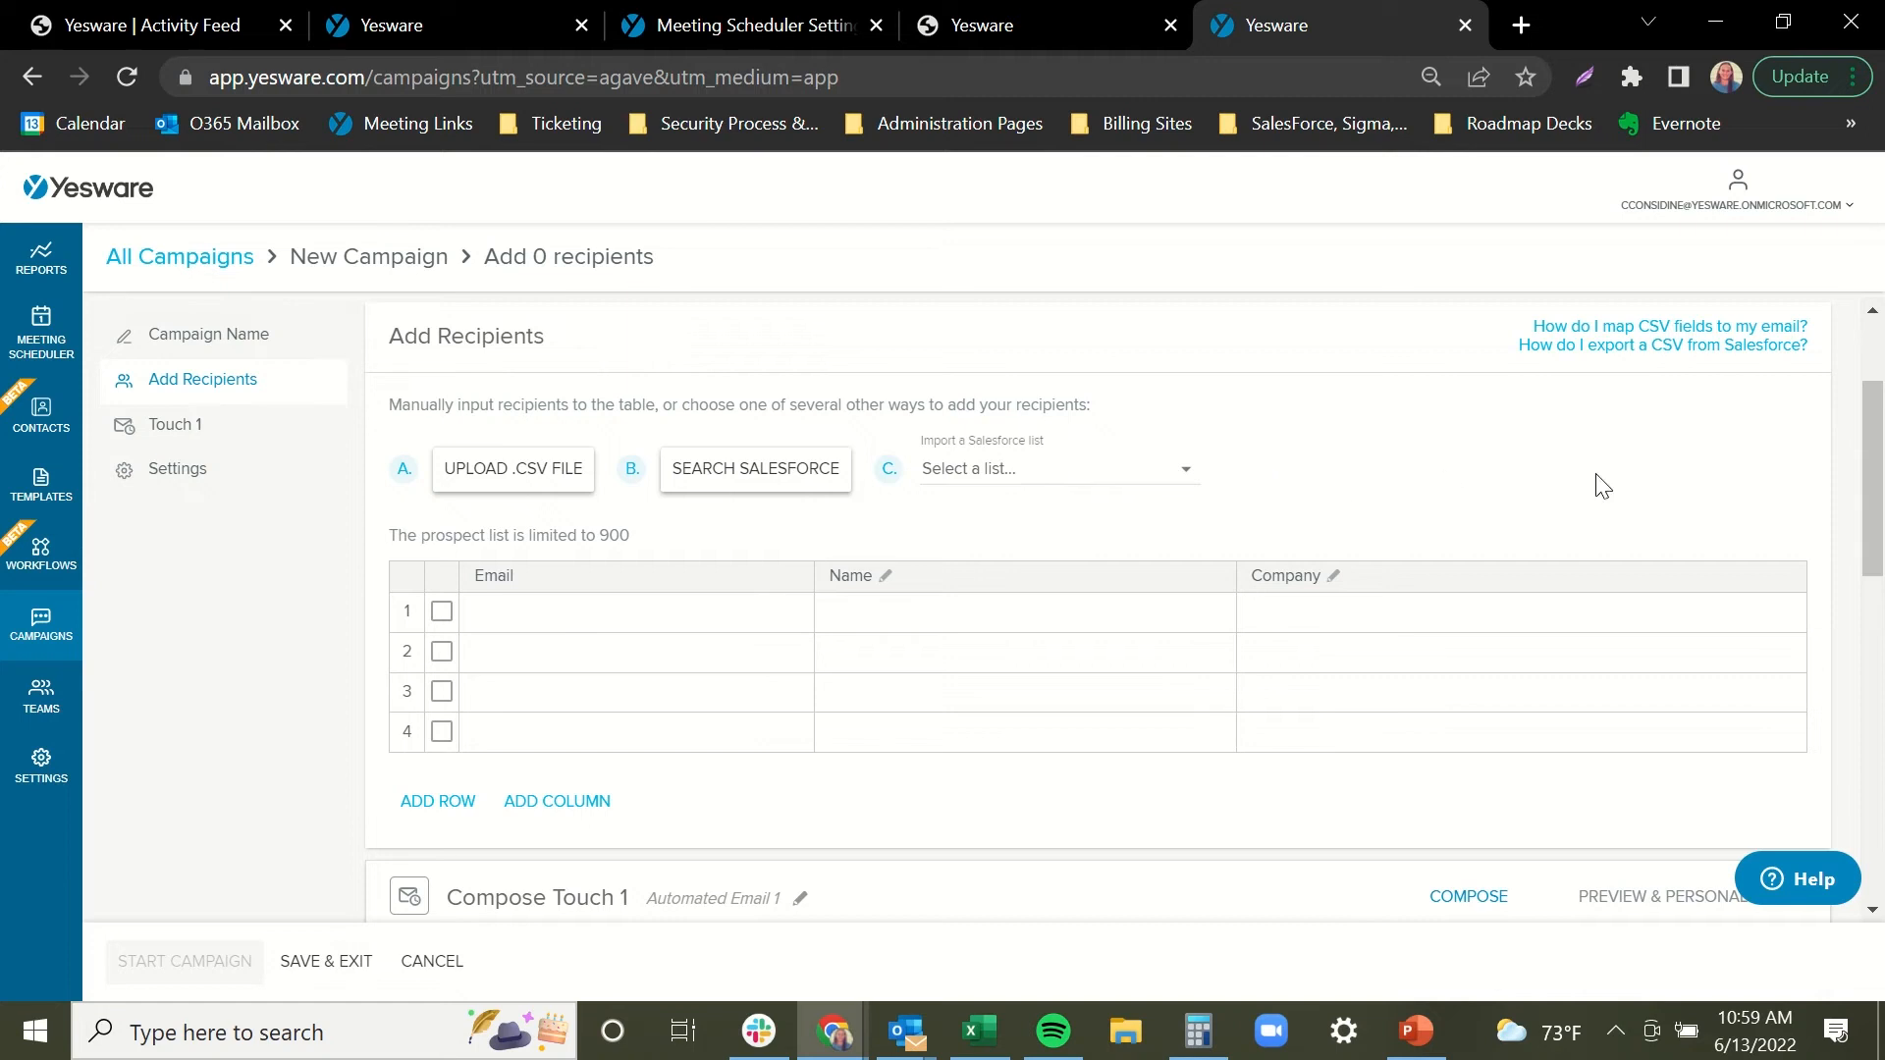
pyautogui.moveTo(1879, 402); pyautogui.dragTo(1864, 560)
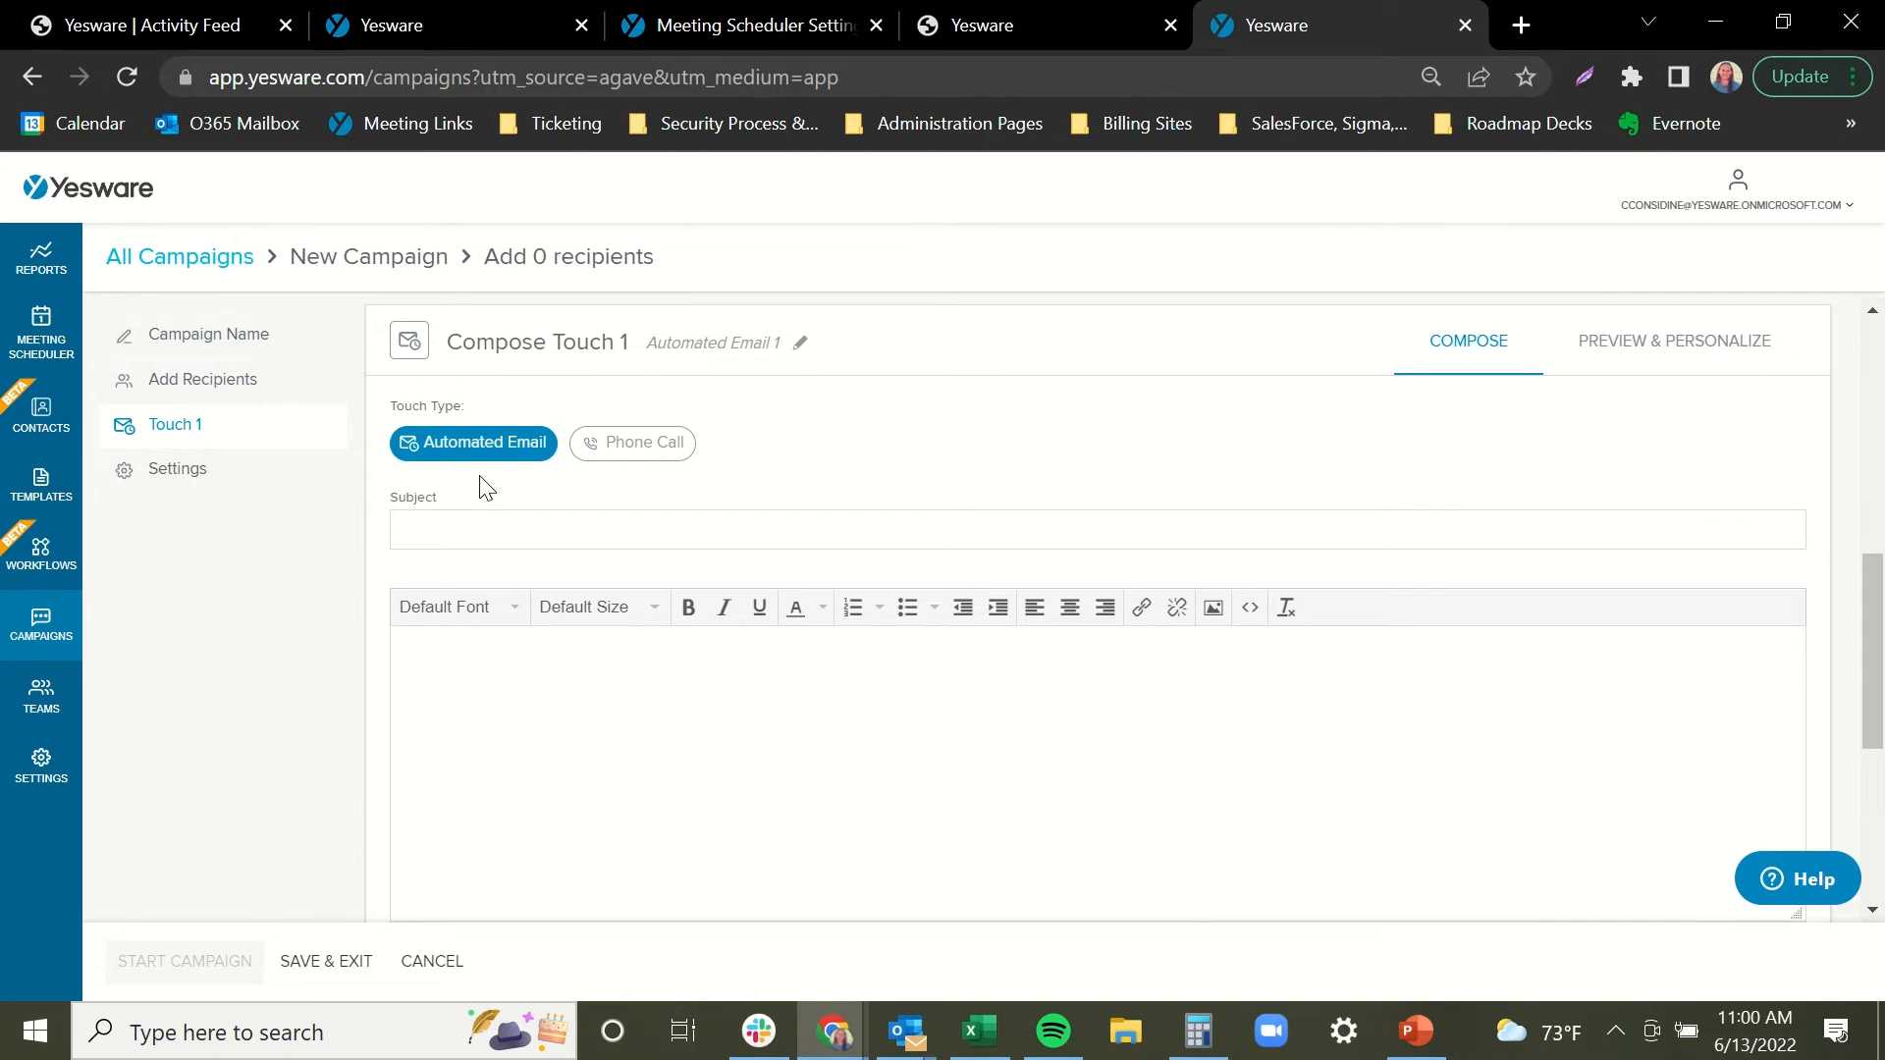
pyautogui.click(638, 447)
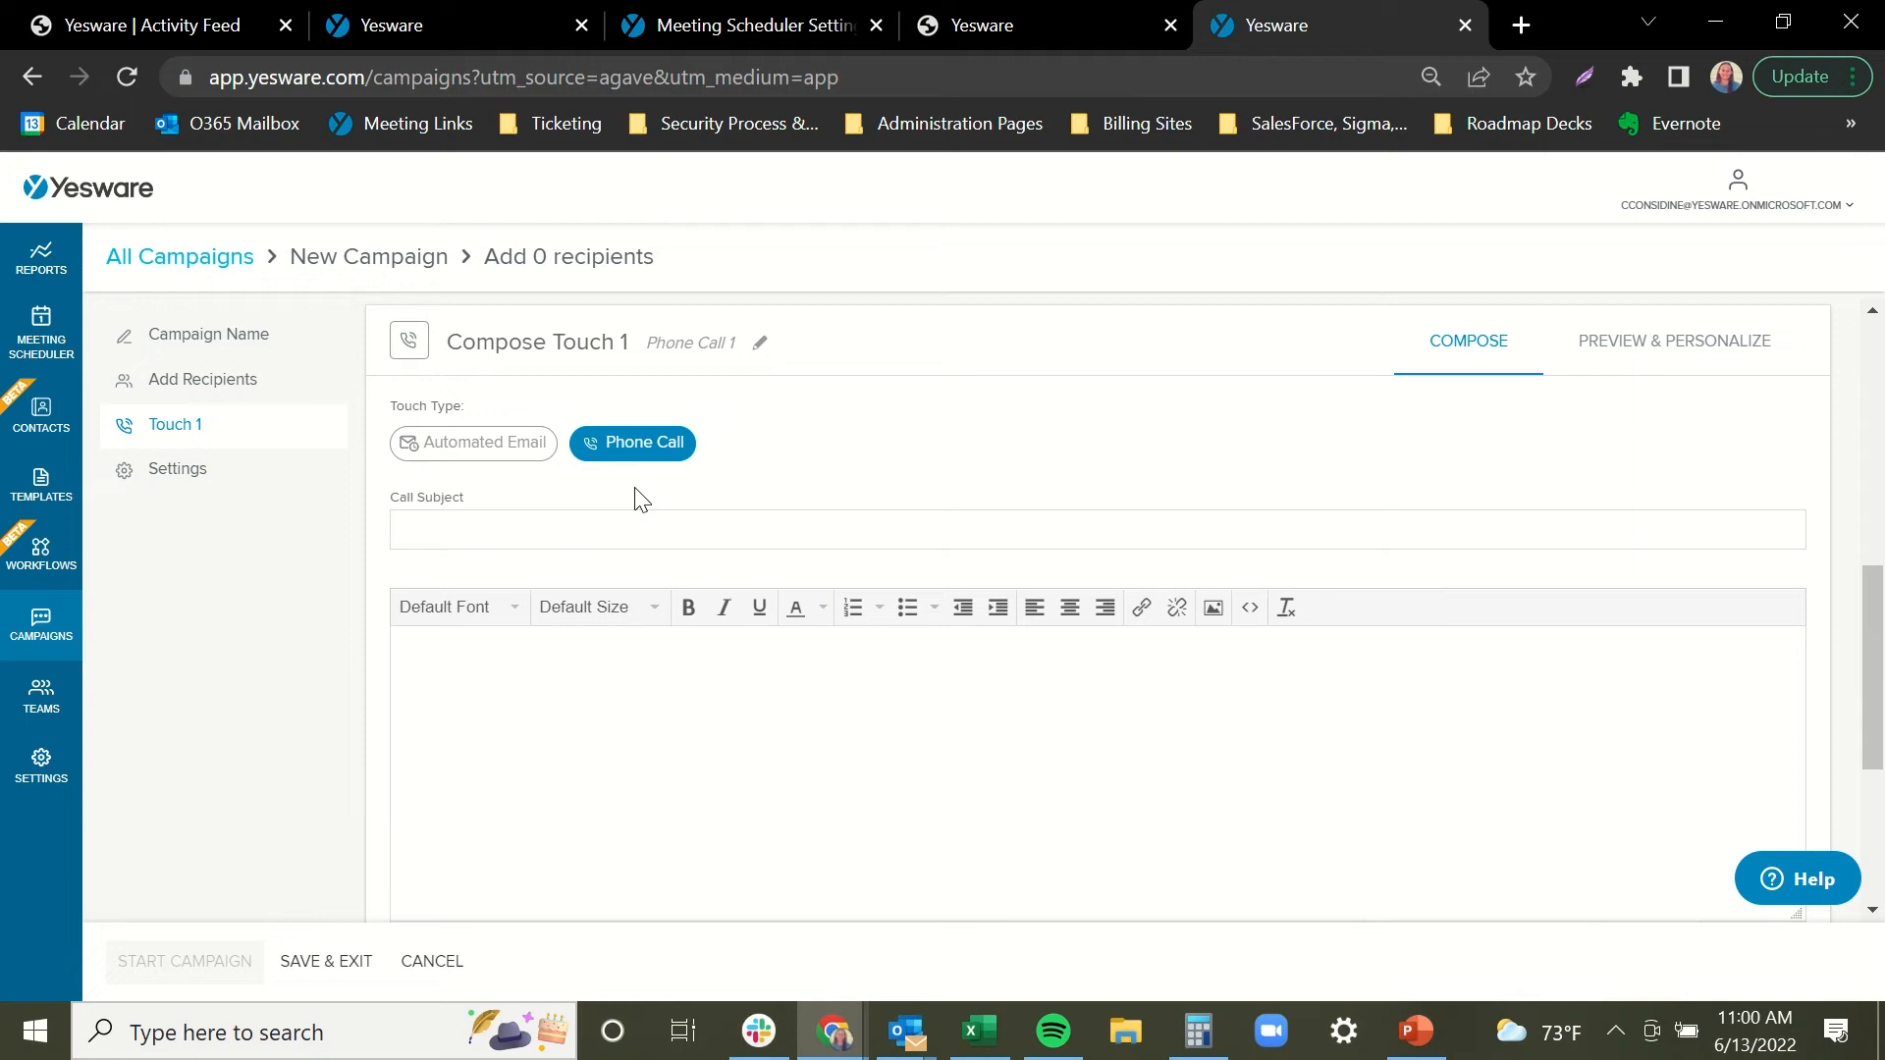
pyautogui.click(512, 454)
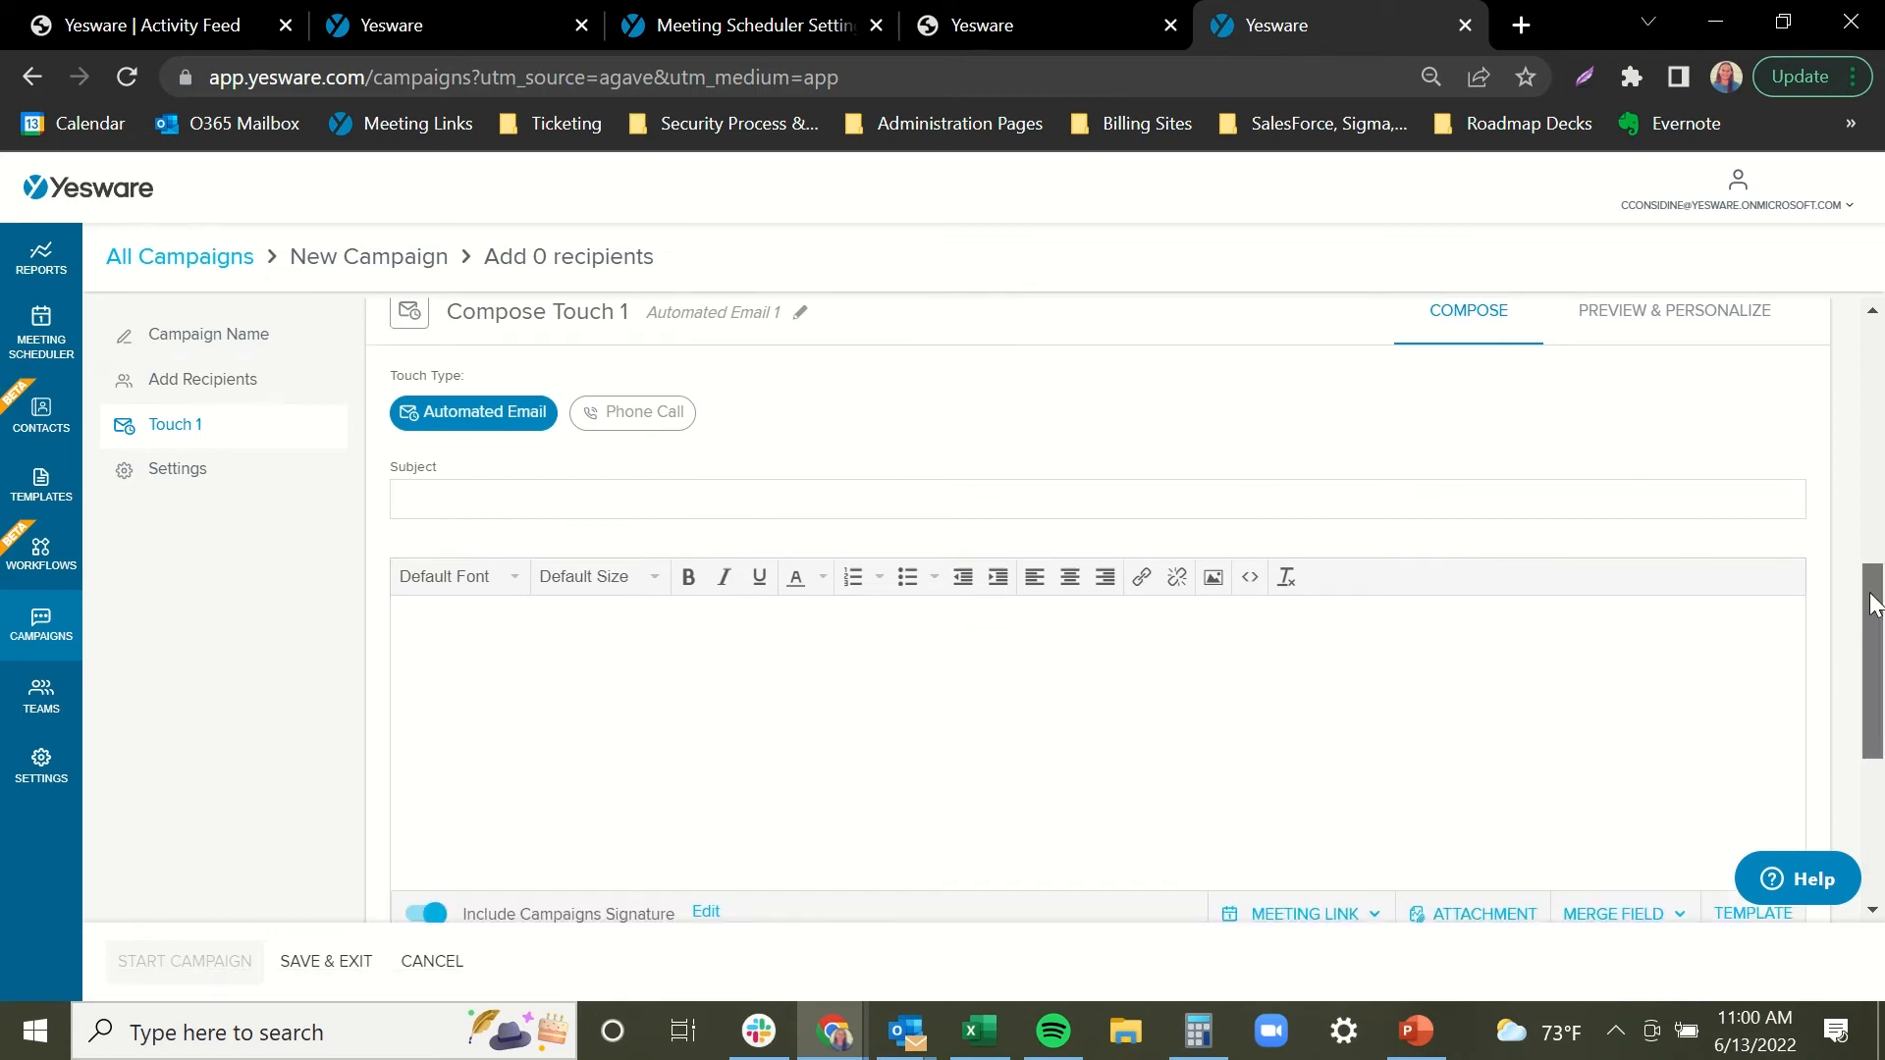
pyautogui.moveTo(1872, 592); pyautogui.dragTo(1872, 609)
pyautogui.click(517, 638)
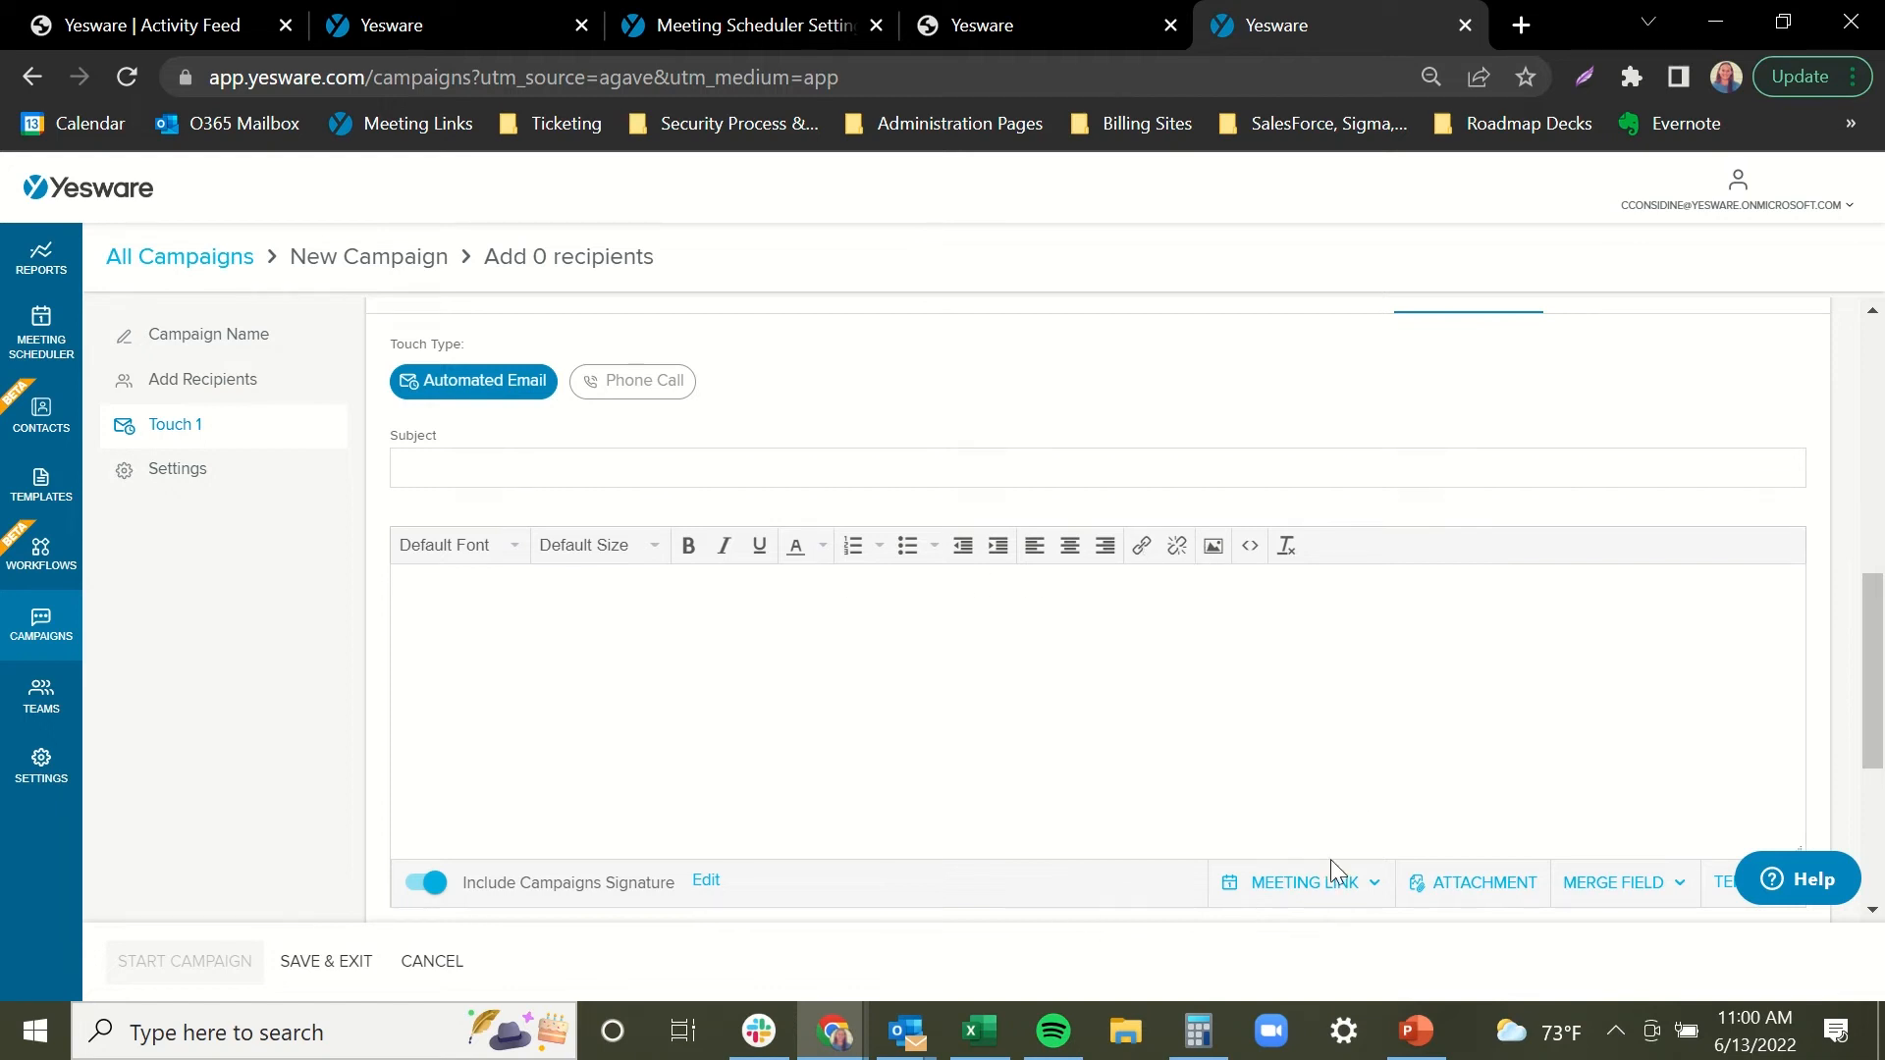
pyautogui.scroll(-2, 1334, 864)
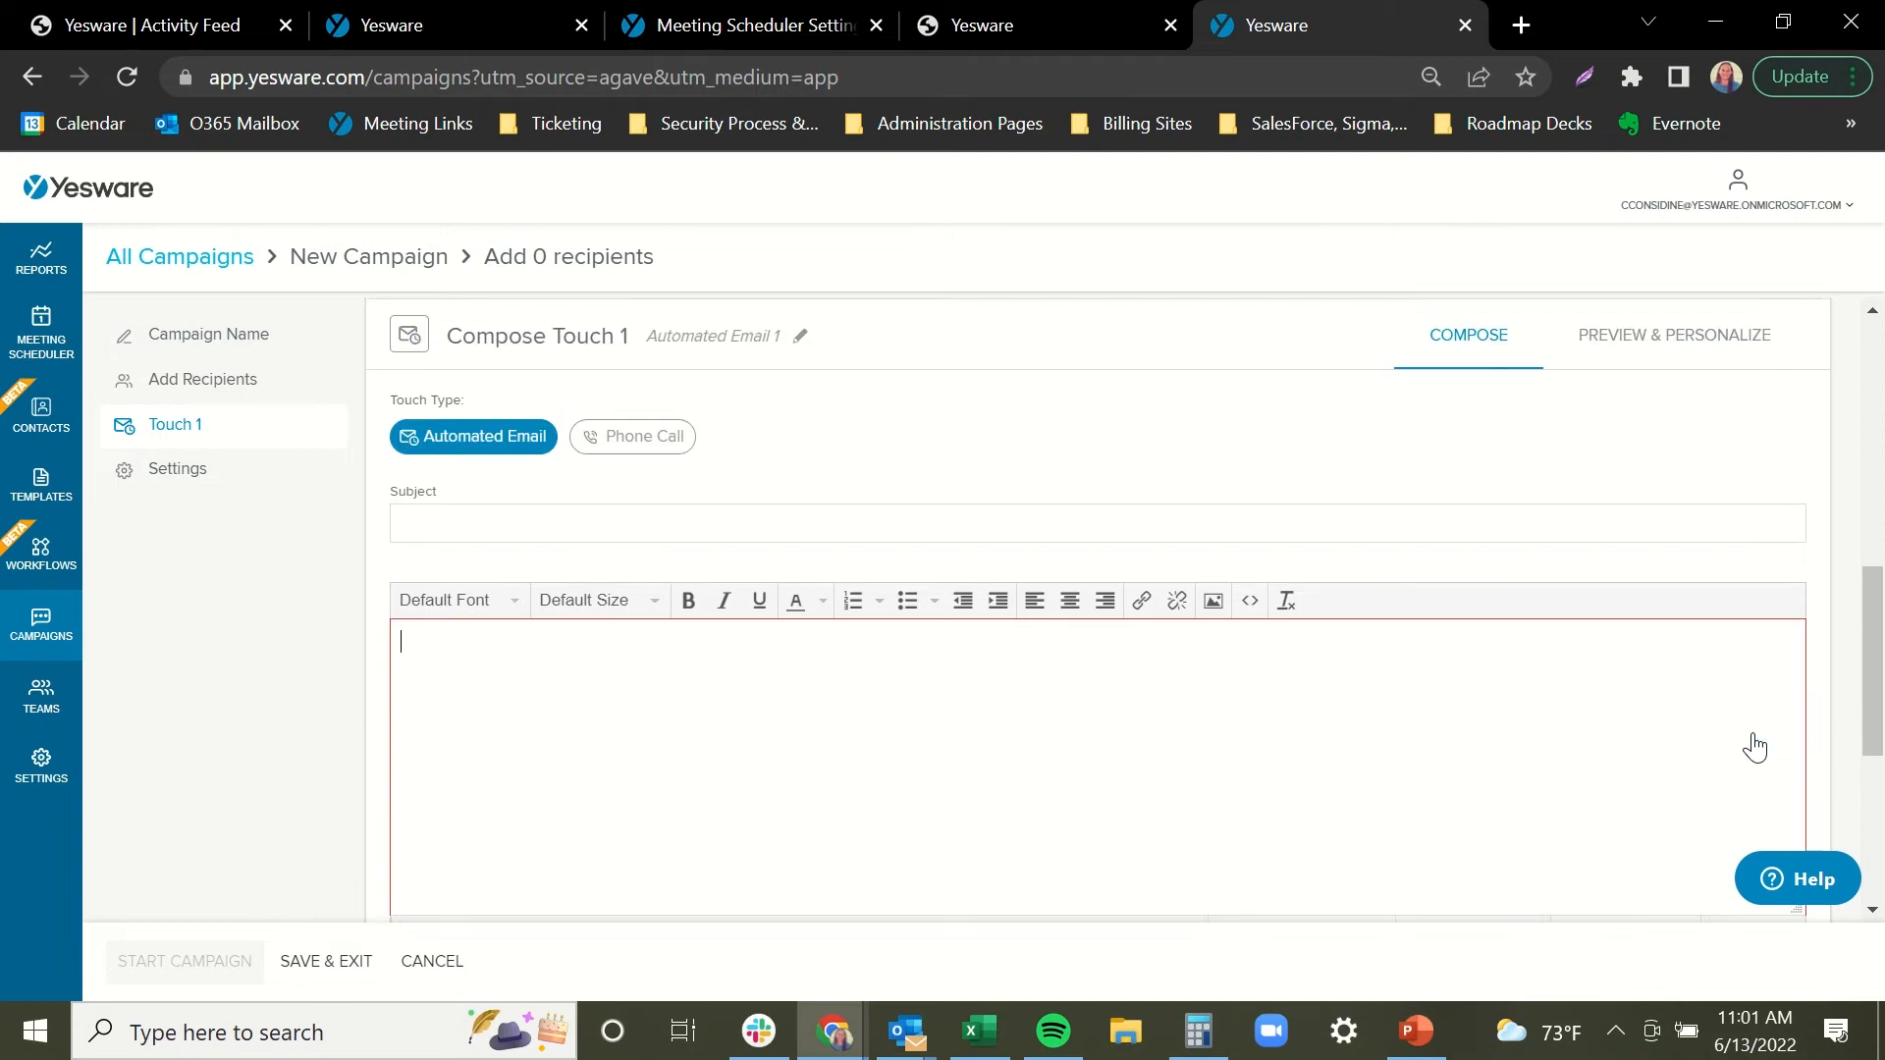
pyautogui.scroll(-2, 1747, 686)
# Insert the 'Demo Intro.' template from the Demo folder into Touch 1's subject and body.
pyautogui.click(1738, 791)
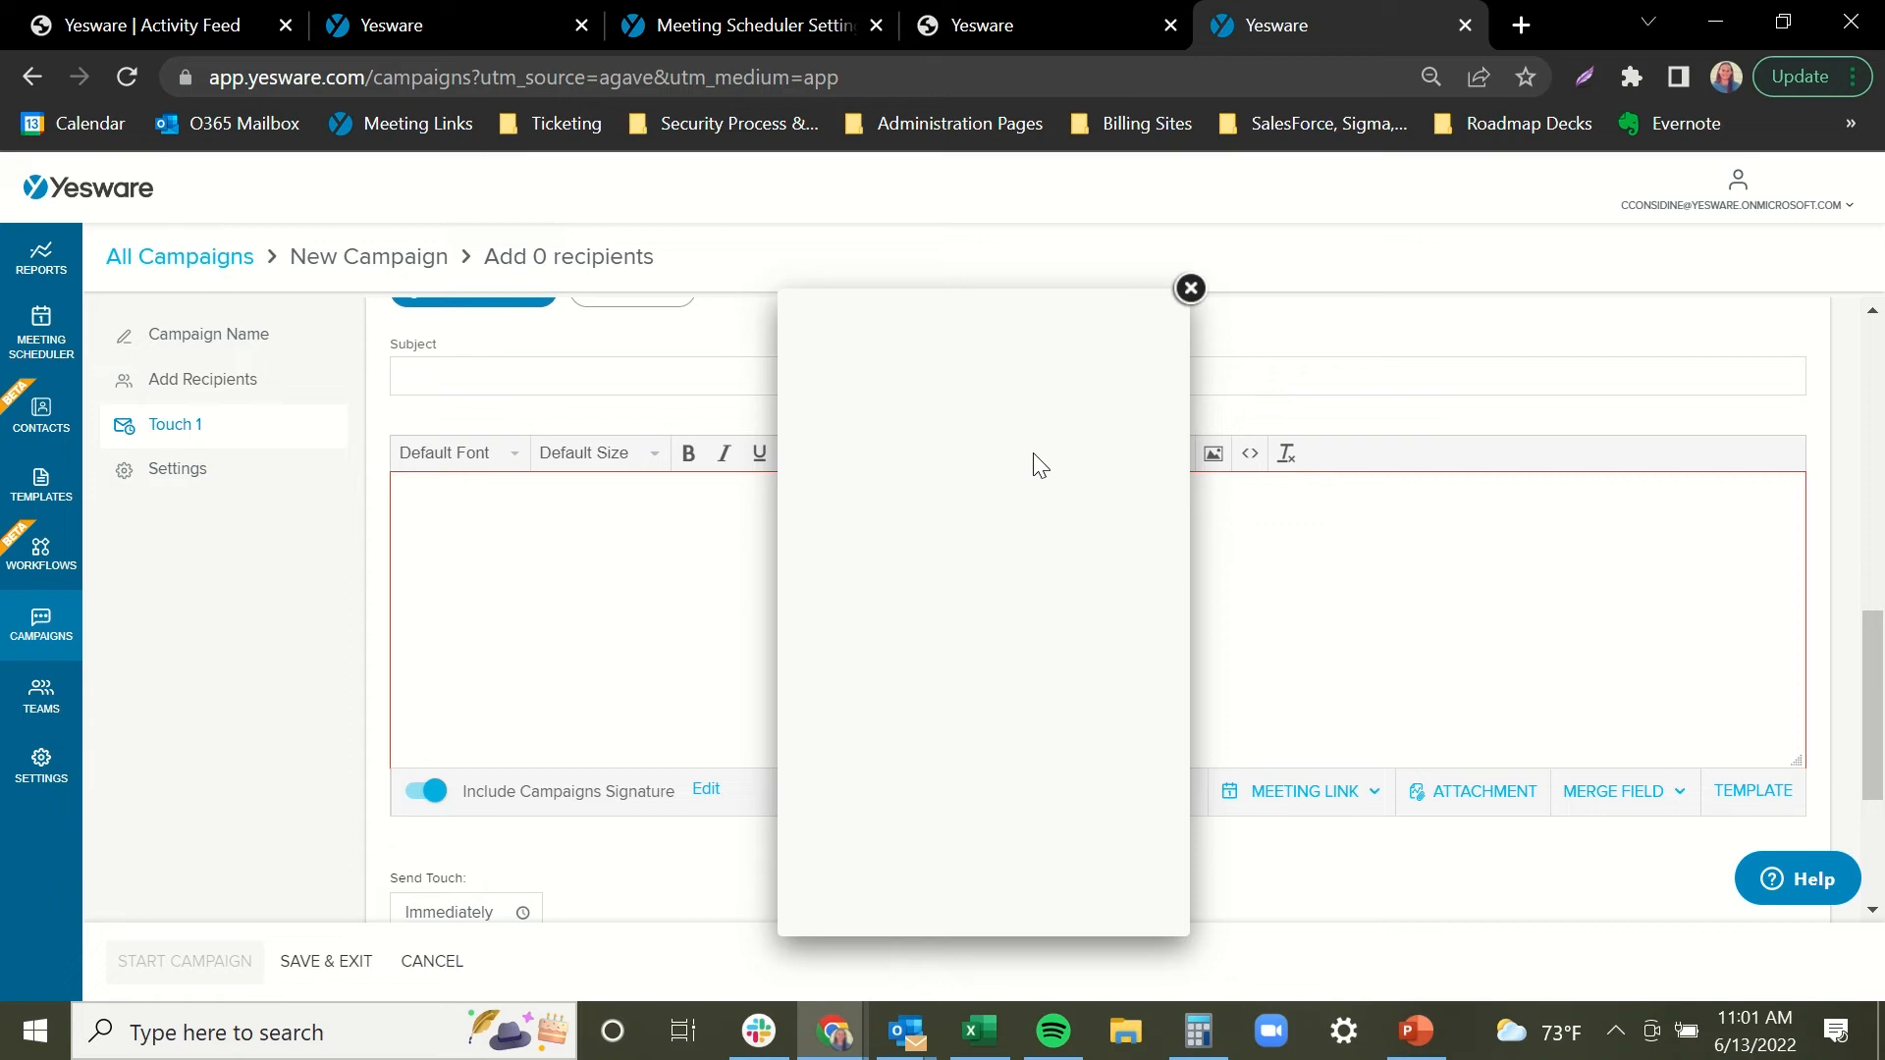
pyautogui.click(1116, 404)
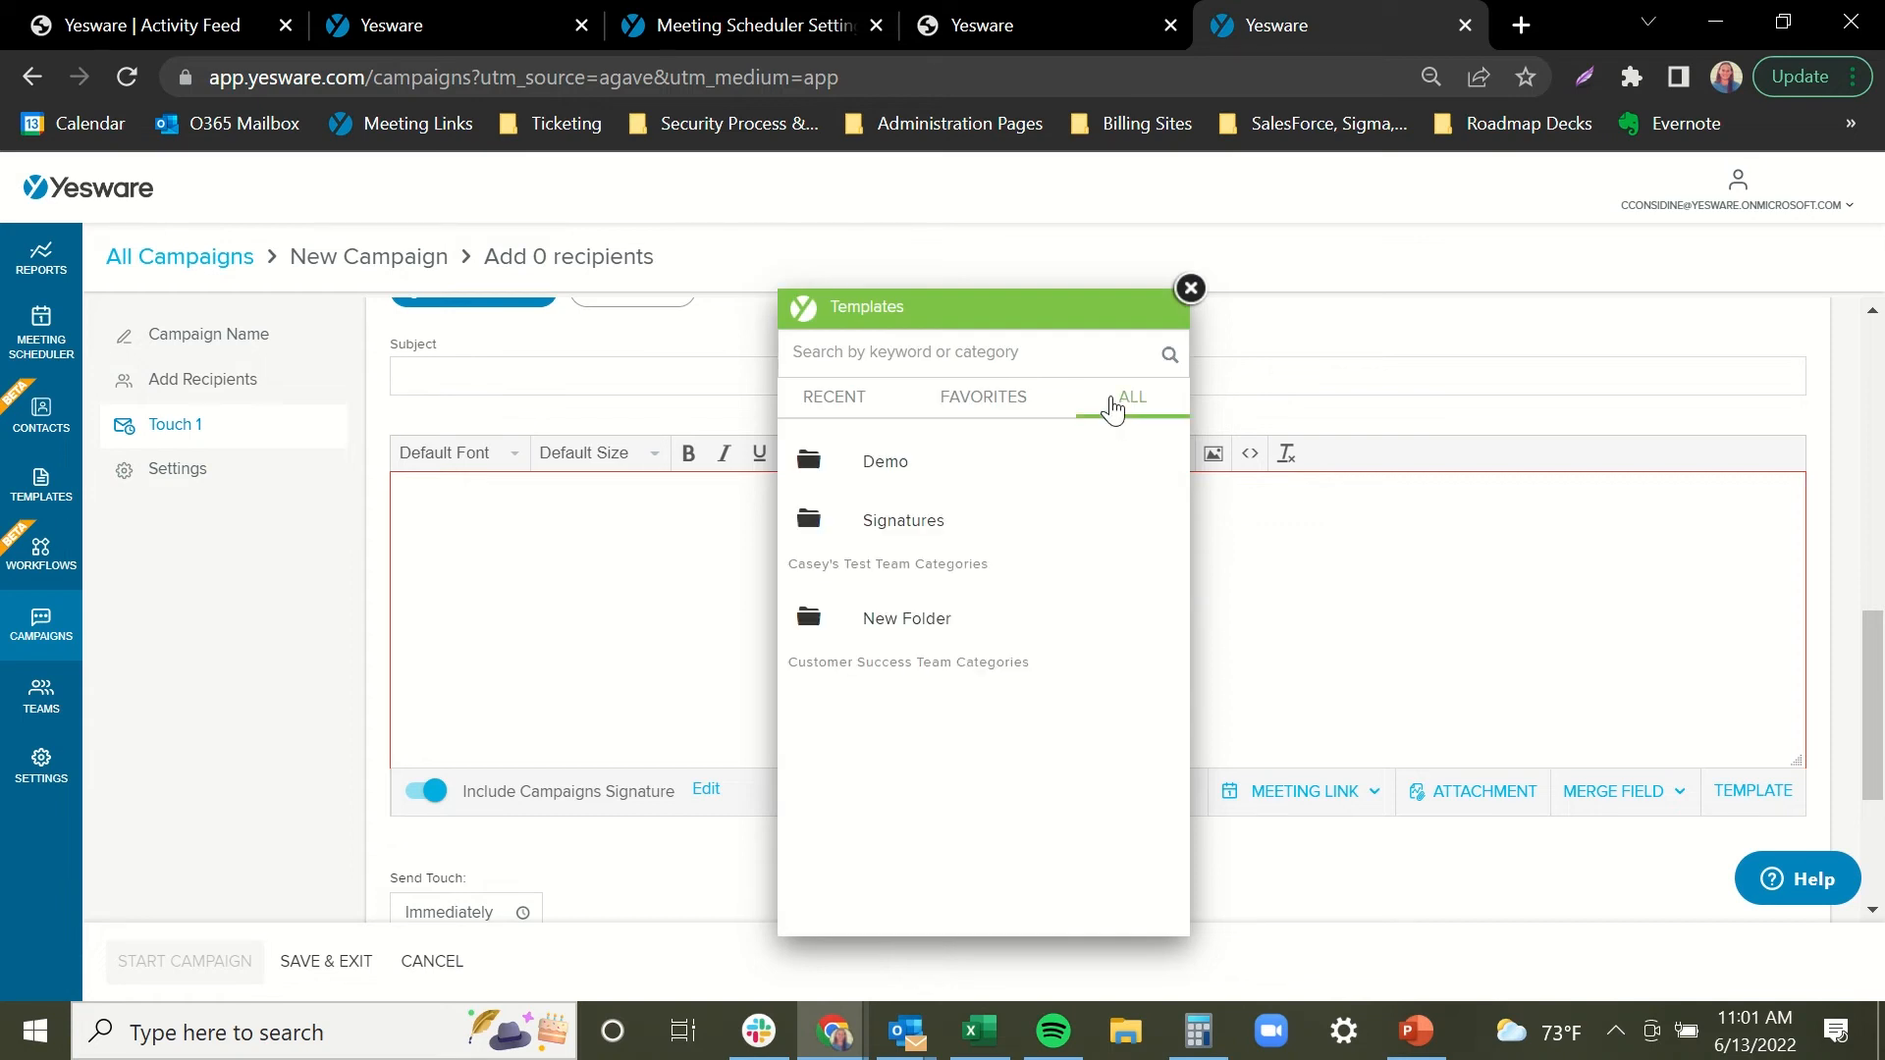
pyautogui.click(1078, 476)
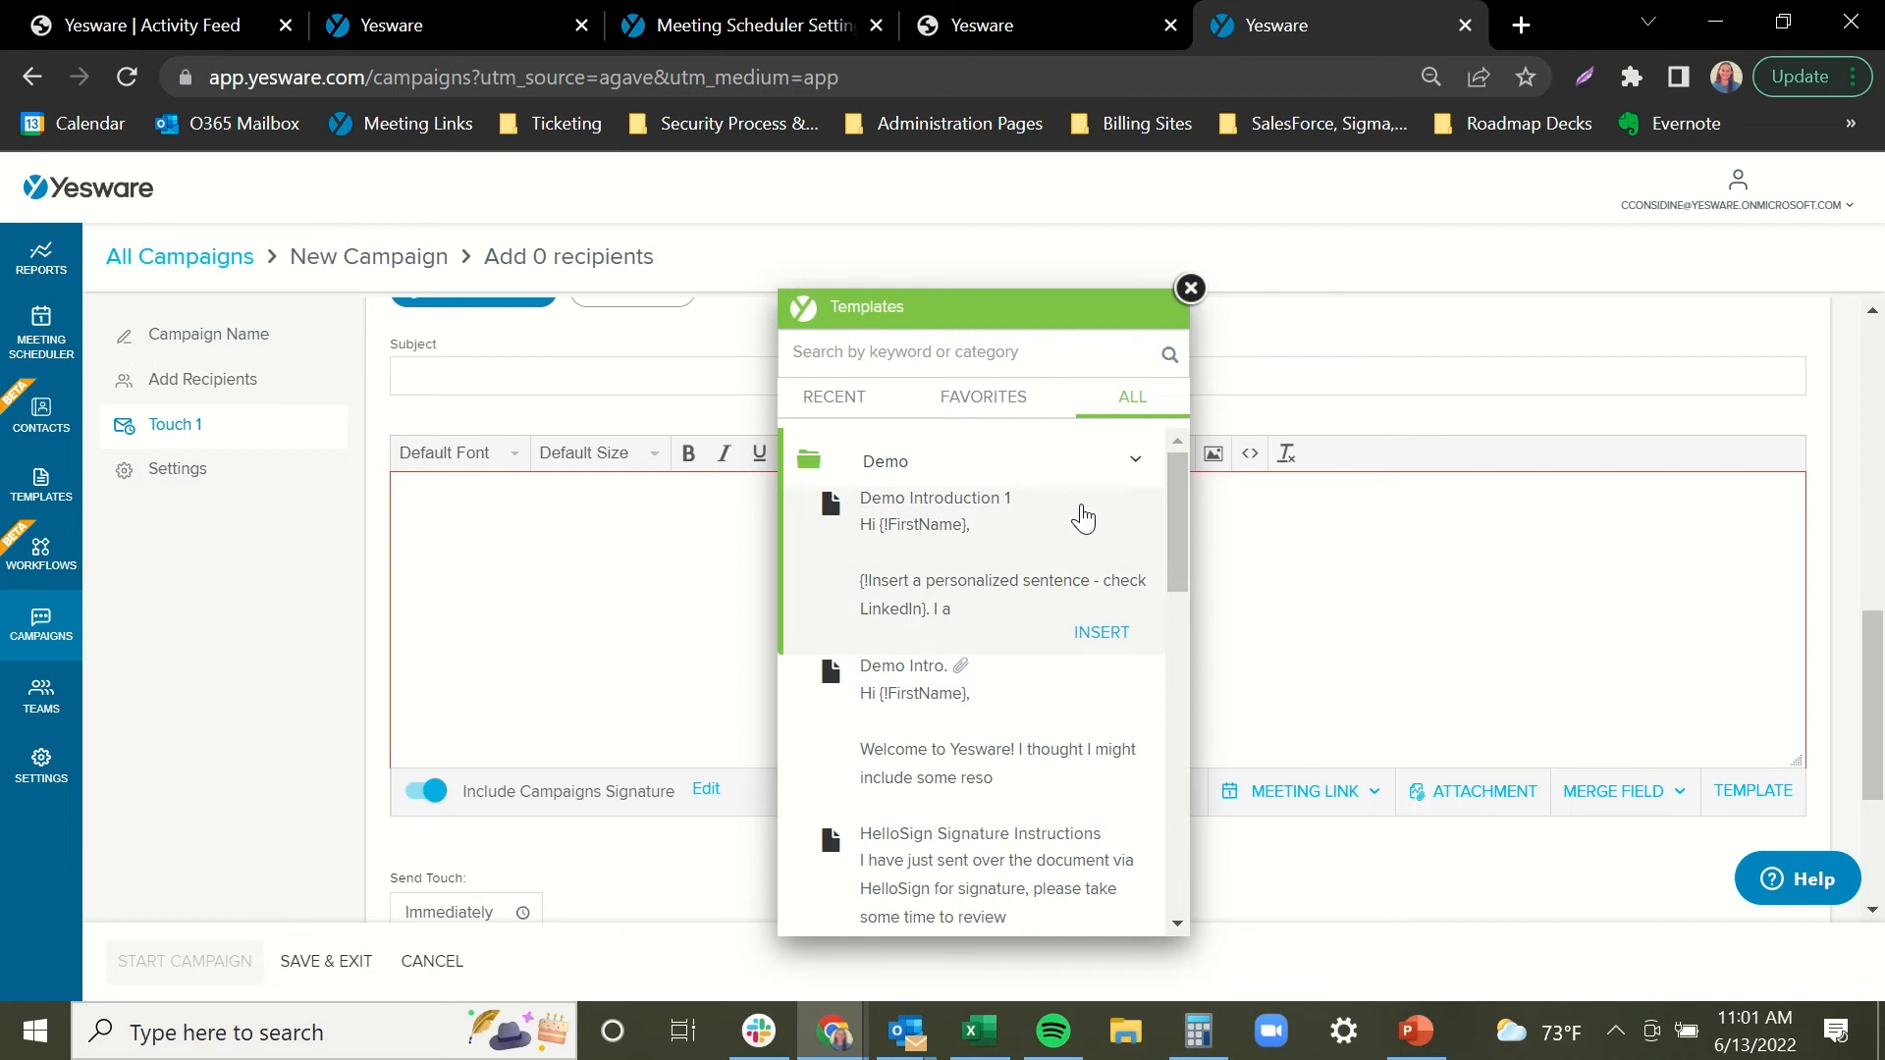
pyautogui.scroll(-2, 1049, 552)
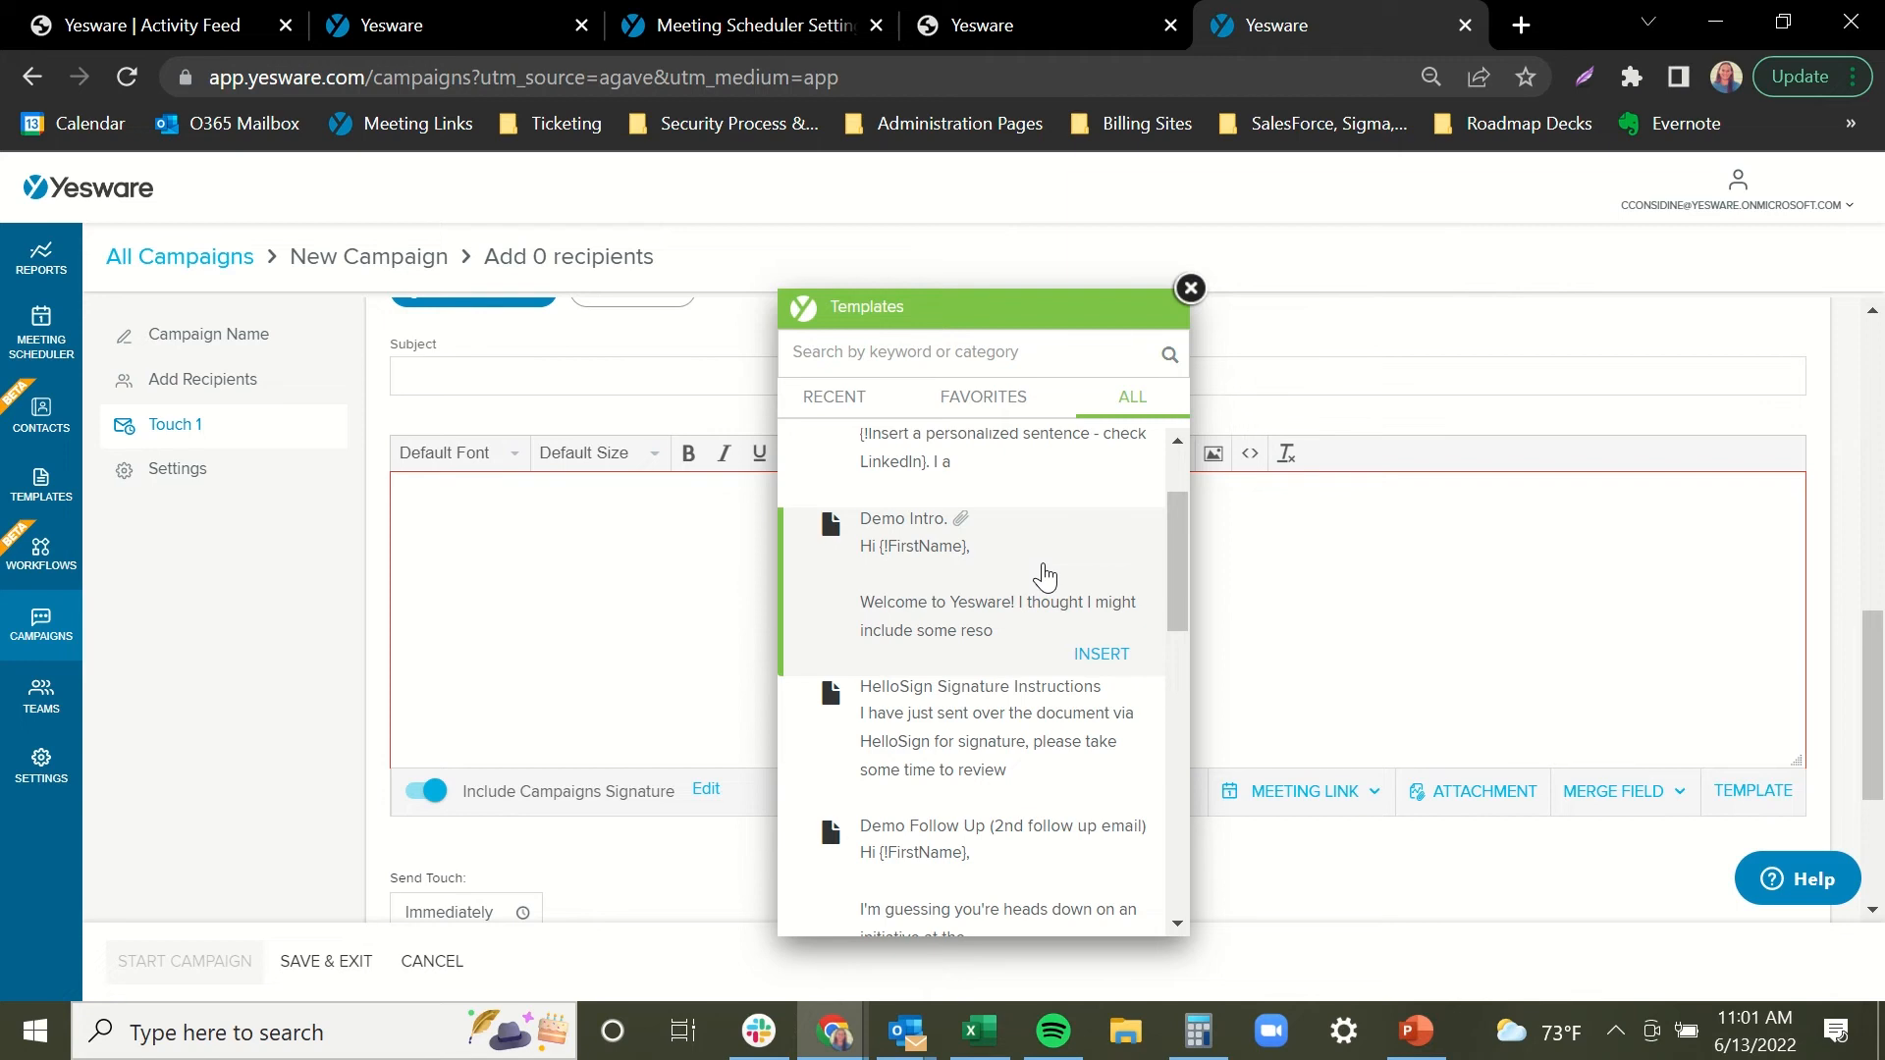
pyautogui.click(1102, 654)
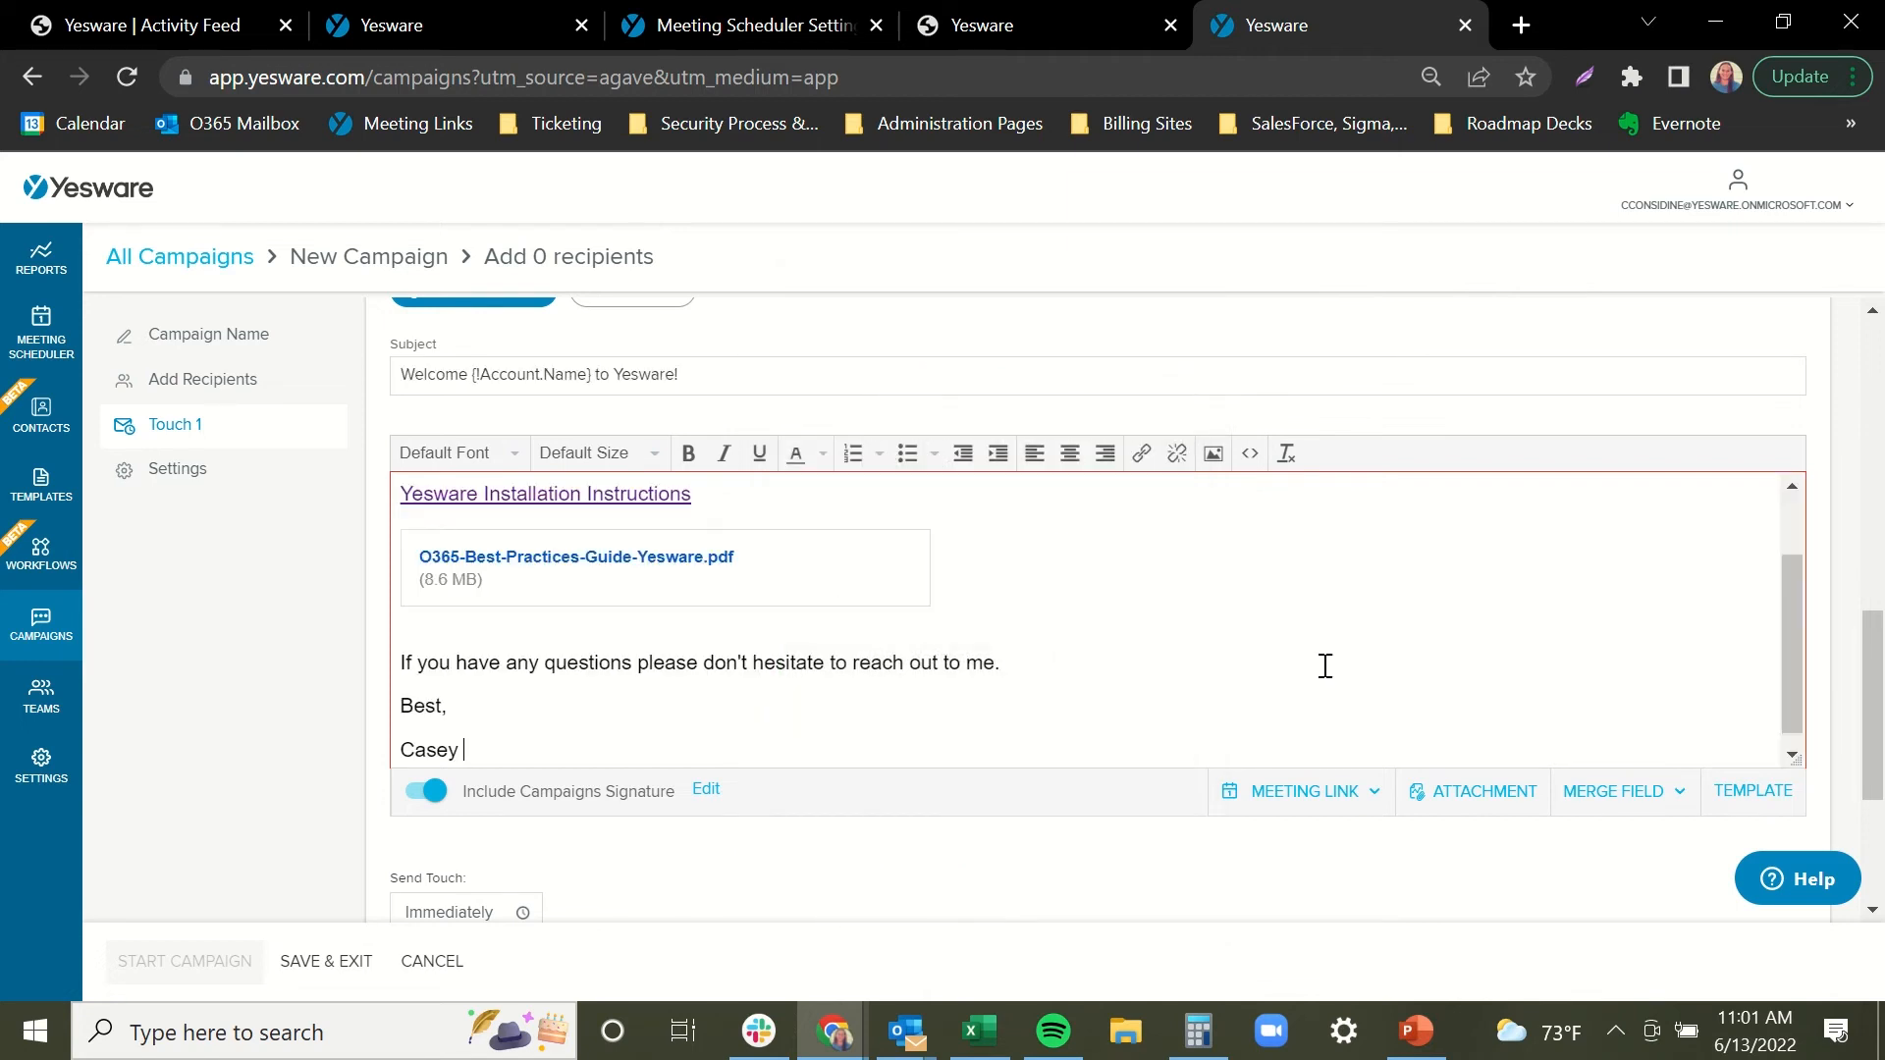
pyautogui.moveTo(1794, 632); pyautogui.dragTo(1794, 567)
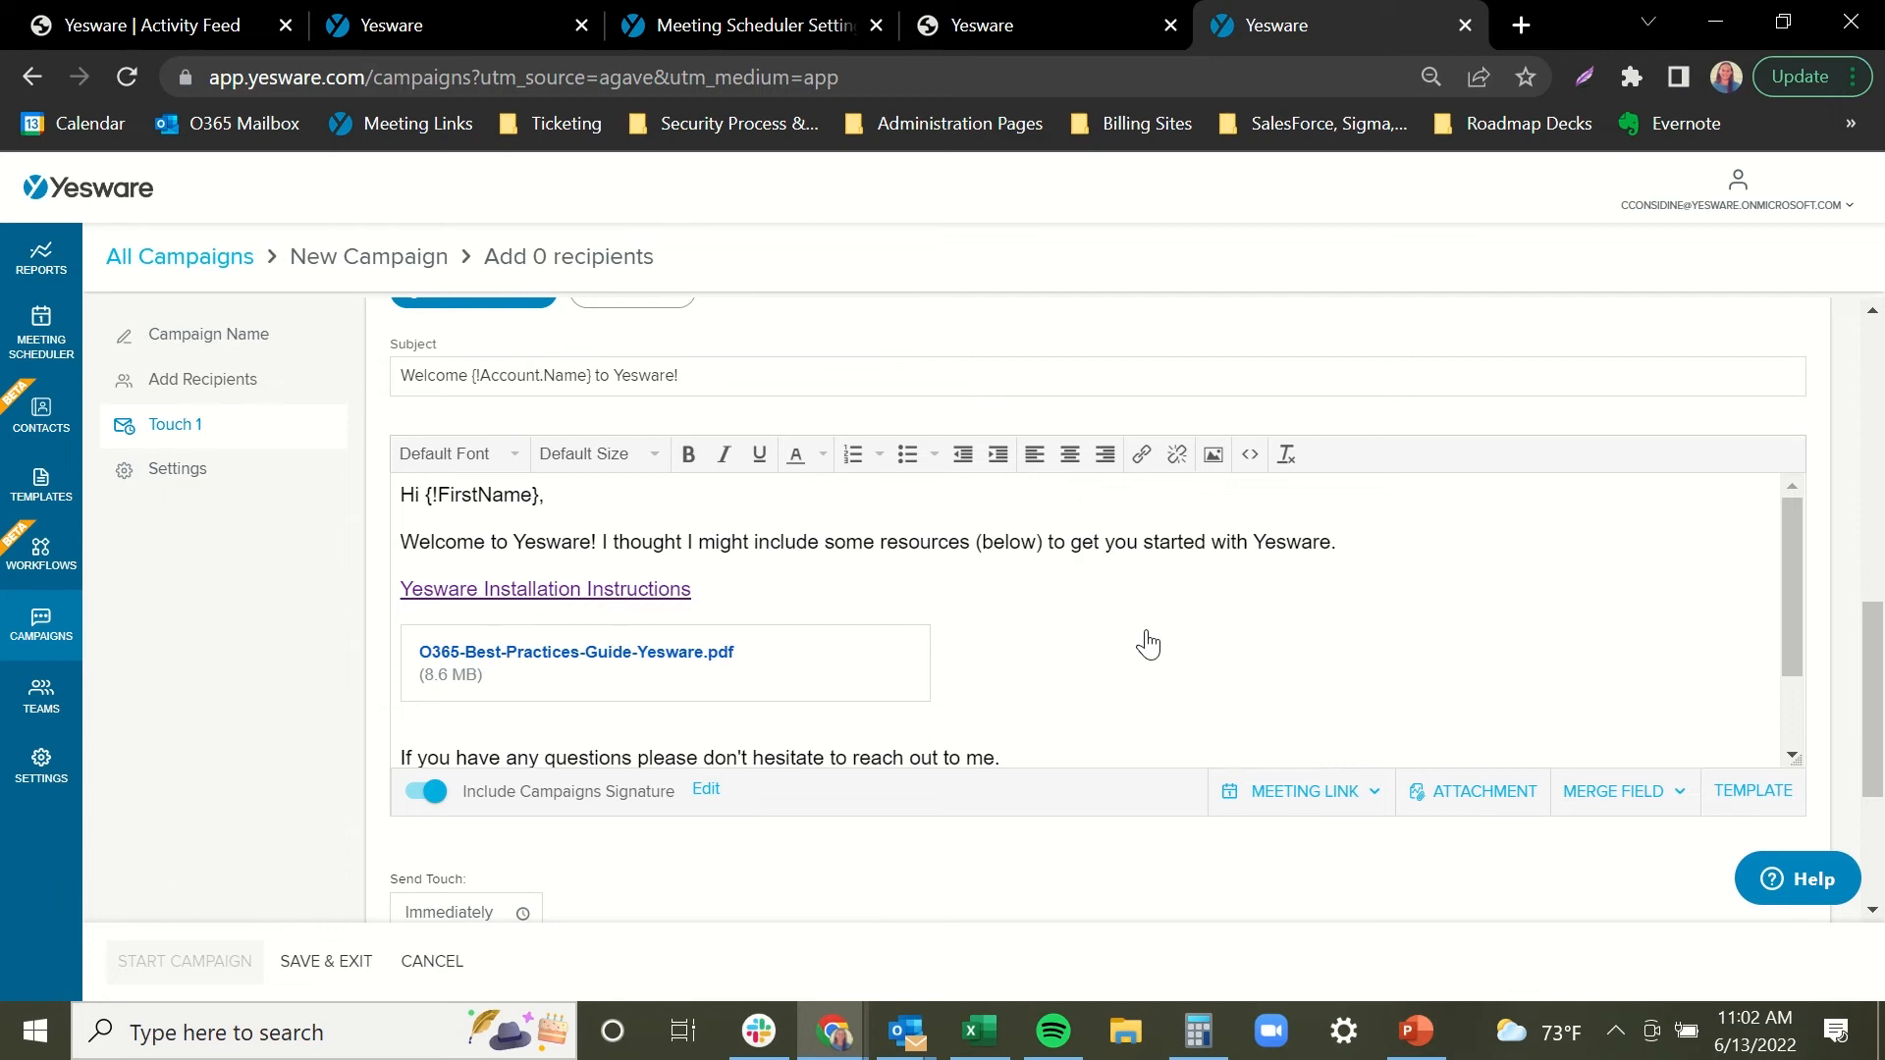
pyautogui.scroll(-2, 1147, 645)
pyautogui.scroll(2, 1115, 598)
pyautogui.scroll(-2, 1130, 615)
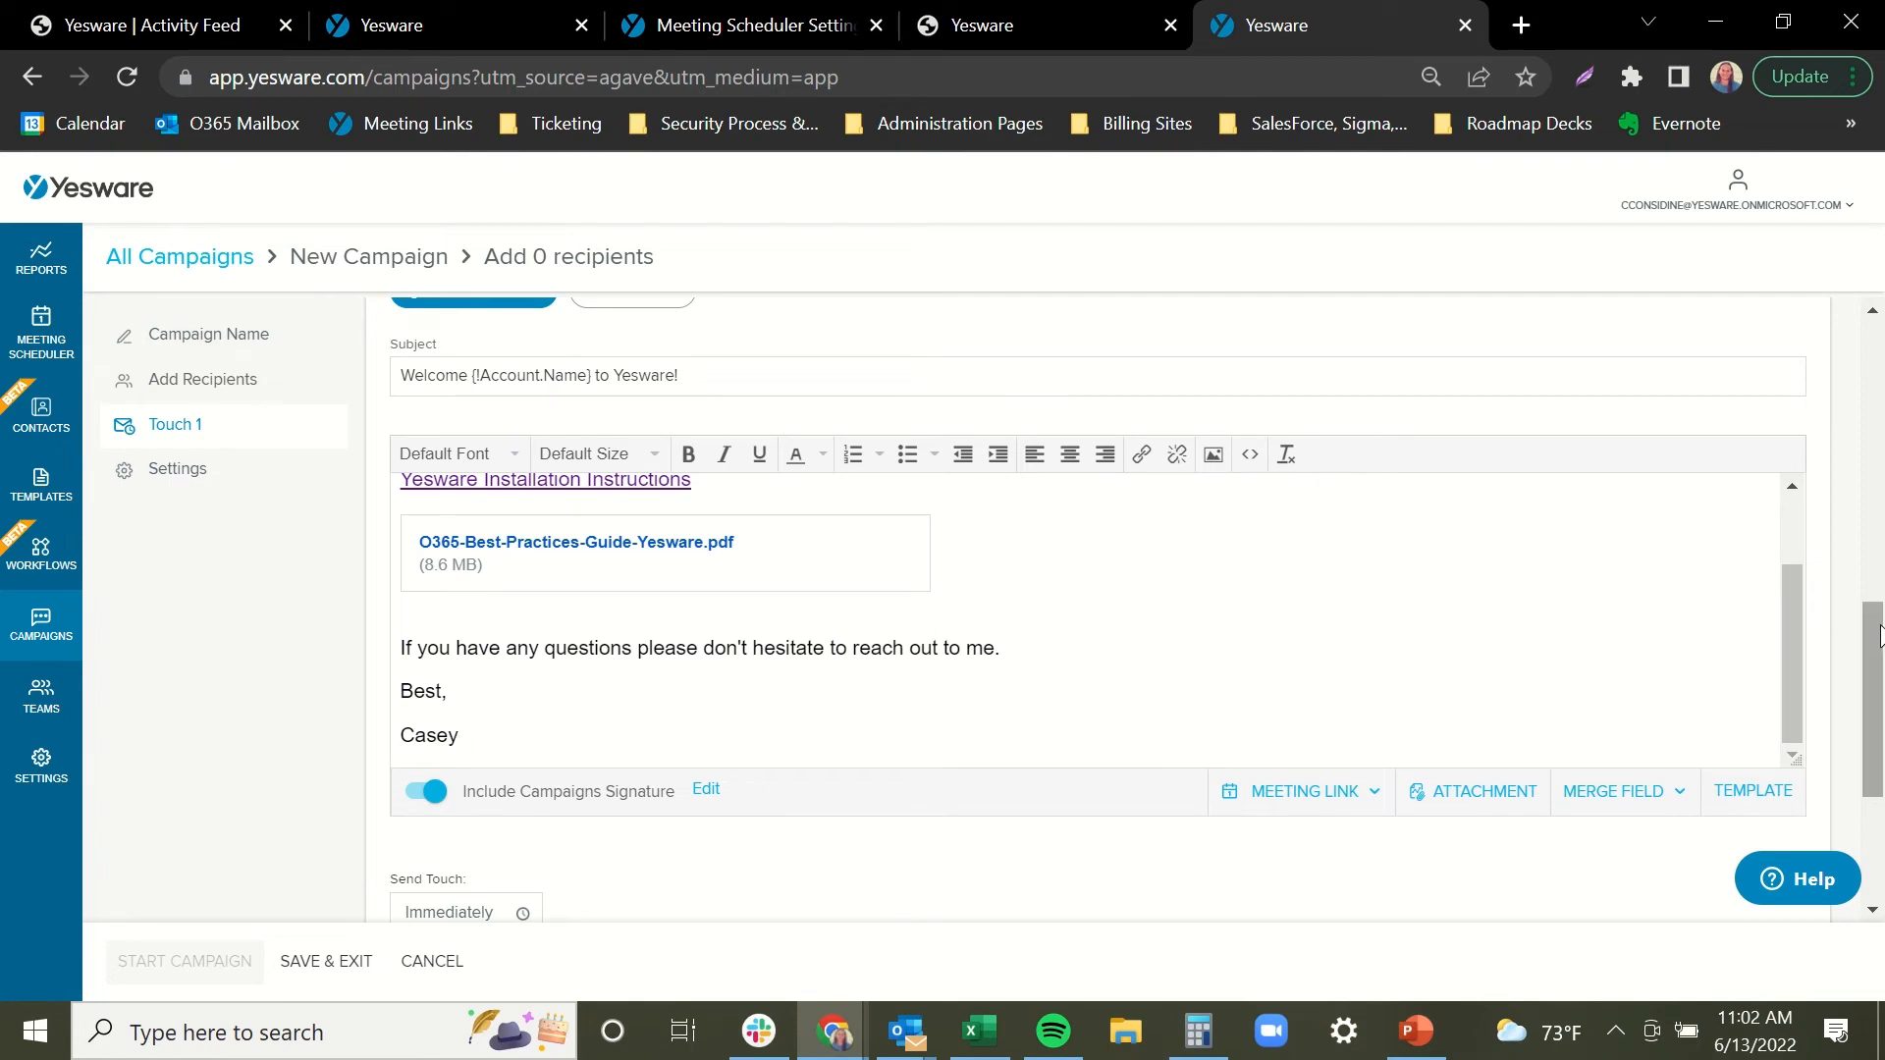
pyautogui.scroll(-1, 1877, 631)
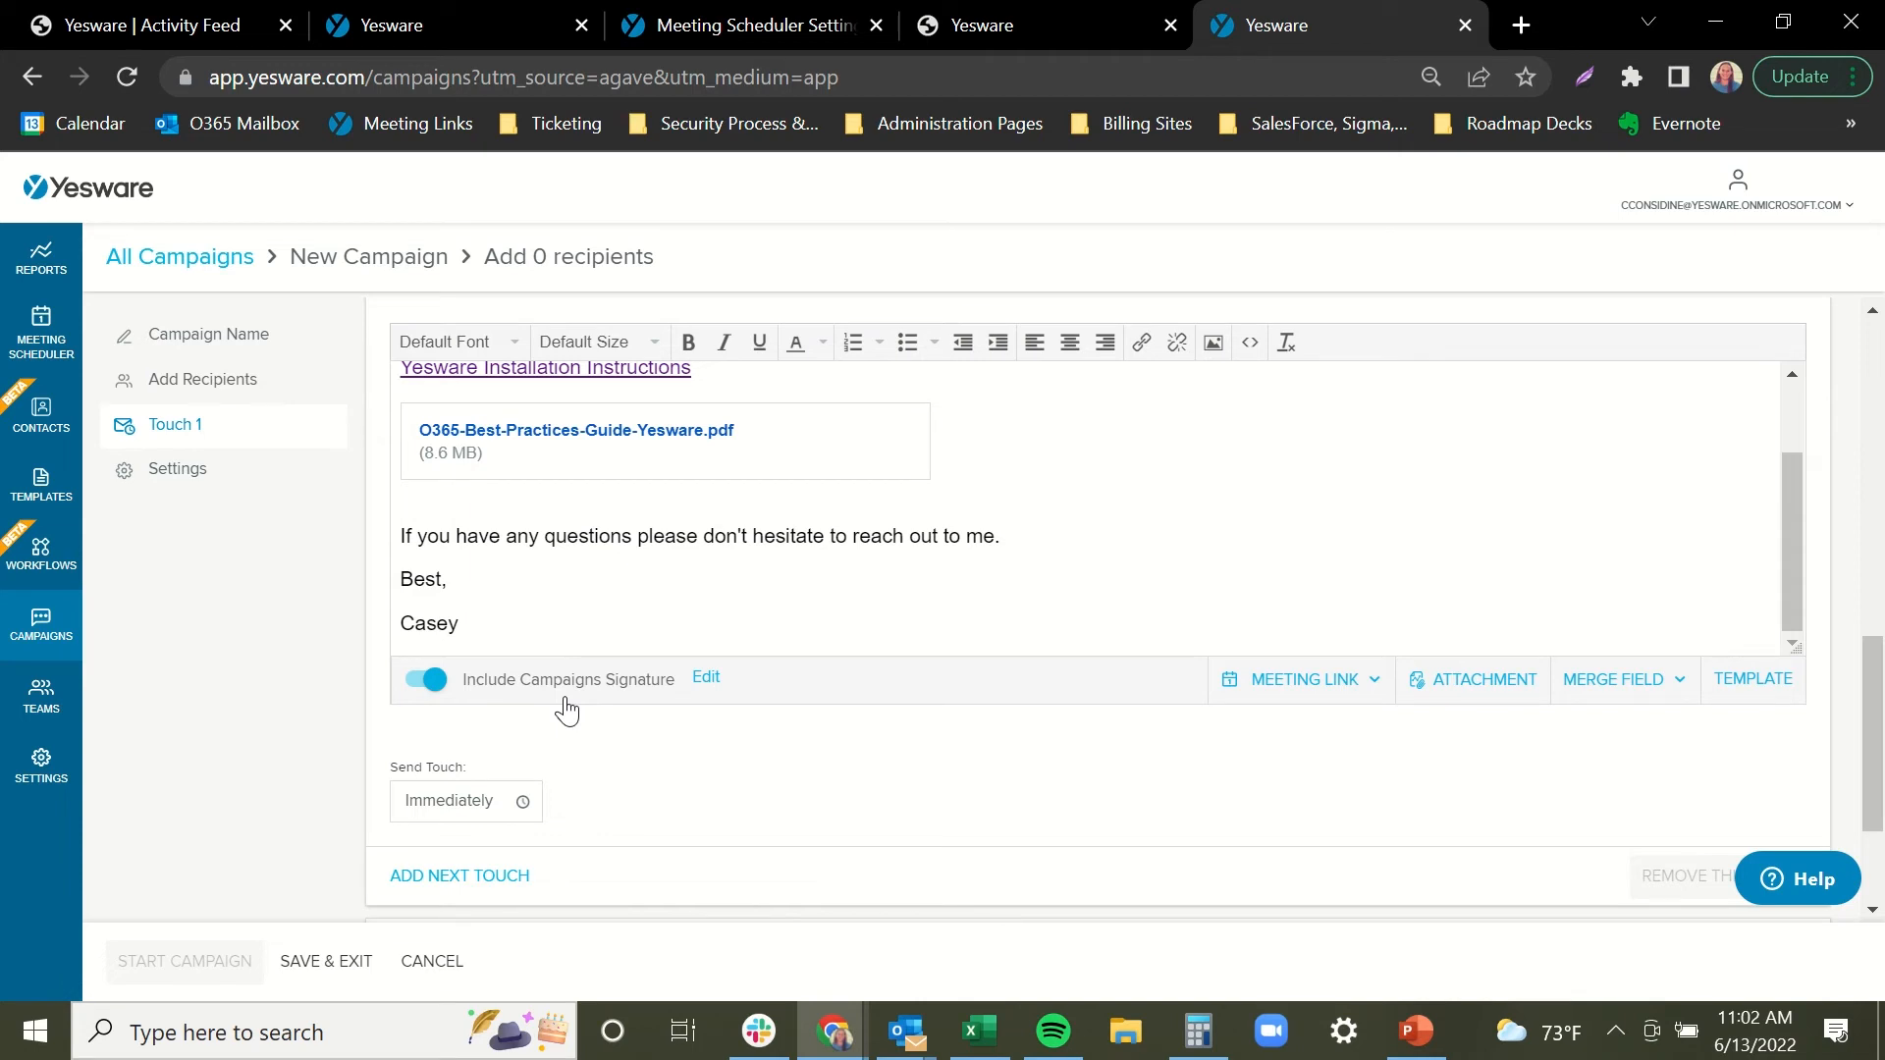
# Save the campaigns signature and schedule Touch 1 to send at 11:00am (EDT).
pyautogui.click(706, 677)
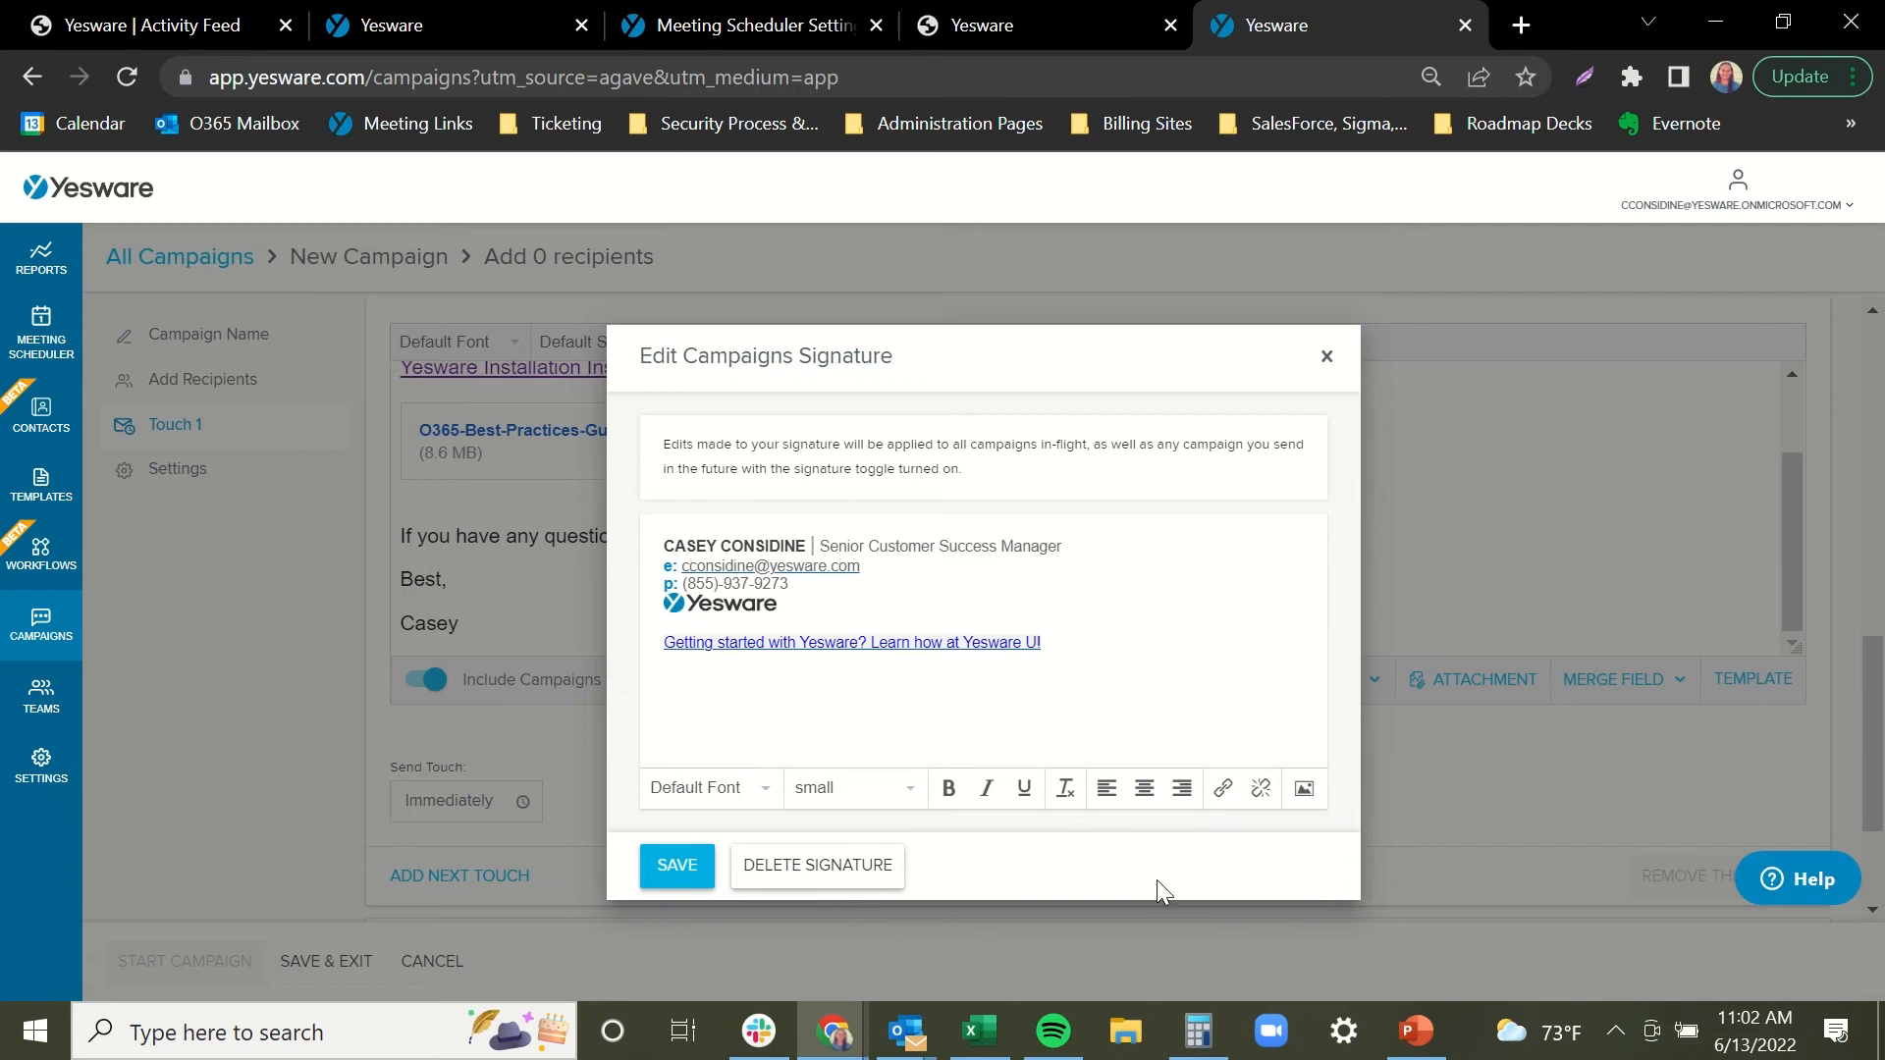
pyautogui.click(689, 875)
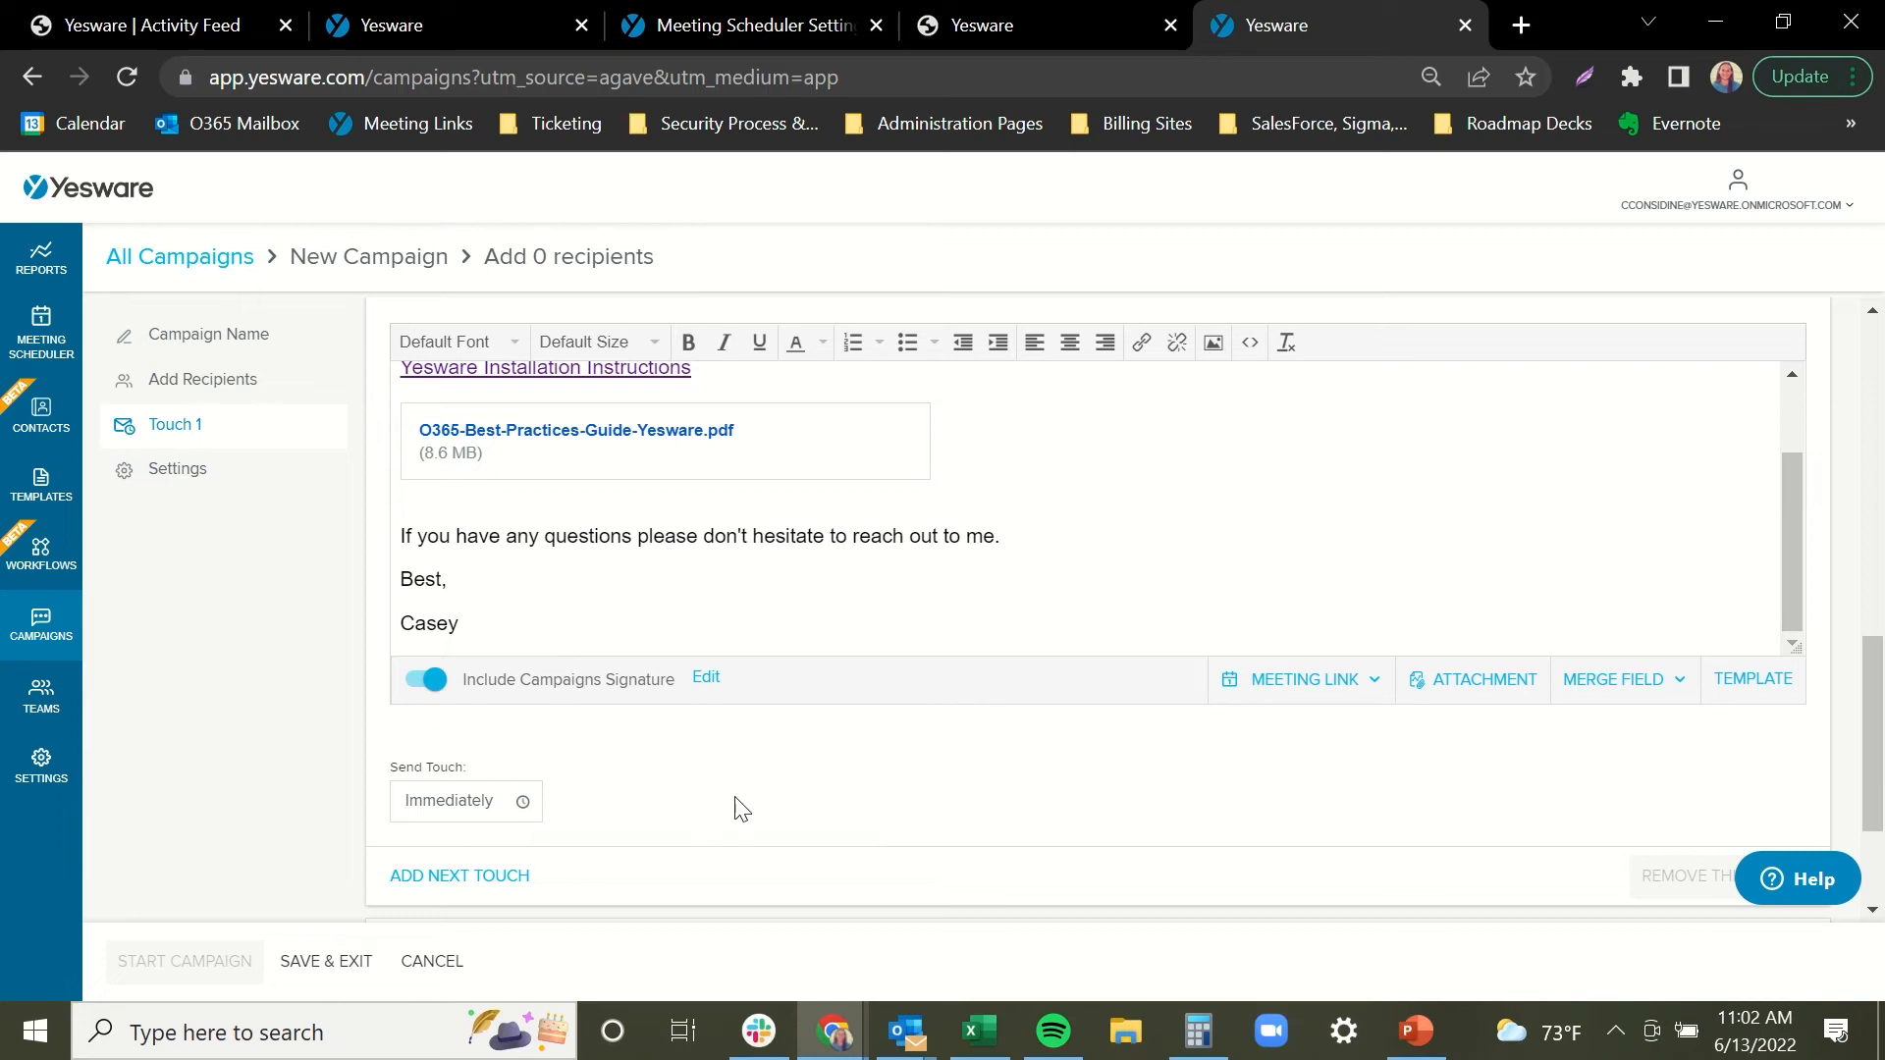
pyautogui.click(524, 796)
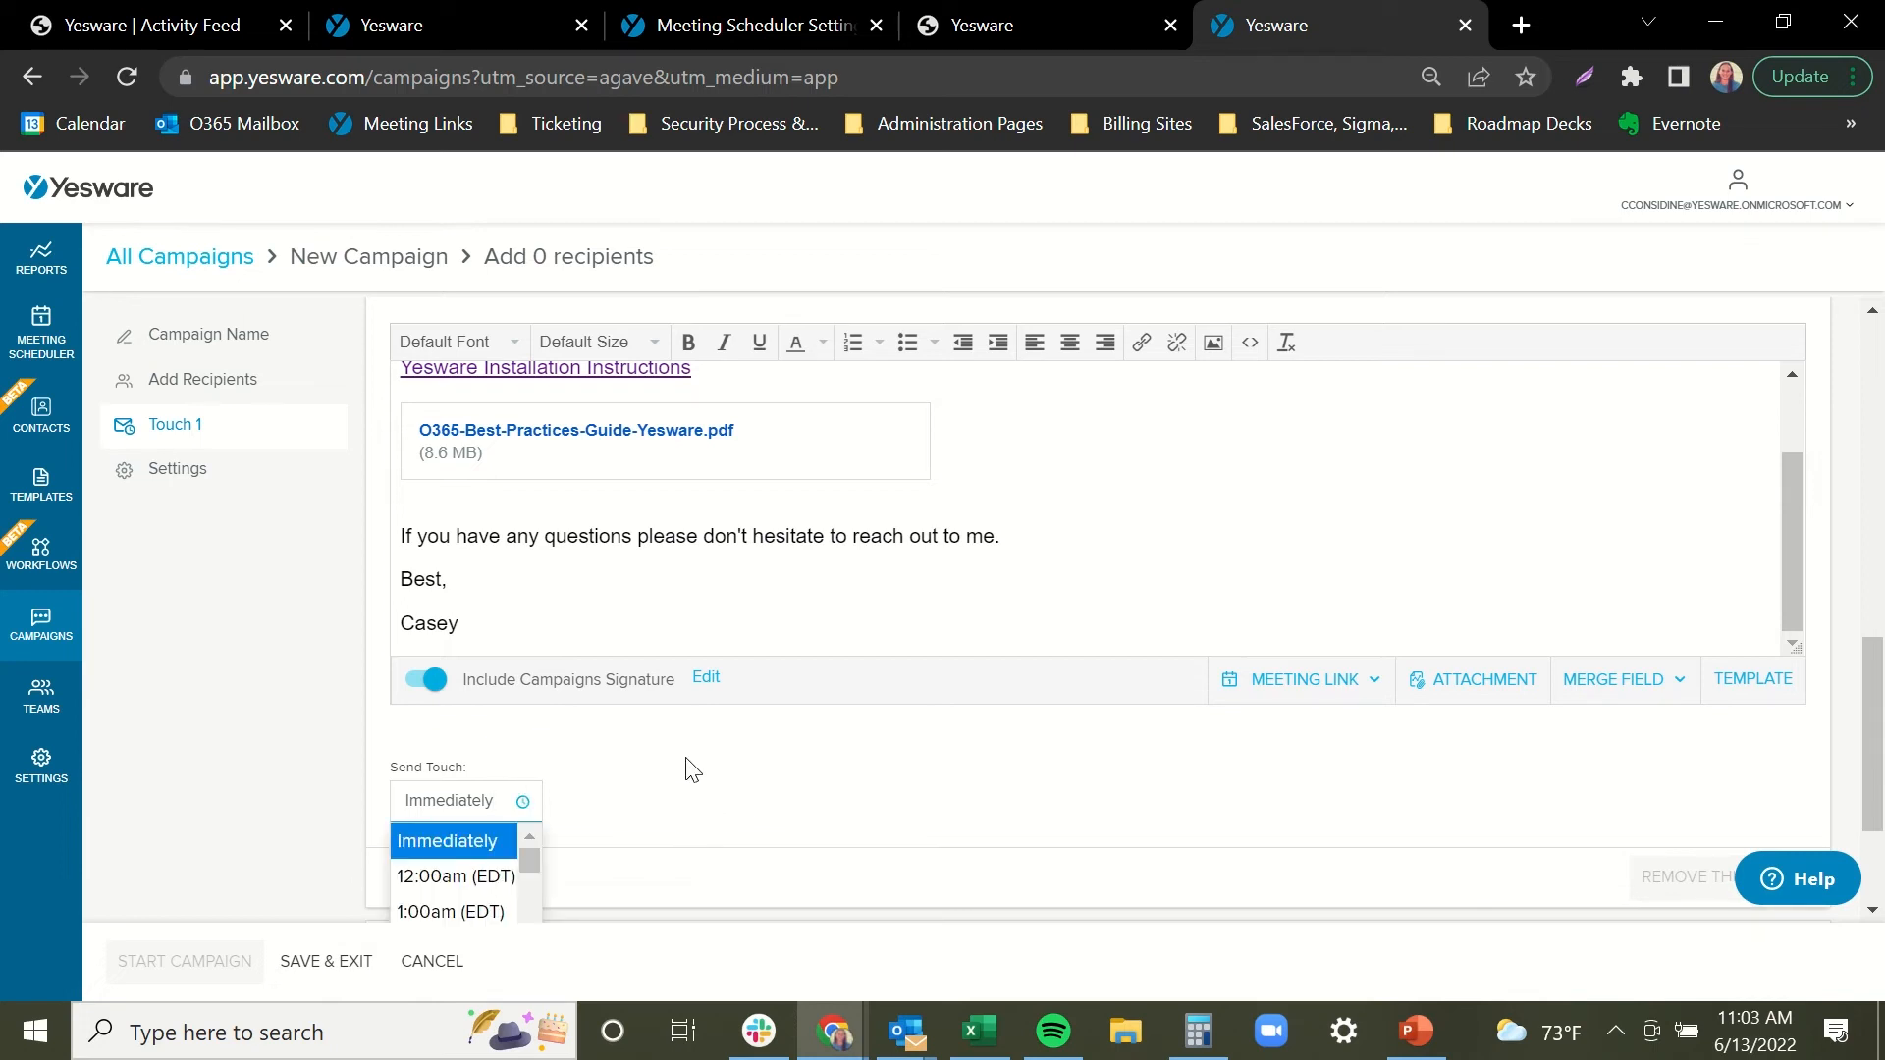
pyautogui.scroll(-2, 686, 769)
pyautogui.scroll(-4, 523, 842)
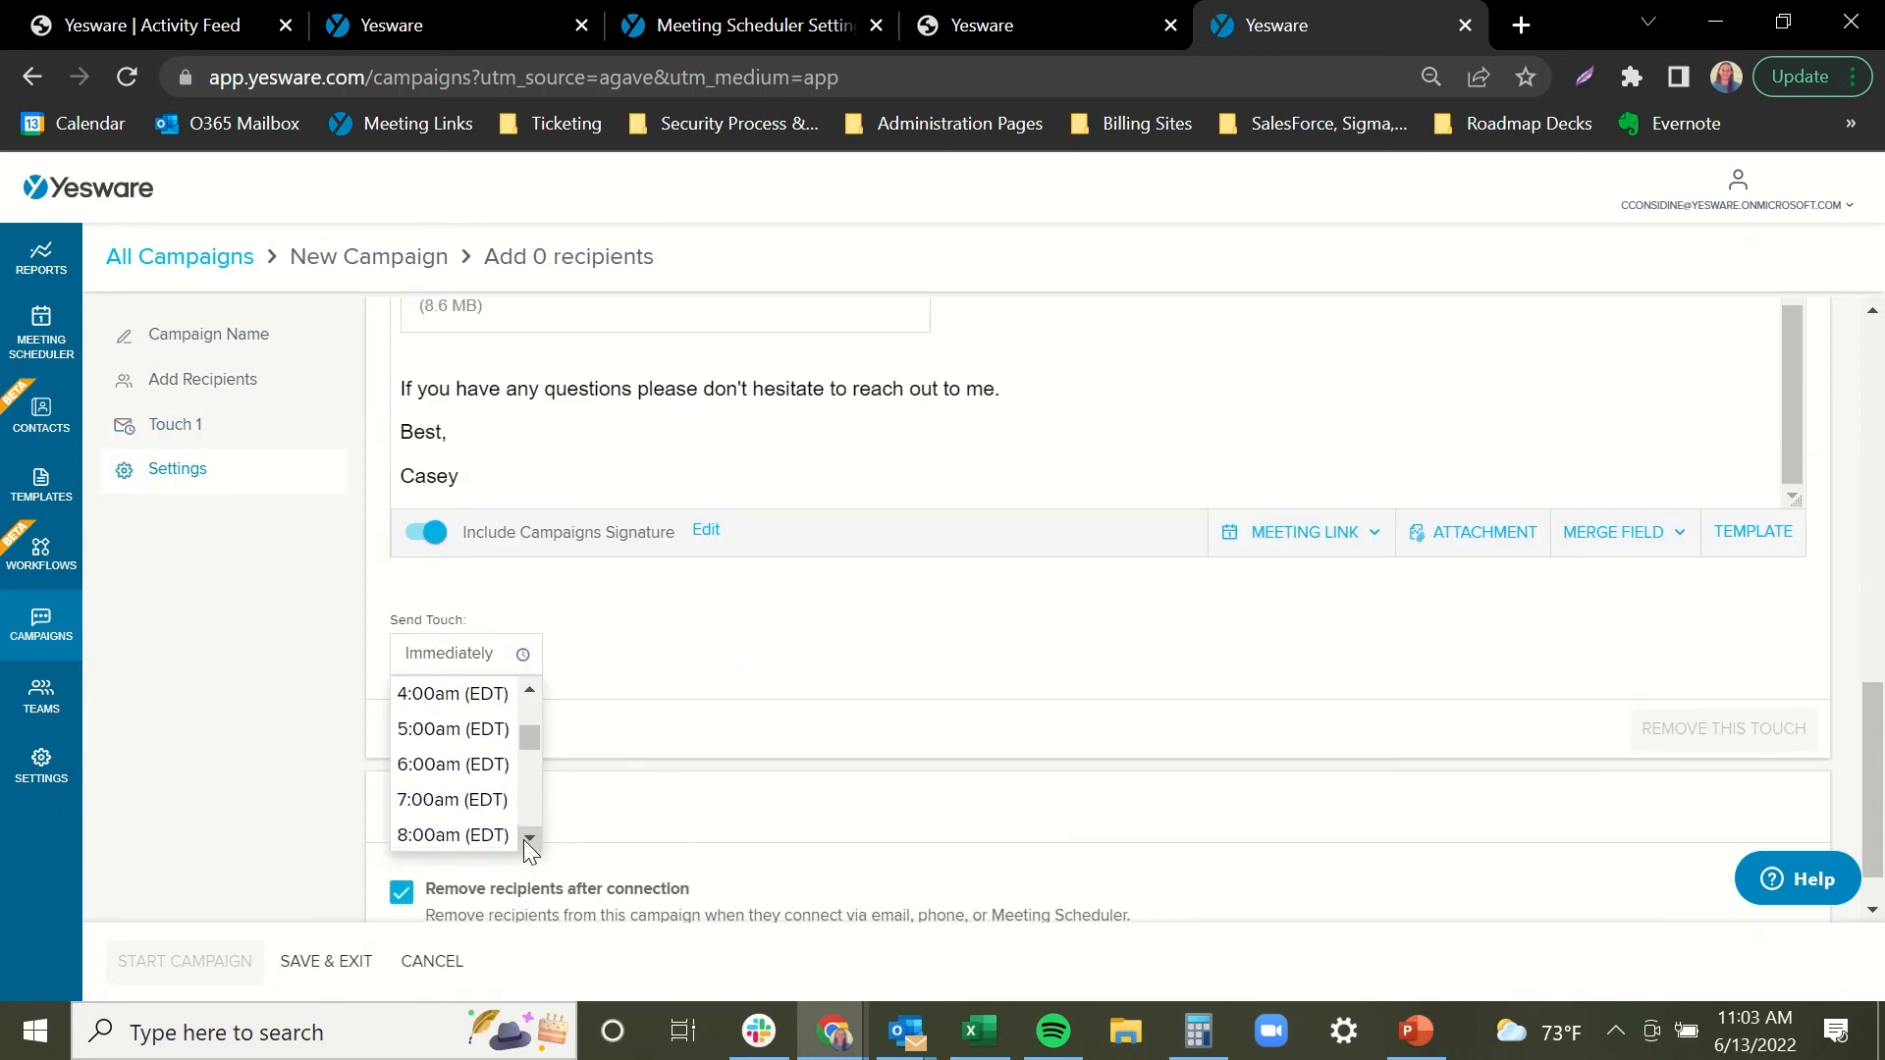
pyautogui.click(461, 768)
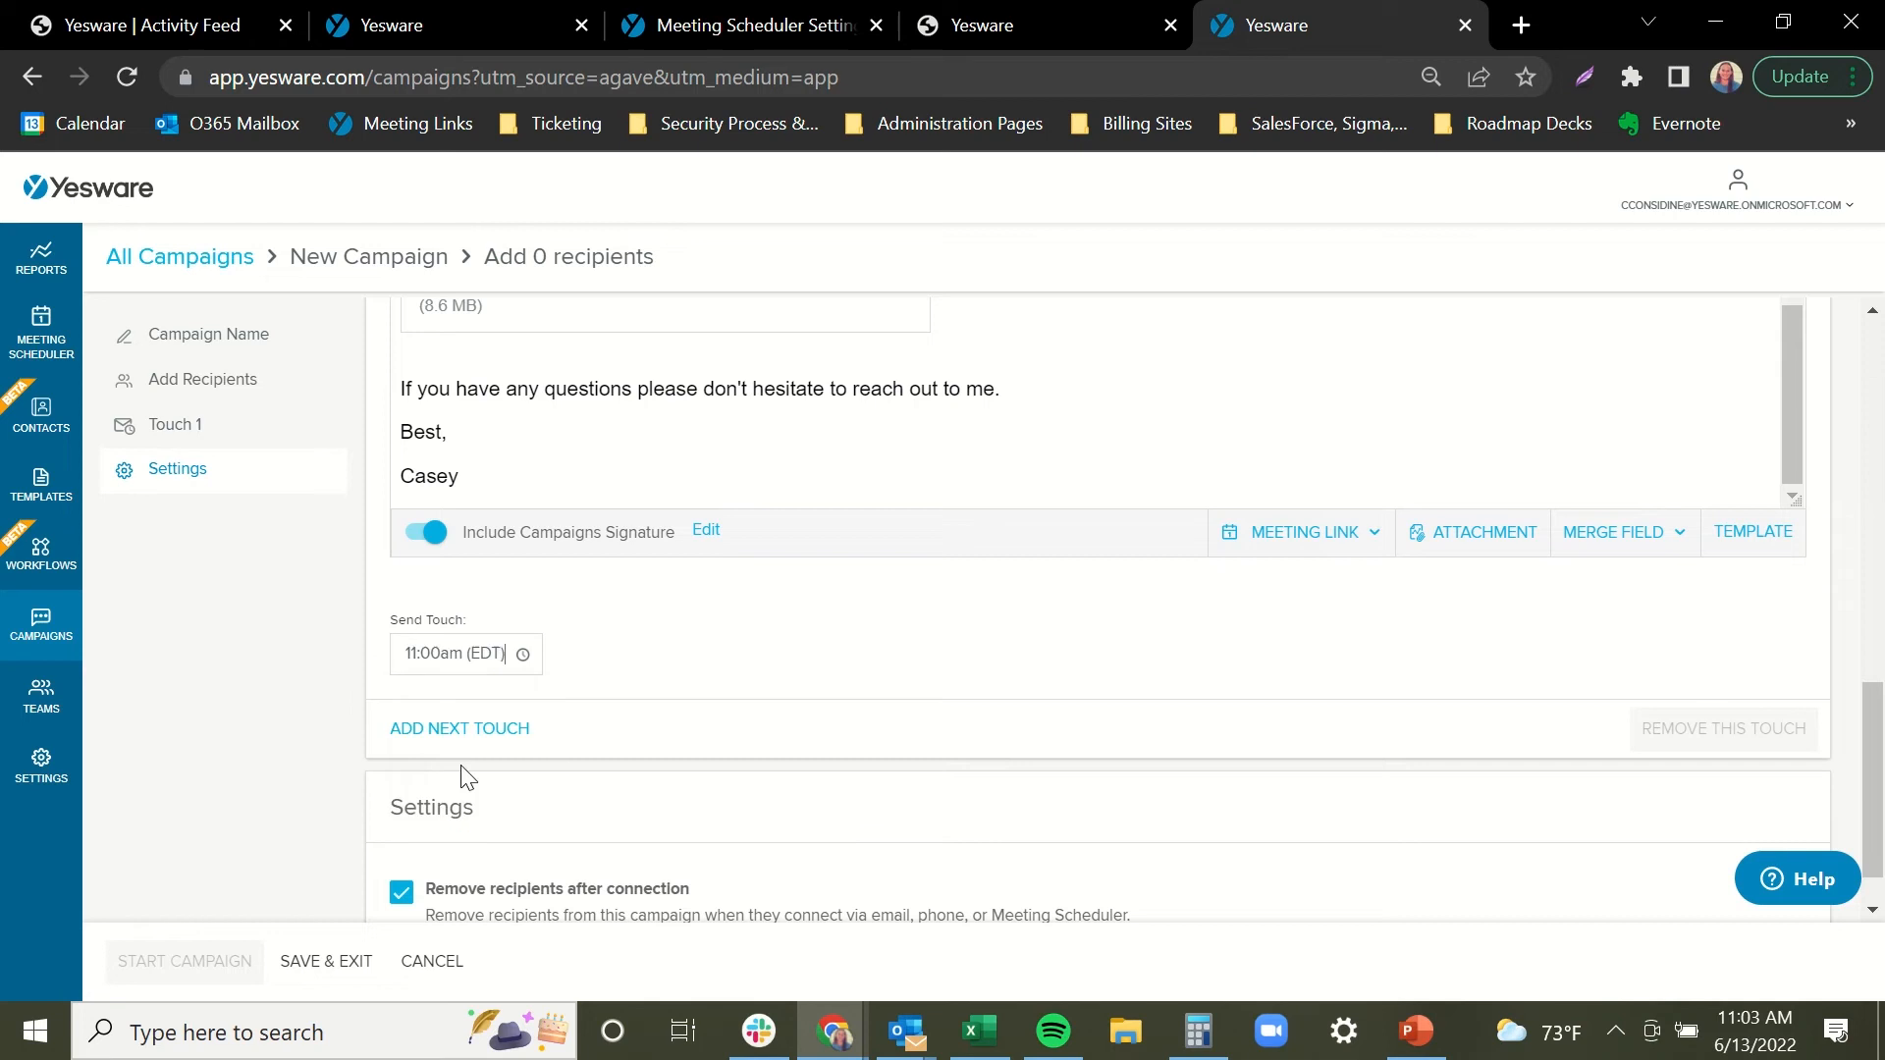
pyautogui.scroll(2, 582, 688)
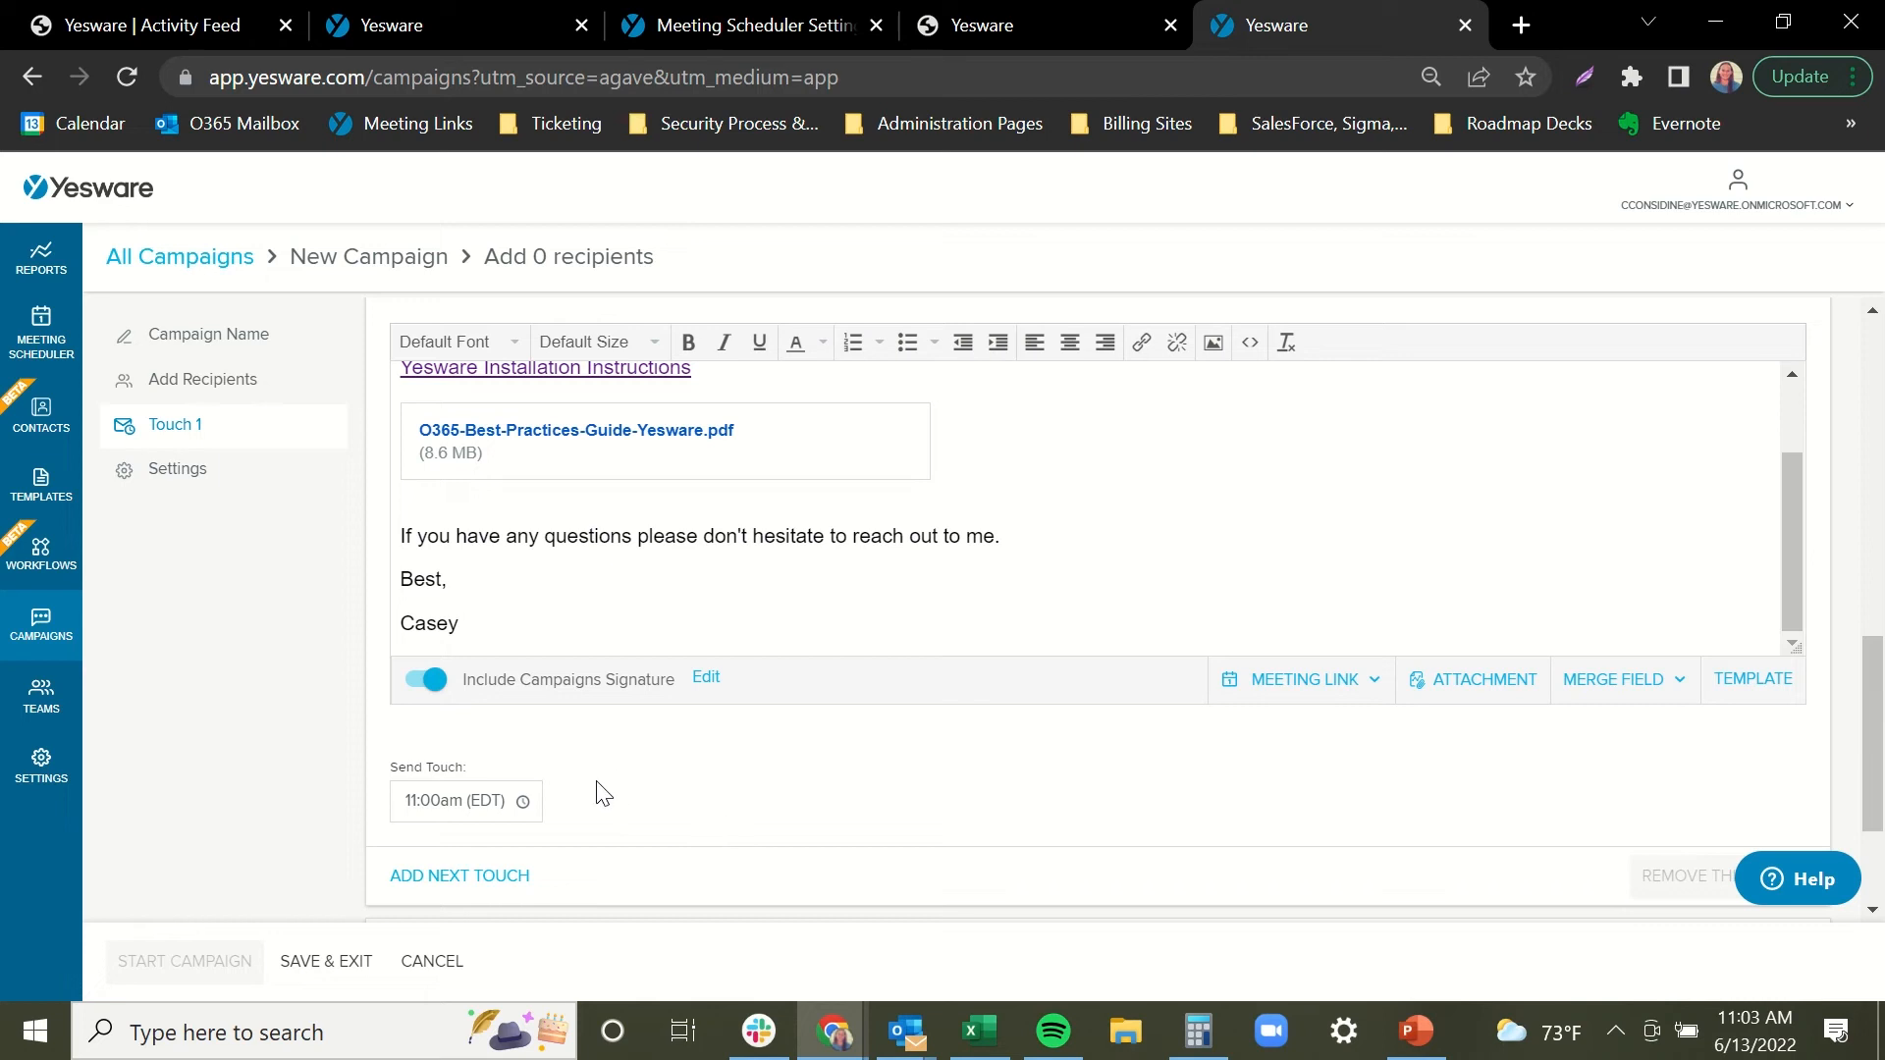
# Add Touch 2 as an automated email starting 7 business days after Touch 1.
pyautogui.click(485, 896)
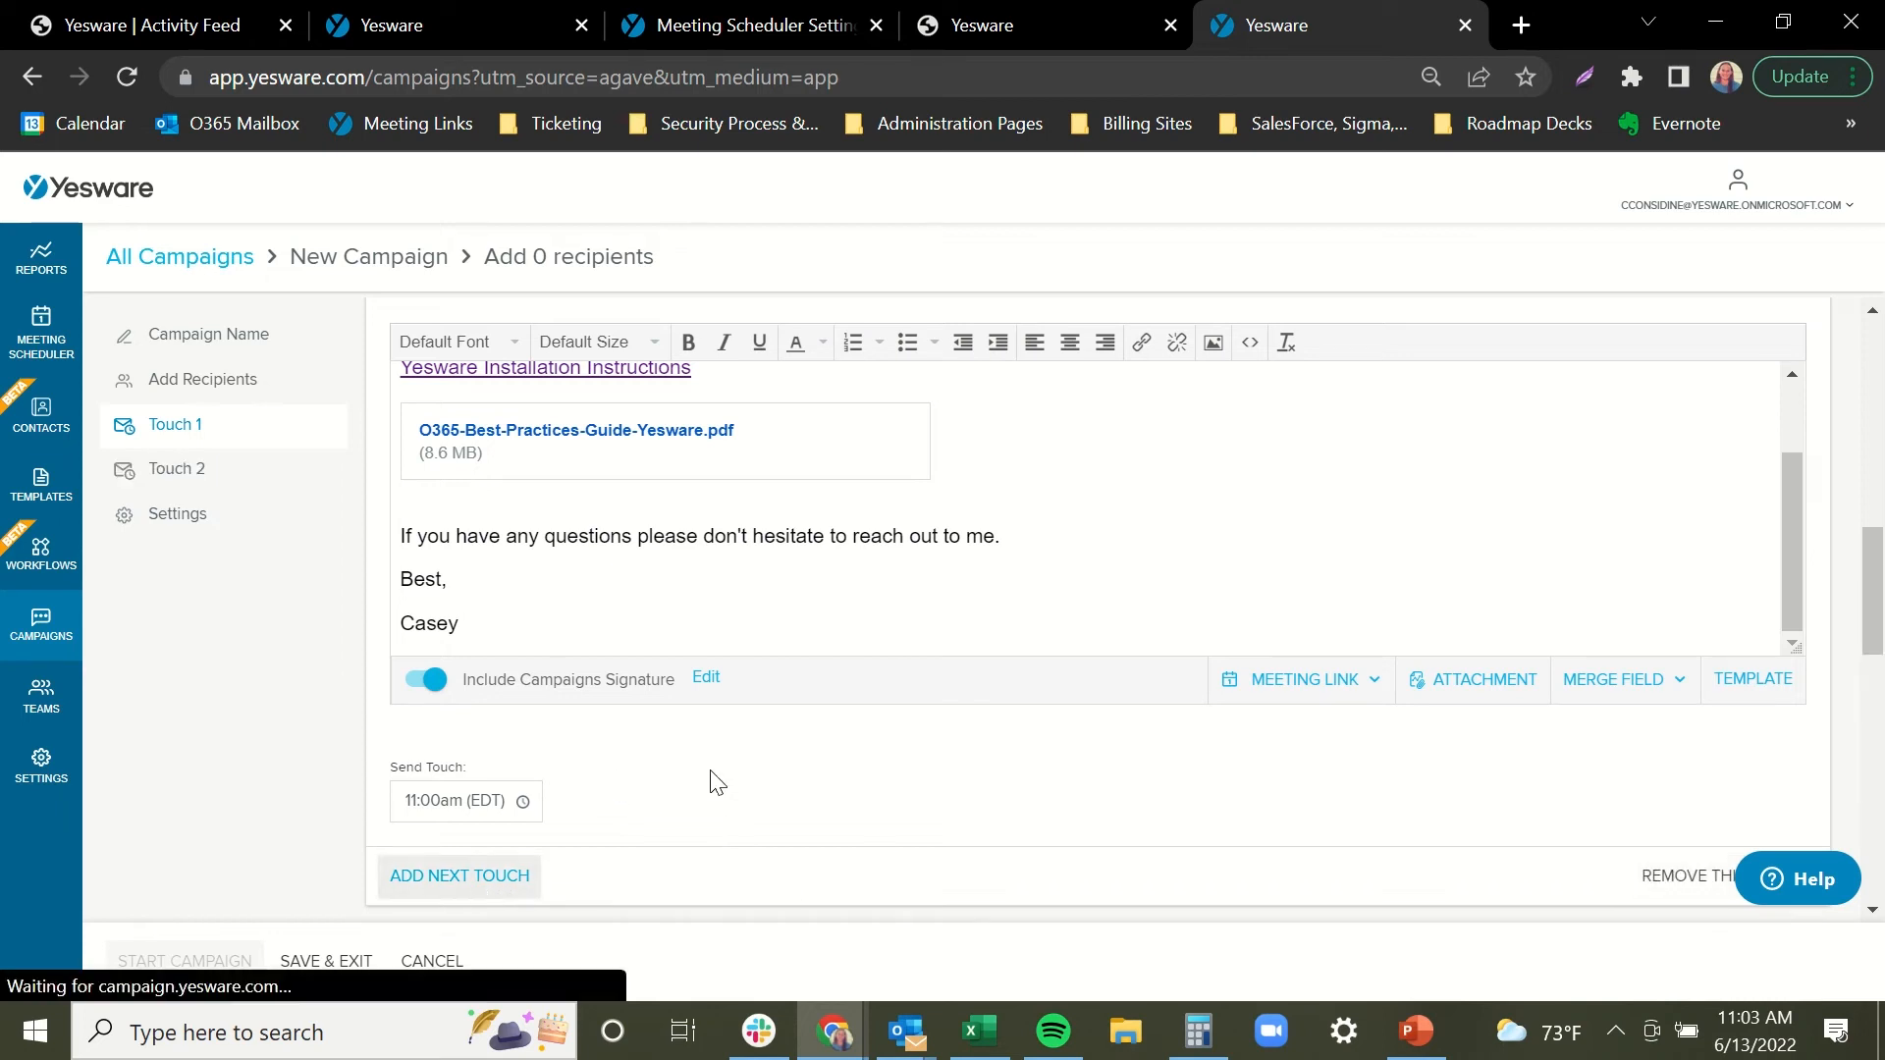
pyautogui.scroll(-1, 709, 777)
pyautogui.scroll(-1, 720, 776)
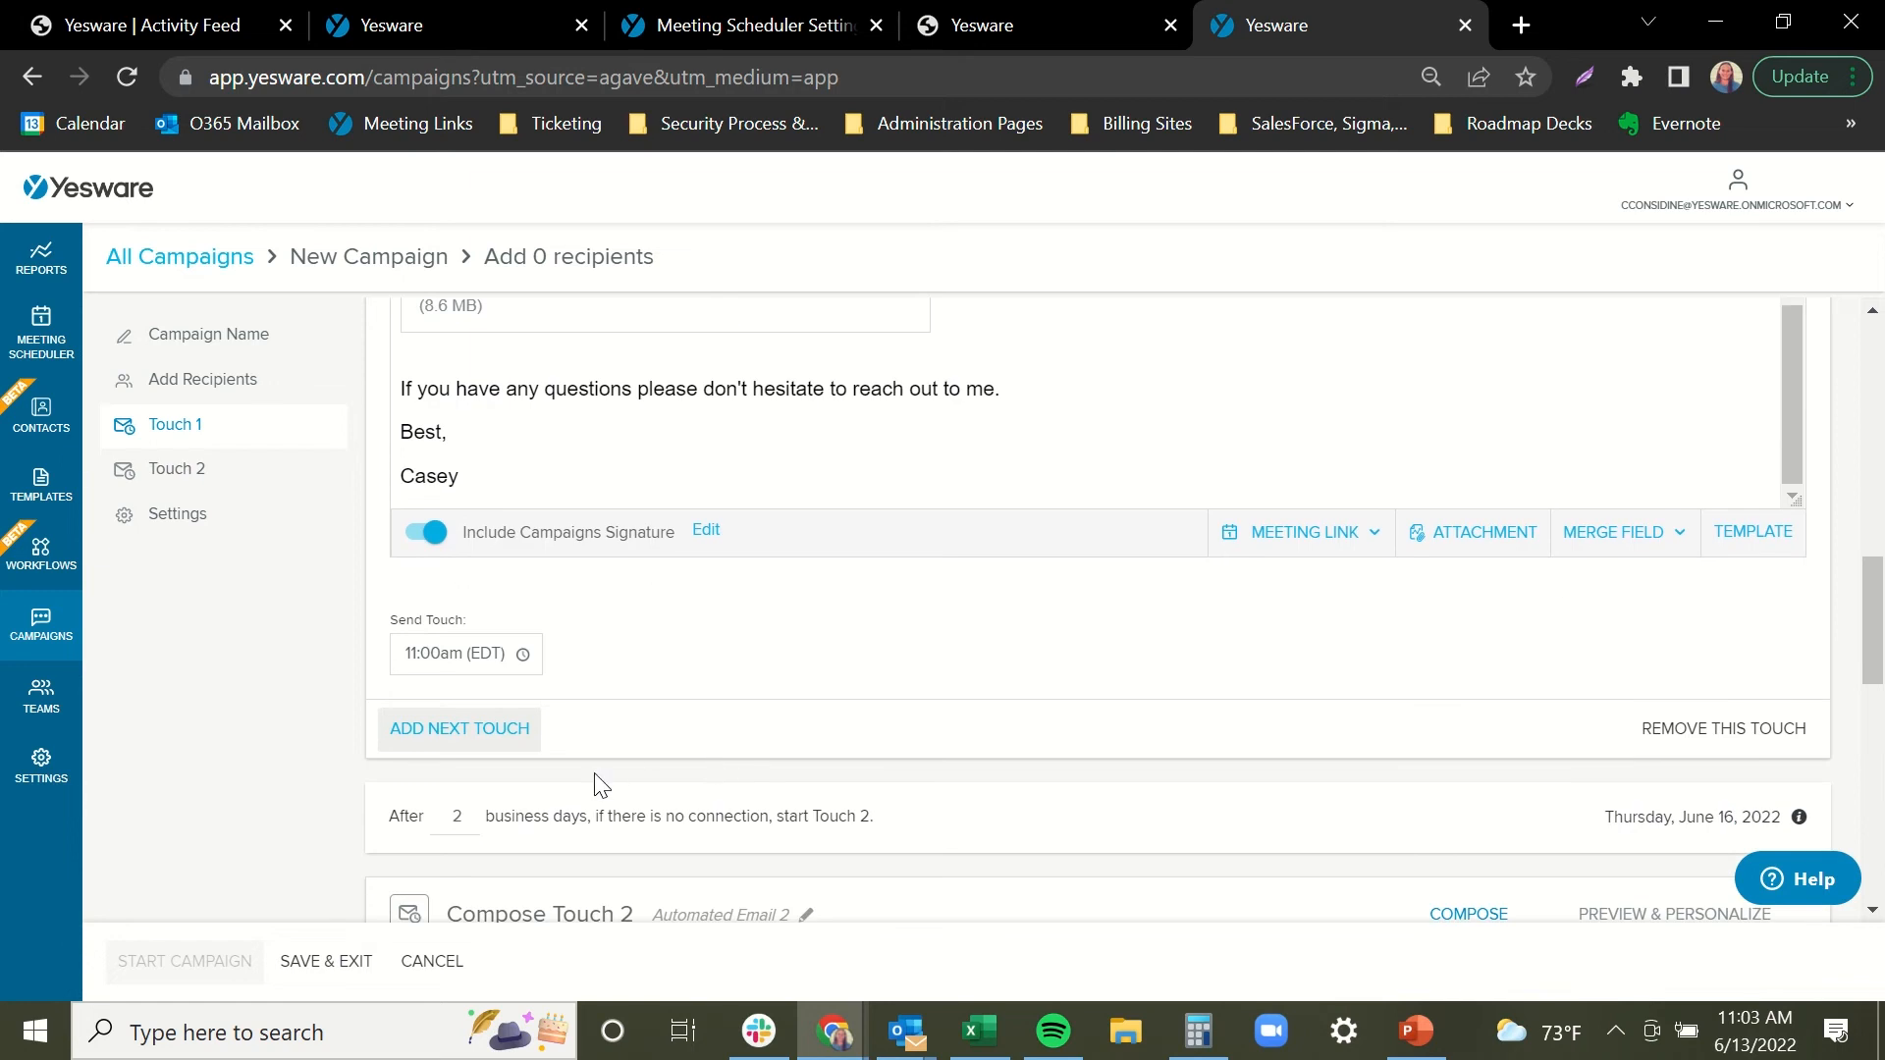
pyautogui.click(473, 812)
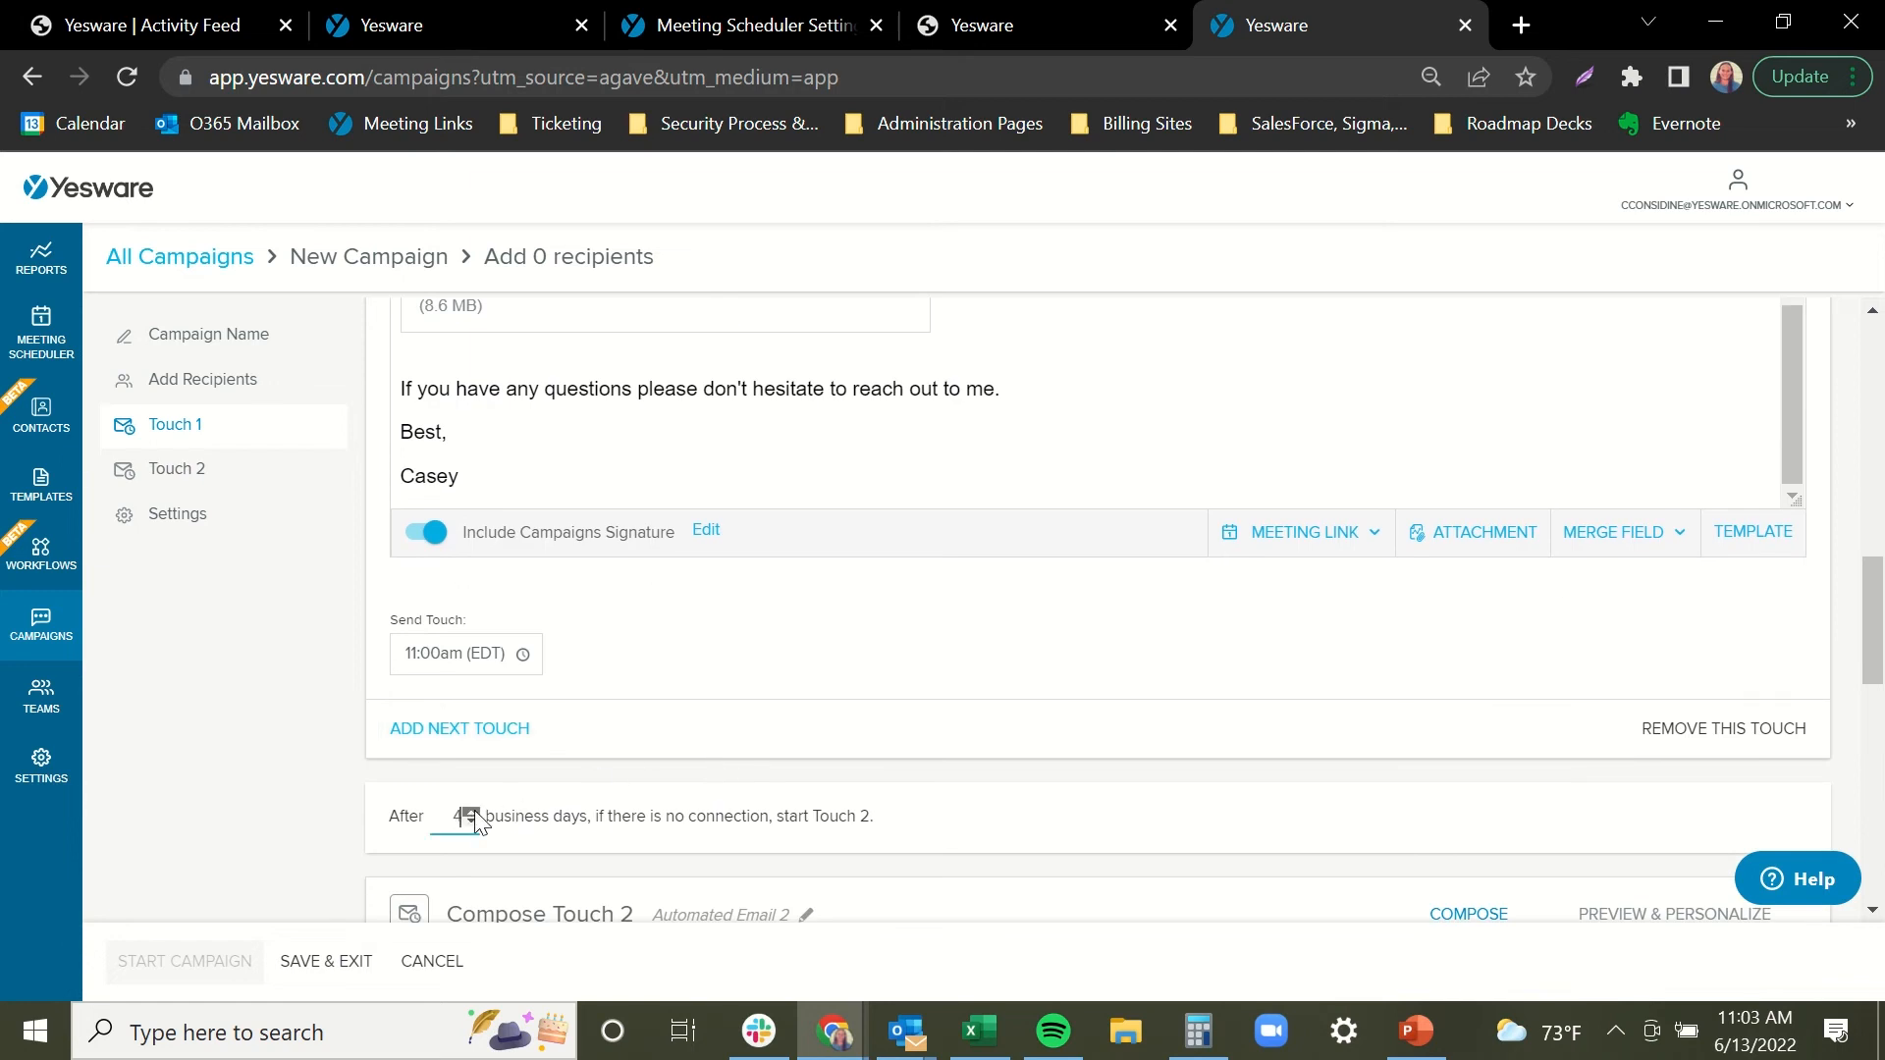
pyautogui.click(472, 812)
pyautogui.click(473, 812)
pyautogui.click(475, 810)
pyautogui.click(474, 811)
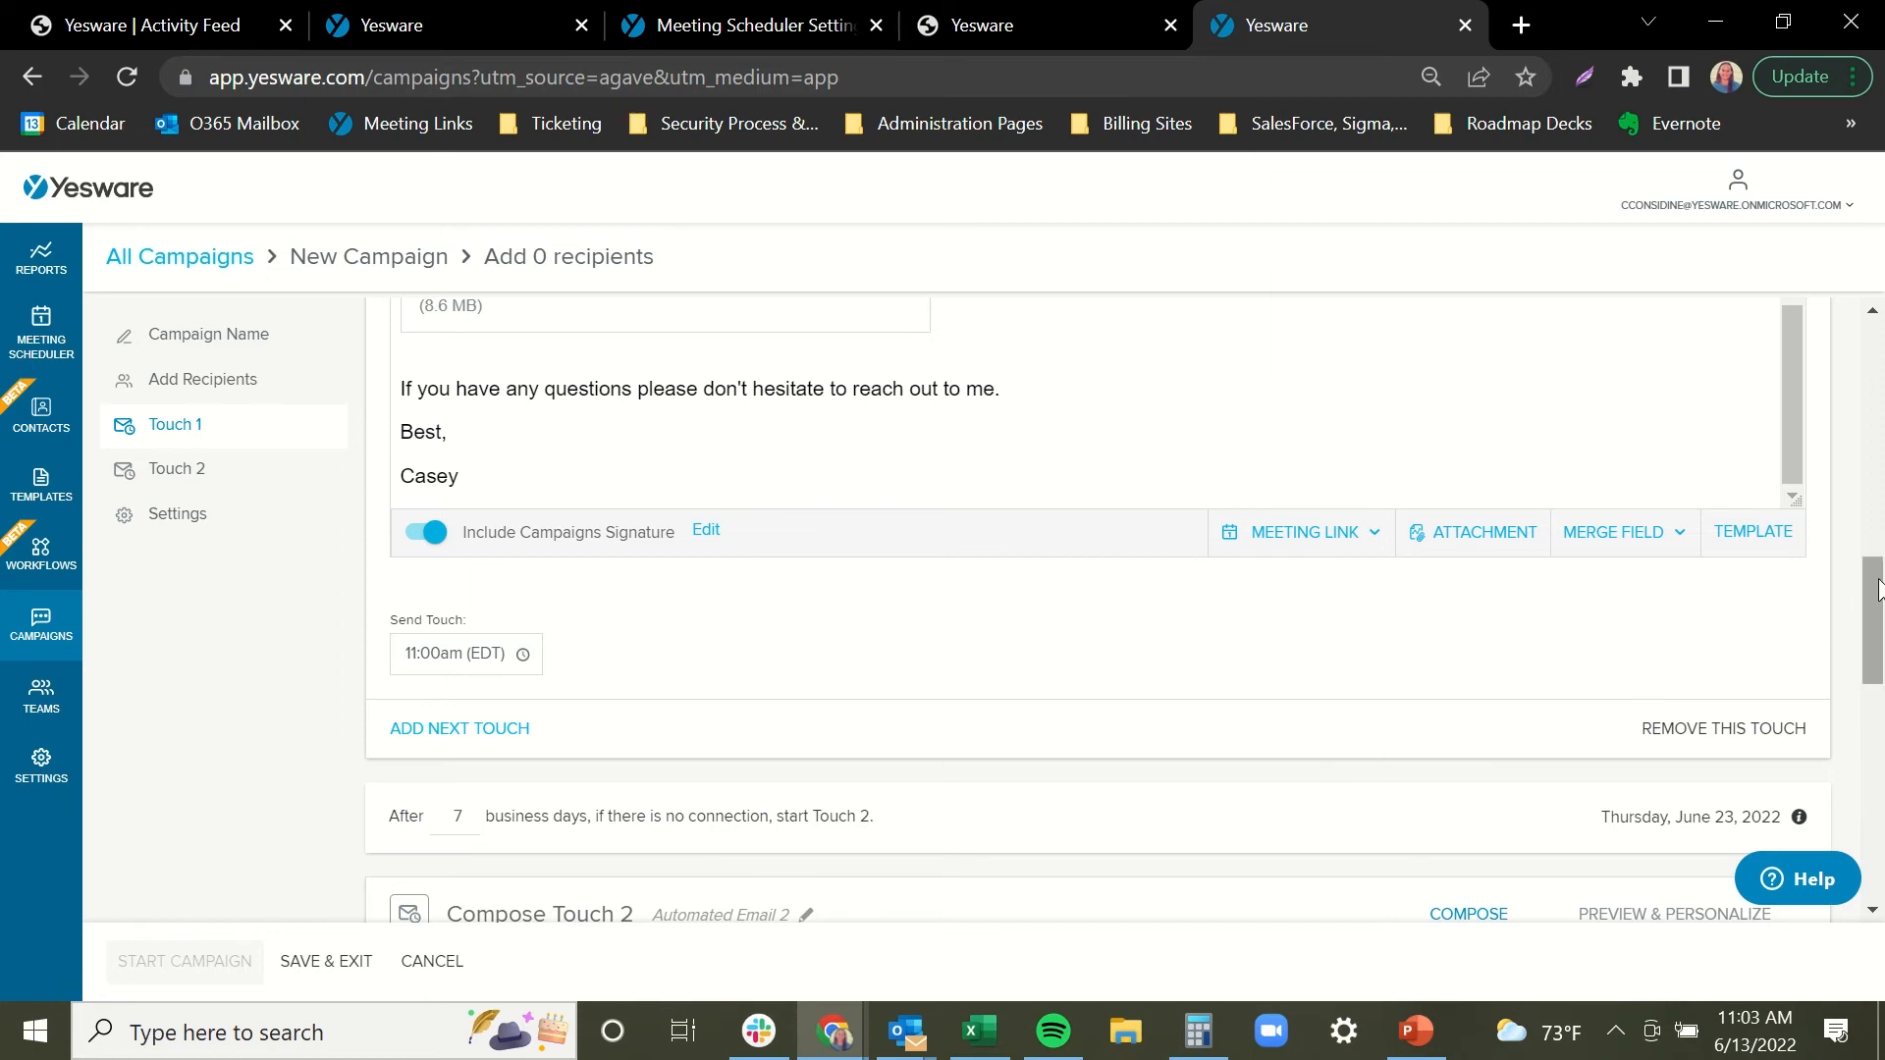
pyautogui.moveTo(1876, 594); pyautogui.dragTo(1874, 704)
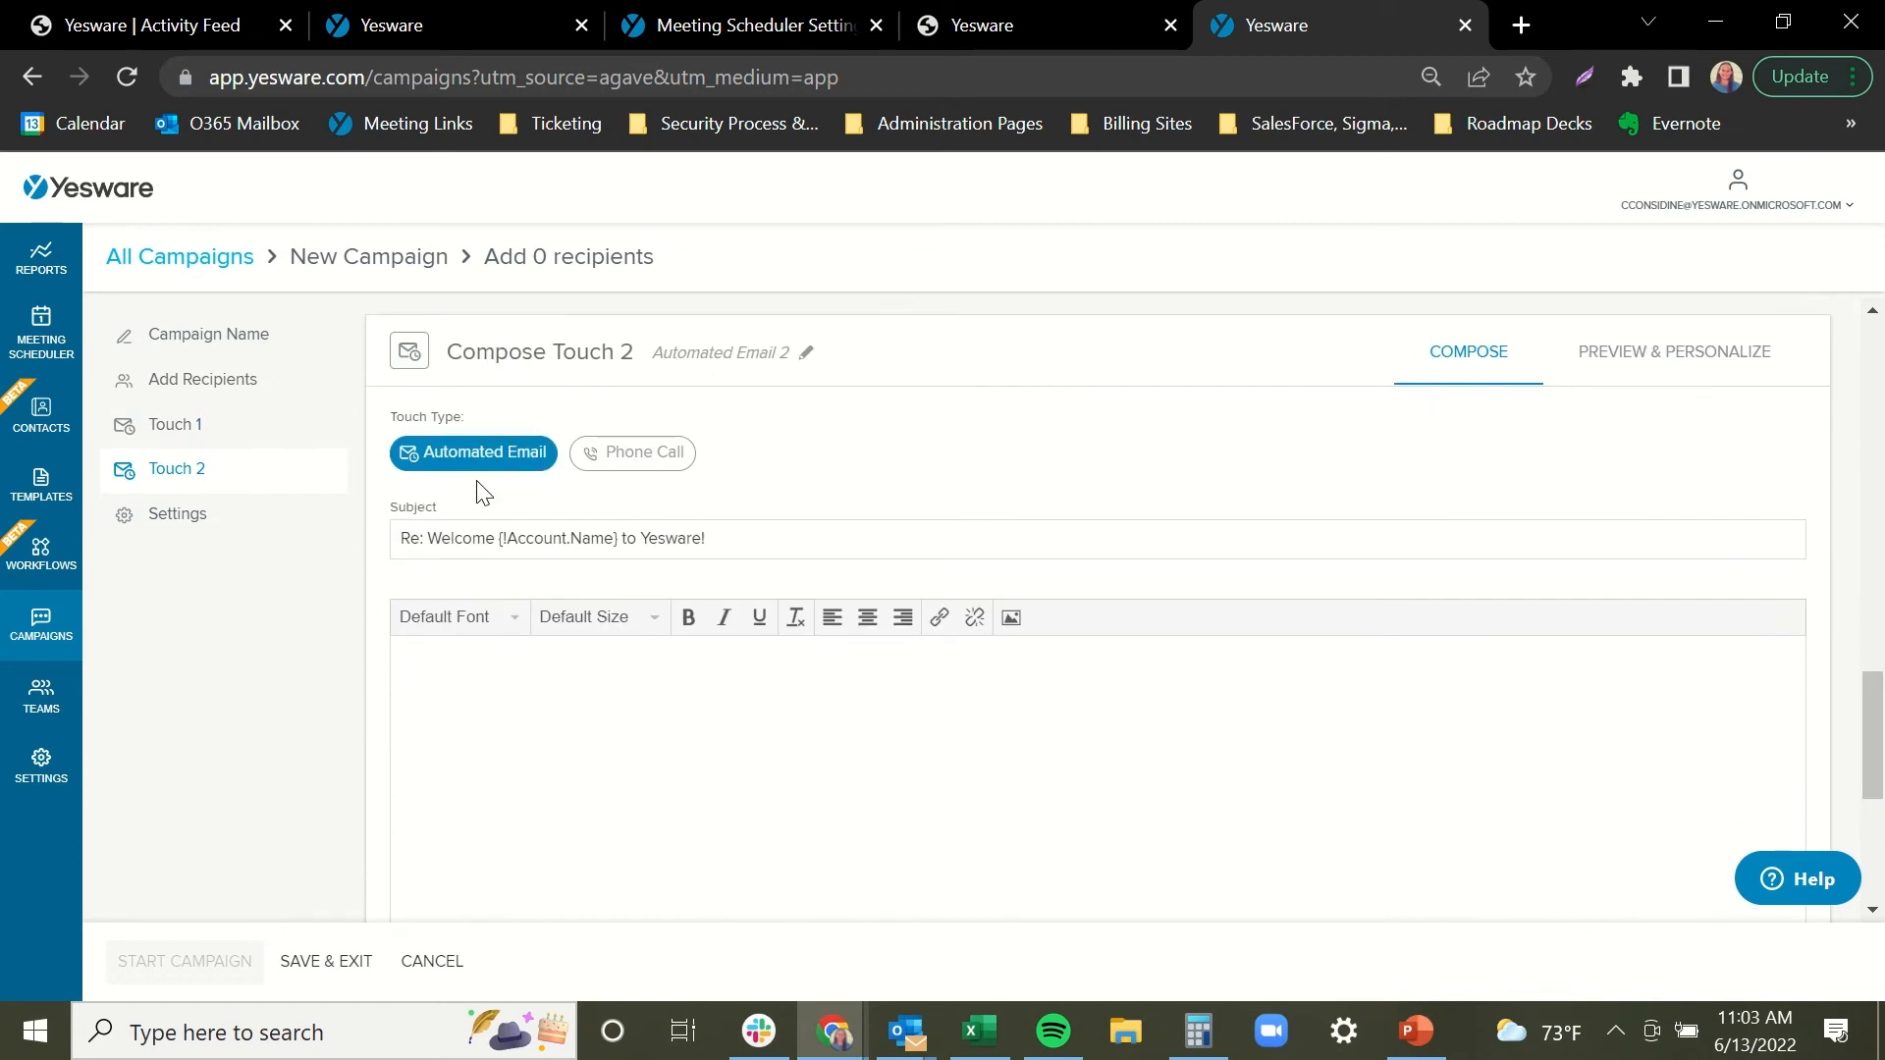
# Insert the 'Demo Follow Up (to Intro. Email)' template from the Demo folder into Touch 2's body.
pyautogui.click(1035, 745)
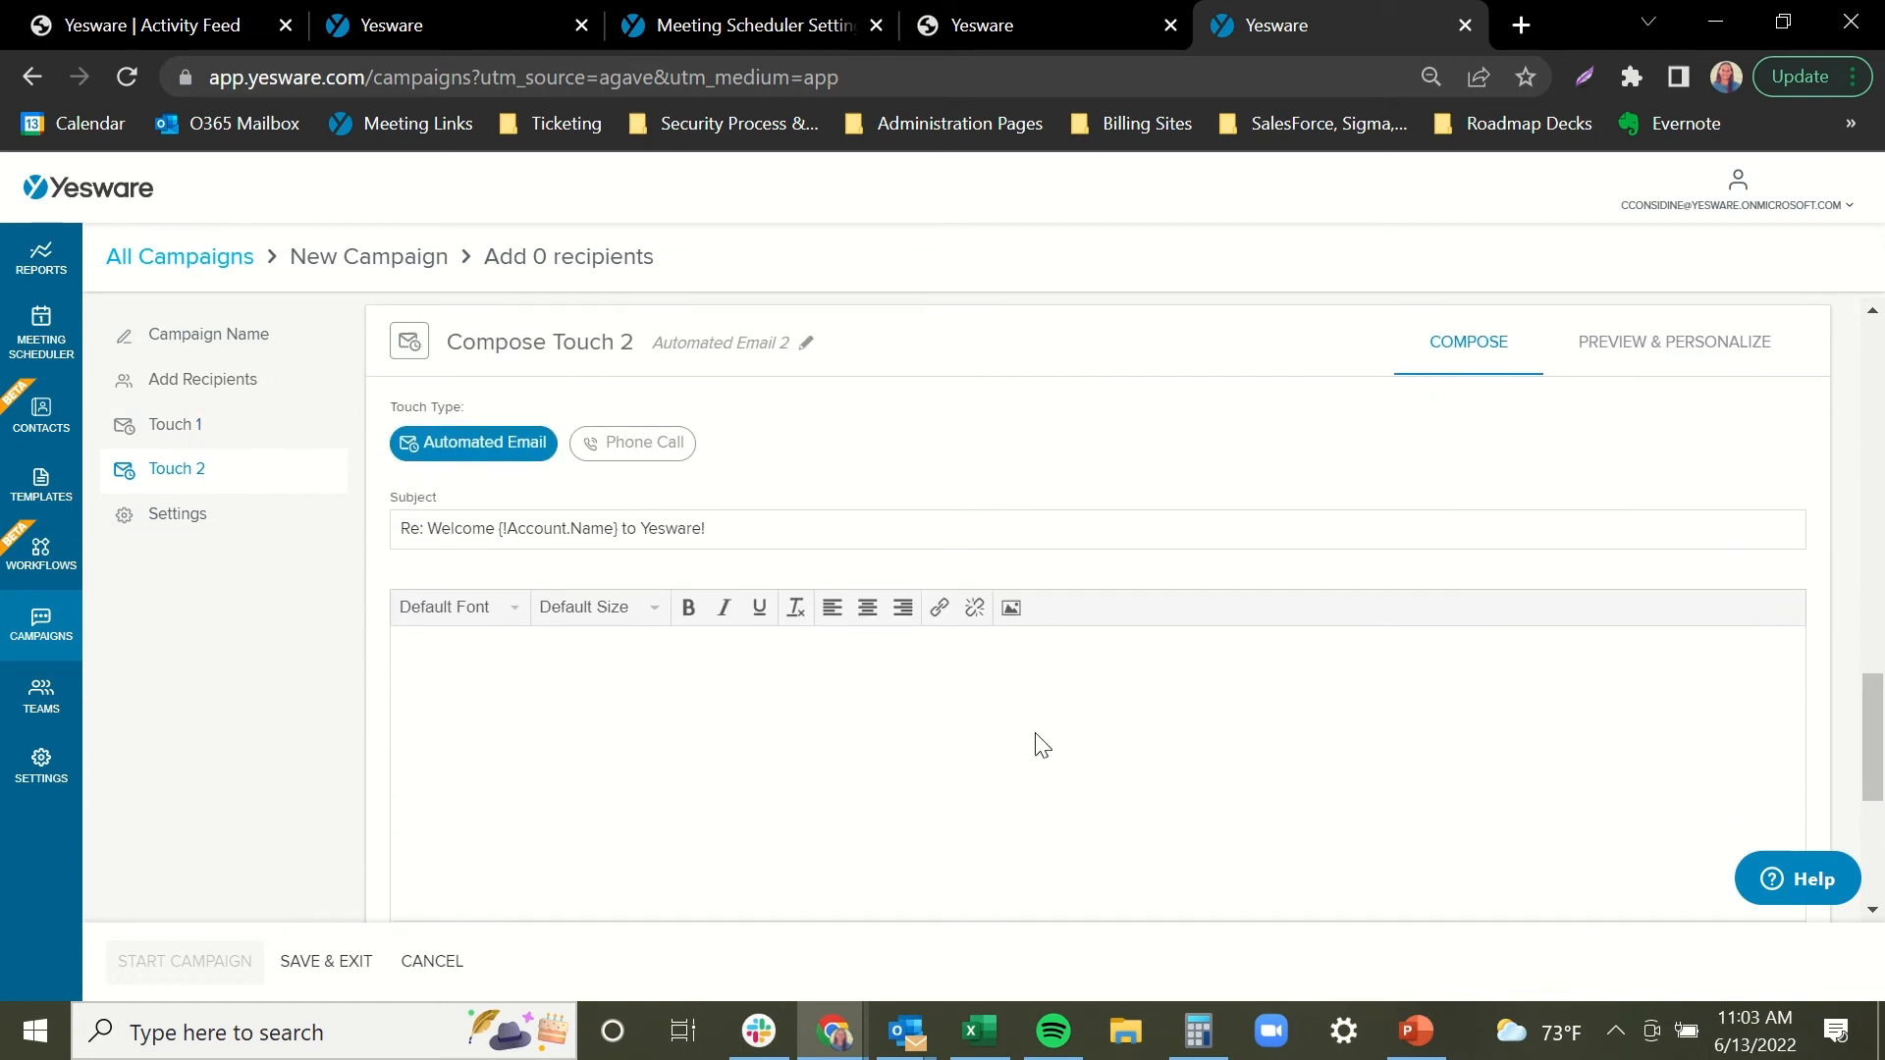
pyautogui.scroll(-2, 1034, 745)
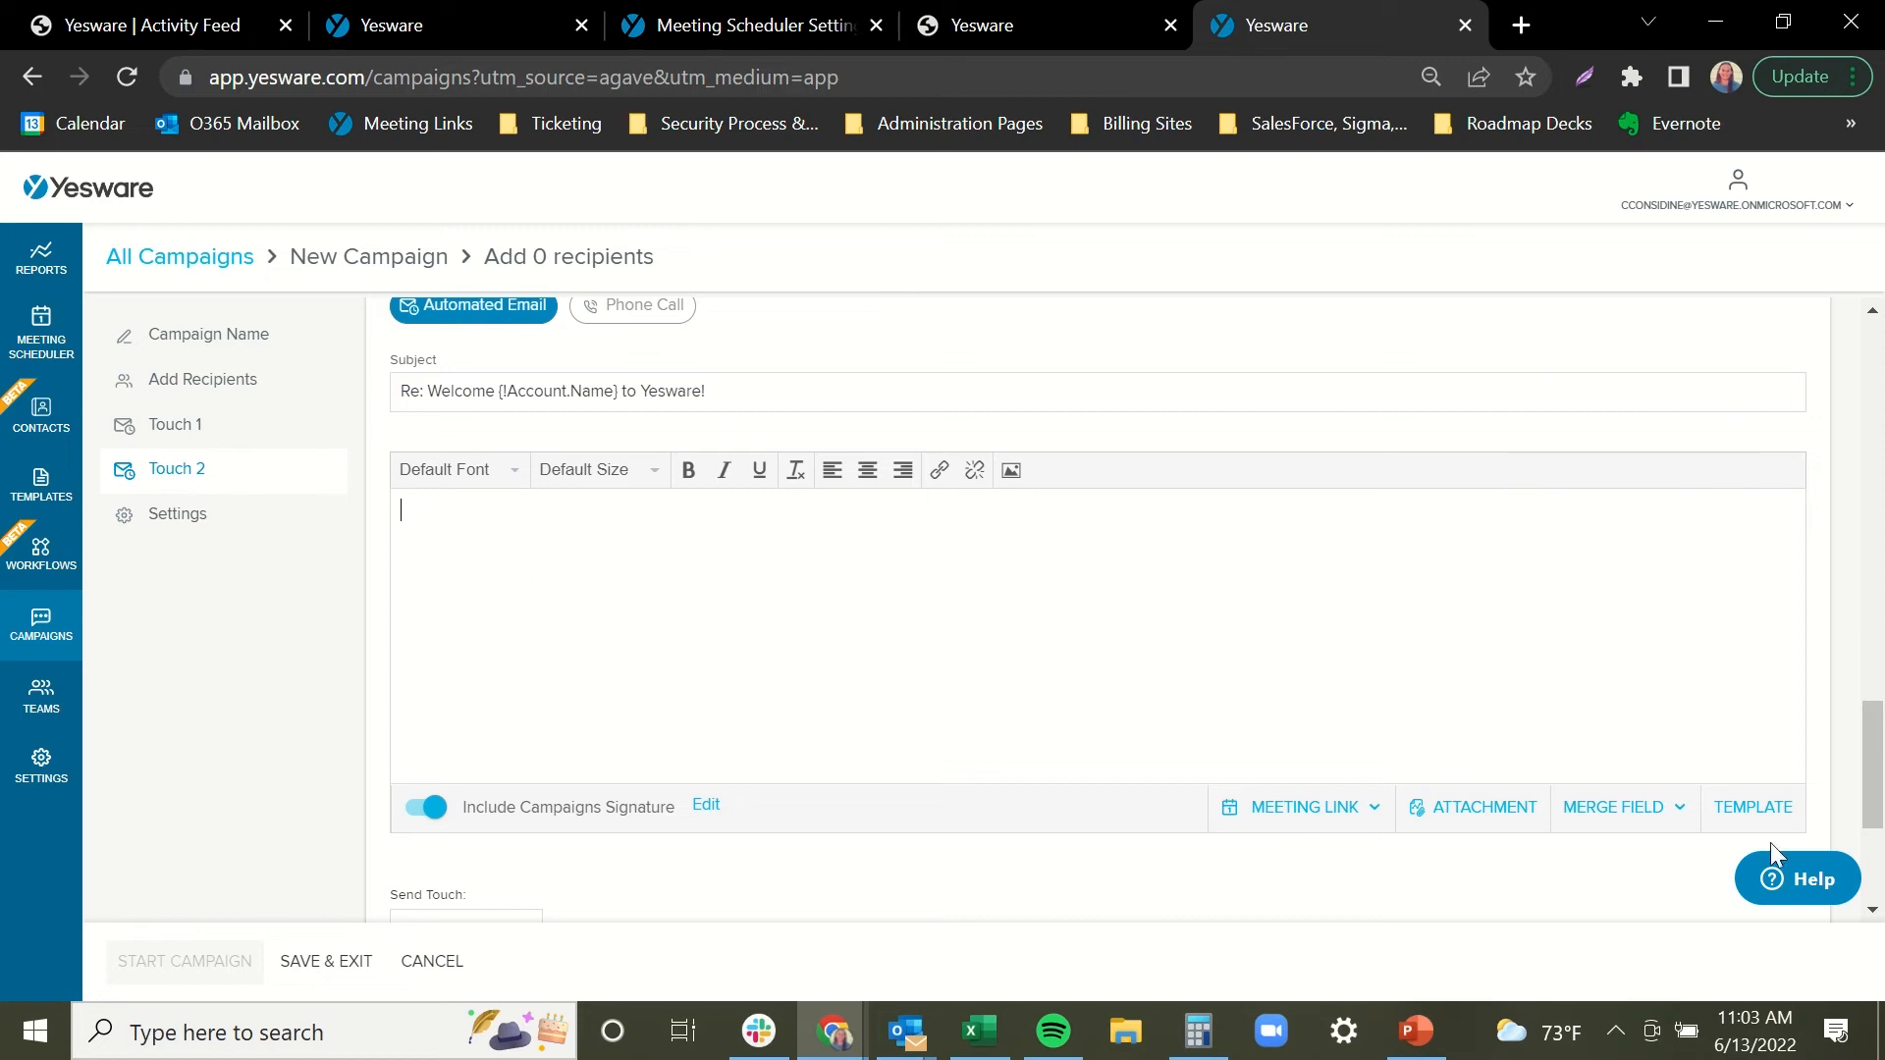
pyautogui.click(1750, 807)
pyautogui.click(1745, 789)
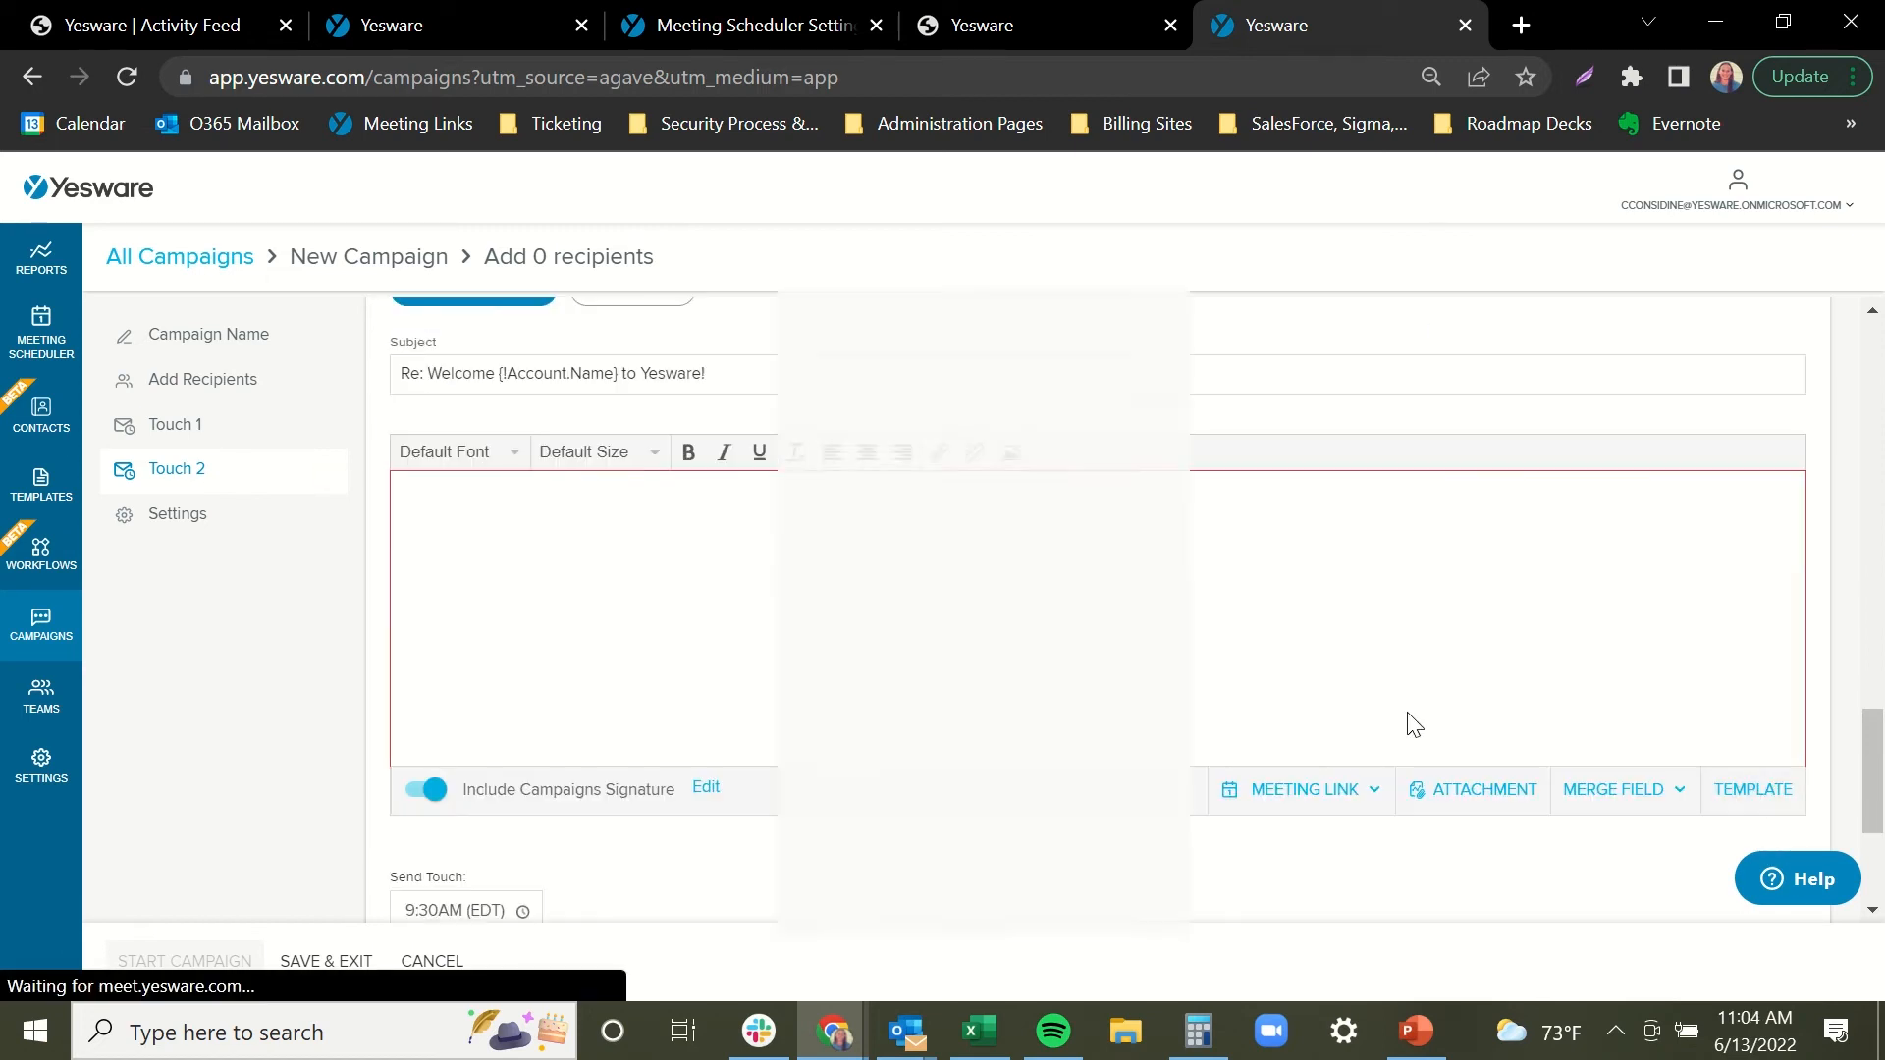
pyautogui.click(1125, 406)
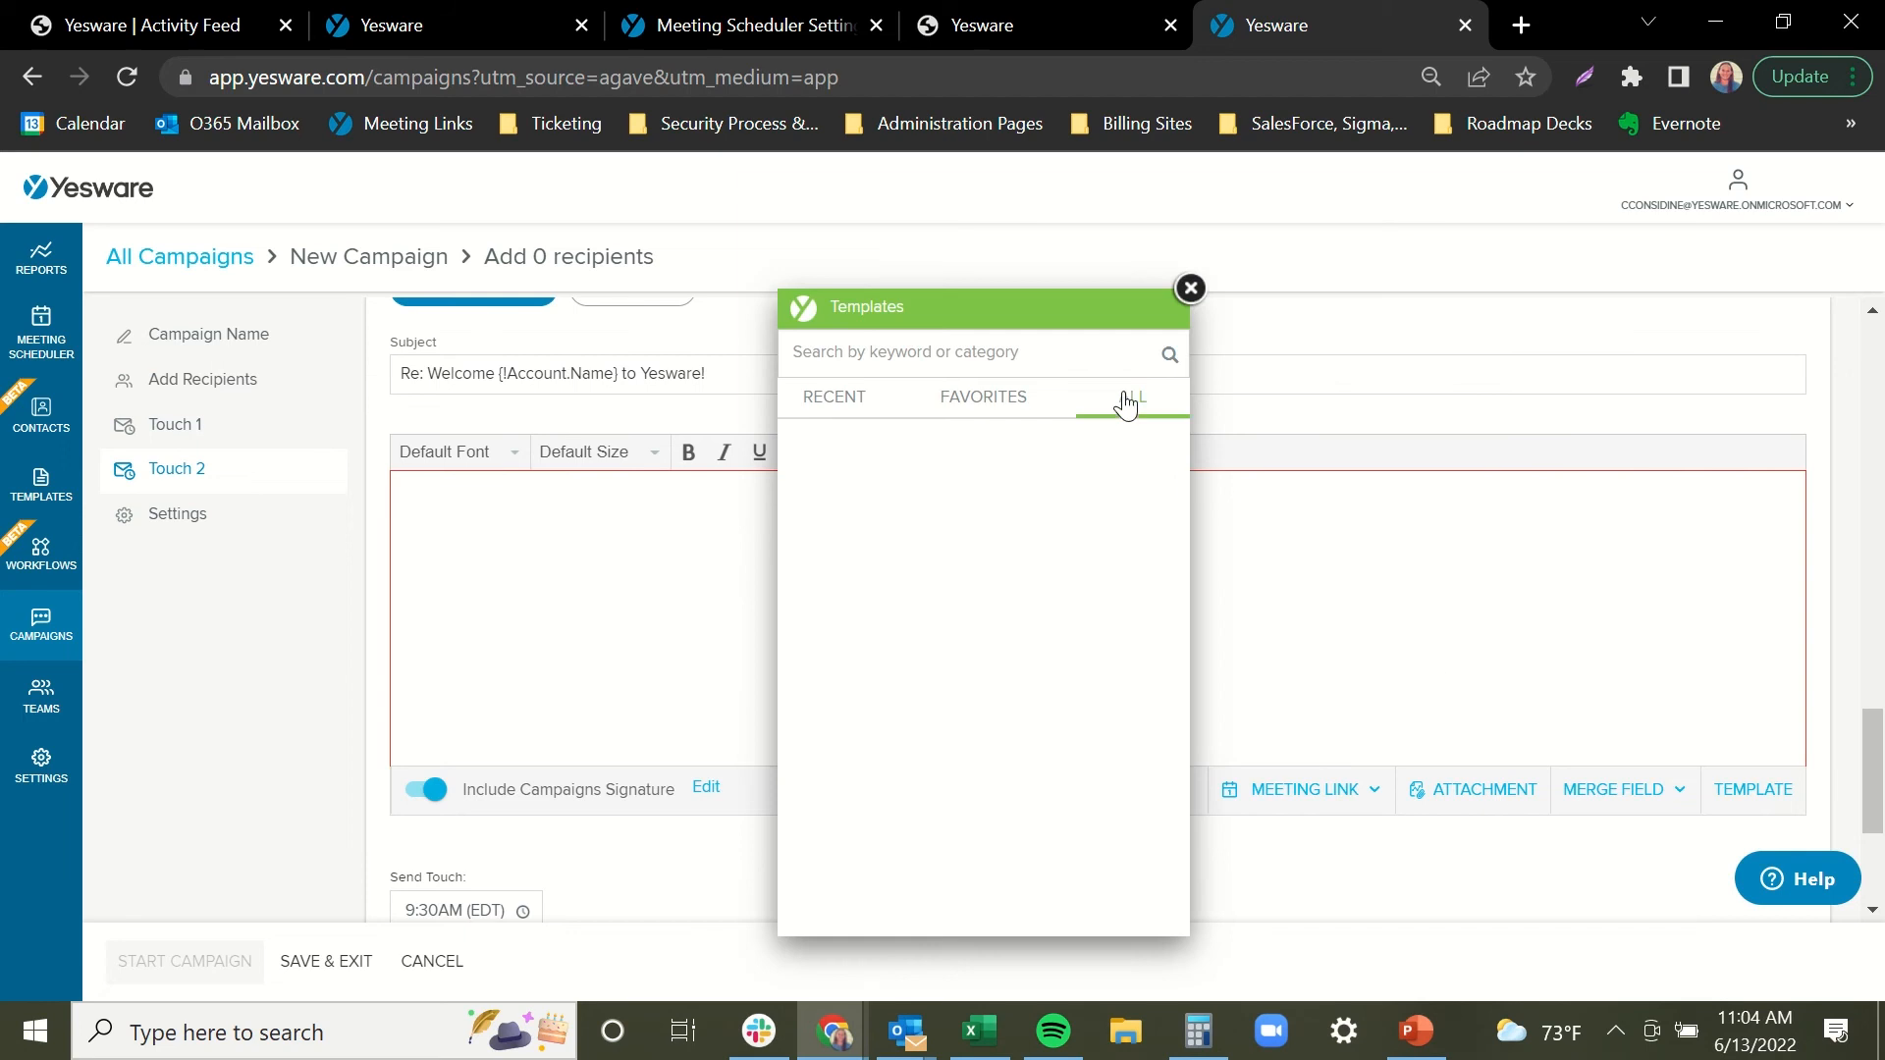
pyautogui.click(945, 479)
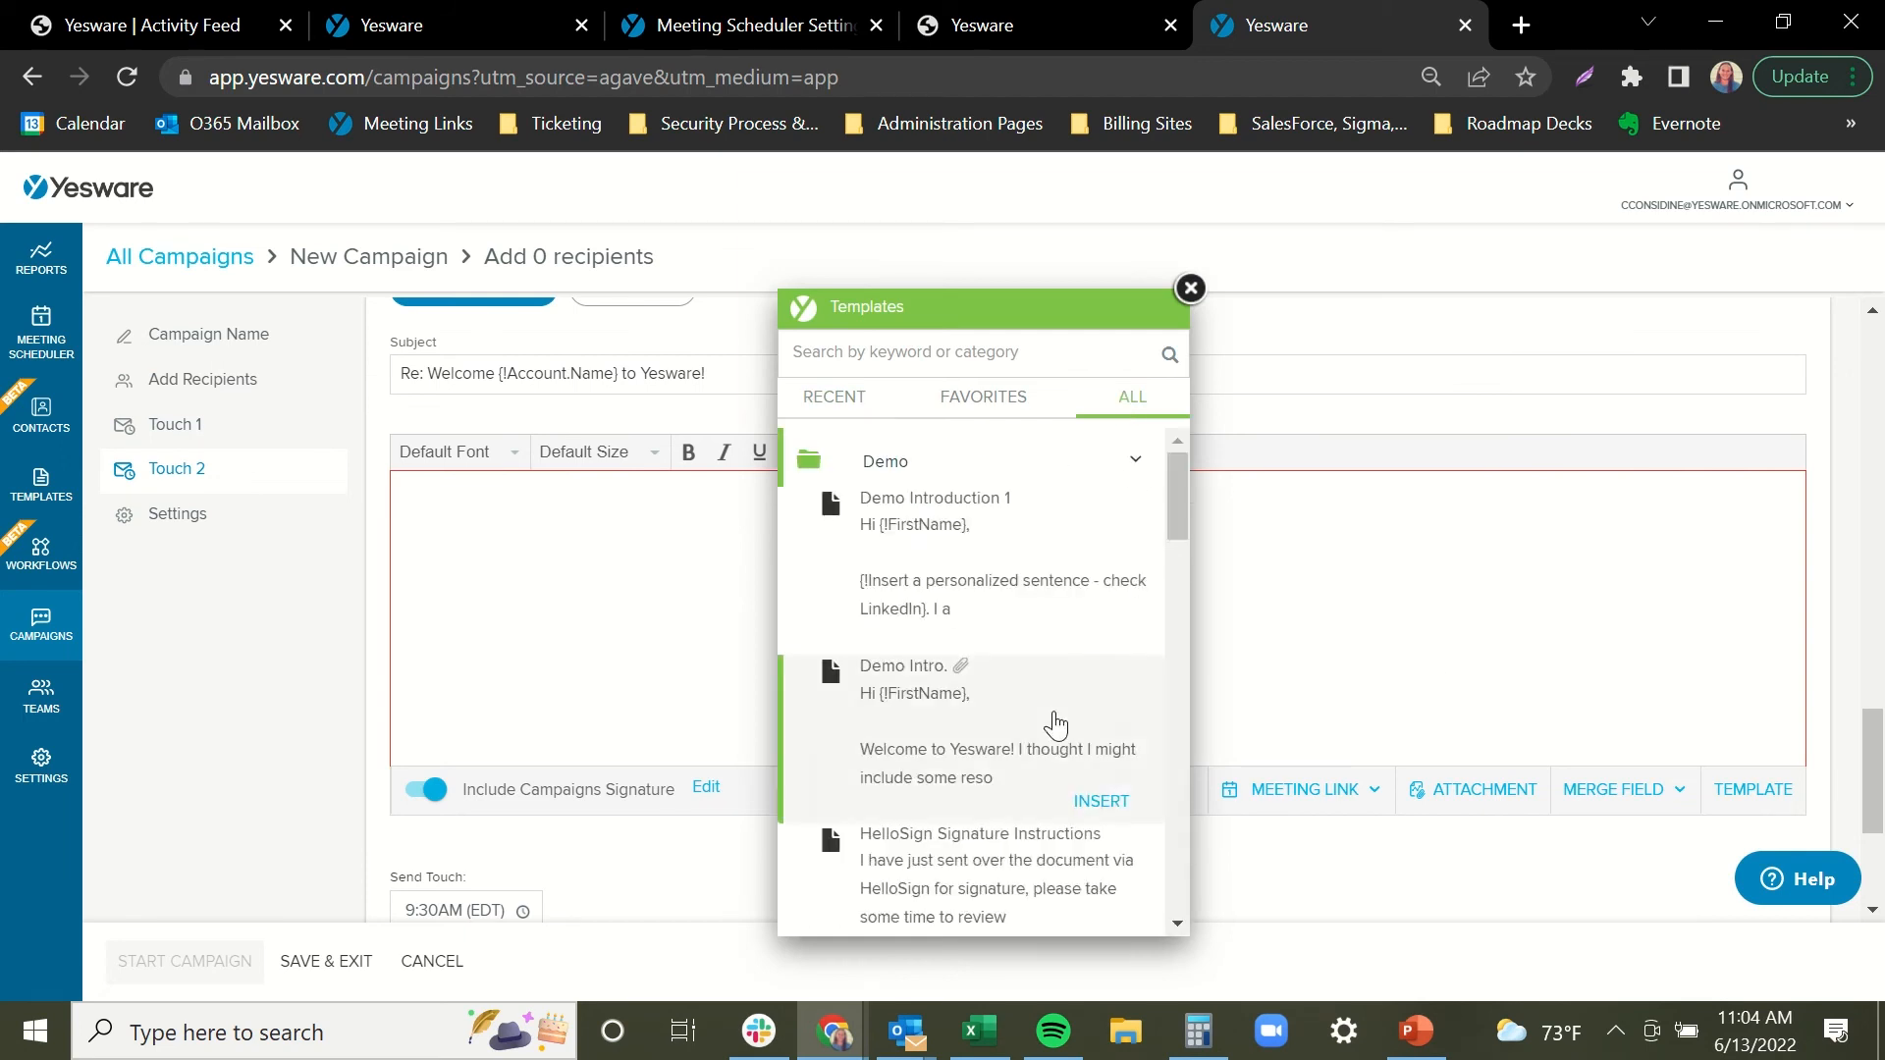
pyautogui.scroll(-5, 1044, 616)
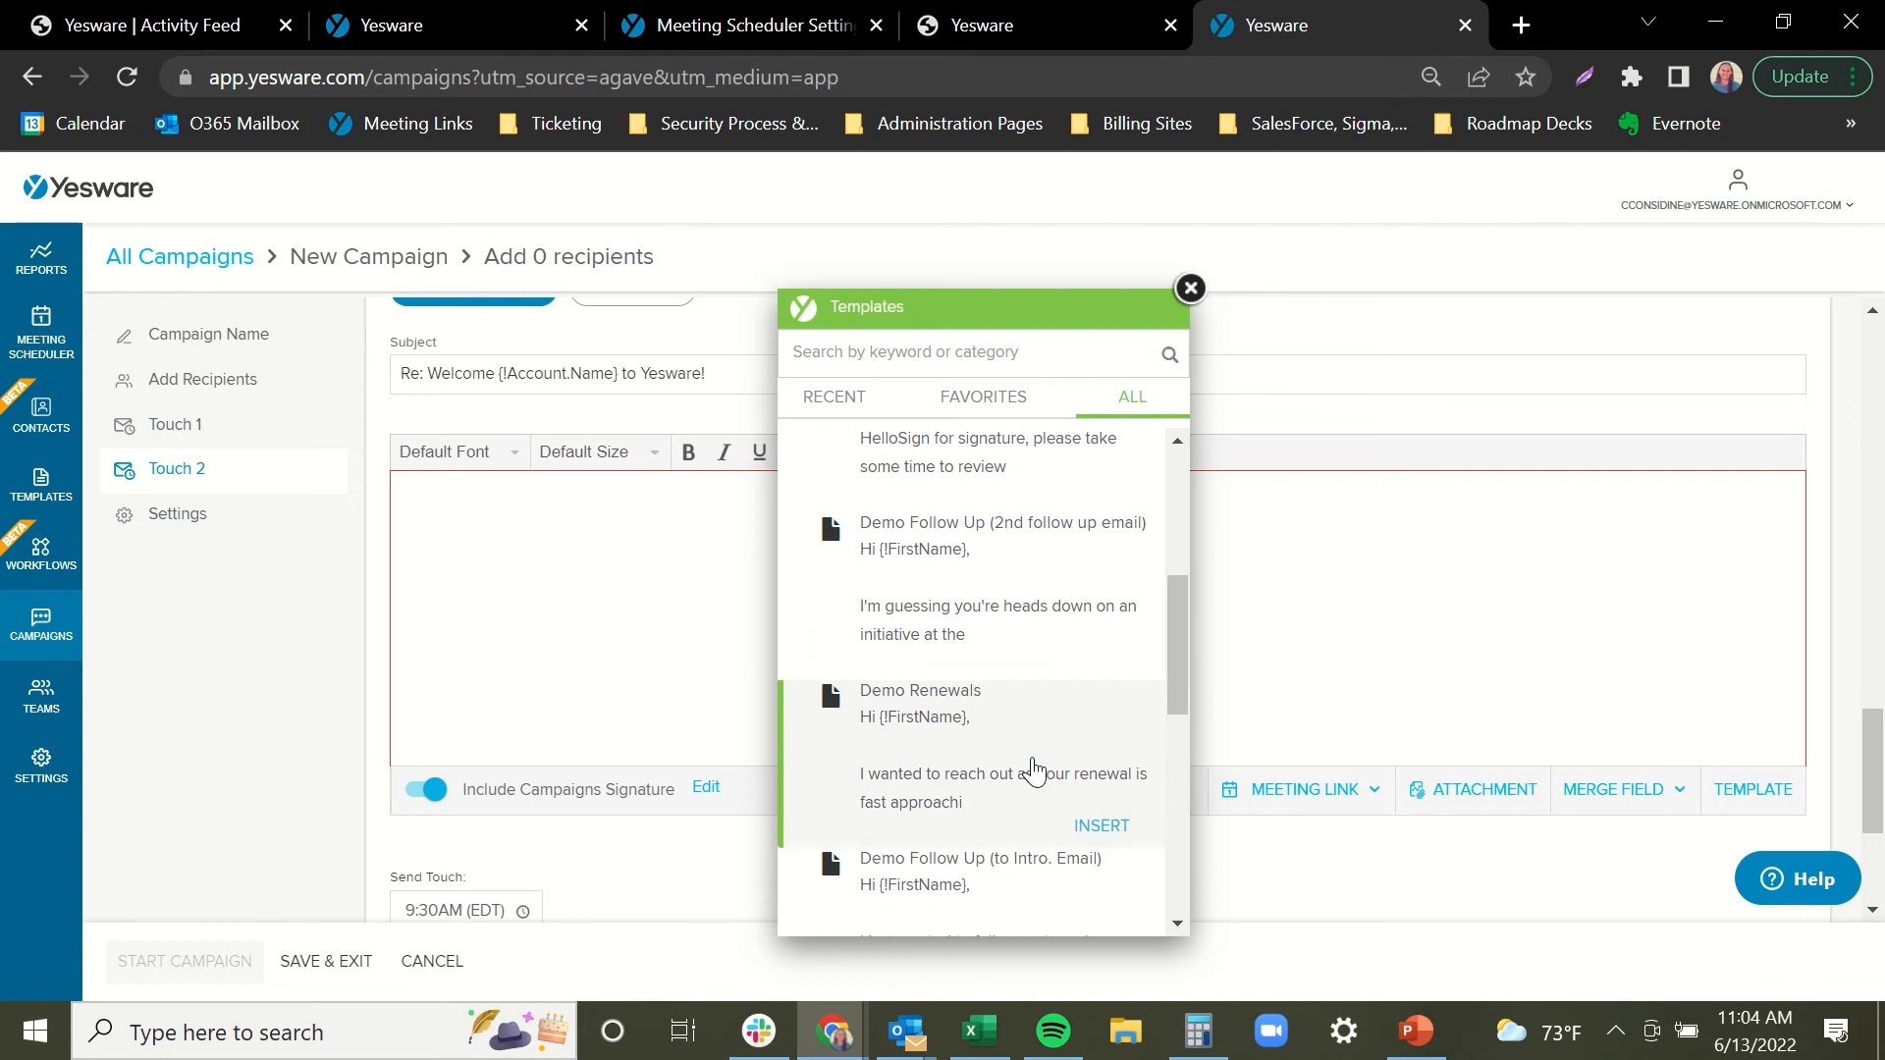
pyautogui.scroll(-3, 1040, 770)
pyautogui.click(1104, 707)
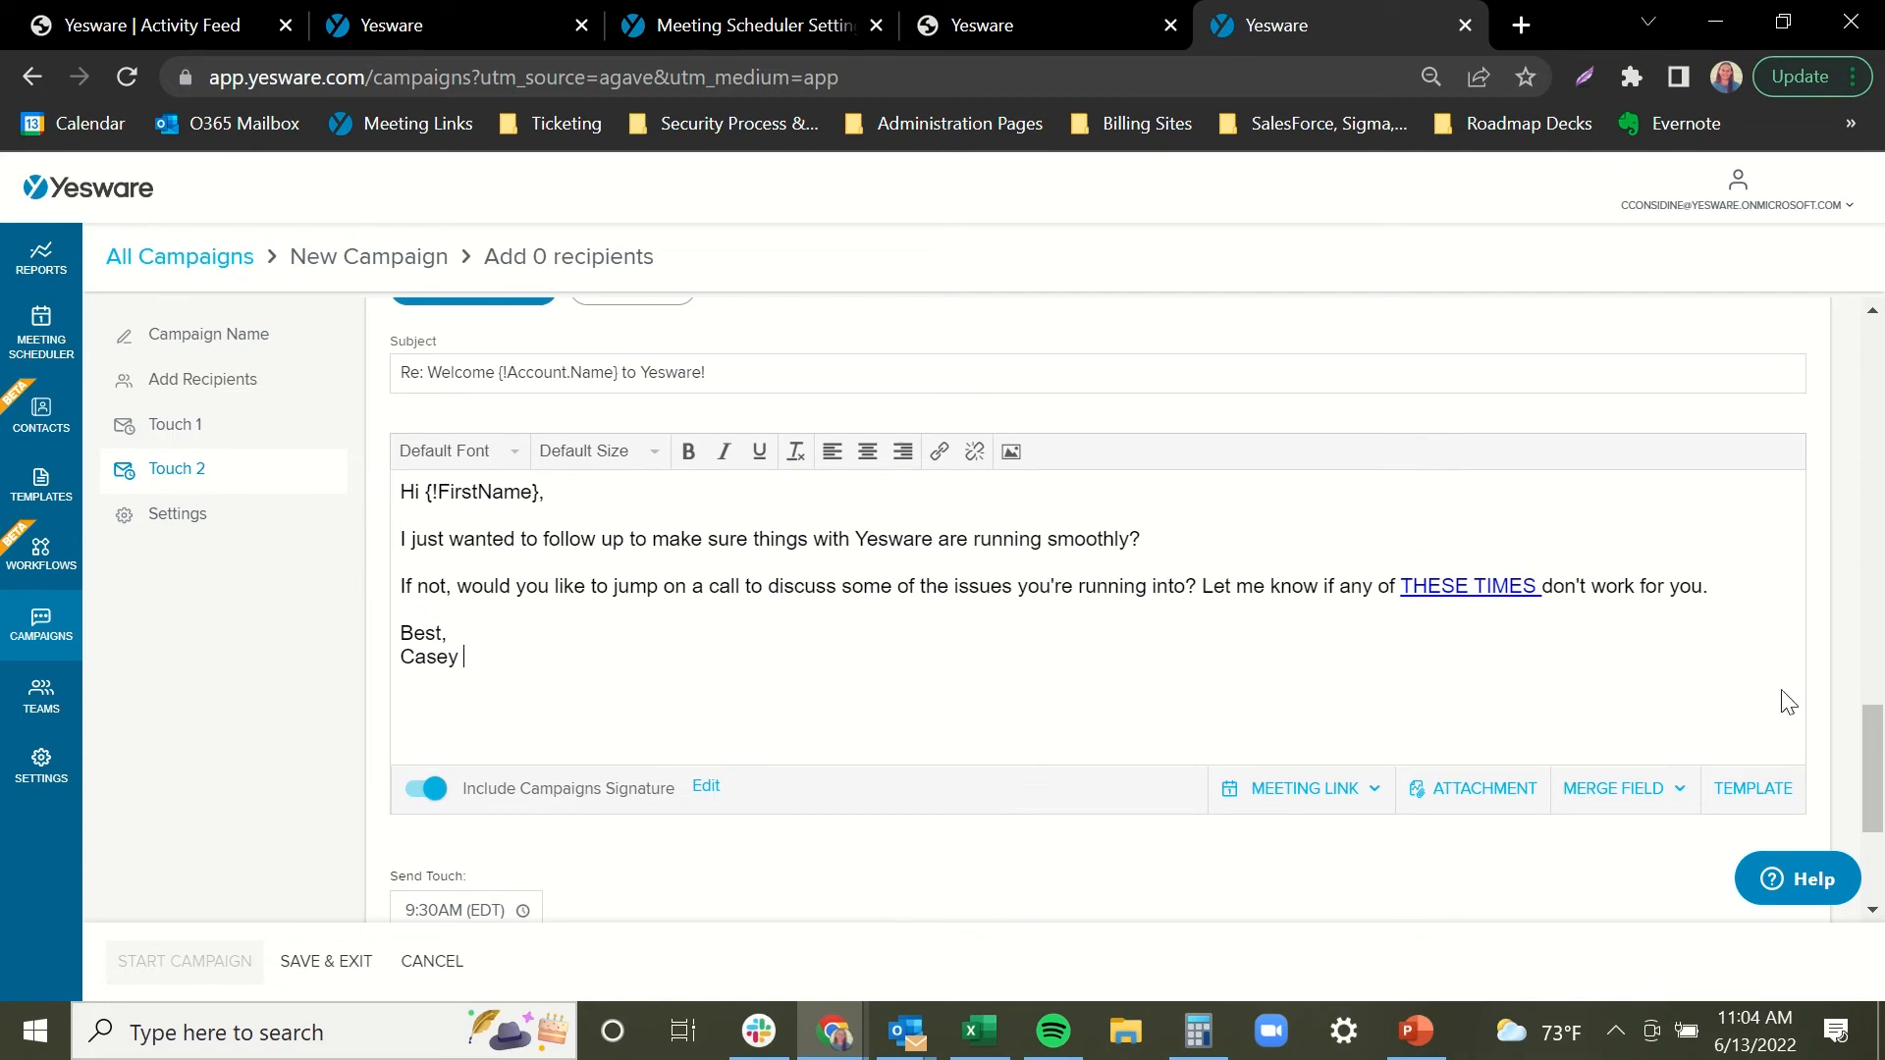
pyautogui.moveTo(1875, 732); pyautogui.dragTo(1876, 758)
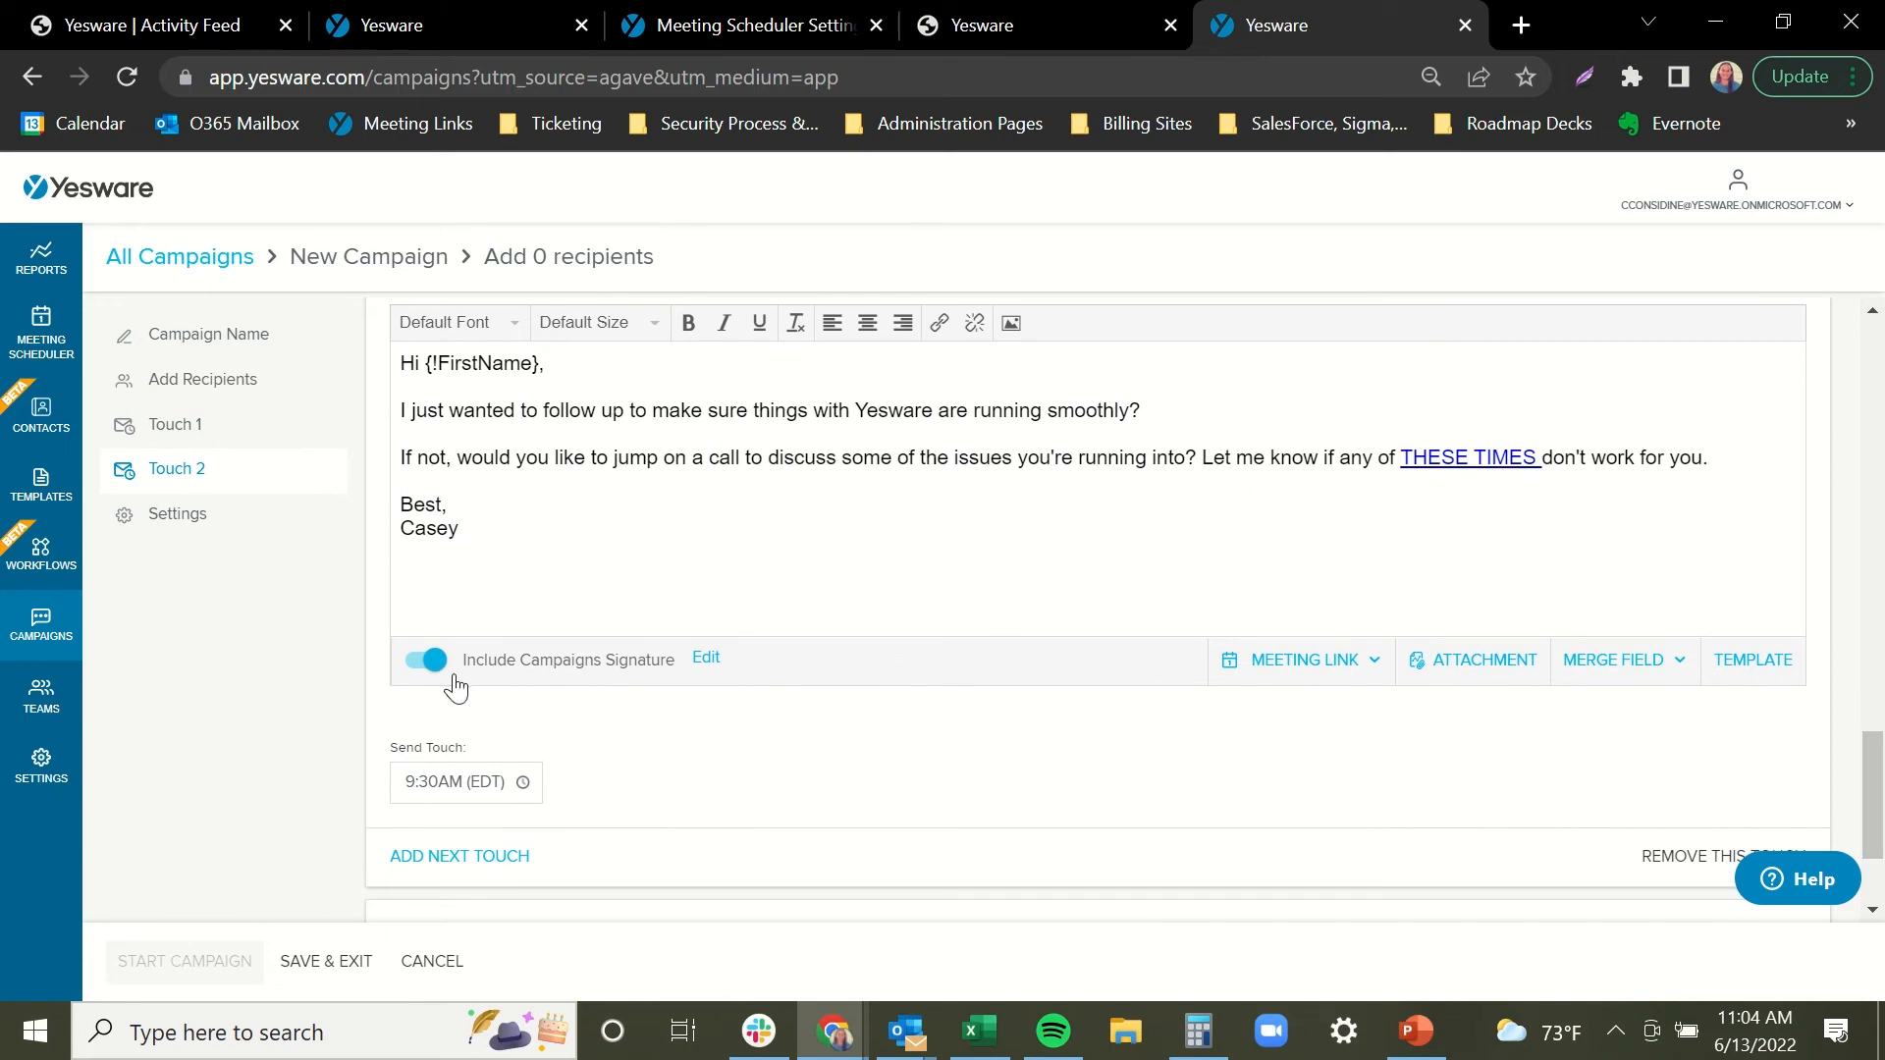
# Schedule Touch 2 for 11:00am (EDT) and add a third touch.
pyautogui.click(528, 778)
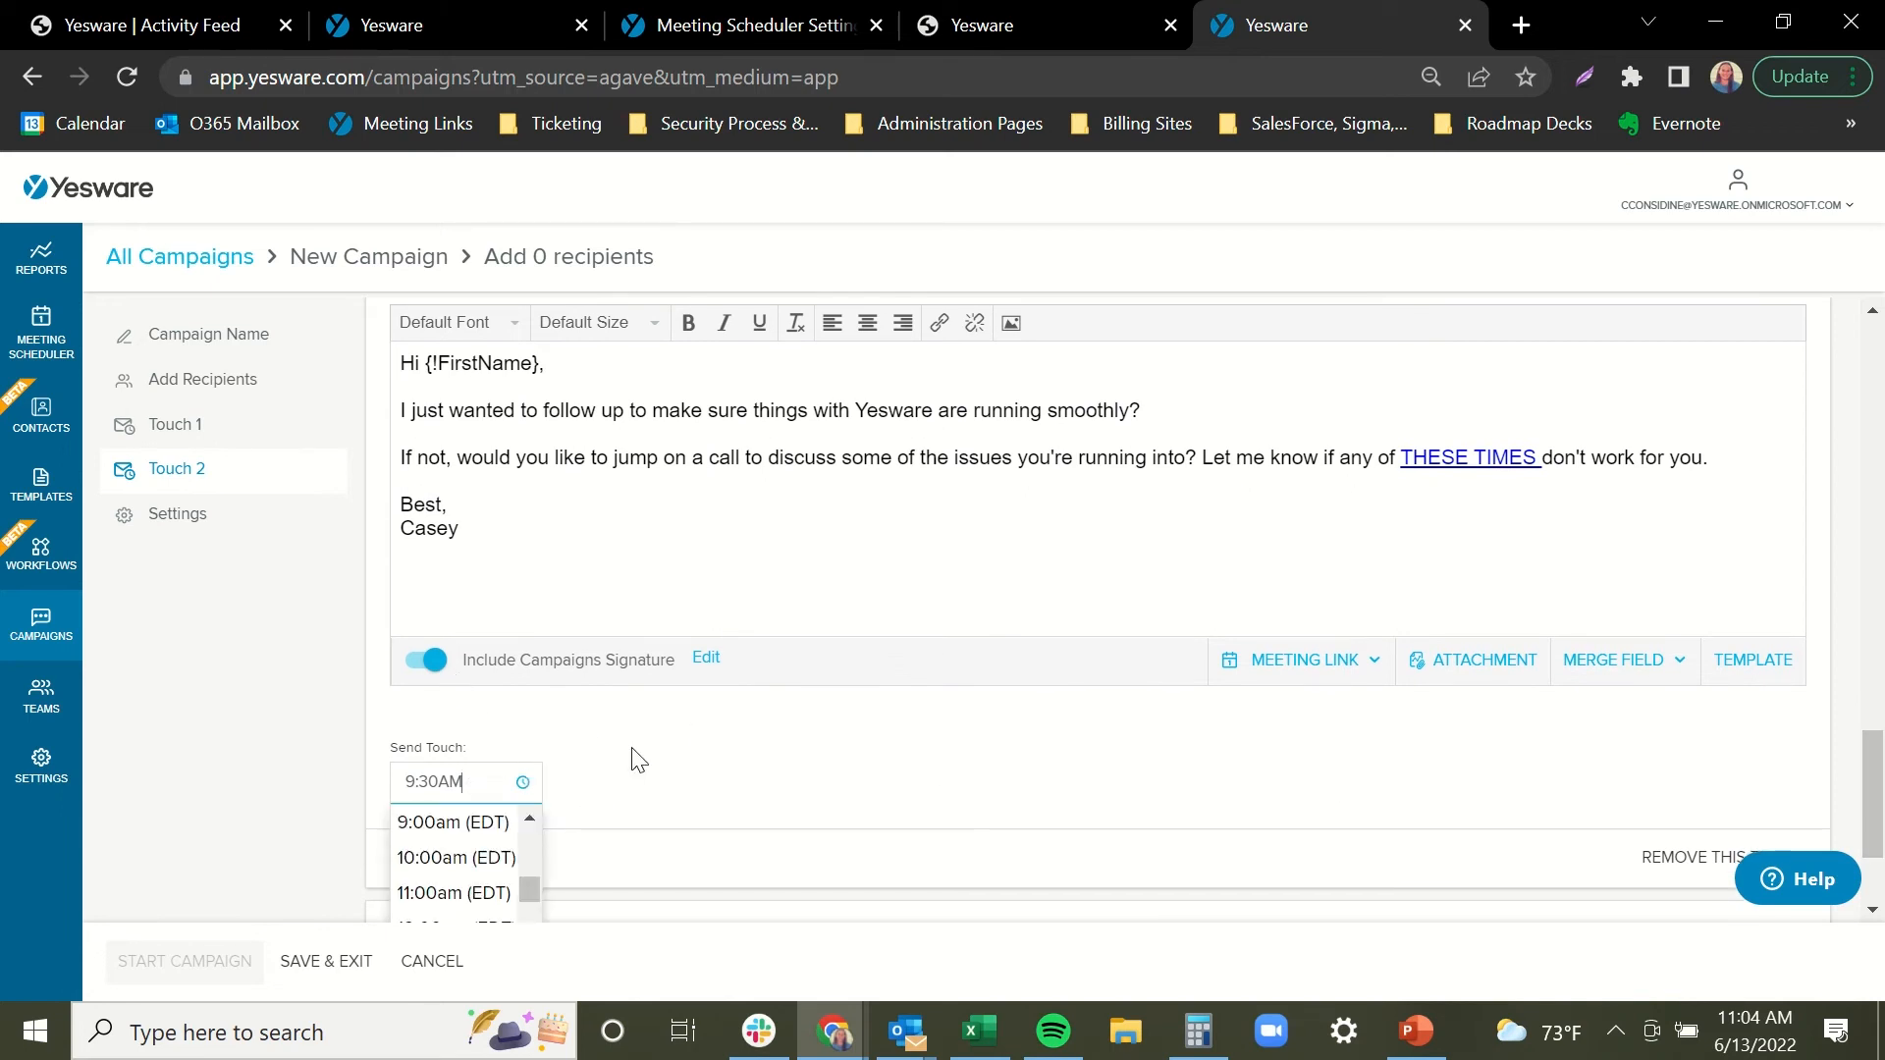
pyautogui.click(454, 896)
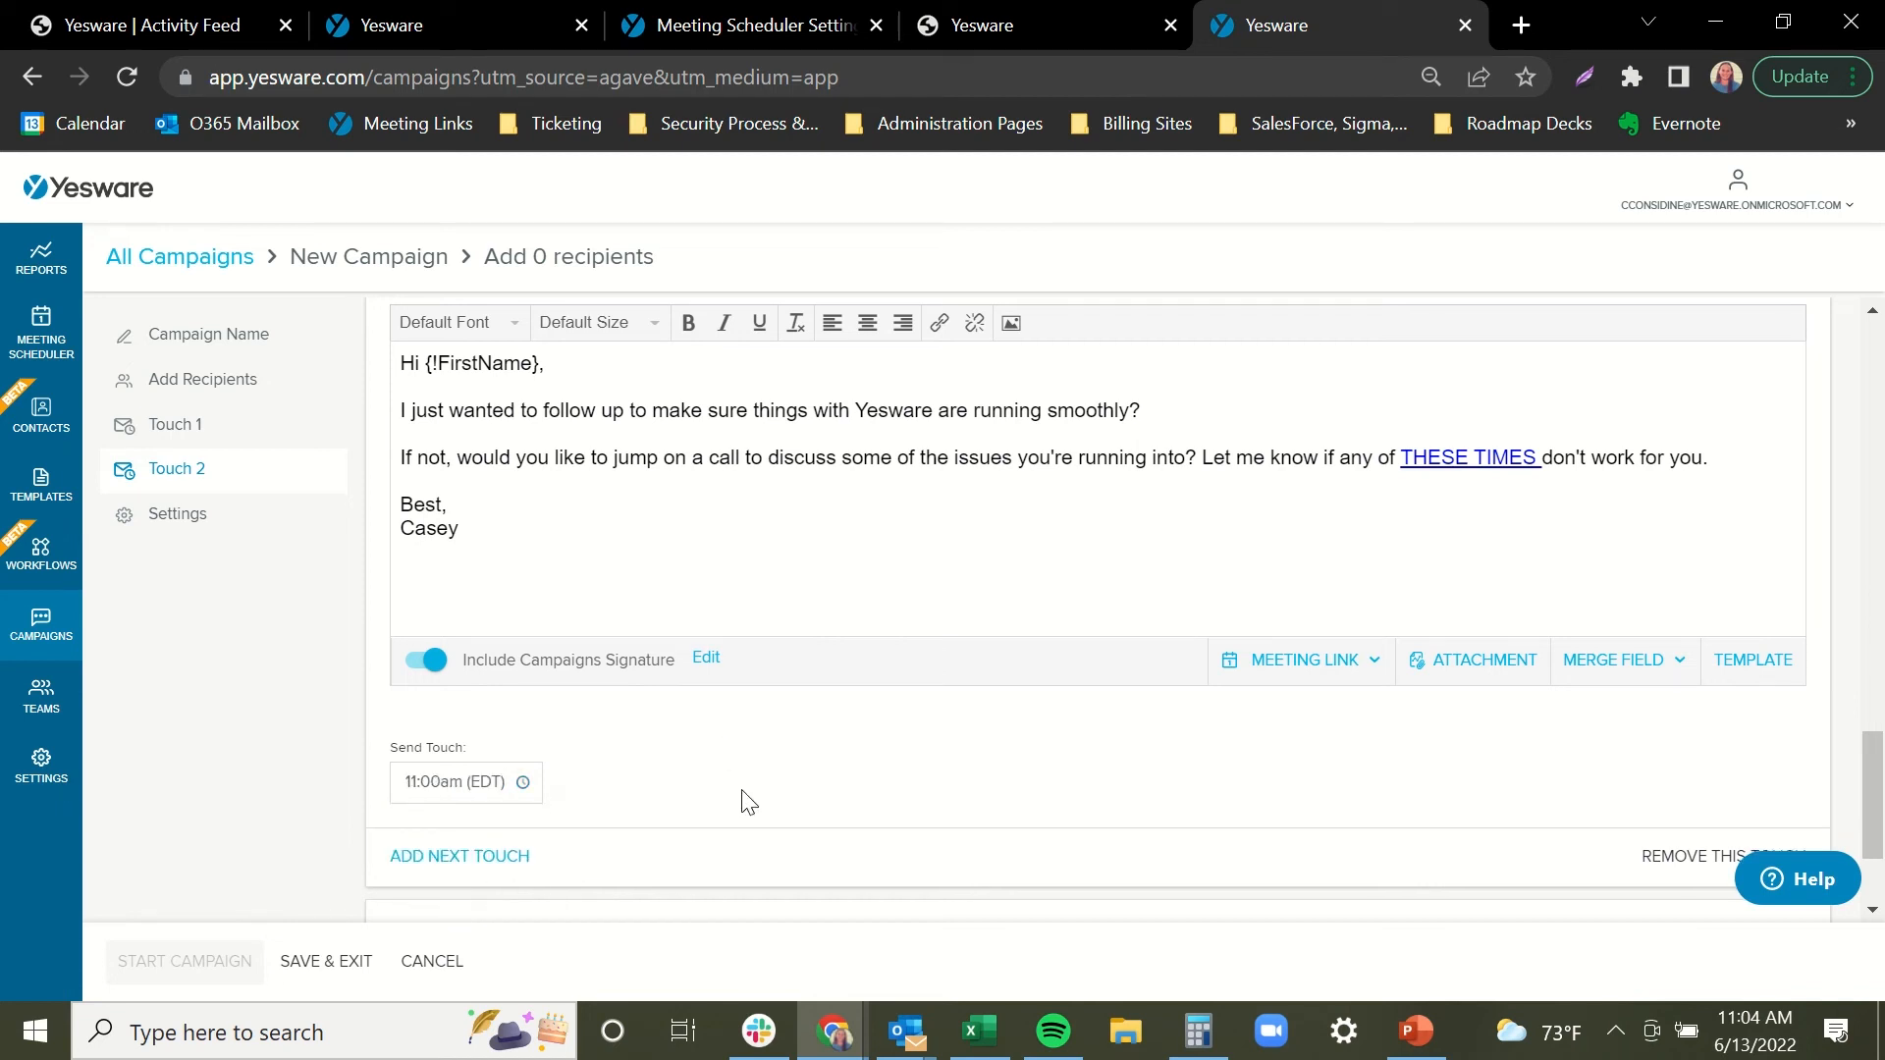
pyautogui.click(457, 858)
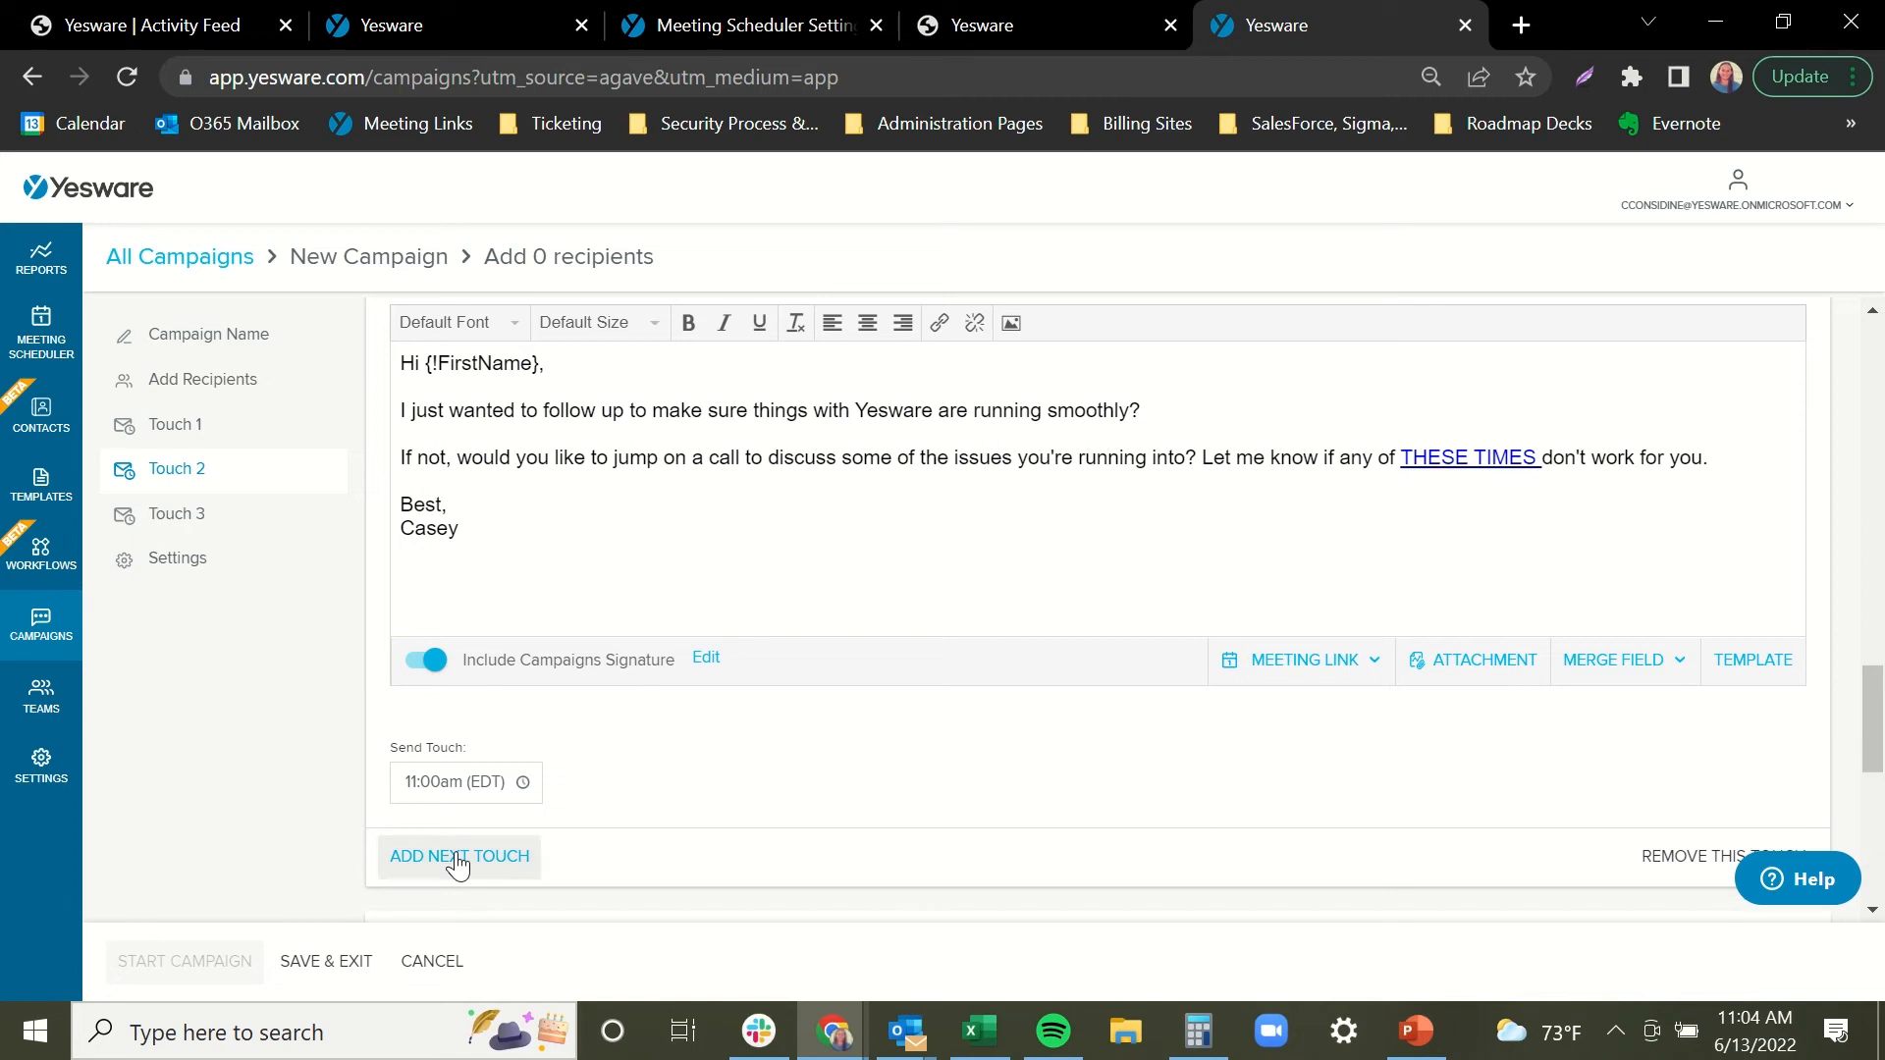
# Raise the wait before Touch 3 from 2 to 6 business days.
pyautogui.scroll(-1, 743, 785)
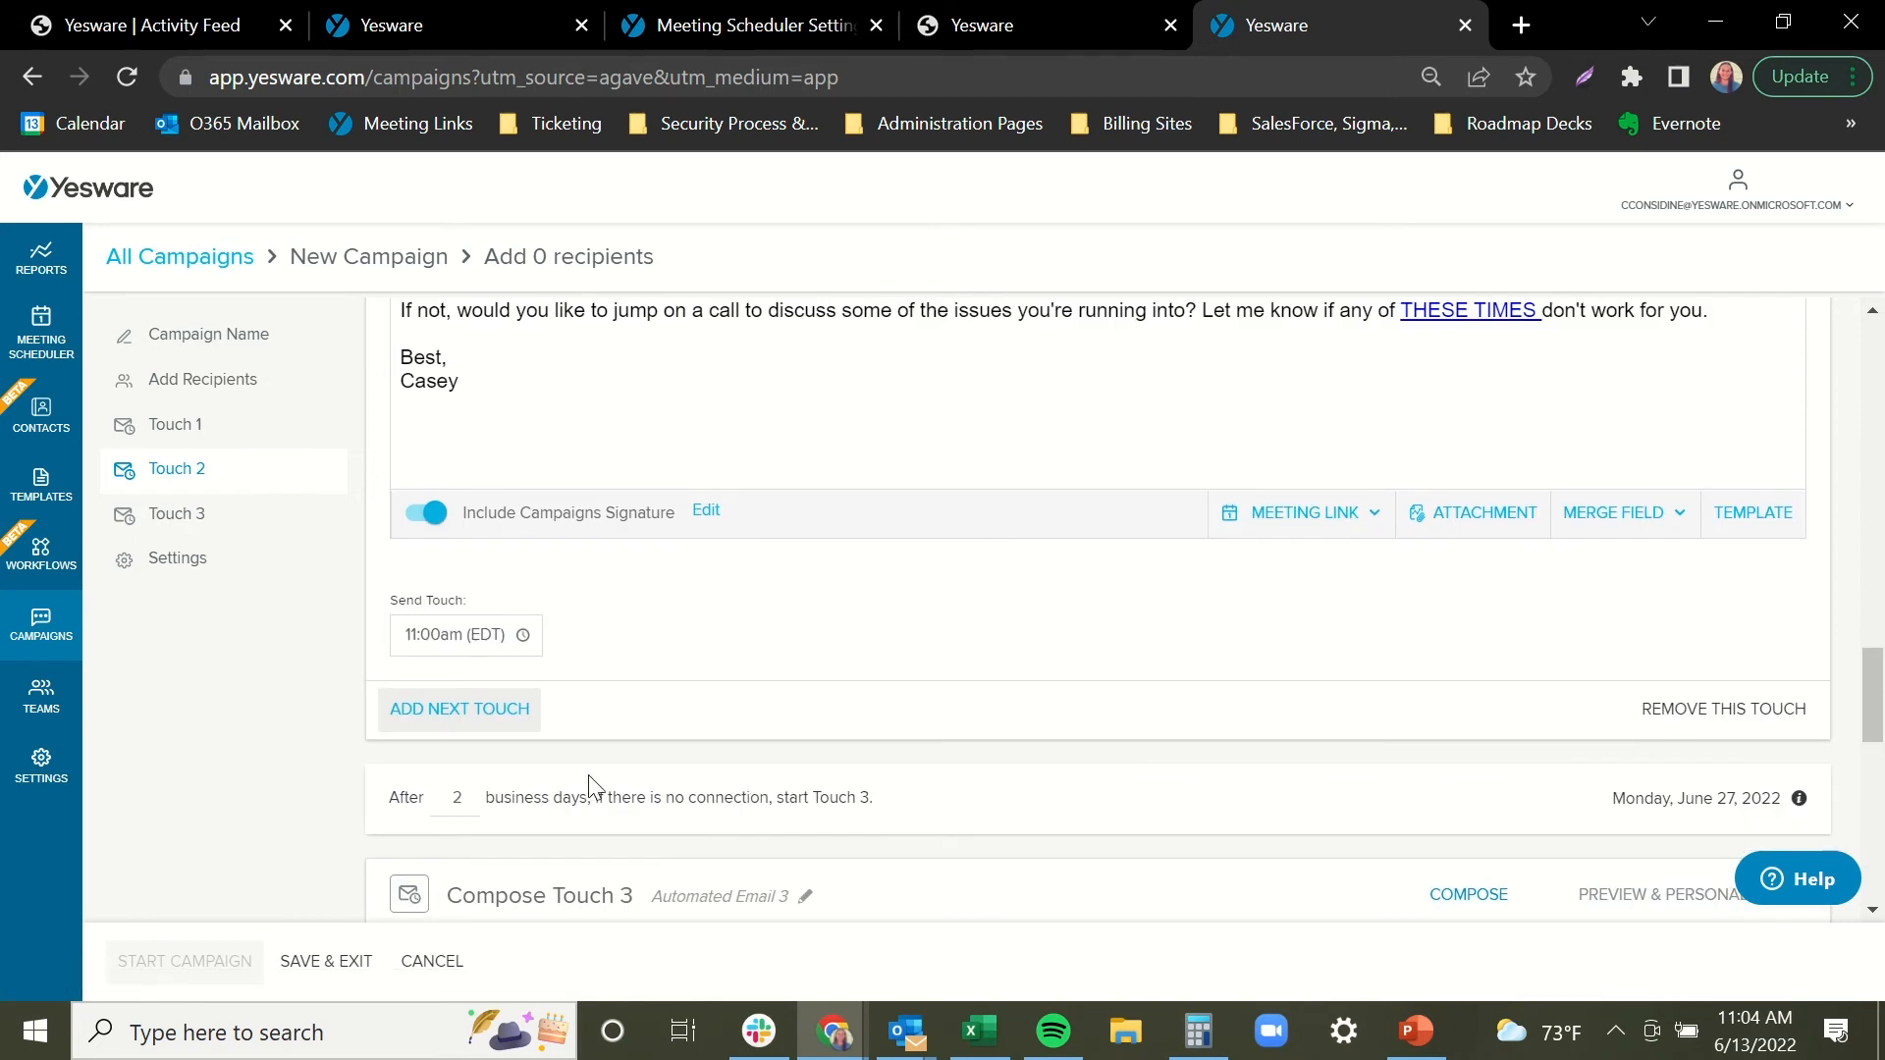
pyautogui.click(472, 795)
pyautogui.click(473, 795)
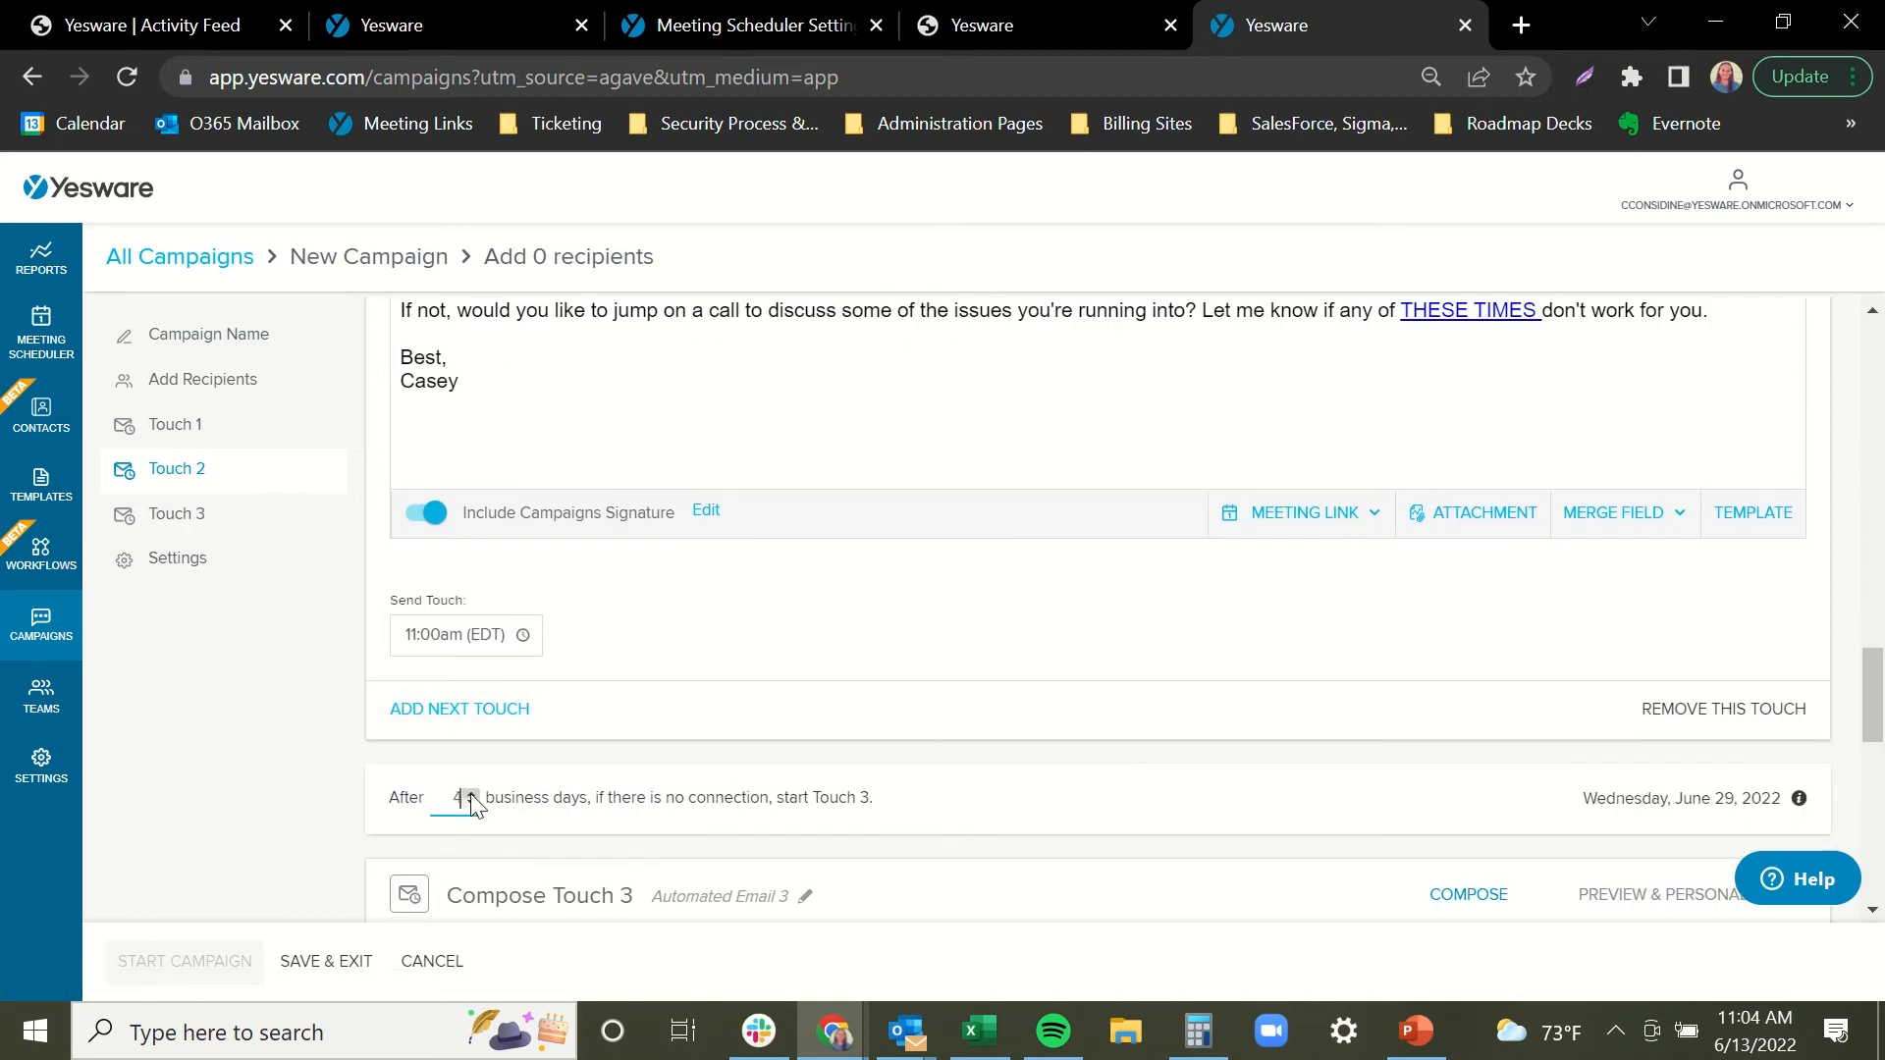
pyautogui.click(472, 796)
pyautogui.click(473, 795)
pyautogui.click(639, 824)
# Insert the 'Demo Follow Up (2nd follow up email)' template into Touch 3's body.
pyautogui.moveTo(1871, 682); pyautogui.dragTo(1860, 771)
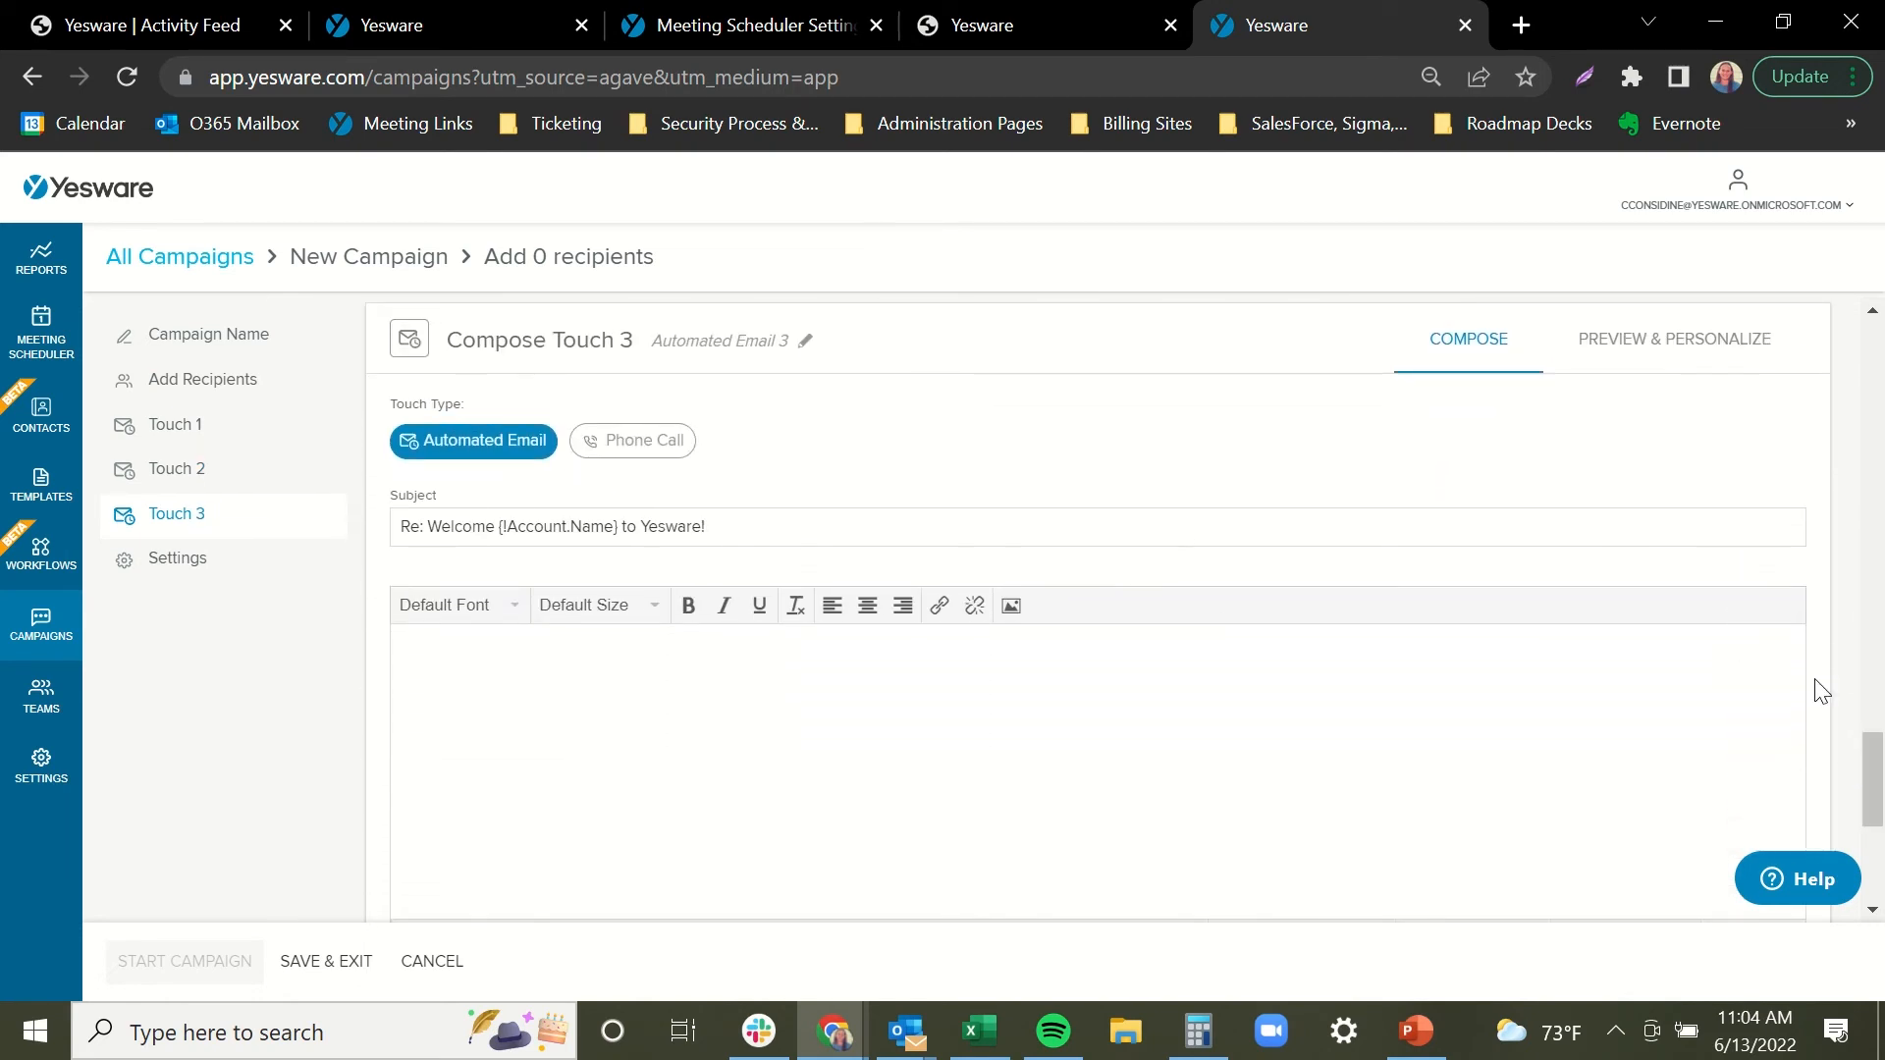
pyautogui.moveTo(1871, 761); pyautogui.dragTo(1871, 778)
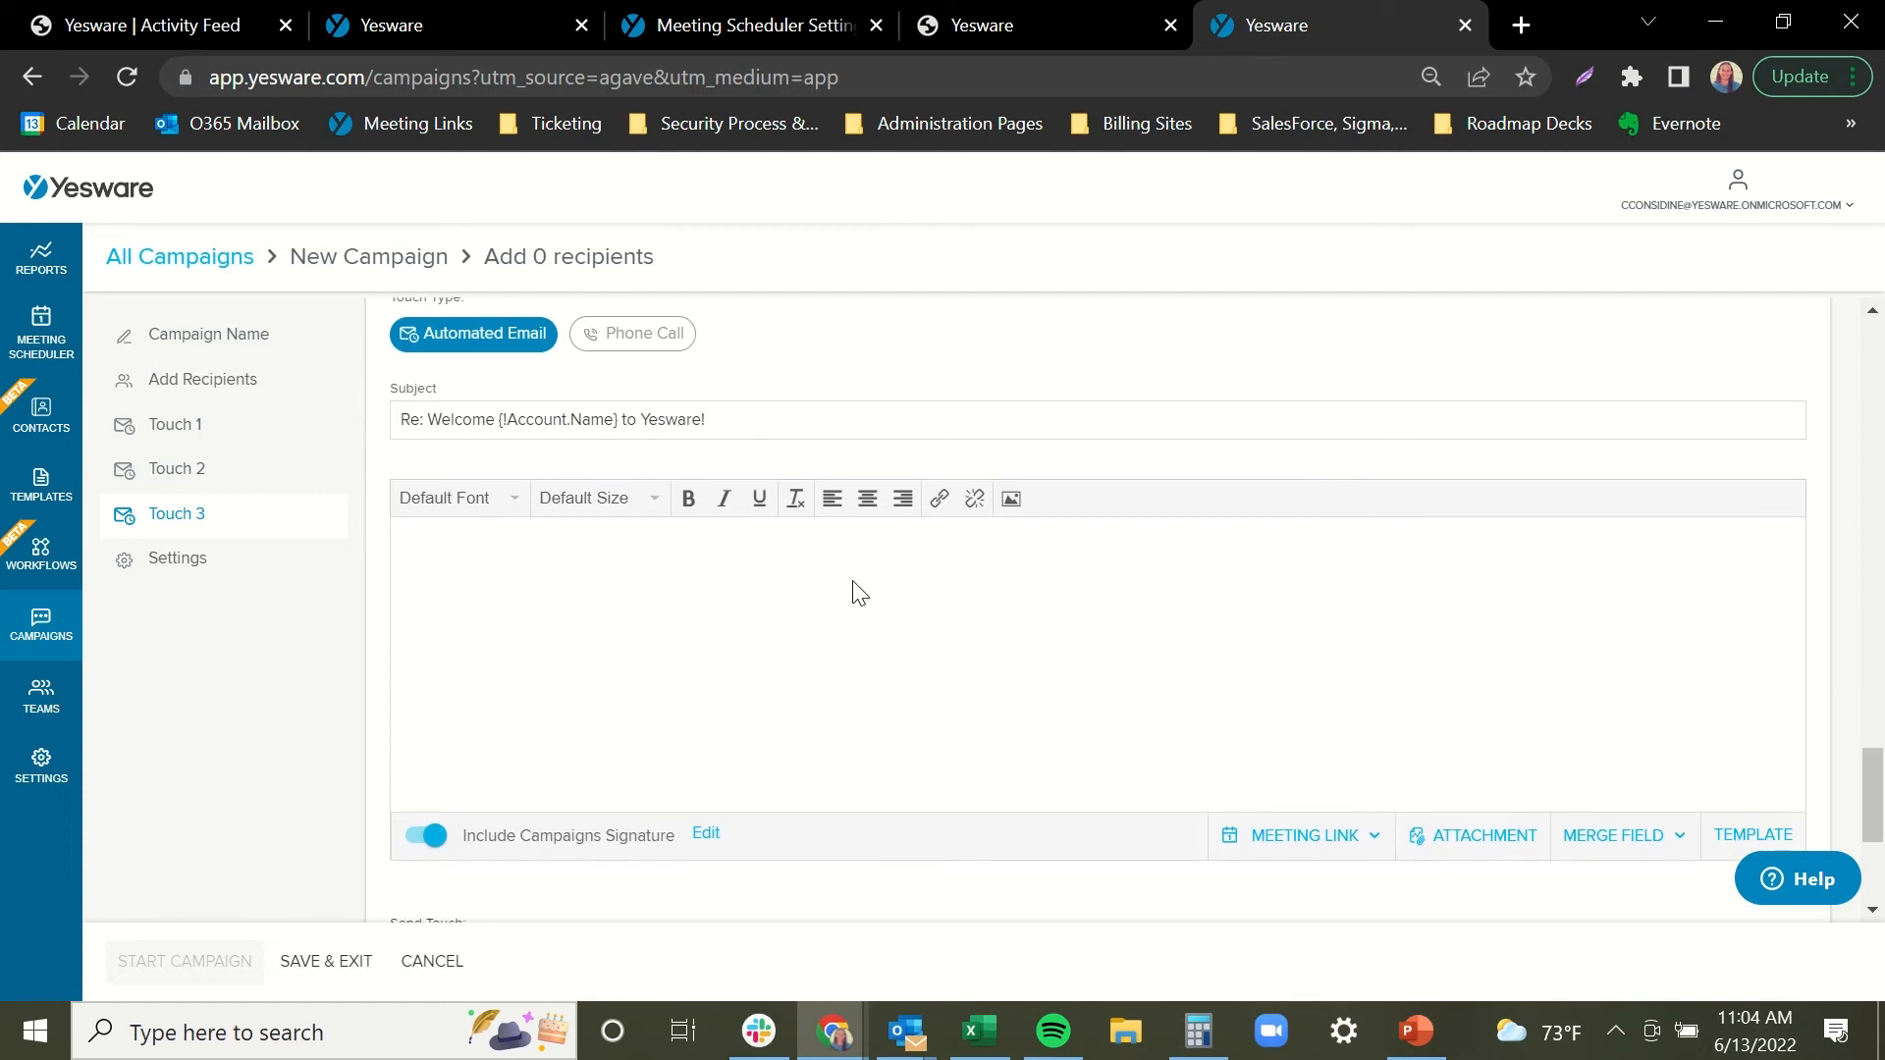
pyautogui.click(850, 636)
pyautogui.click(1746, 833)
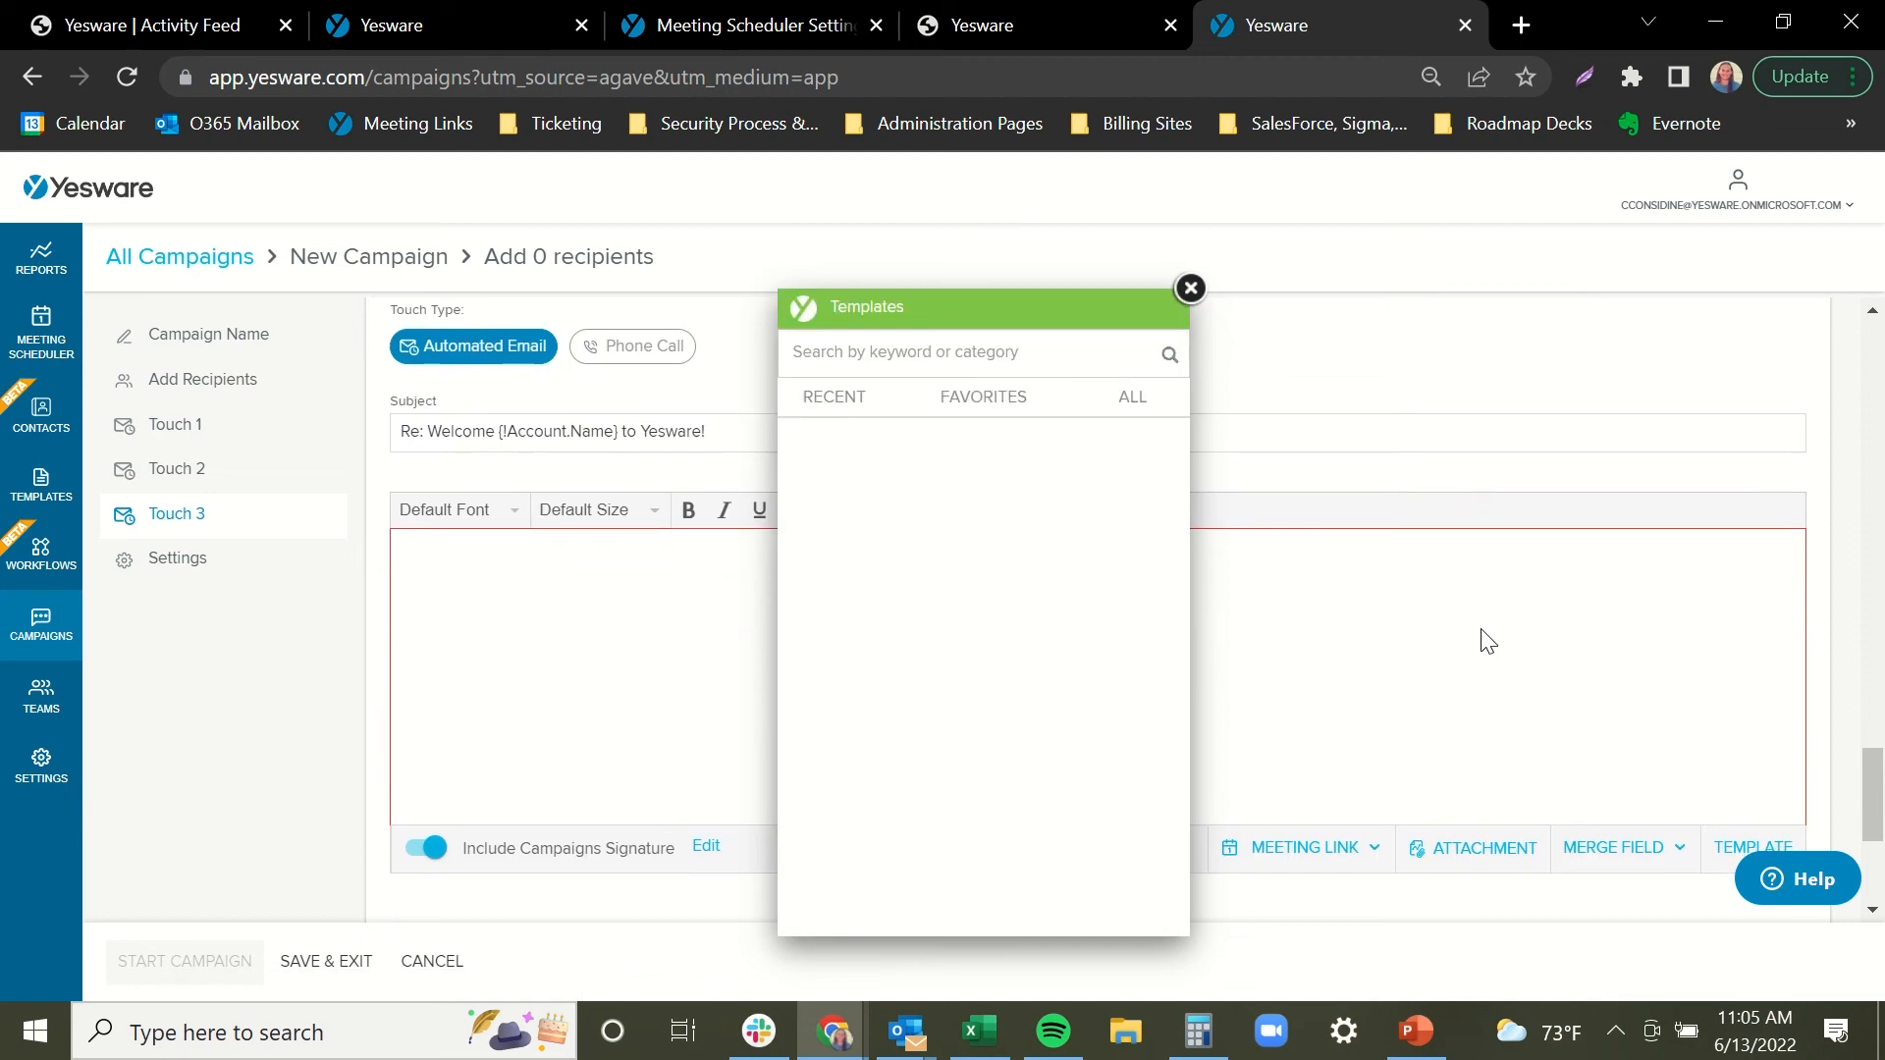
pyautogui.moveTo(1022, 782)
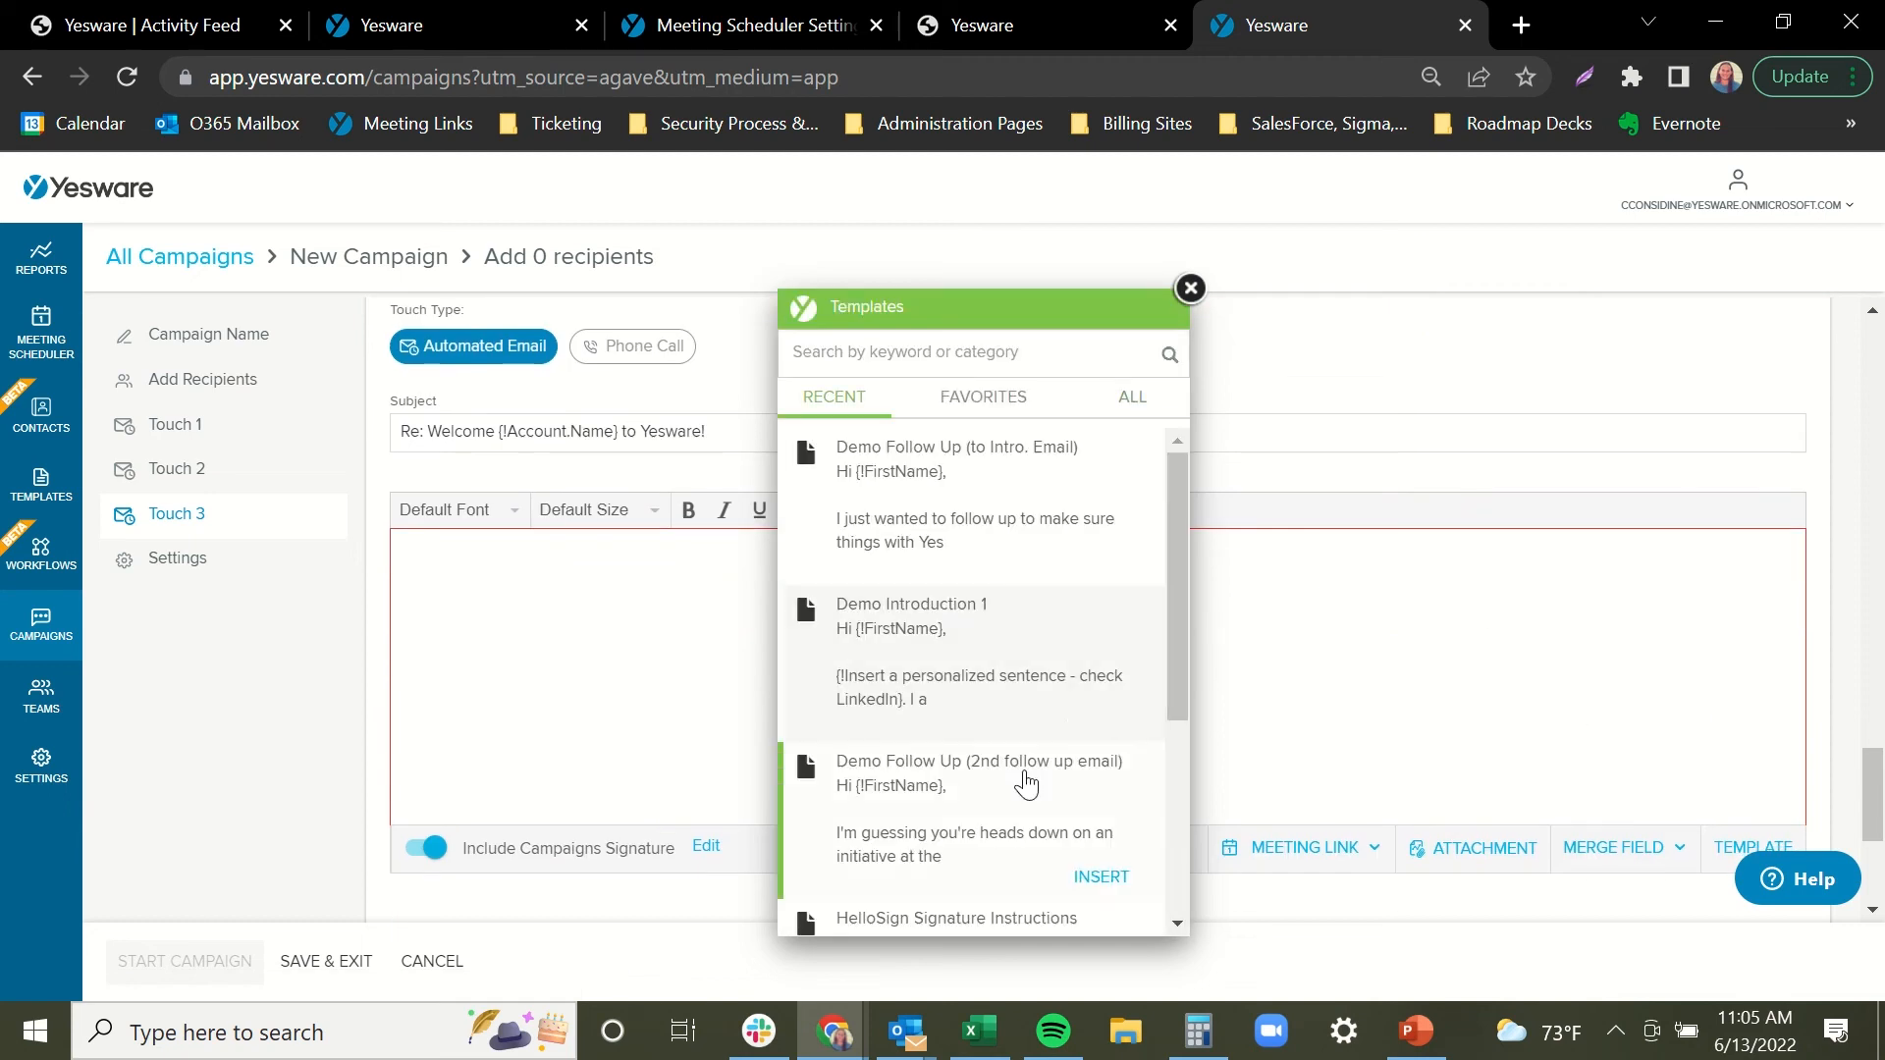
pyautogui.click(1102, 874)
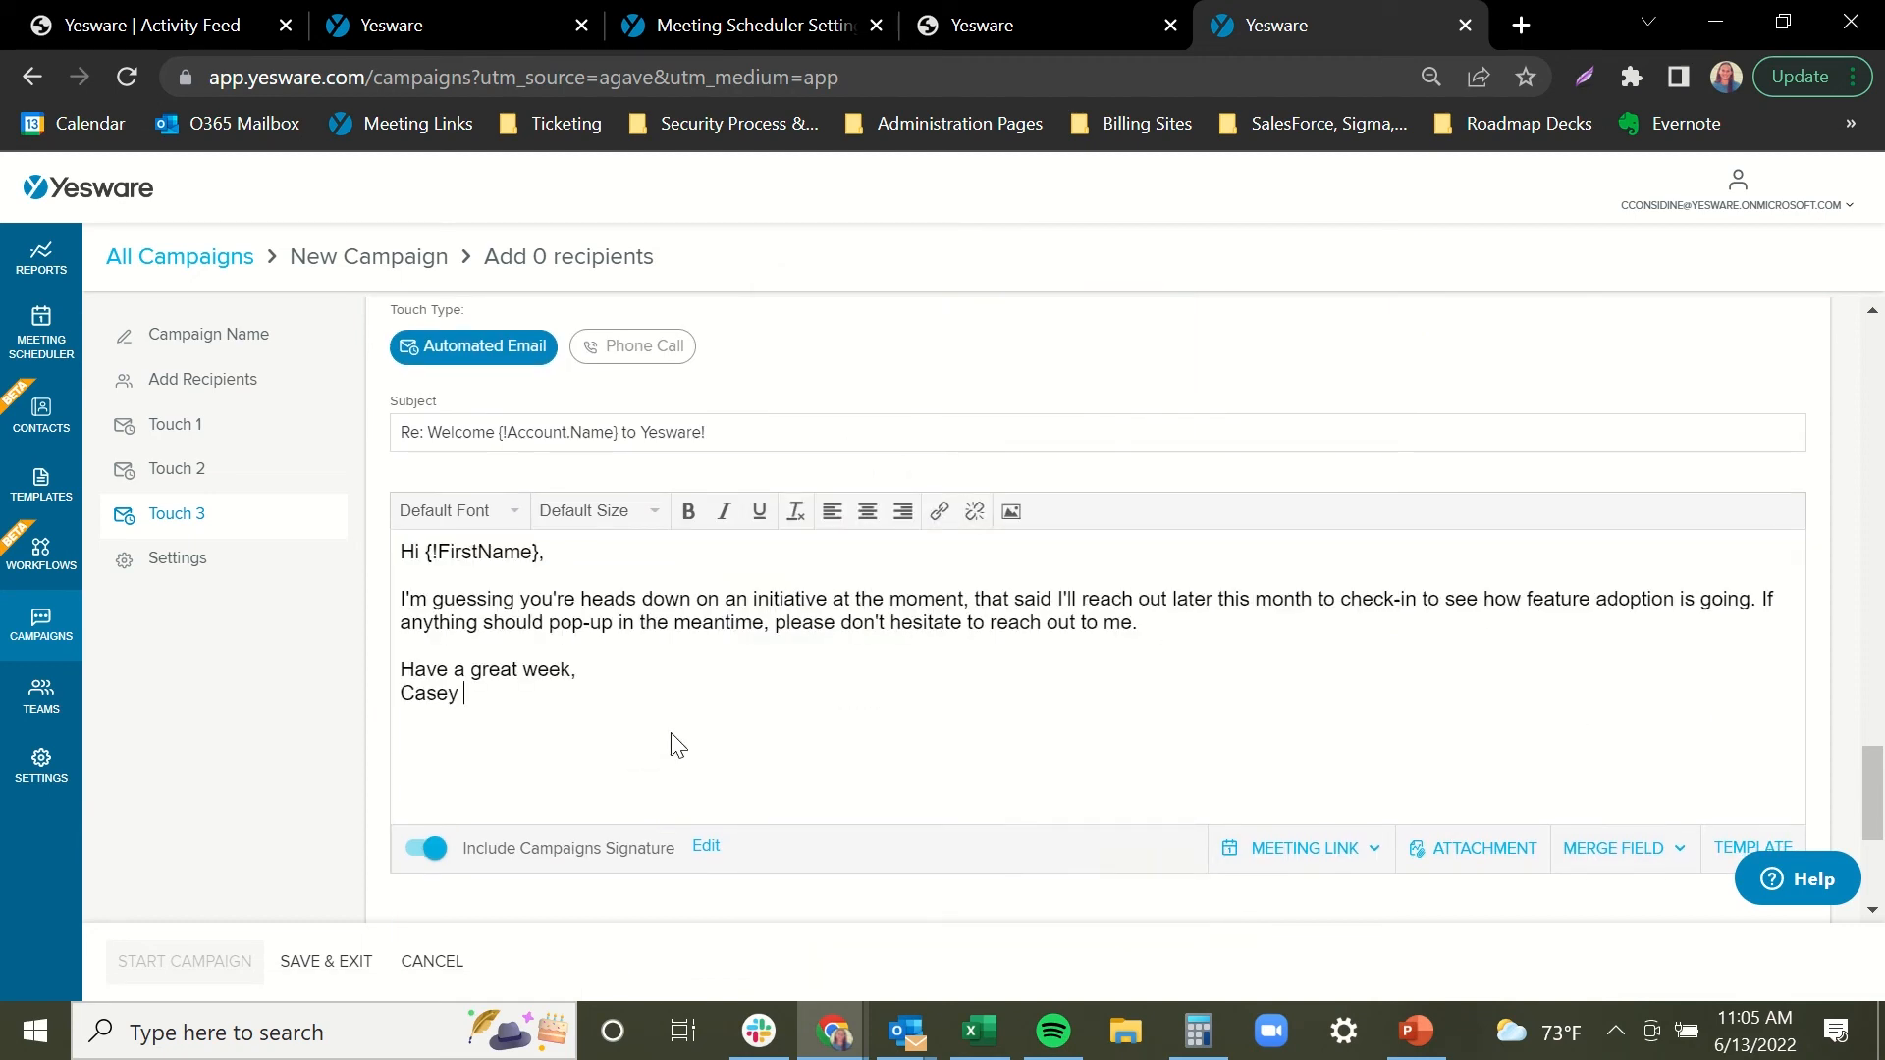
pyautogui.moveTo(1875, 776); pyautogui.dragTo(1870, 802)
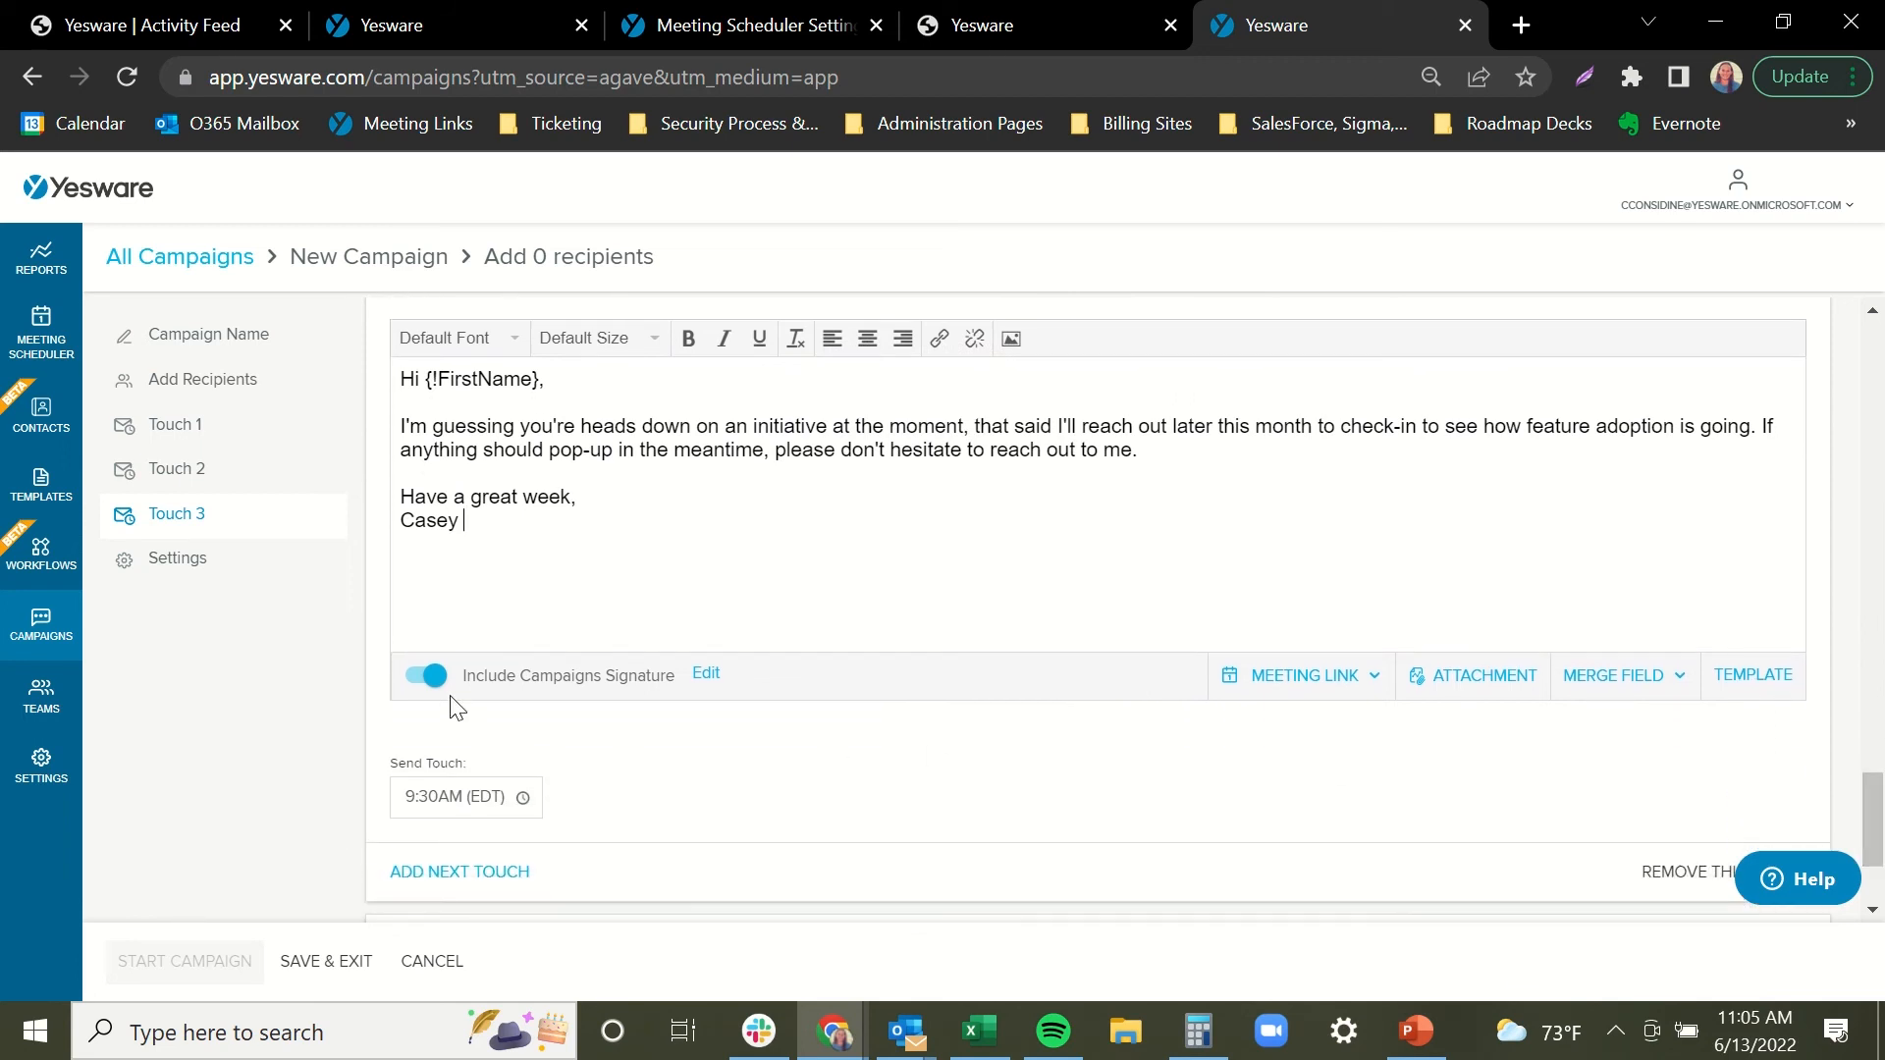
# Schedule Touch 3 to send at 1:00pm (EDT).
pyautogui.scroll(-2, 707, 756)
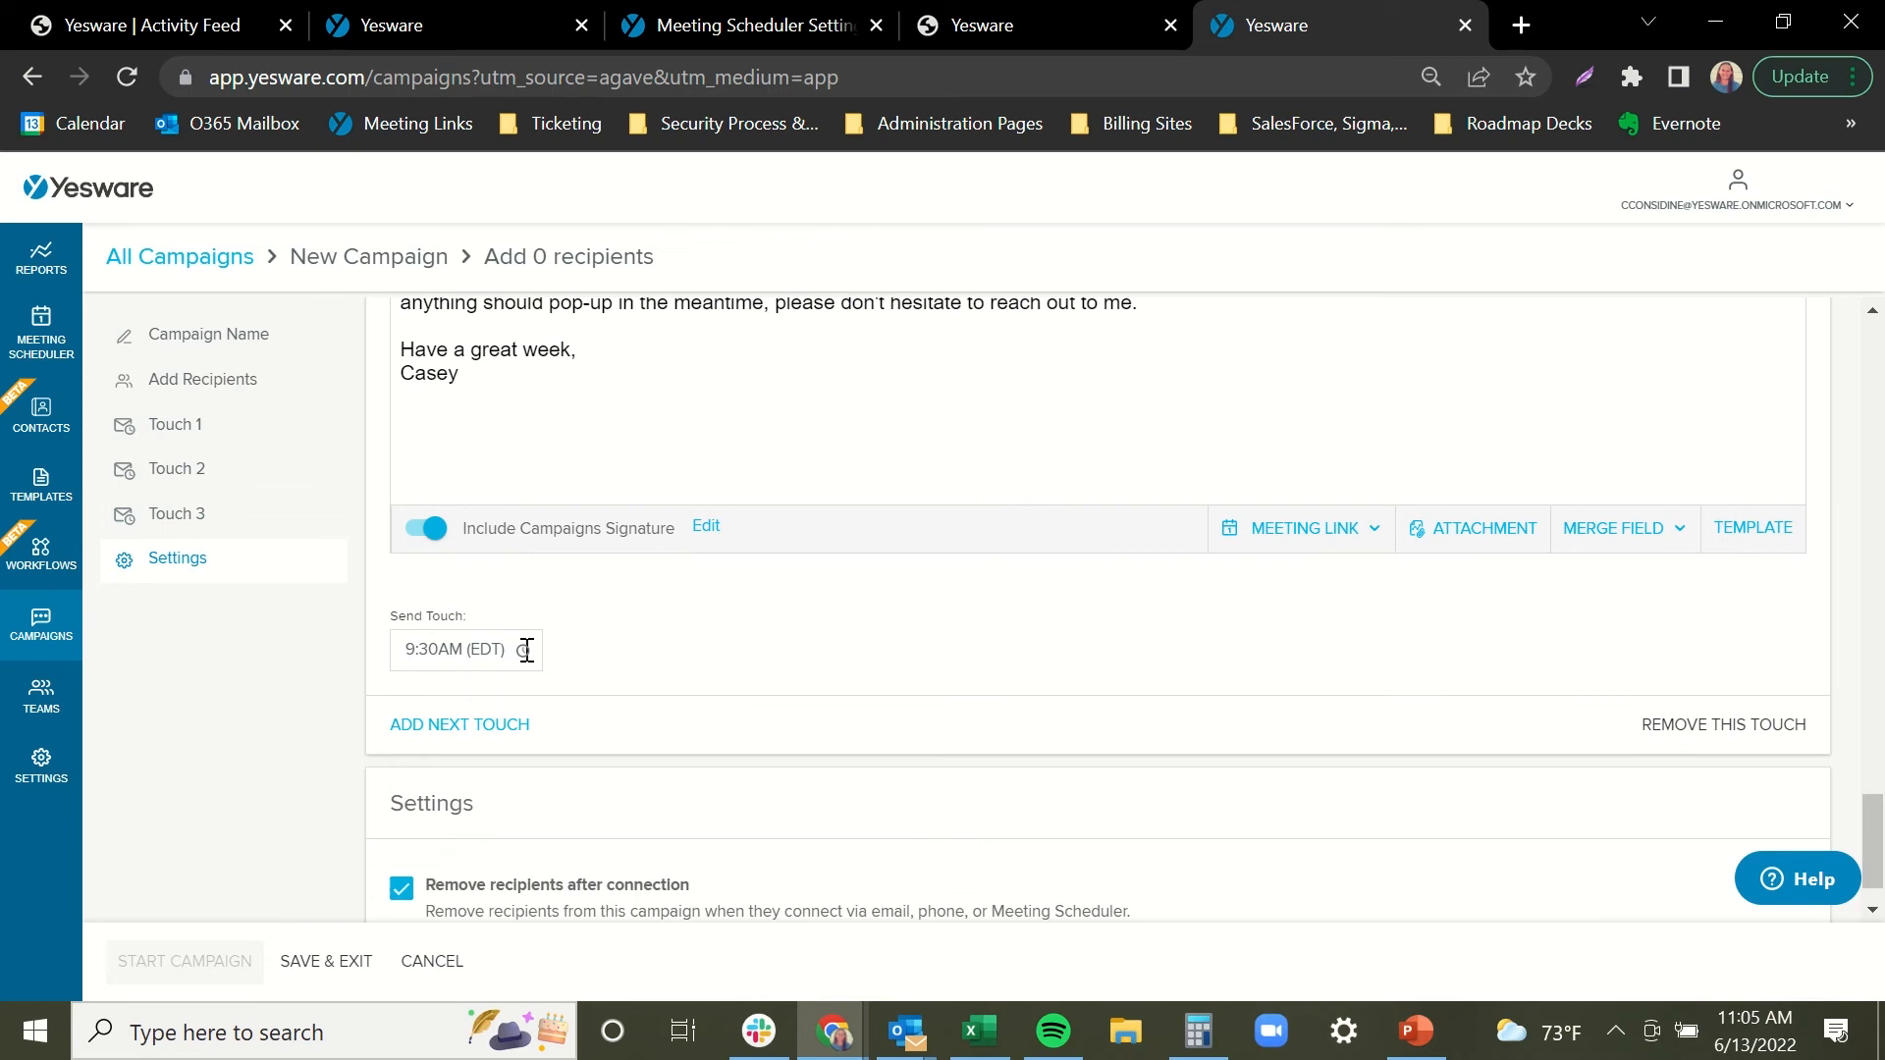
pyautogui.click(526, 651)
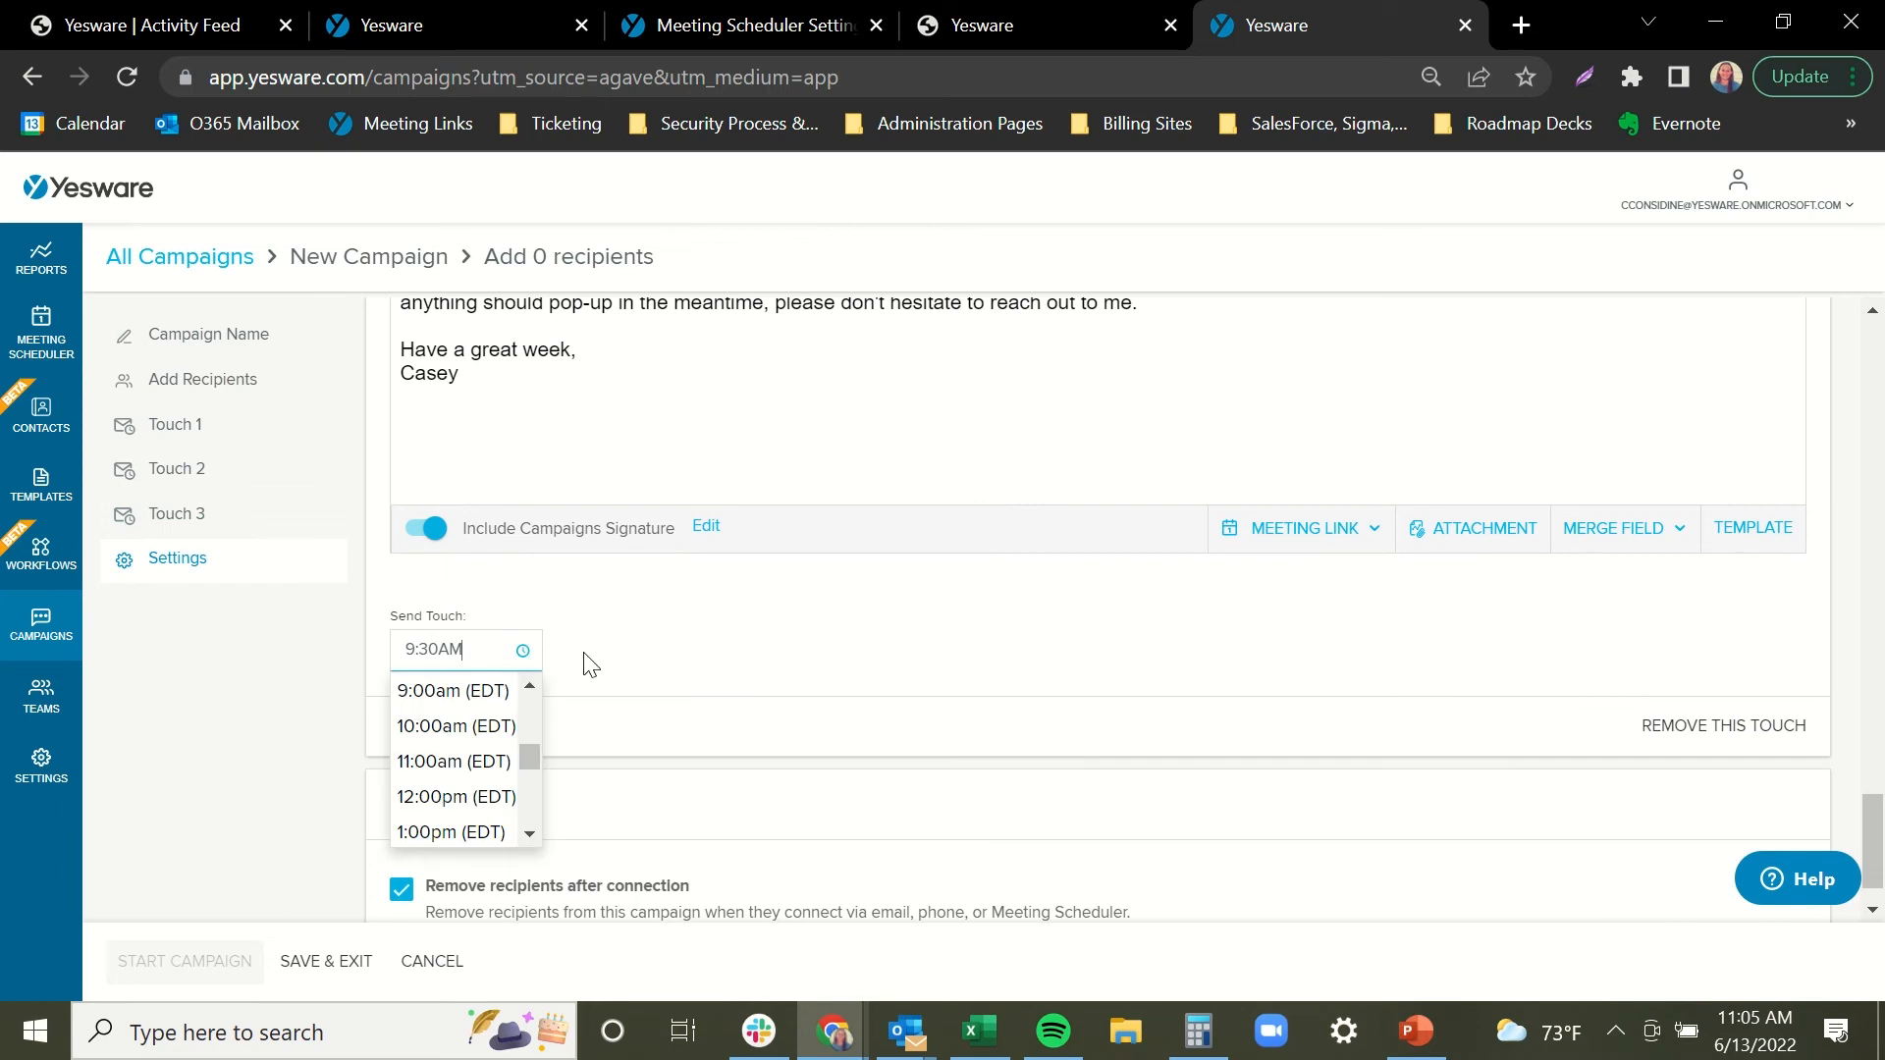
pyautogui.click(455, 834)
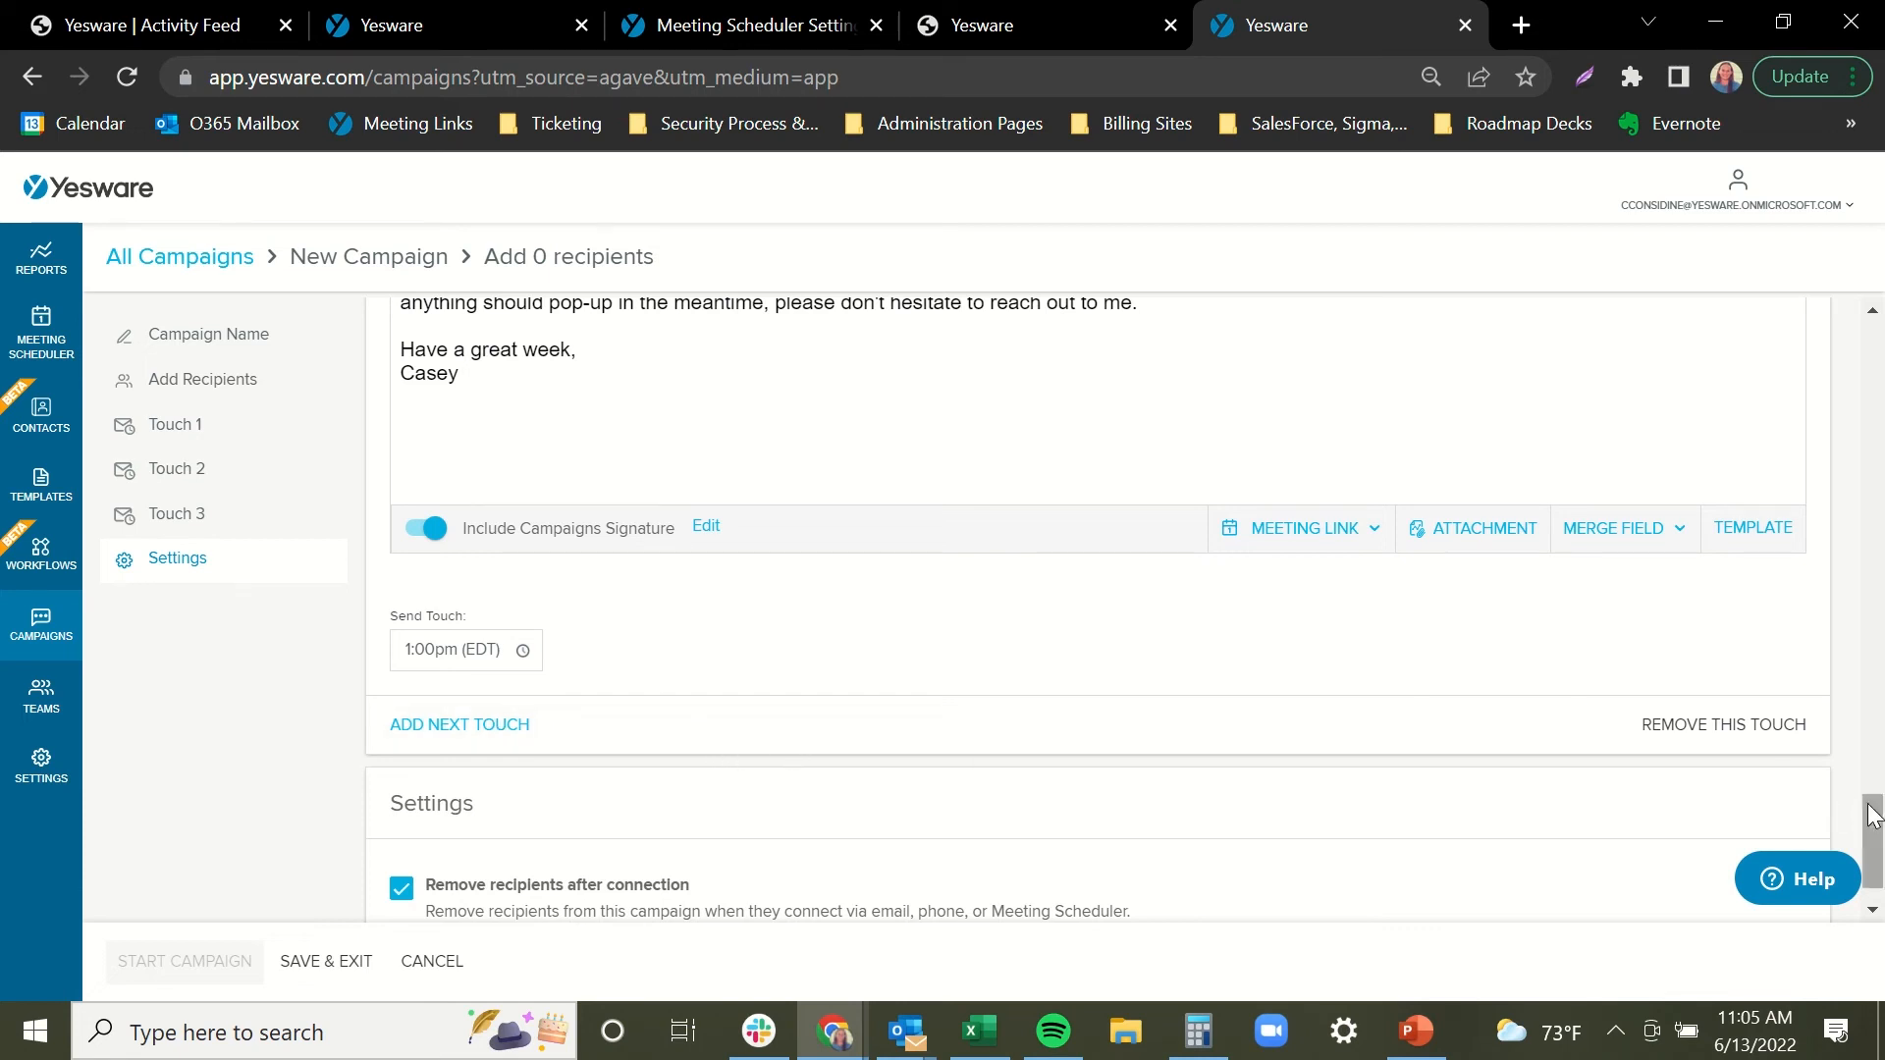
# Toggle 'Remove recipients after connection' off and back on in campaign Settings.
pyautogui.scroll(-1, 1875, 872)
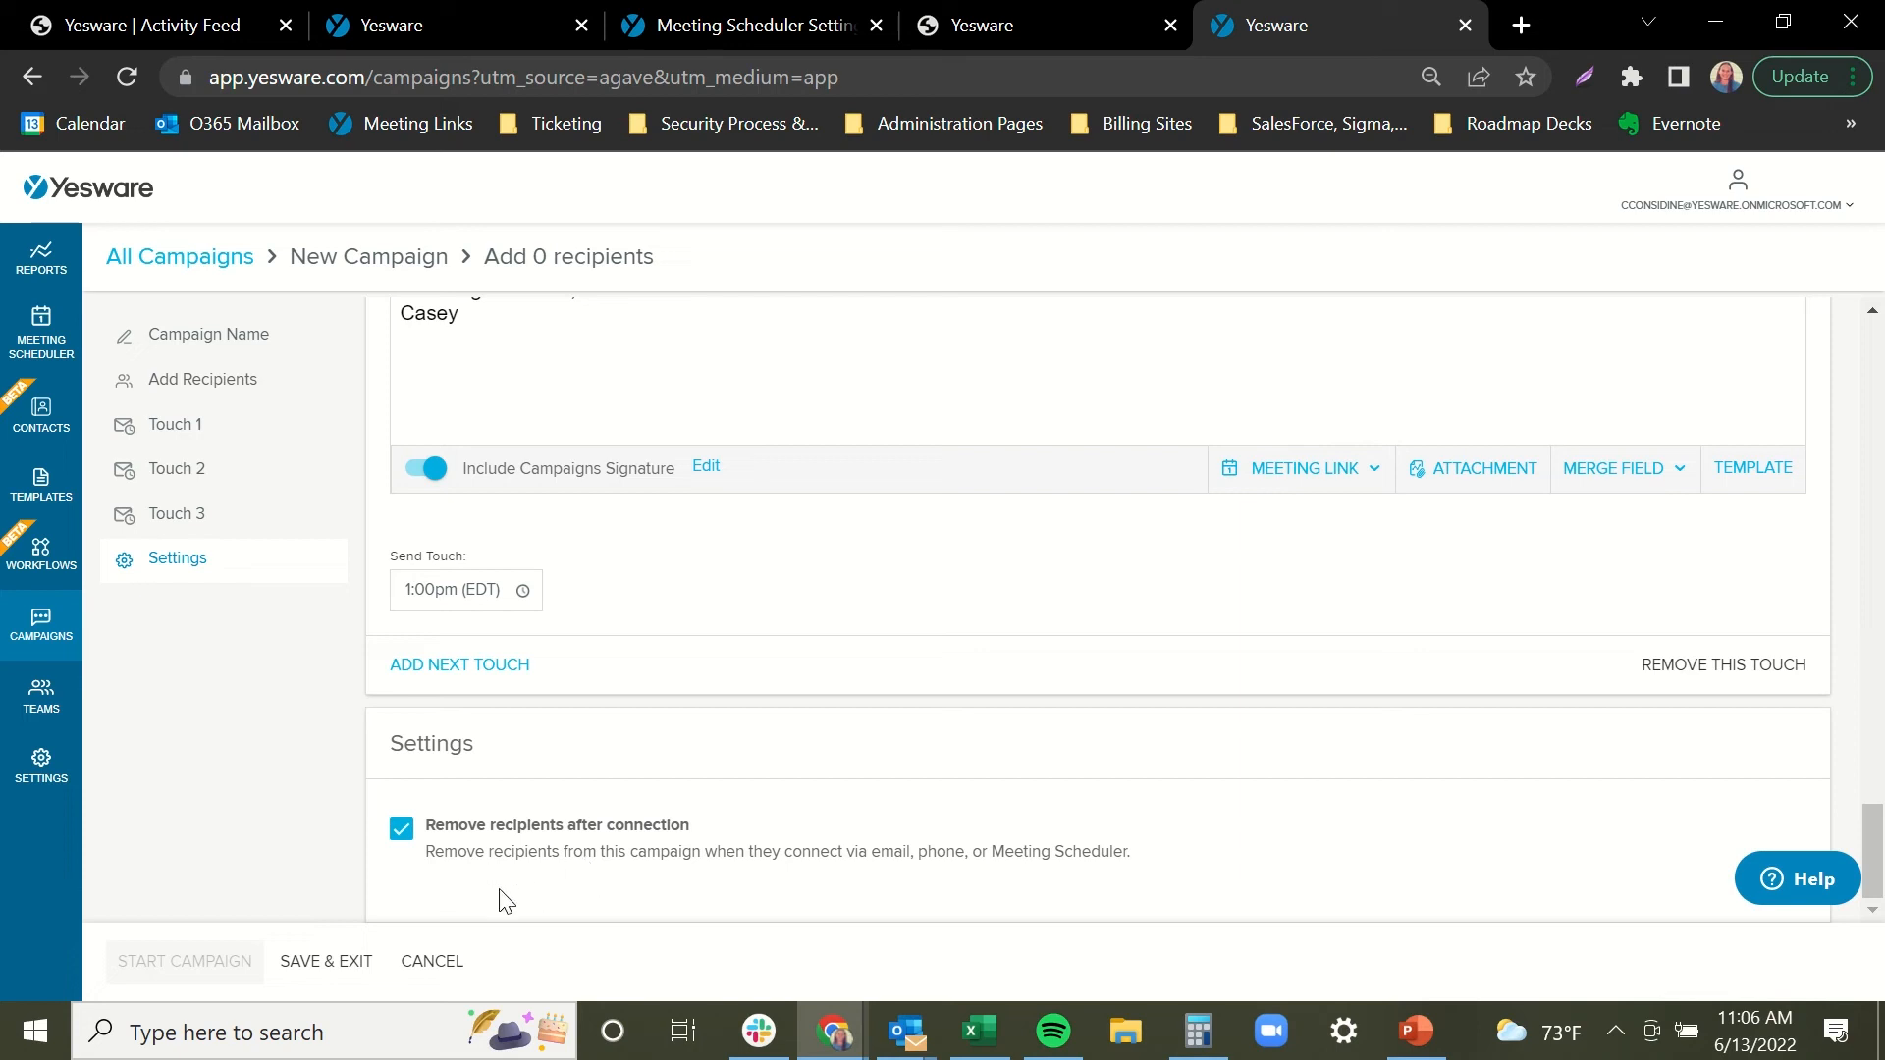
pyautogui.click(402, 829)
pyautogui.click(407, 836)
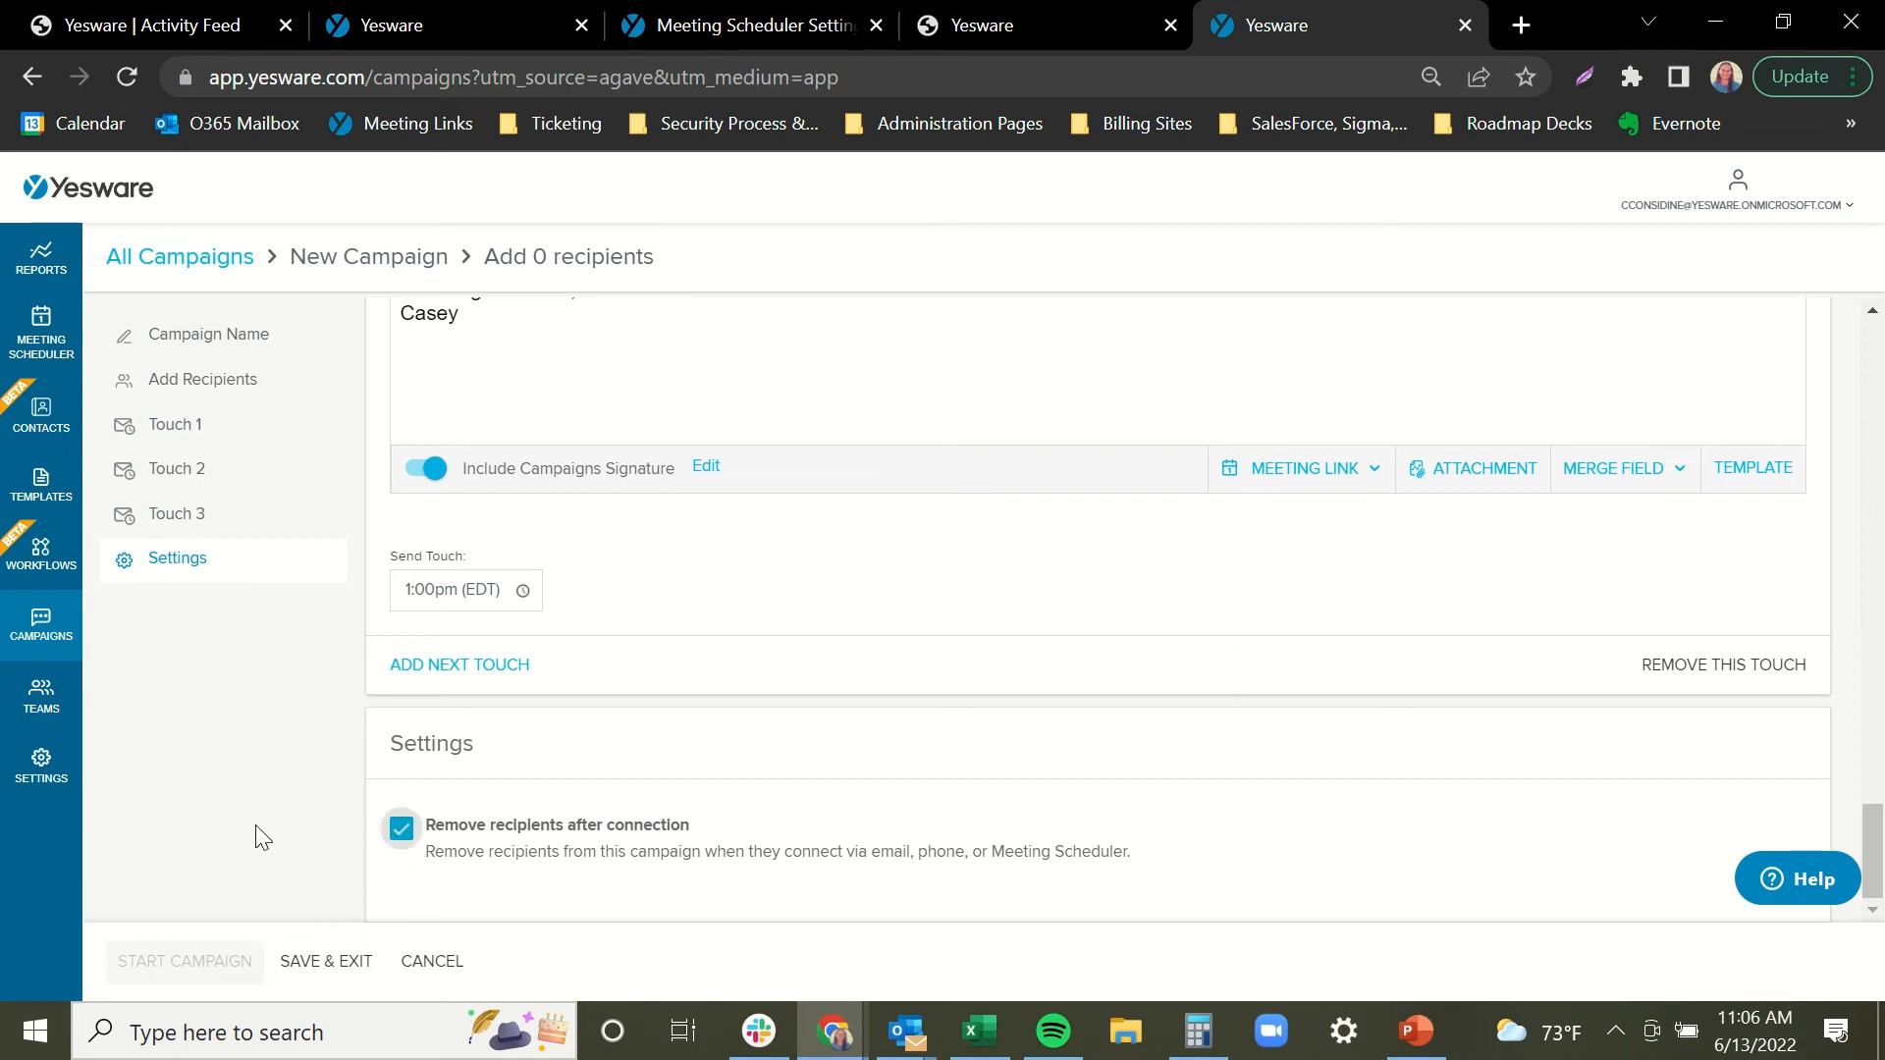
# Save the Demo Introduction campaign, reopen it from the list, and go to Add Recipients.
pyautogui.click(325, 982)
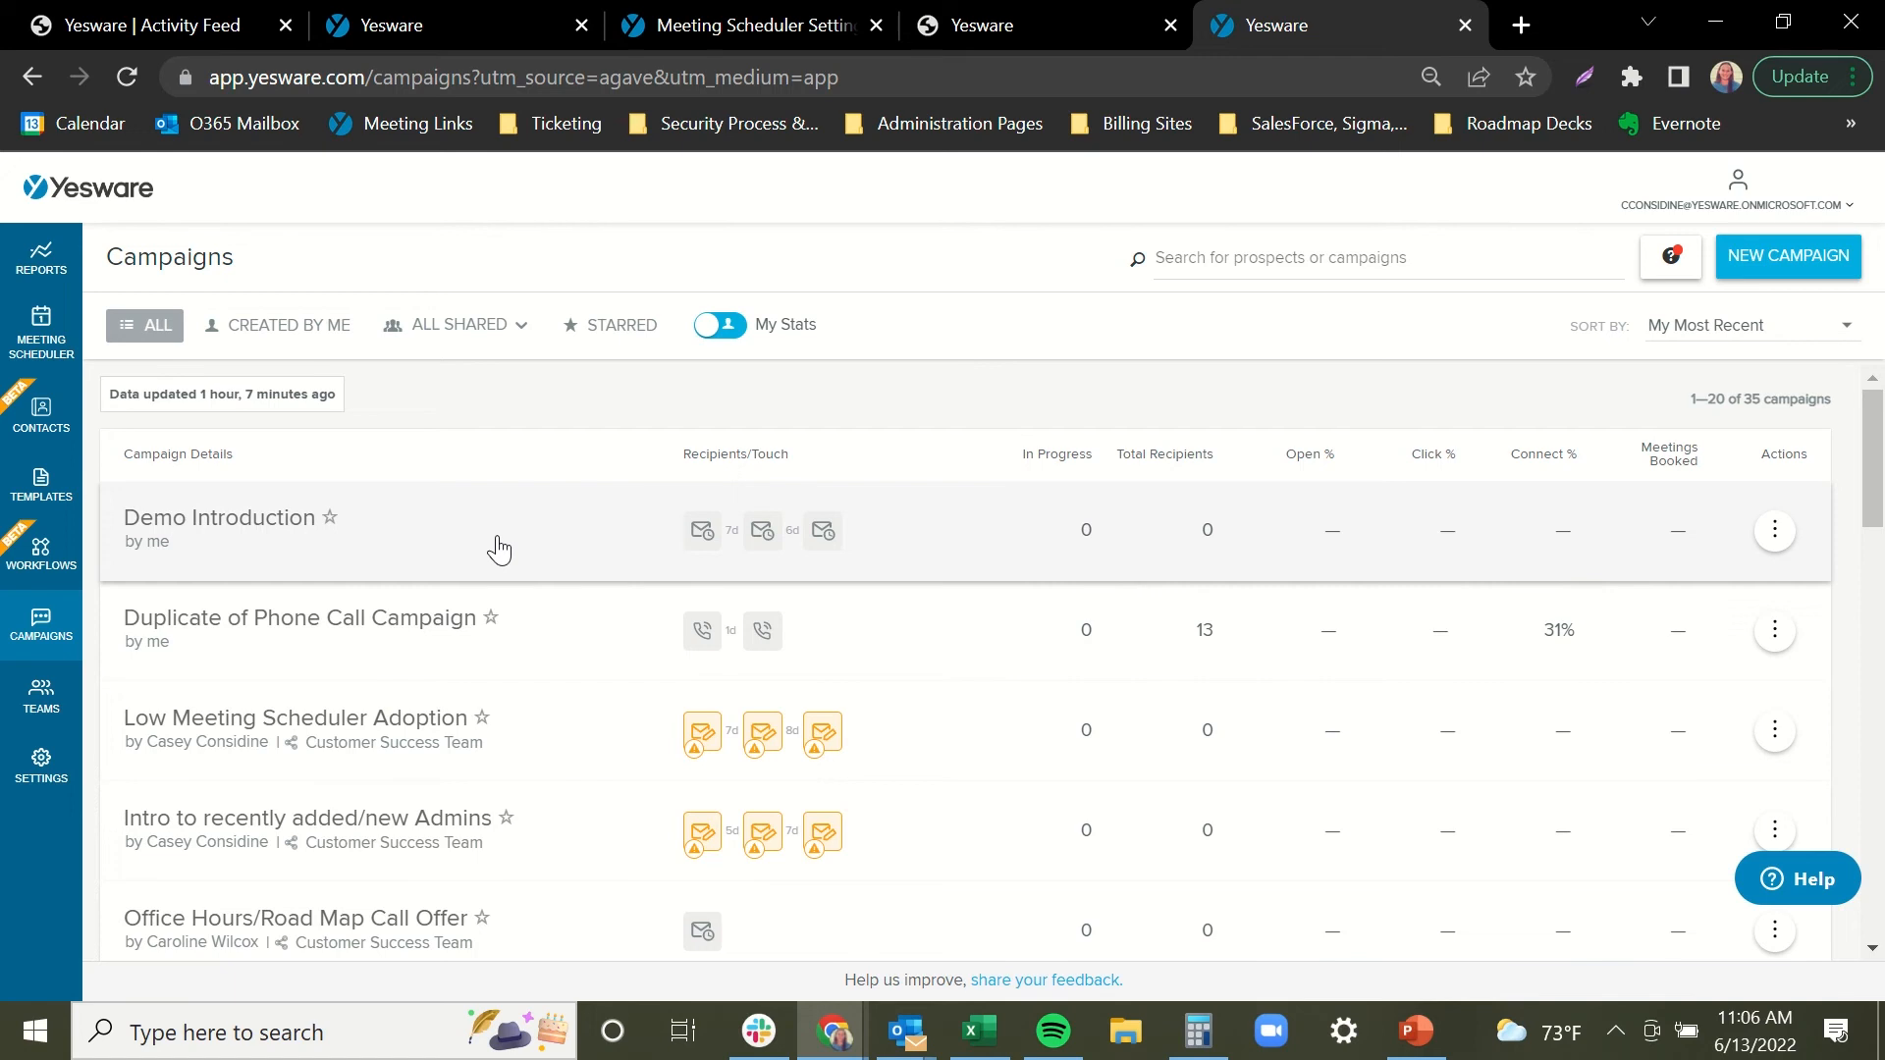
pyautogui.click(498, 548)
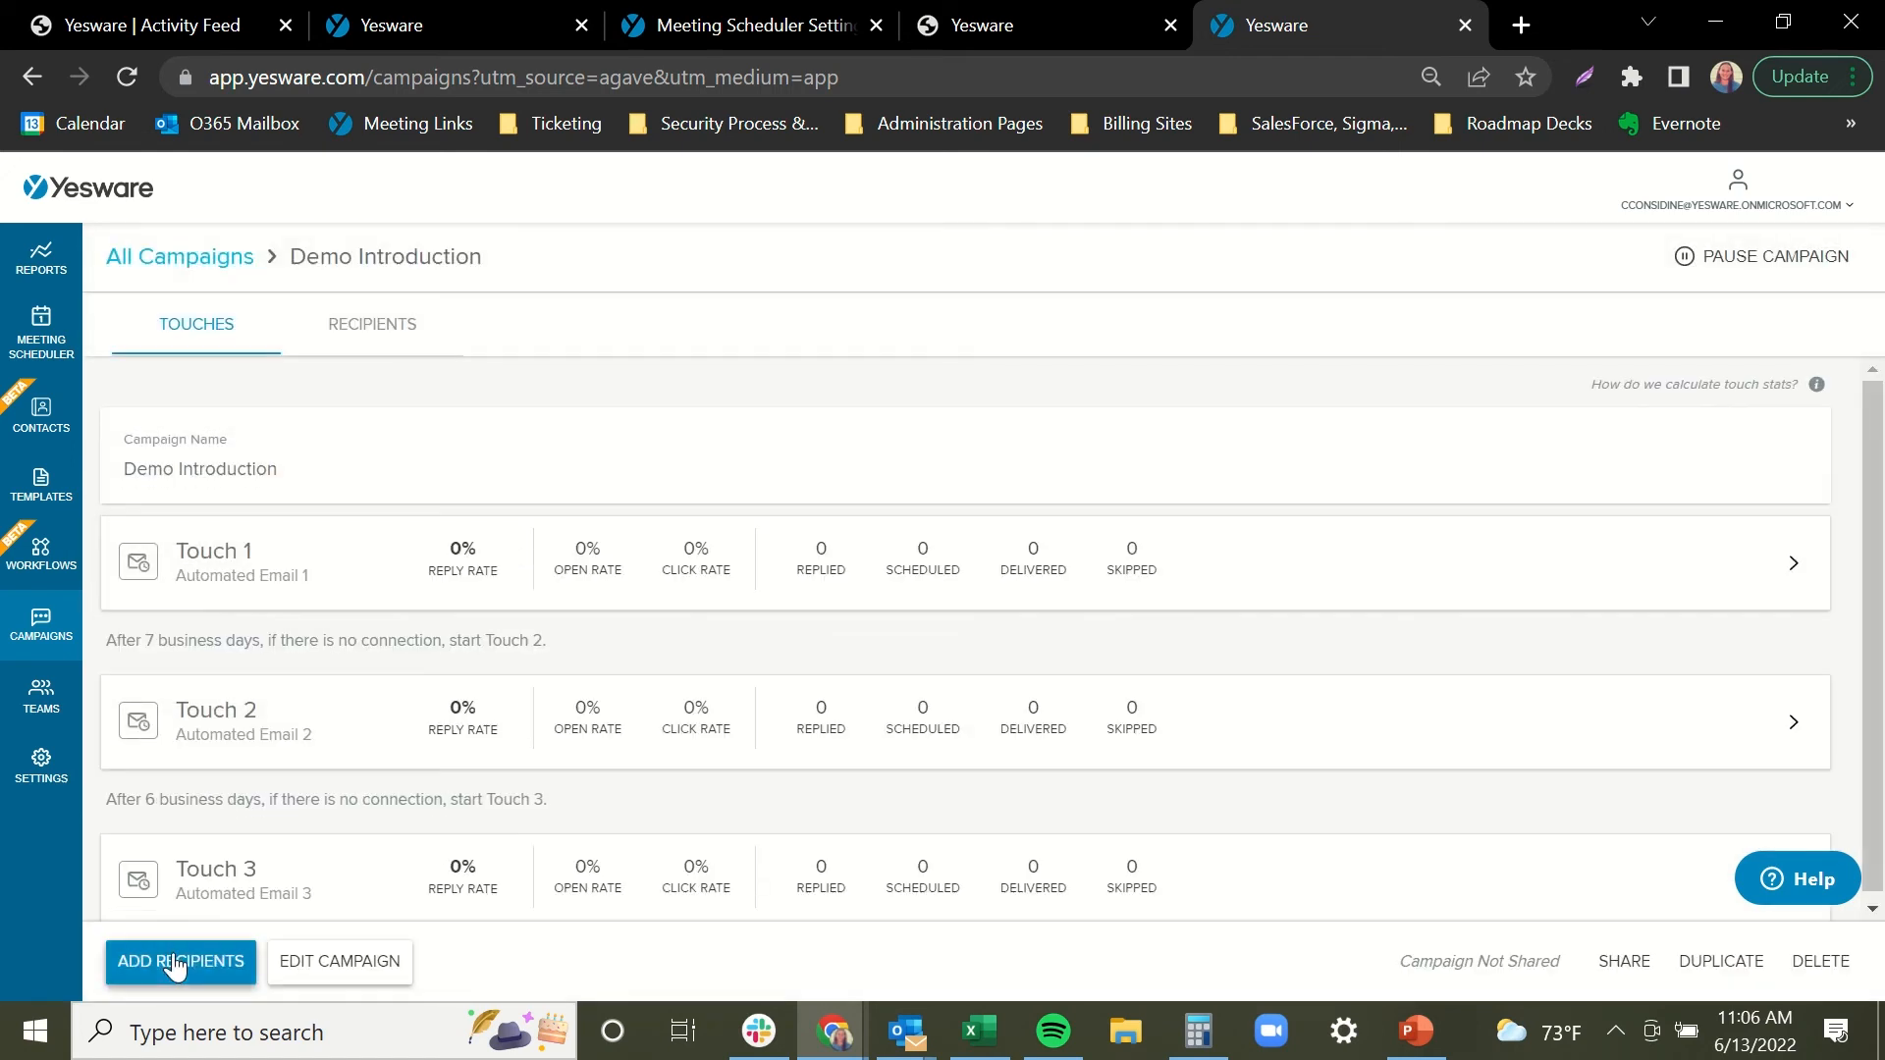
pyautogui.click(175, 962)
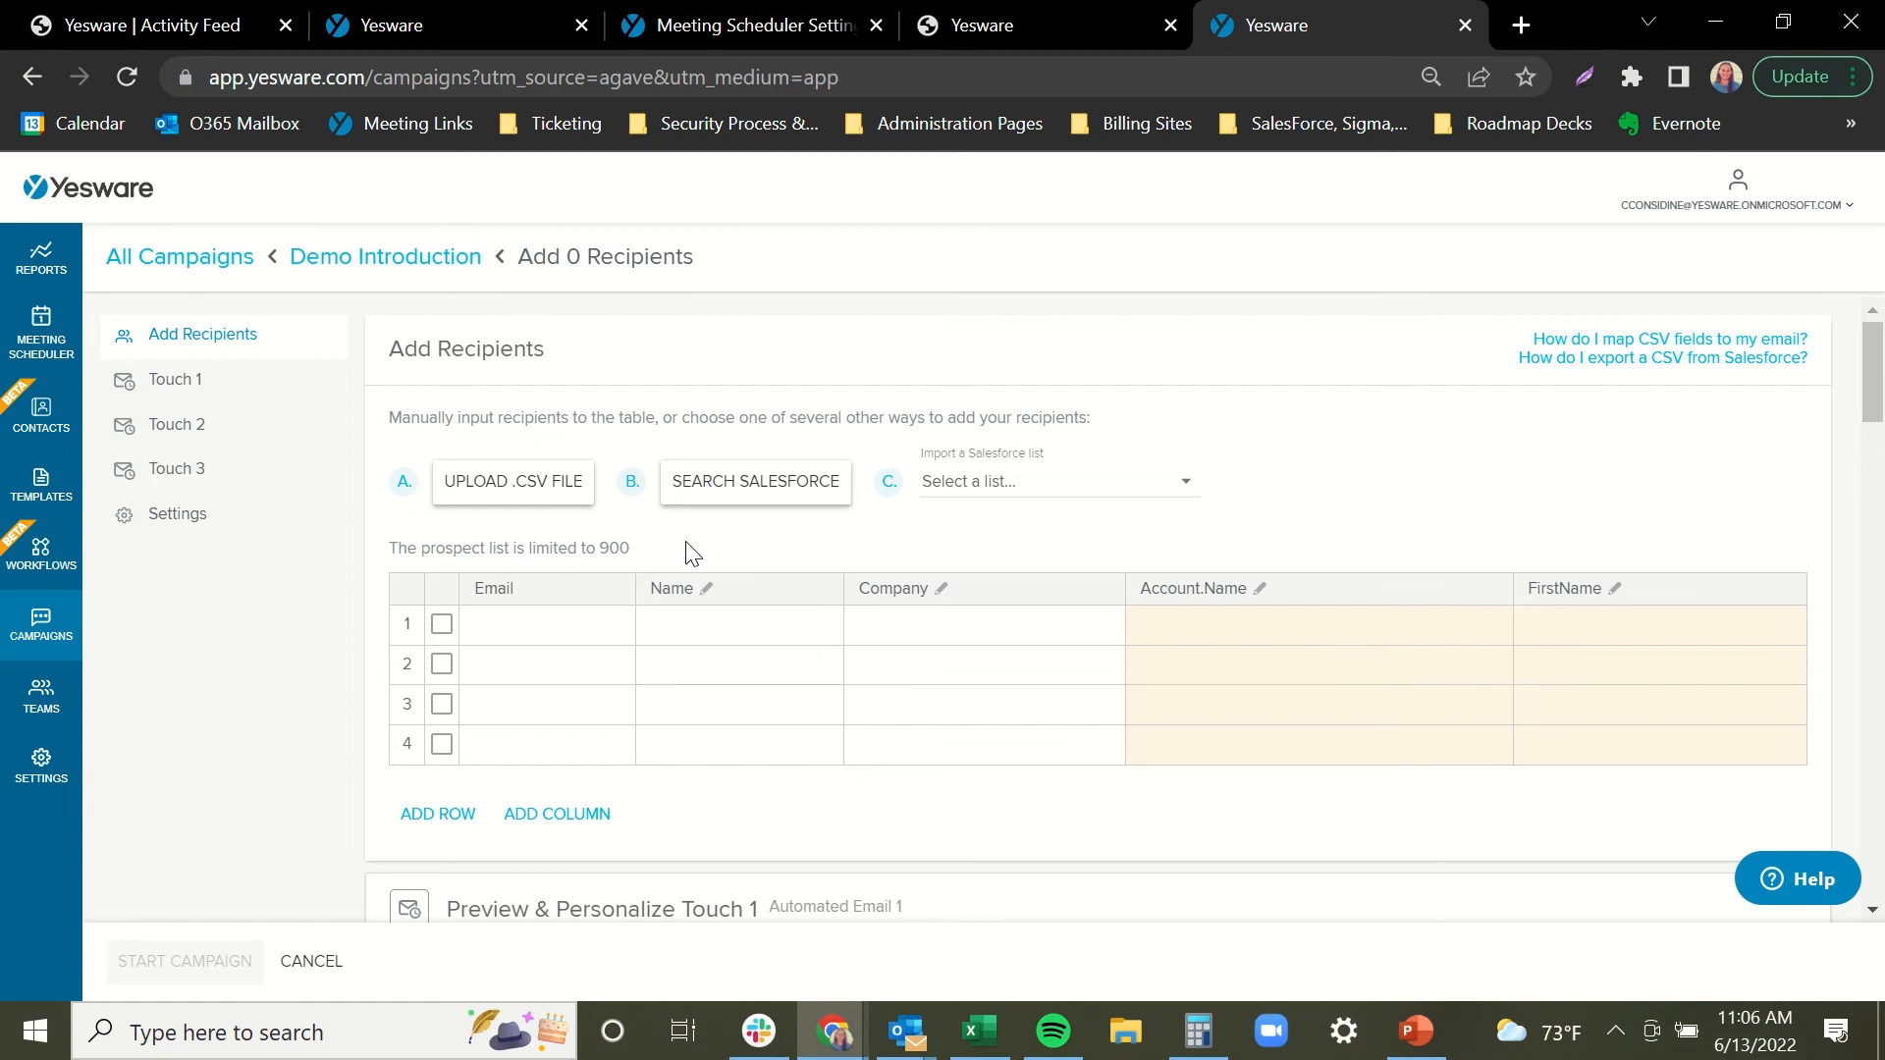
# Import two recipients from the 'Test CSV' file and review Touch 1's personalized preview.
pyautogui.click(529, 496)
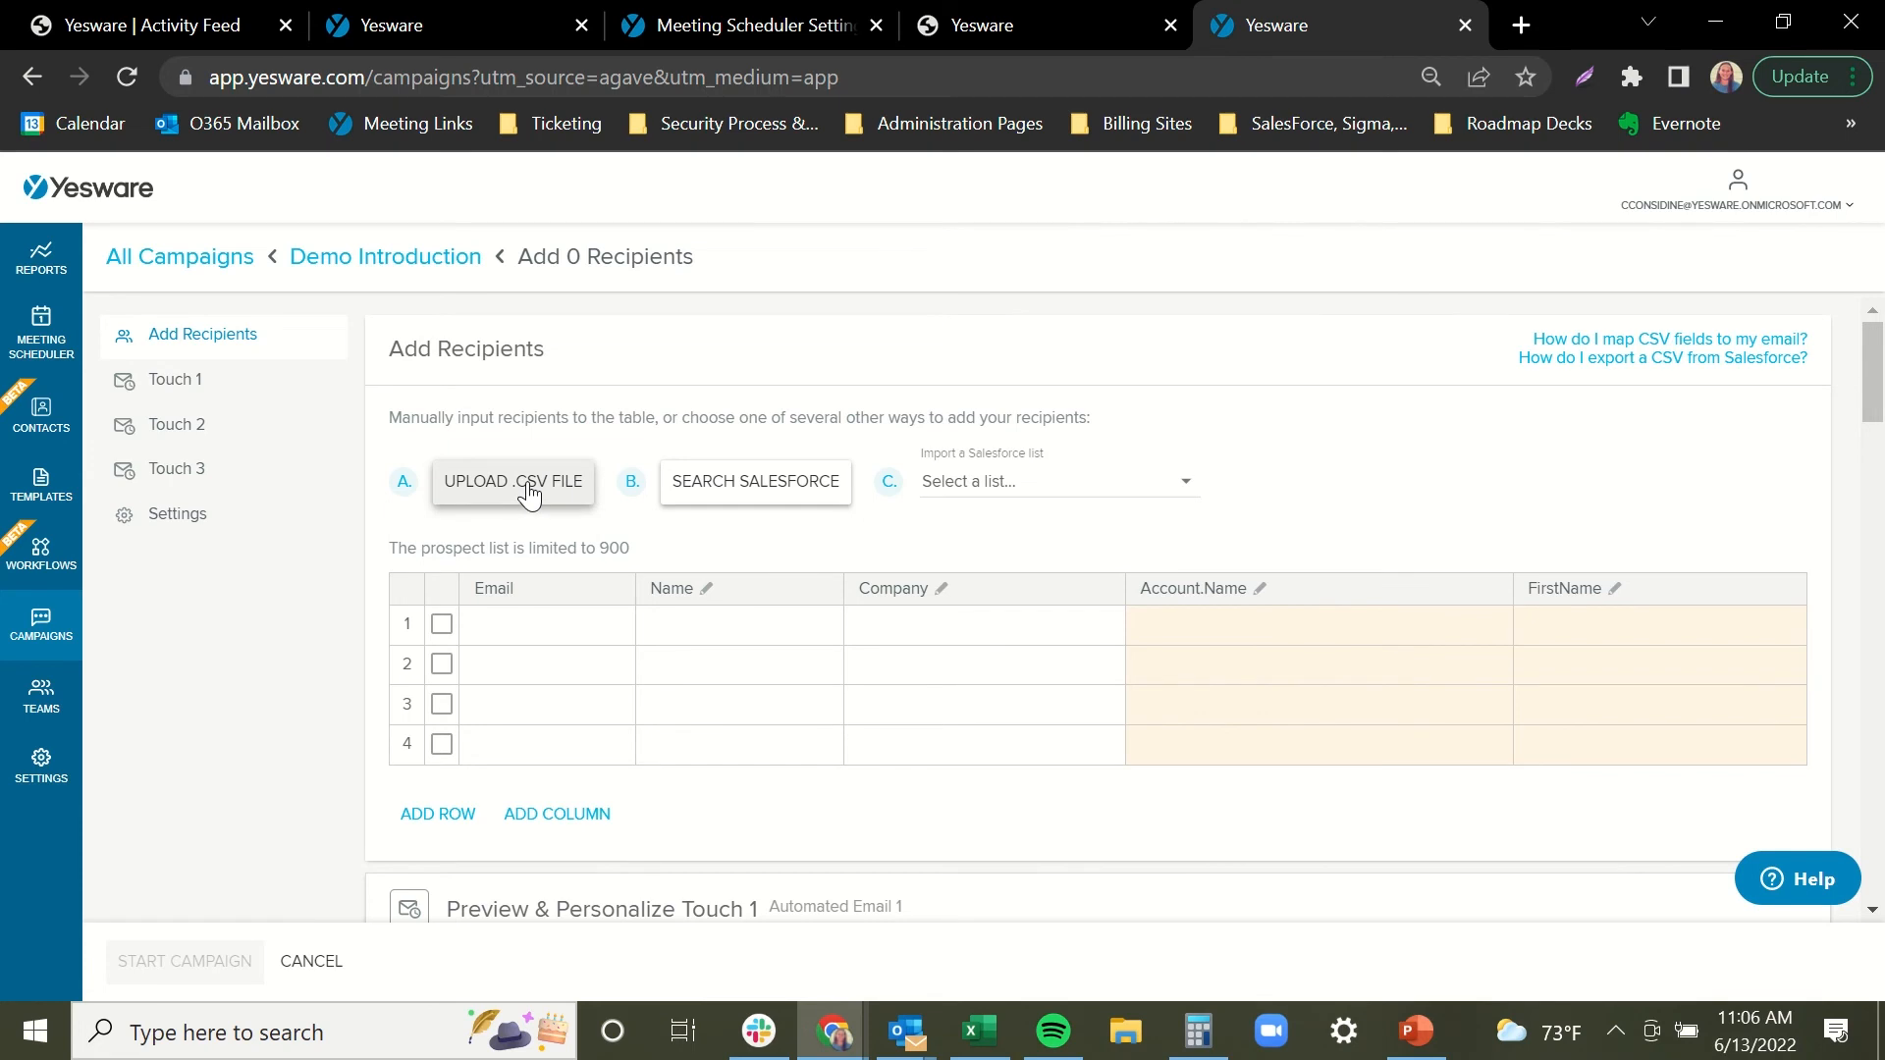
pyautogui.click(529, 493)
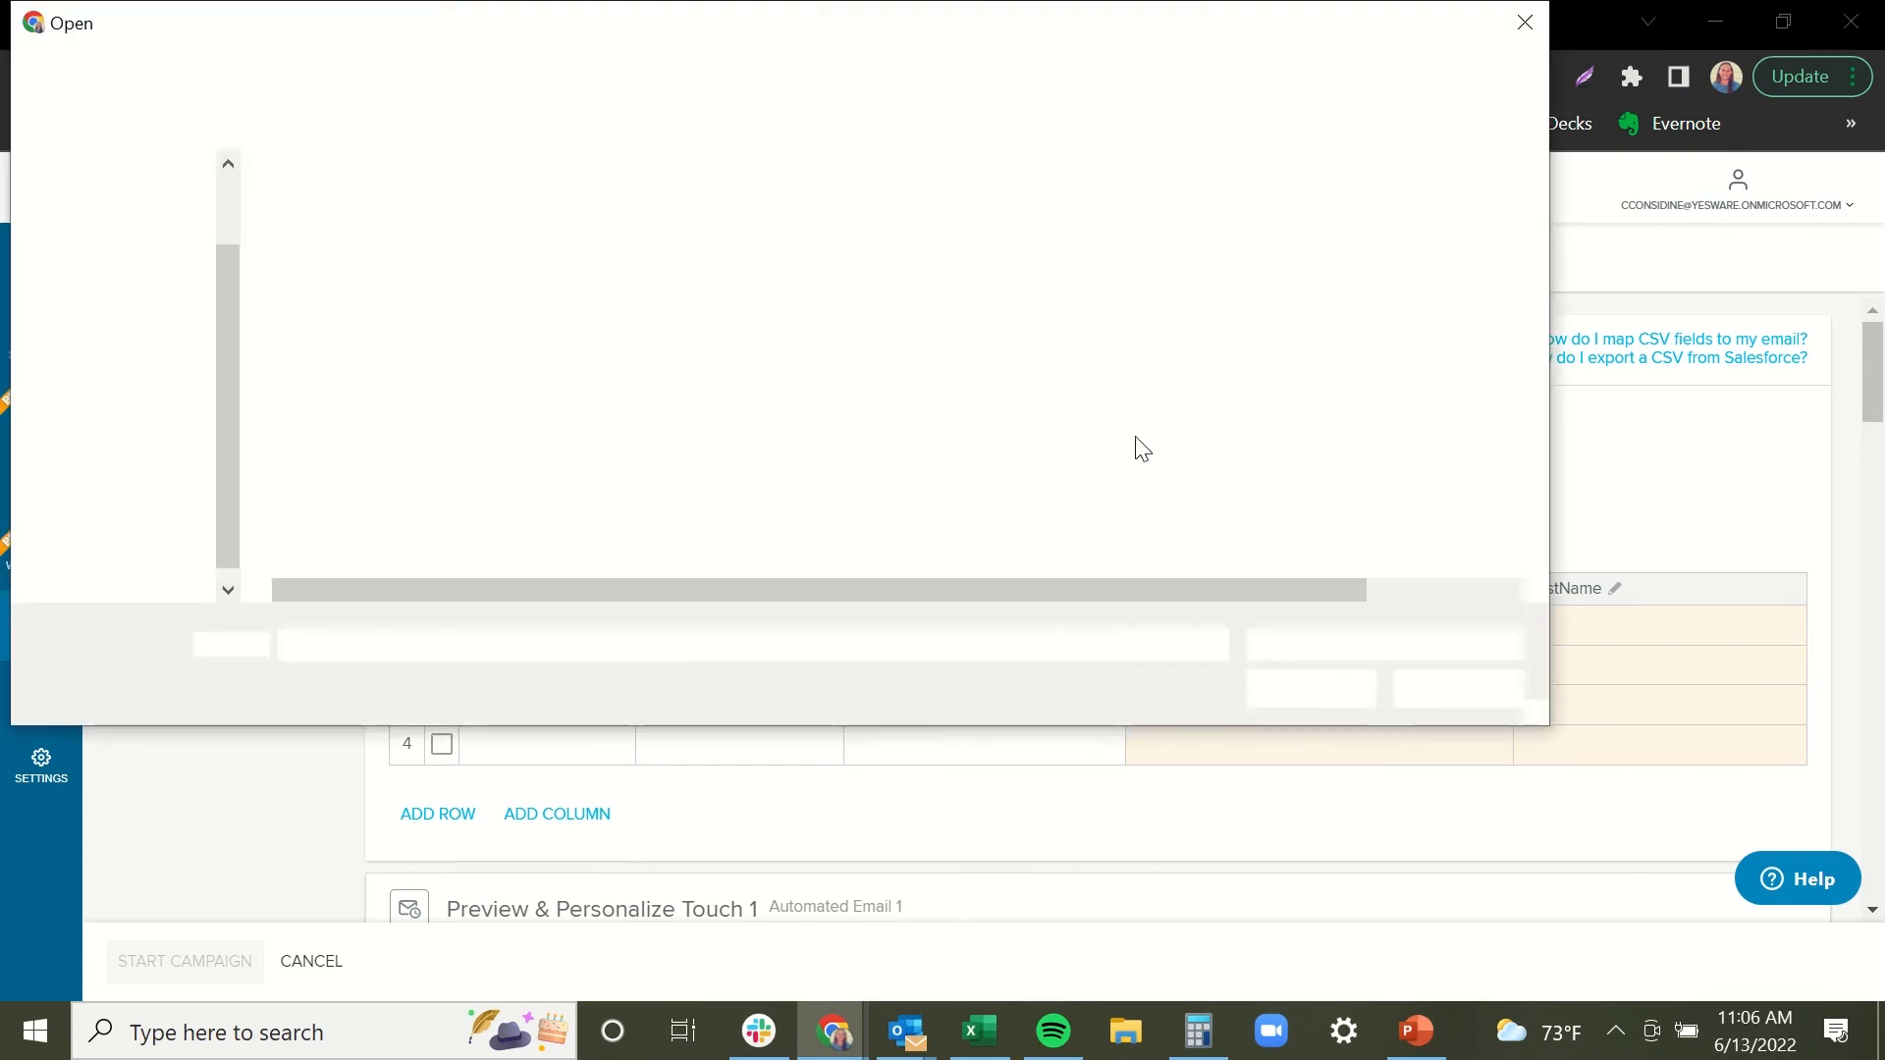
pyautogui.doubleClick(353, 254)
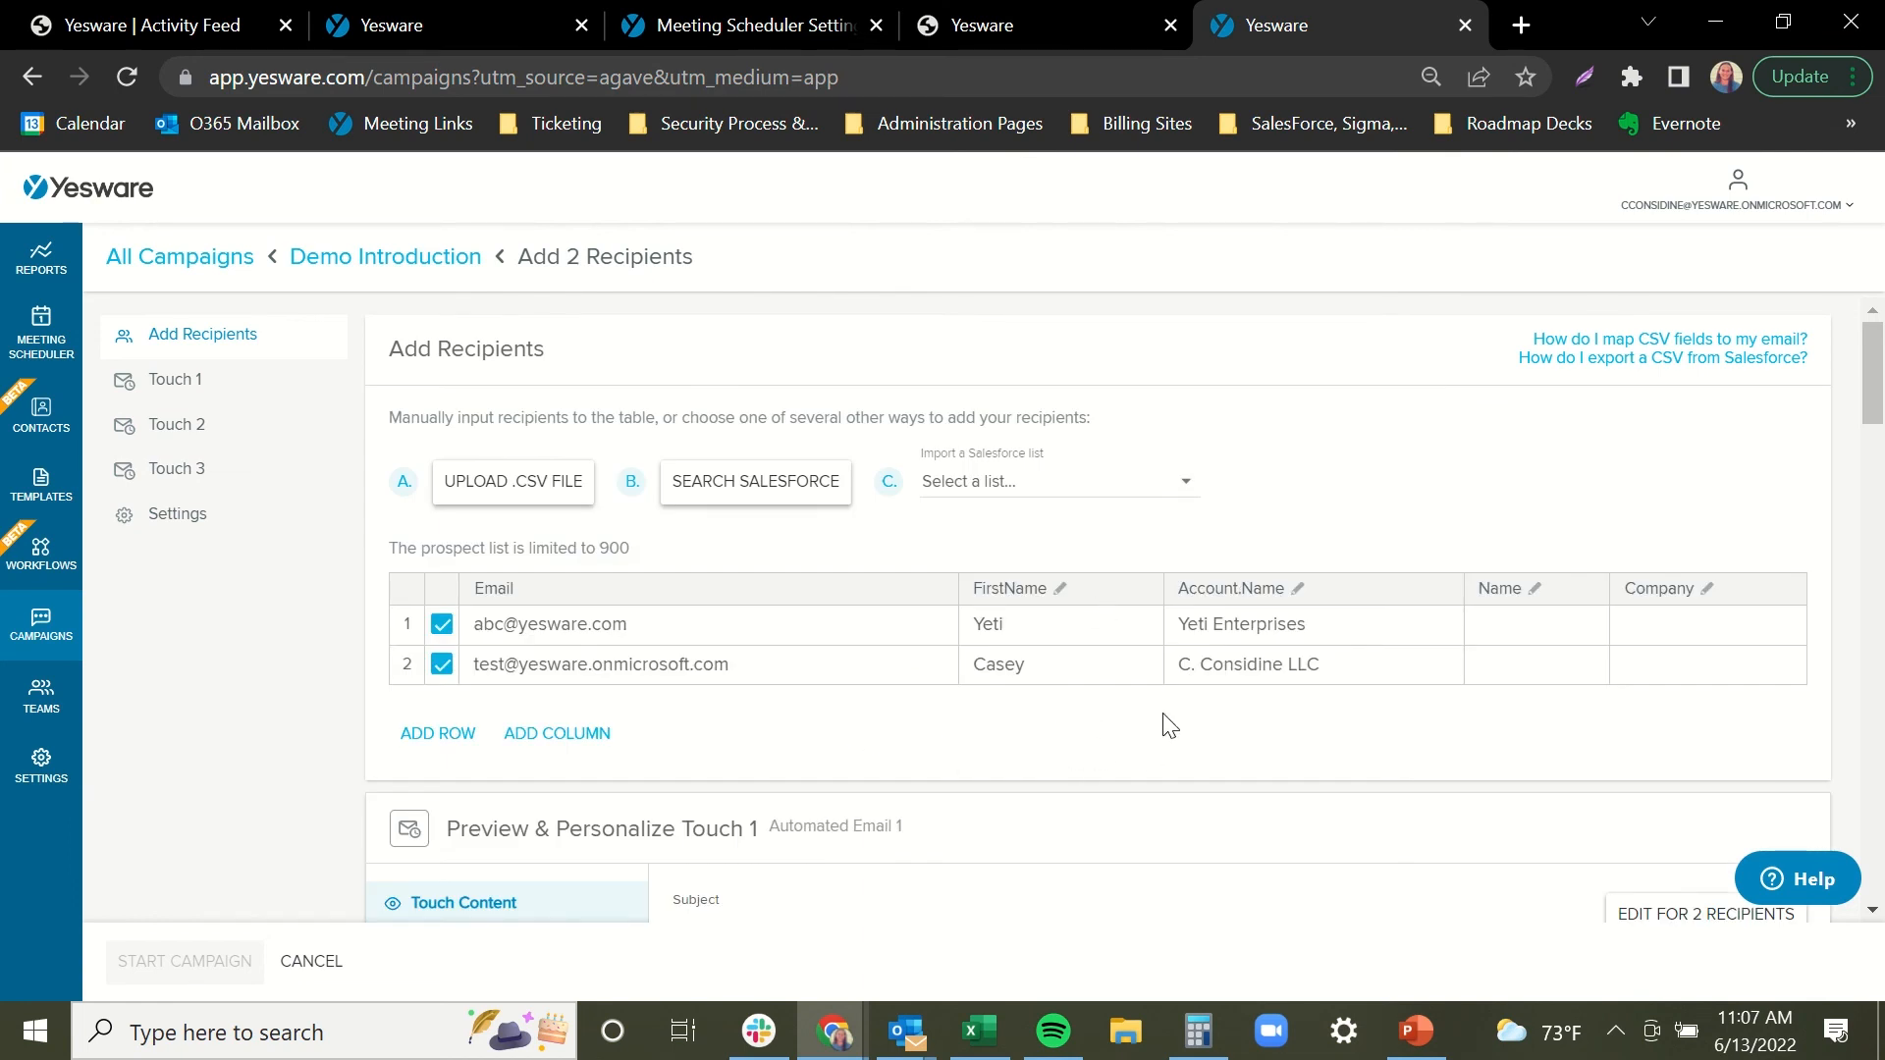
pyautogui.moveTo(1875, 359); pyautogui.dragTo(1876, 402)
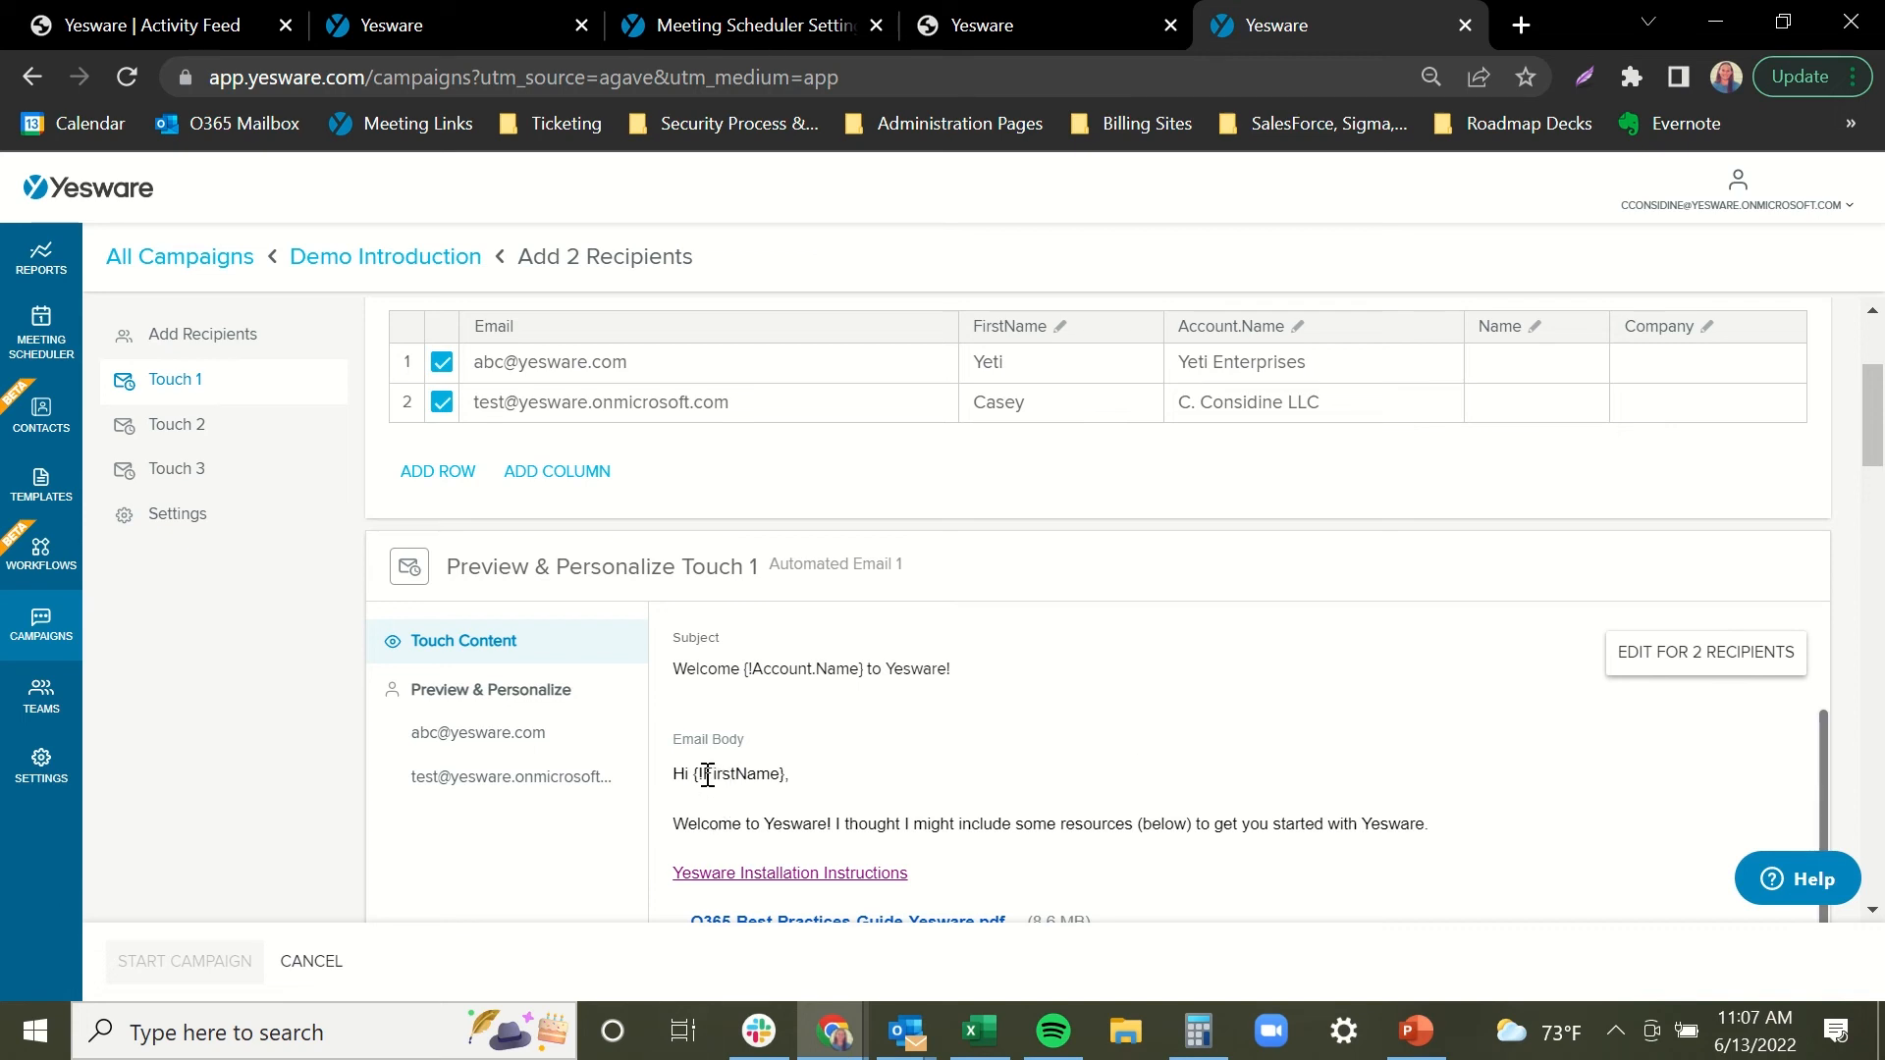
pyautogui.moveTo(701, 776); pyautogui.dragTo(782, 776)
pyautogui.click(1090, 567)
pyautogui.moveTo(1873, 413); pyautogui.dragTo(1872, 371)
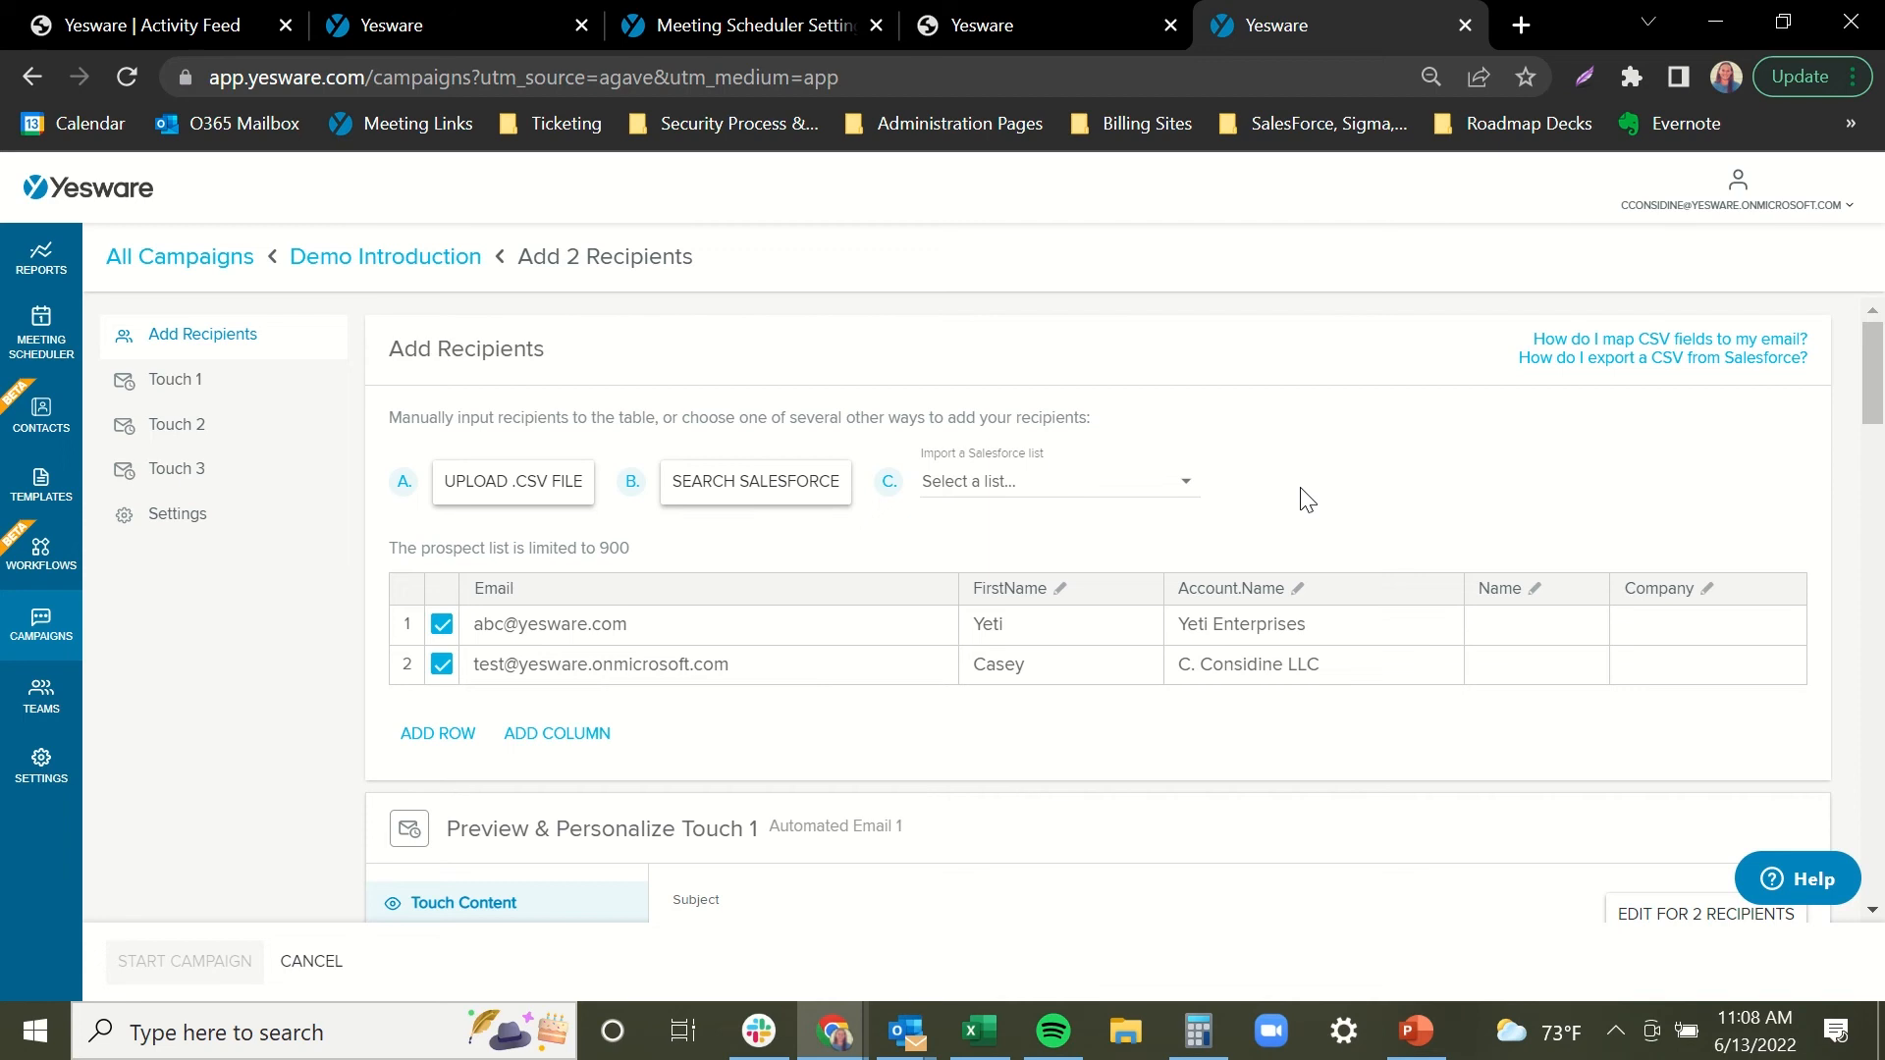
# Search Salesforce by the contact's e-mail and add the matching contact as a recipient.
pyautogui.click(814, 496)
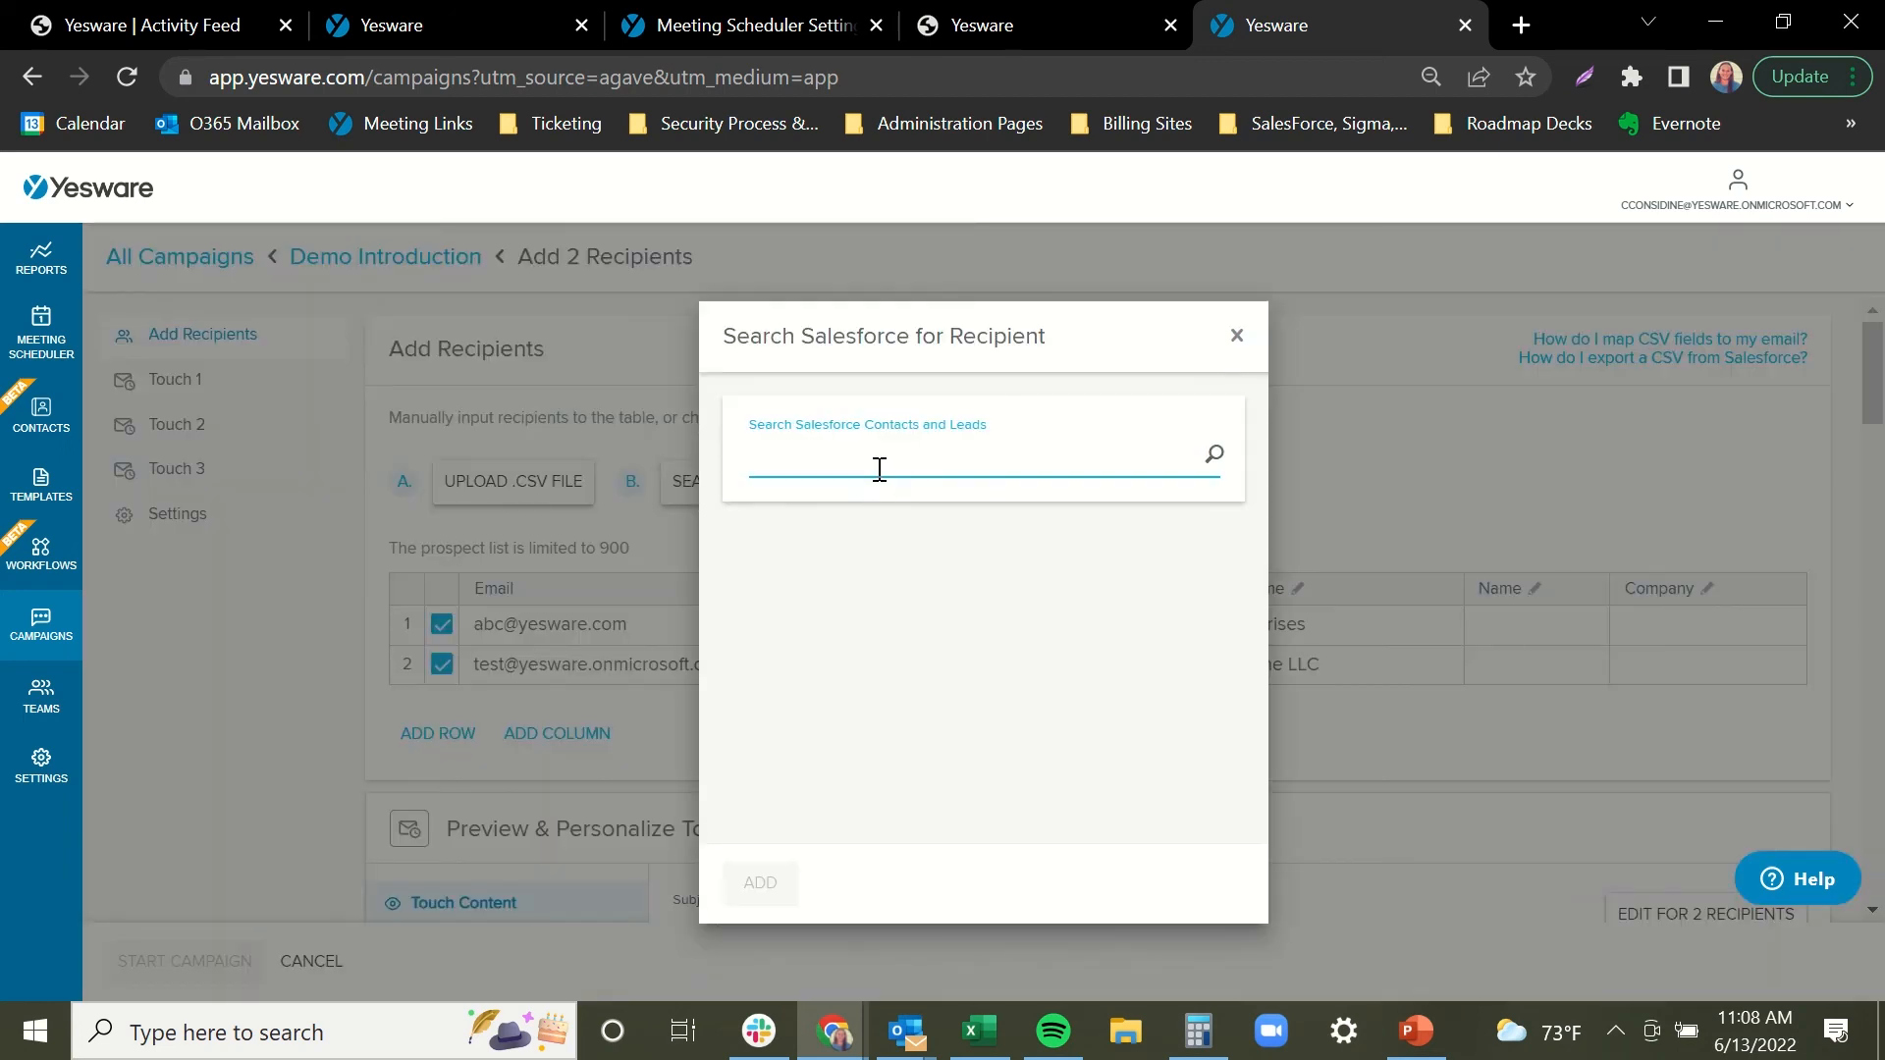
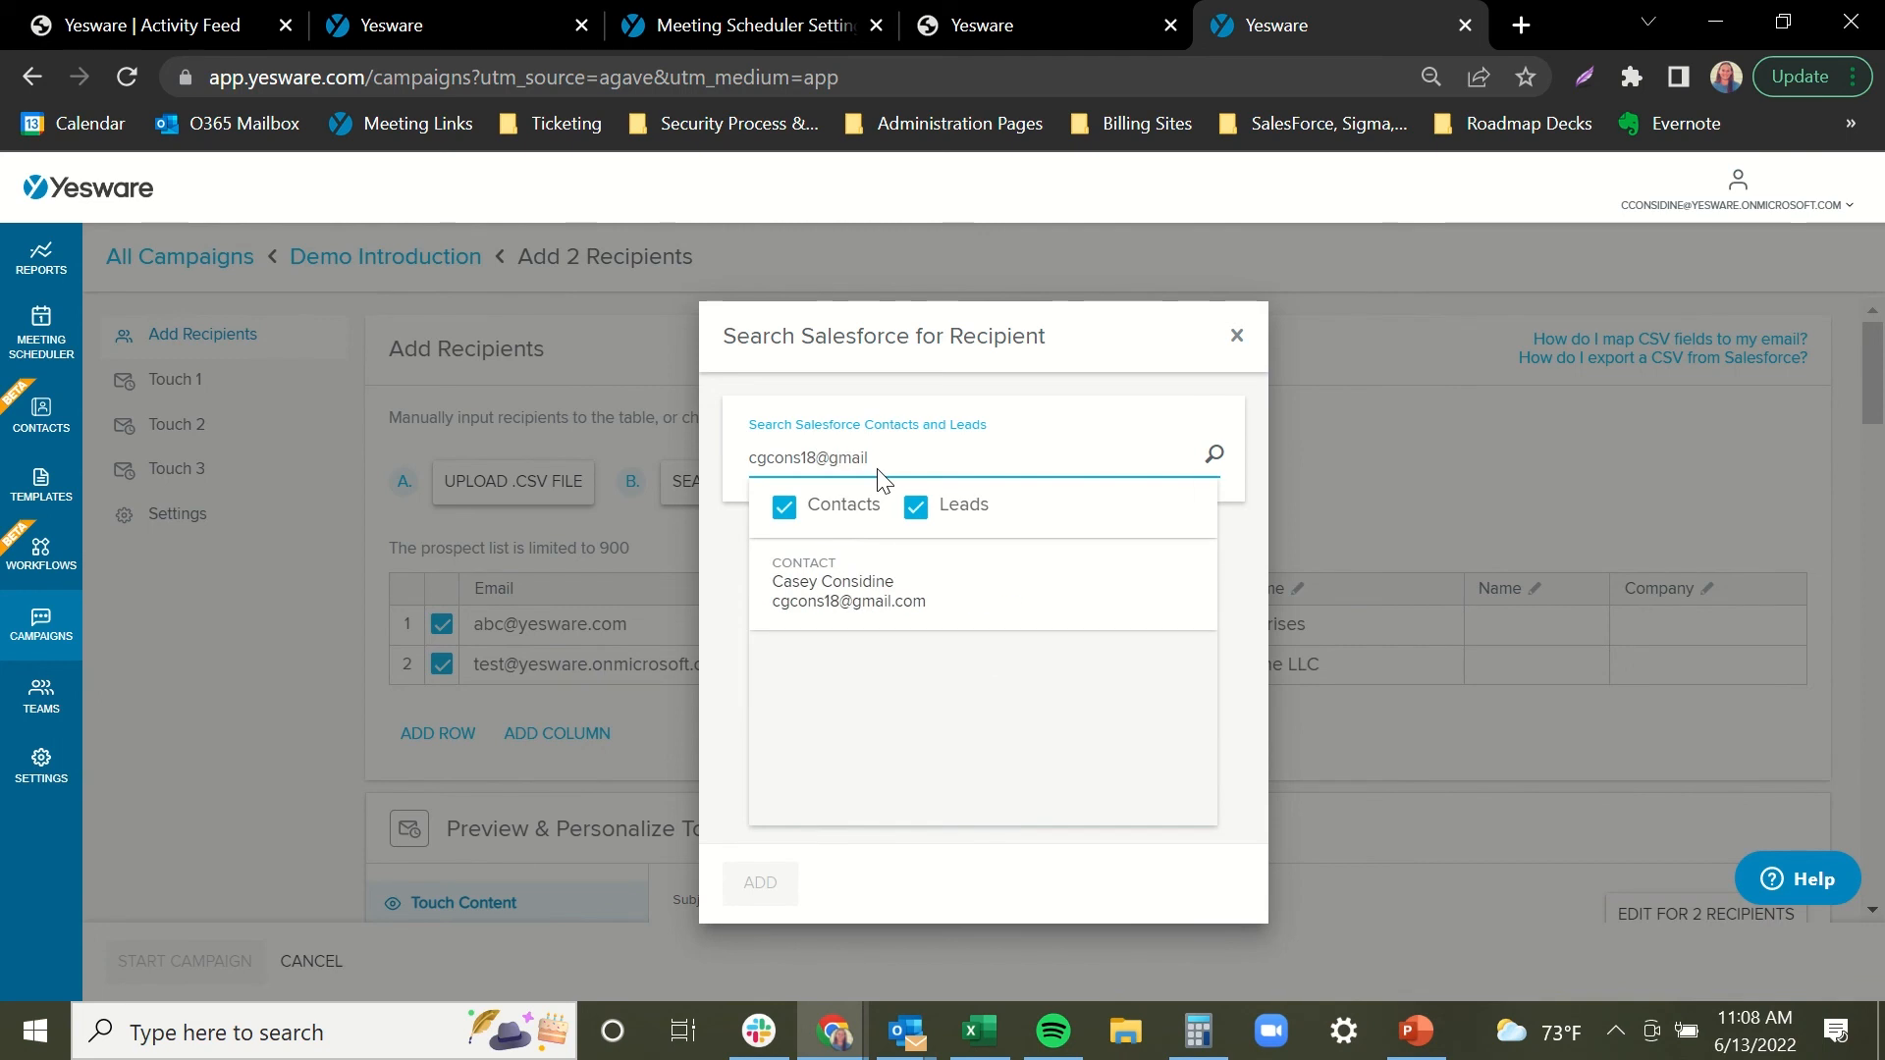
pyautogui.click(917, 594)
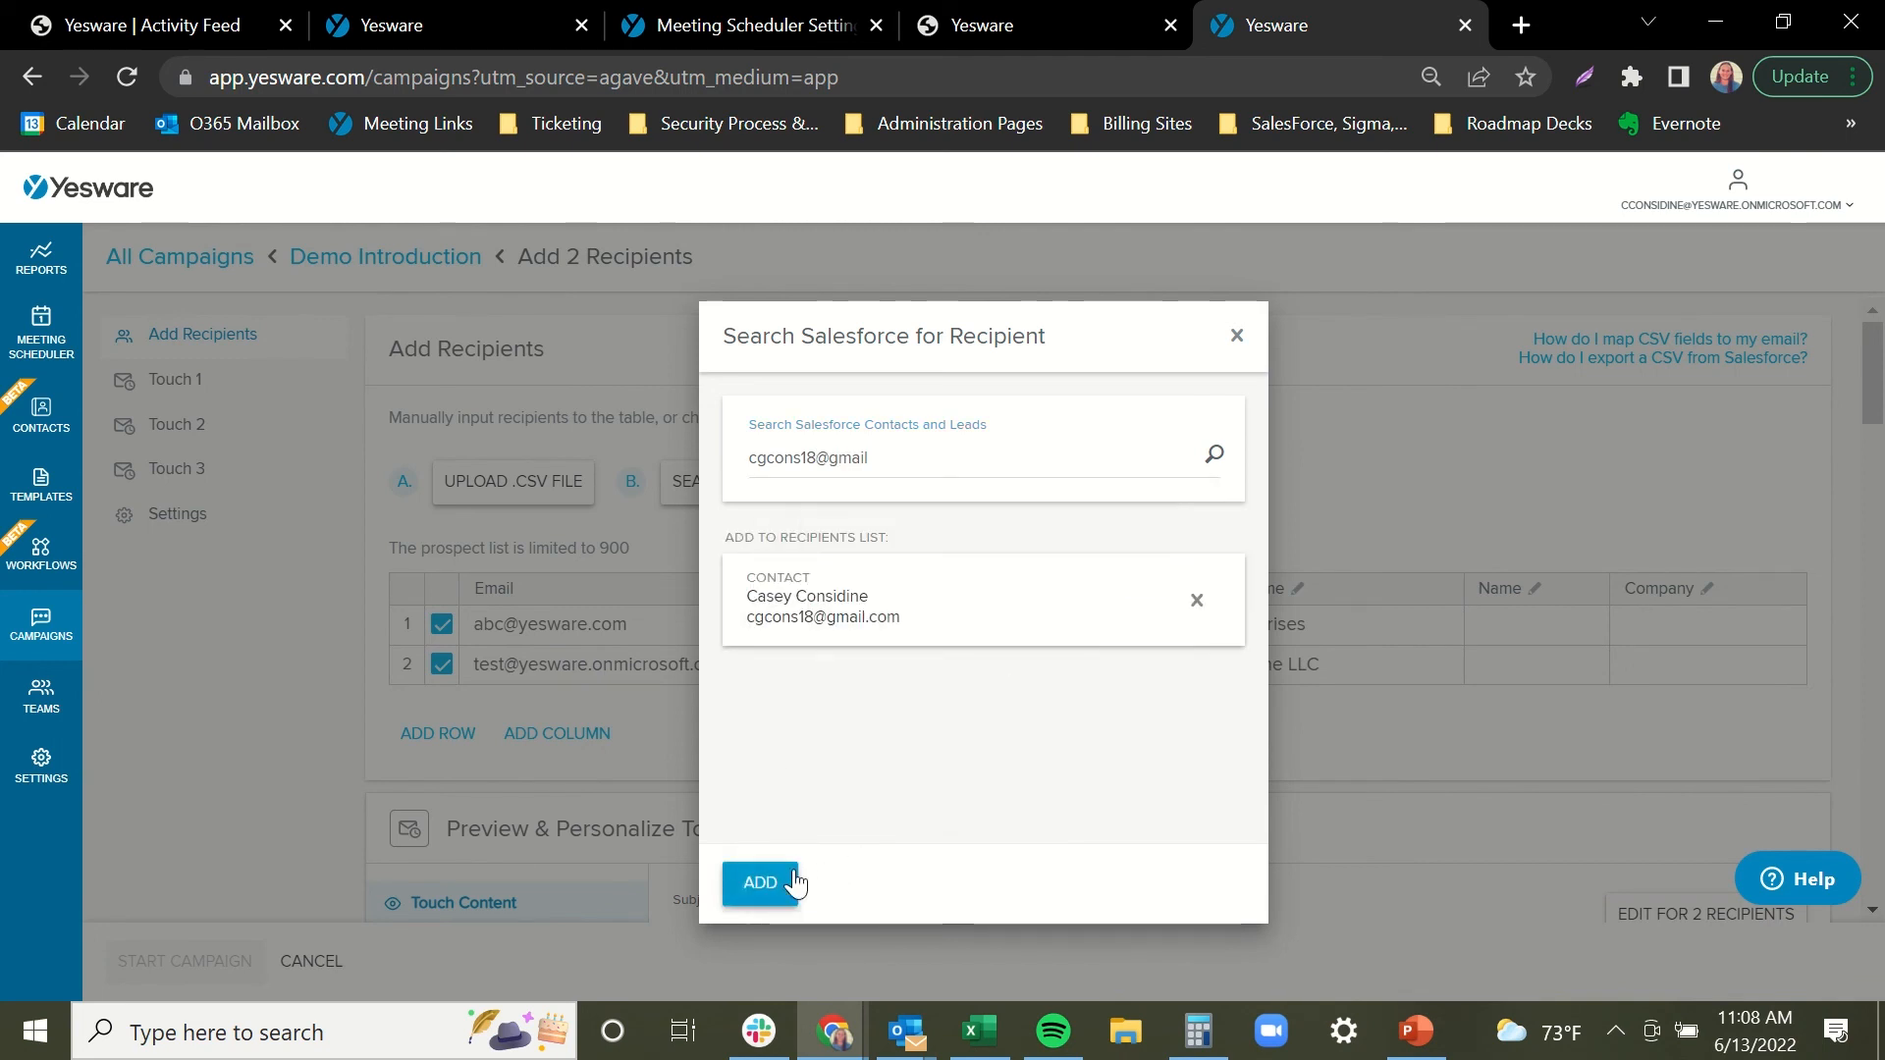
pyautogui.click(781, 884)
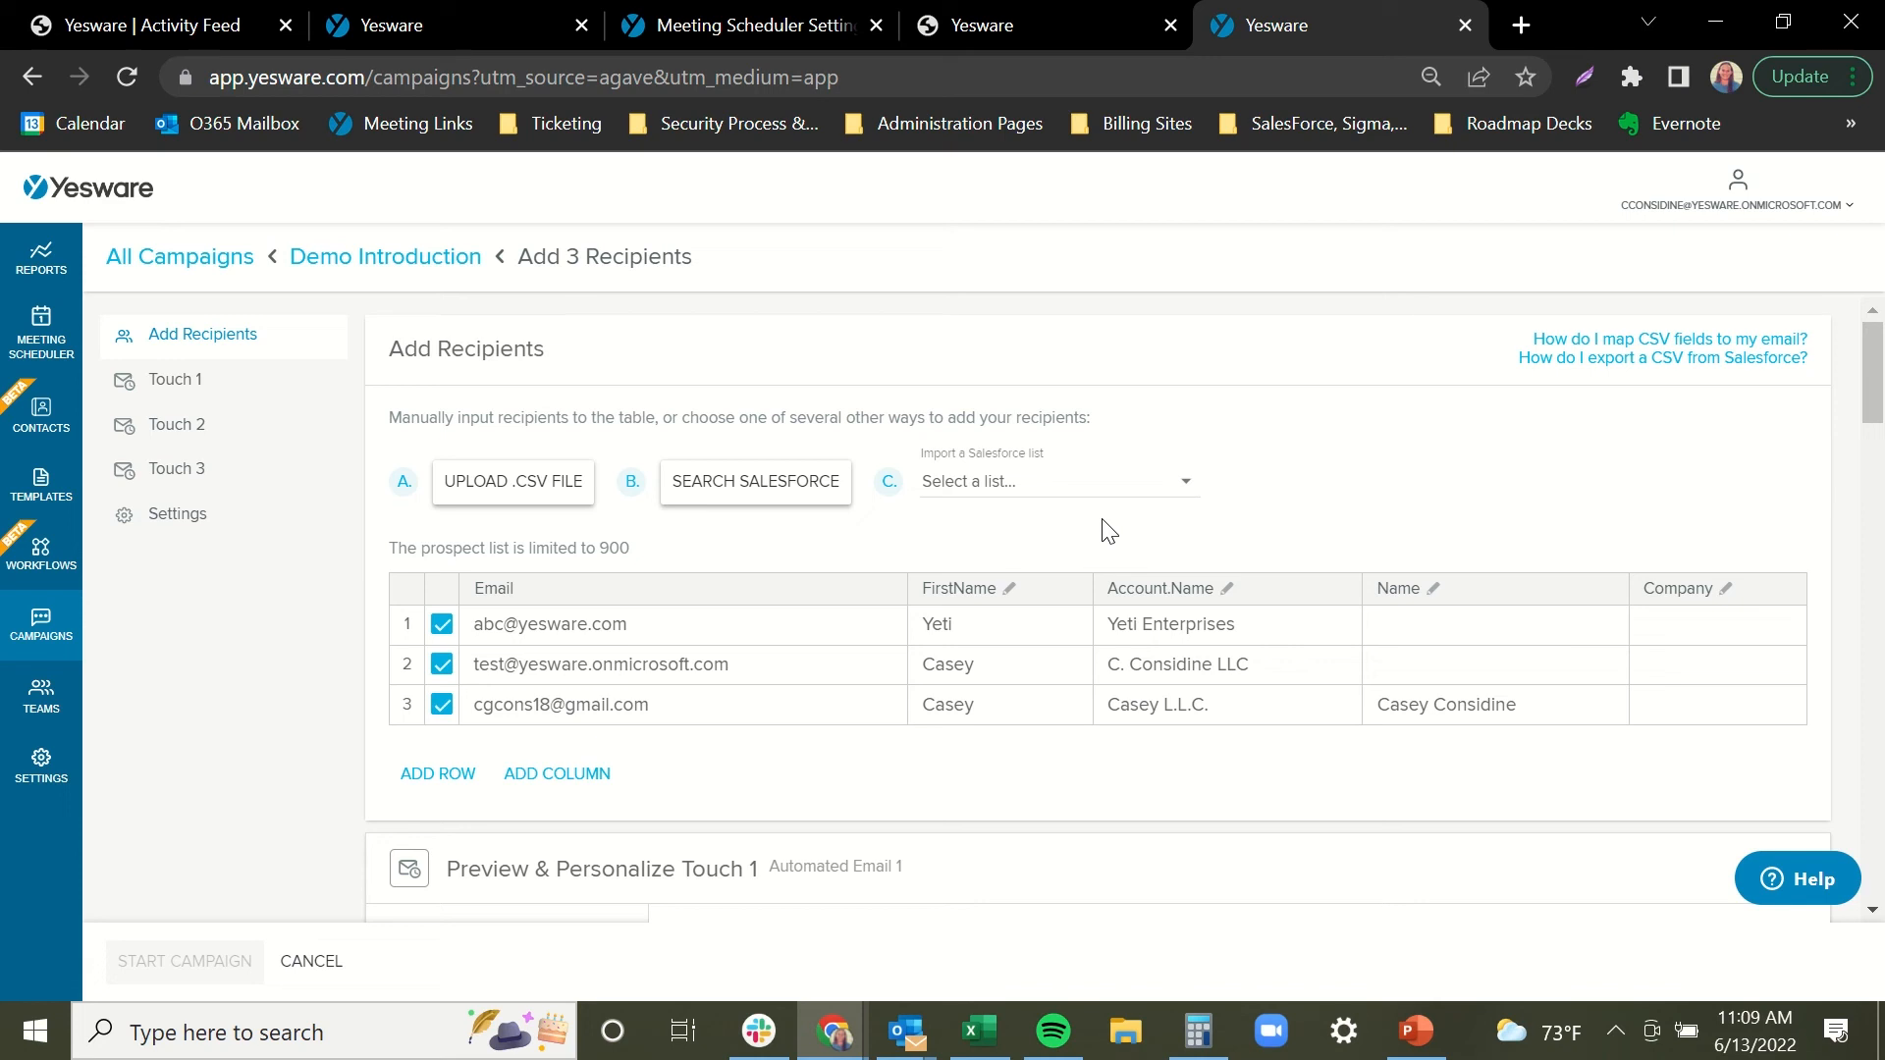
# Browse the Salesforce lists without importing one, then scroll to Preview & Personalize Touch 1.
pyautogui.click(1185, 494)
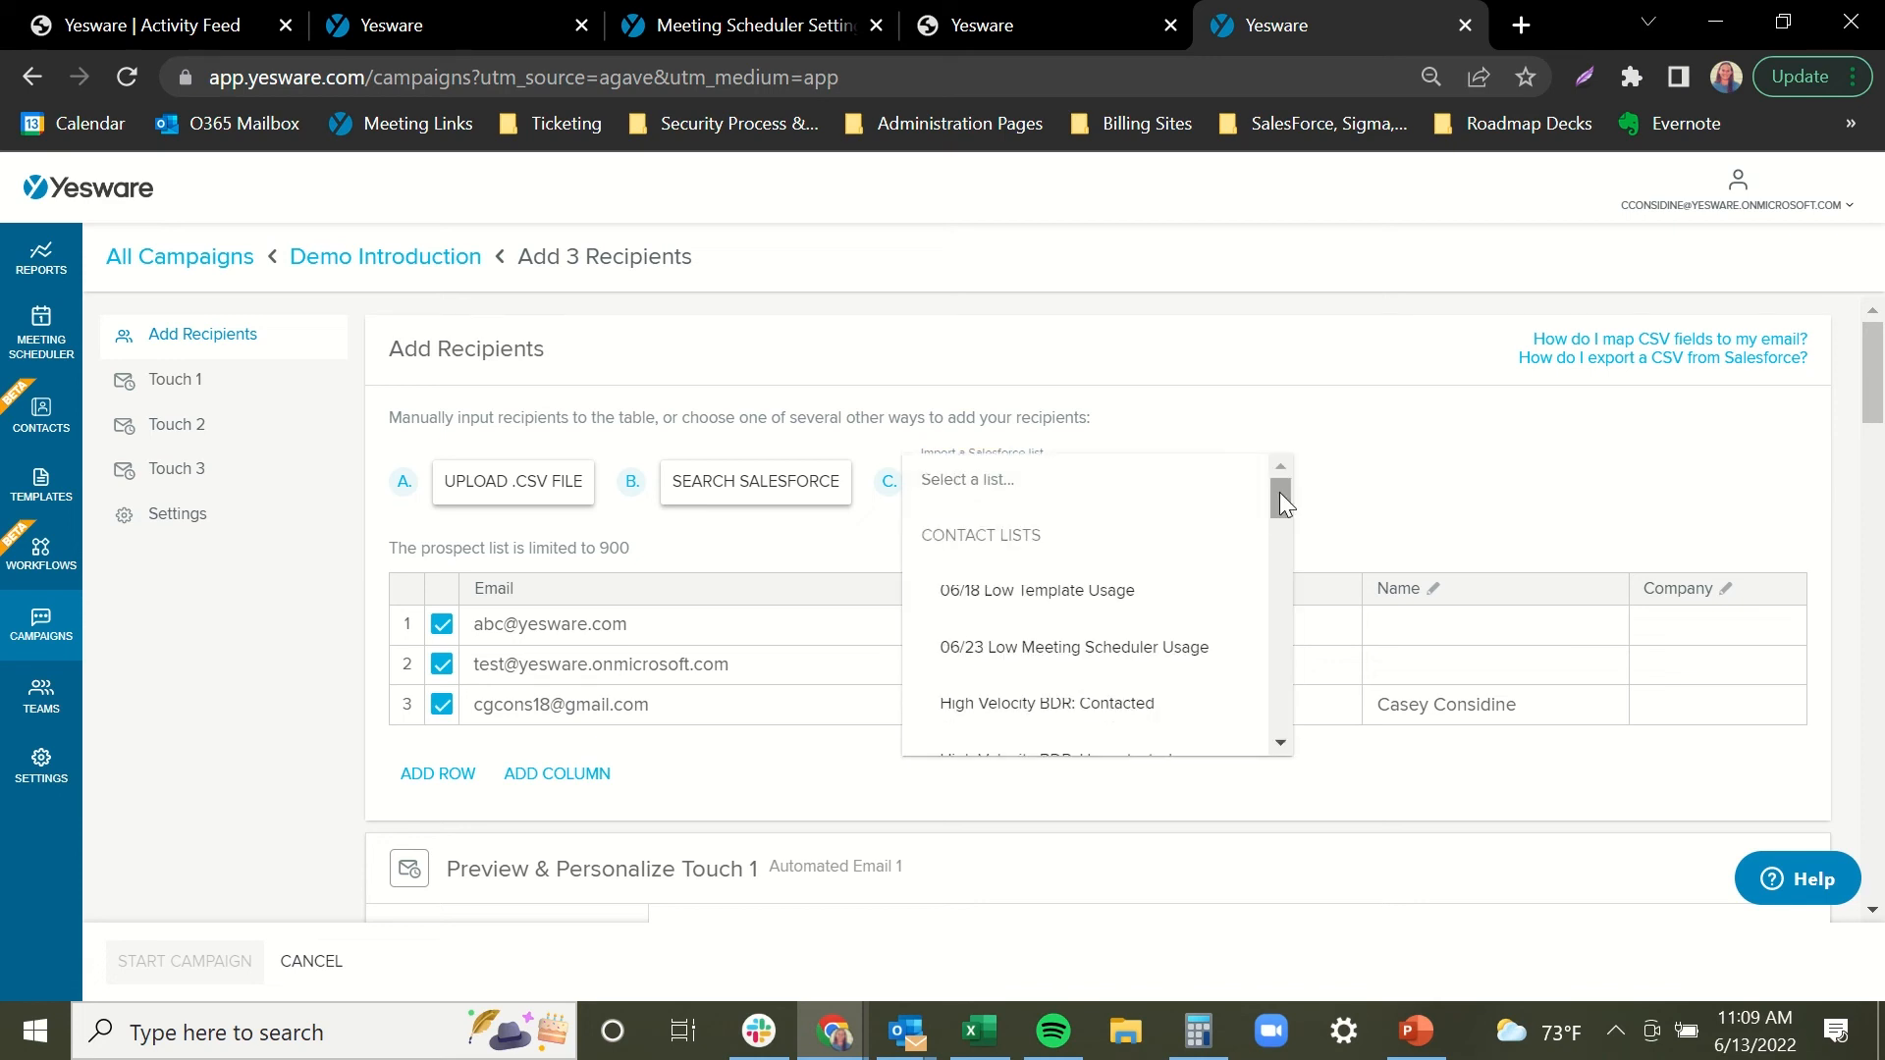
pyautogui.moveTo(1280, 492); pyautogui.dragTo(1265, 640)
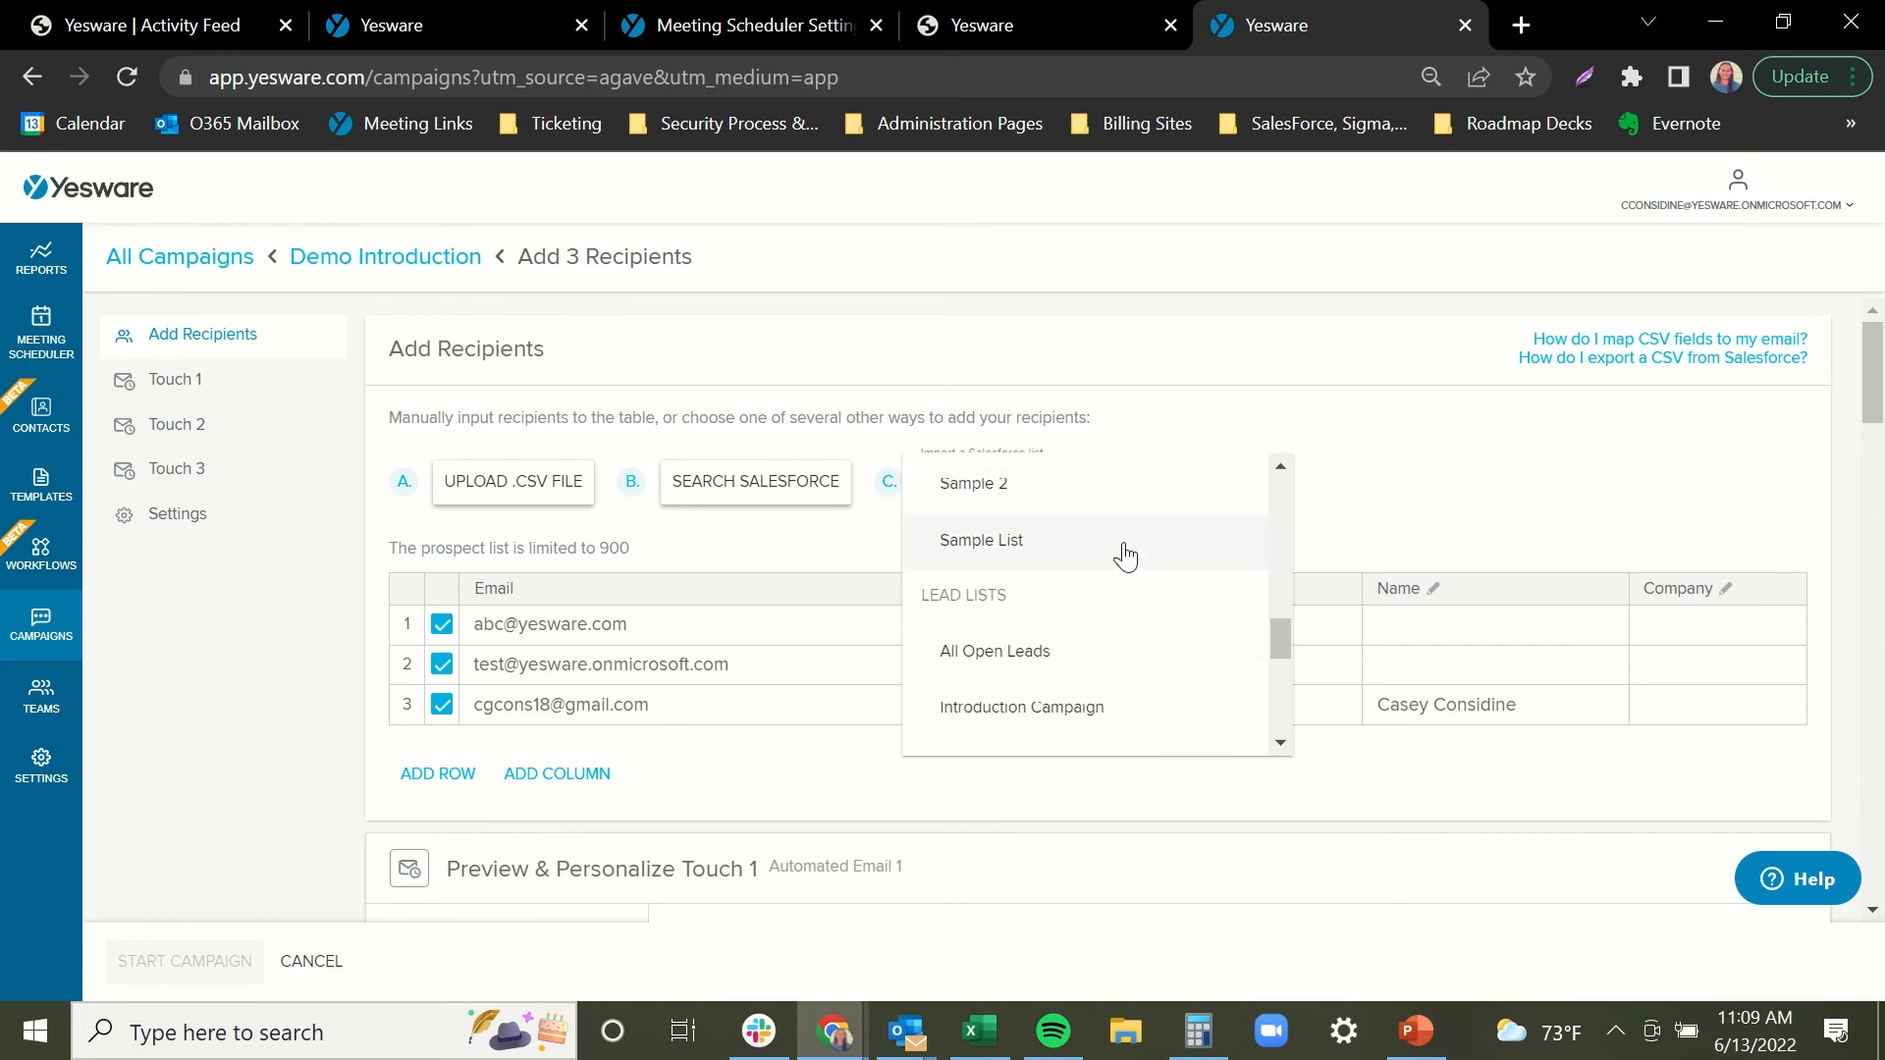
pyautogui.click(1440, 475)
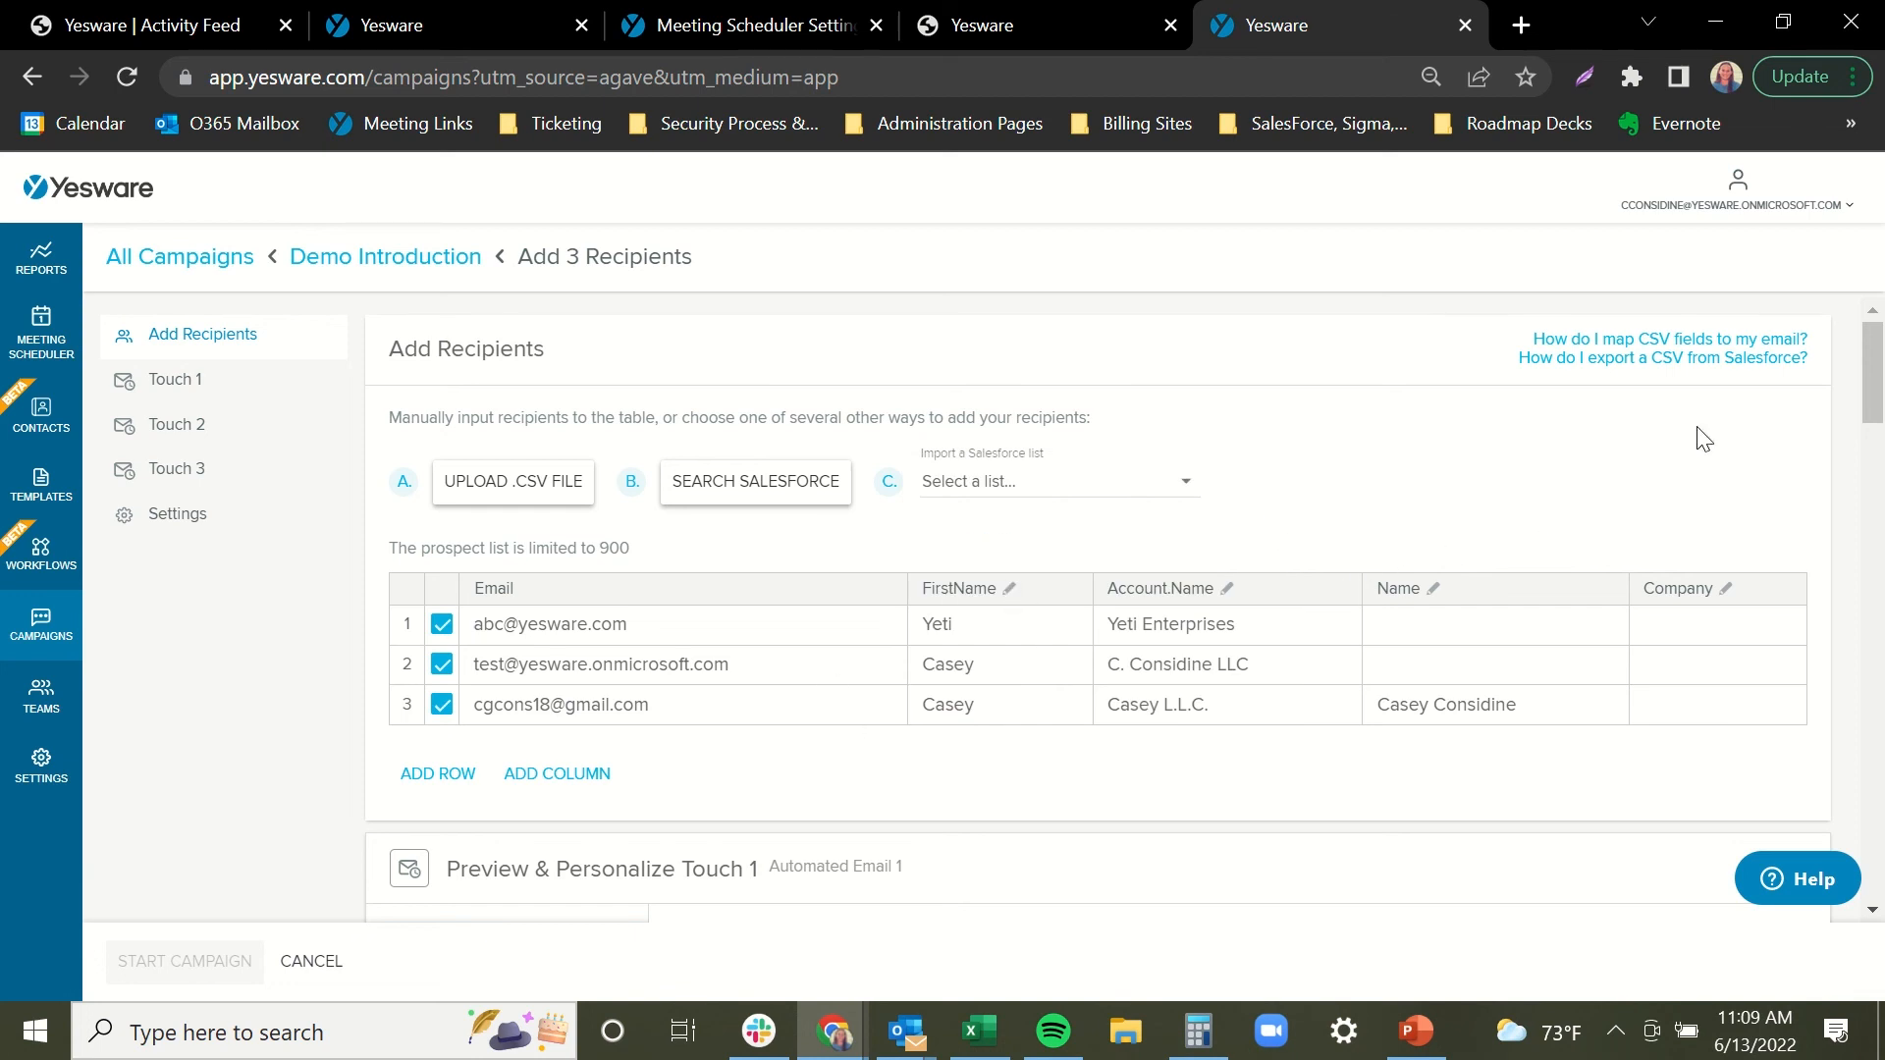
pyautogui.moveTo(1876, 371); pyautogui.dragTo(1878, 456)
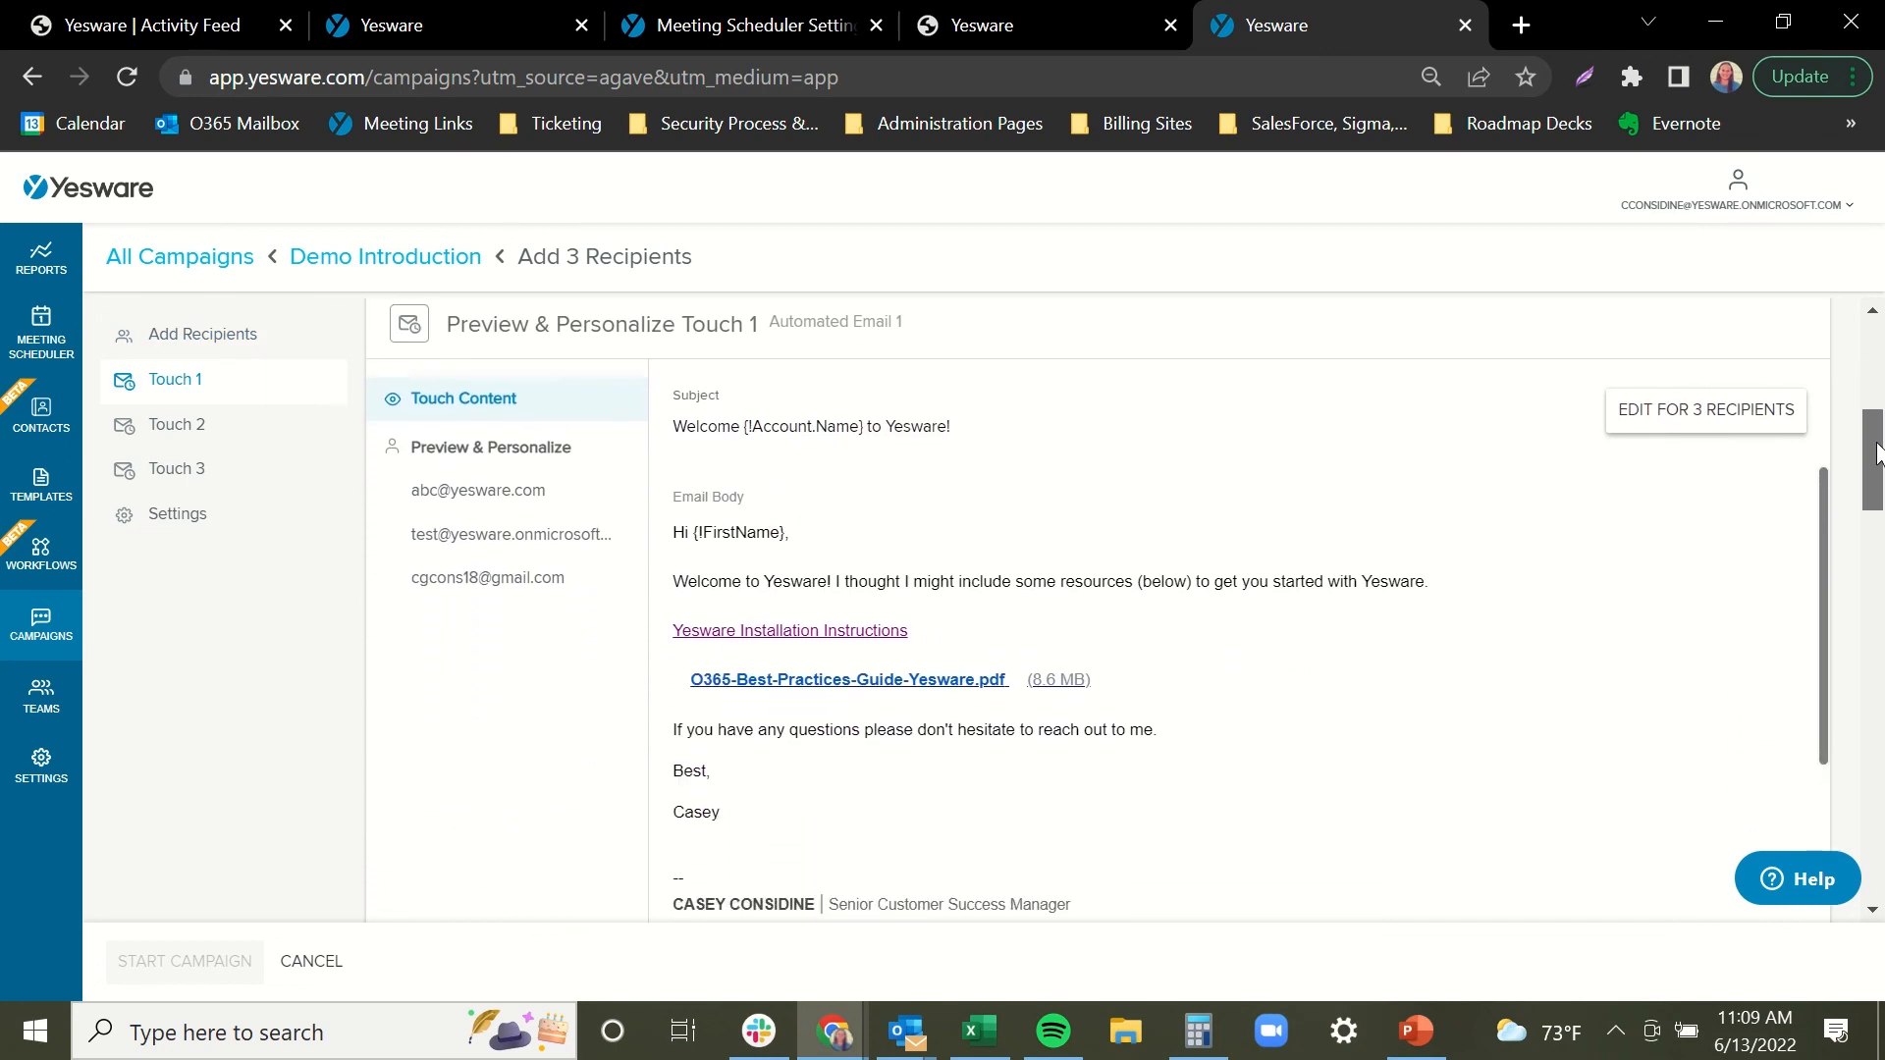
# Preview Touch 1 for each of the three recipients, then make the first recipient's email body editable.
pyautogui.click(536, 487)
pyautogui.click(526, 552)
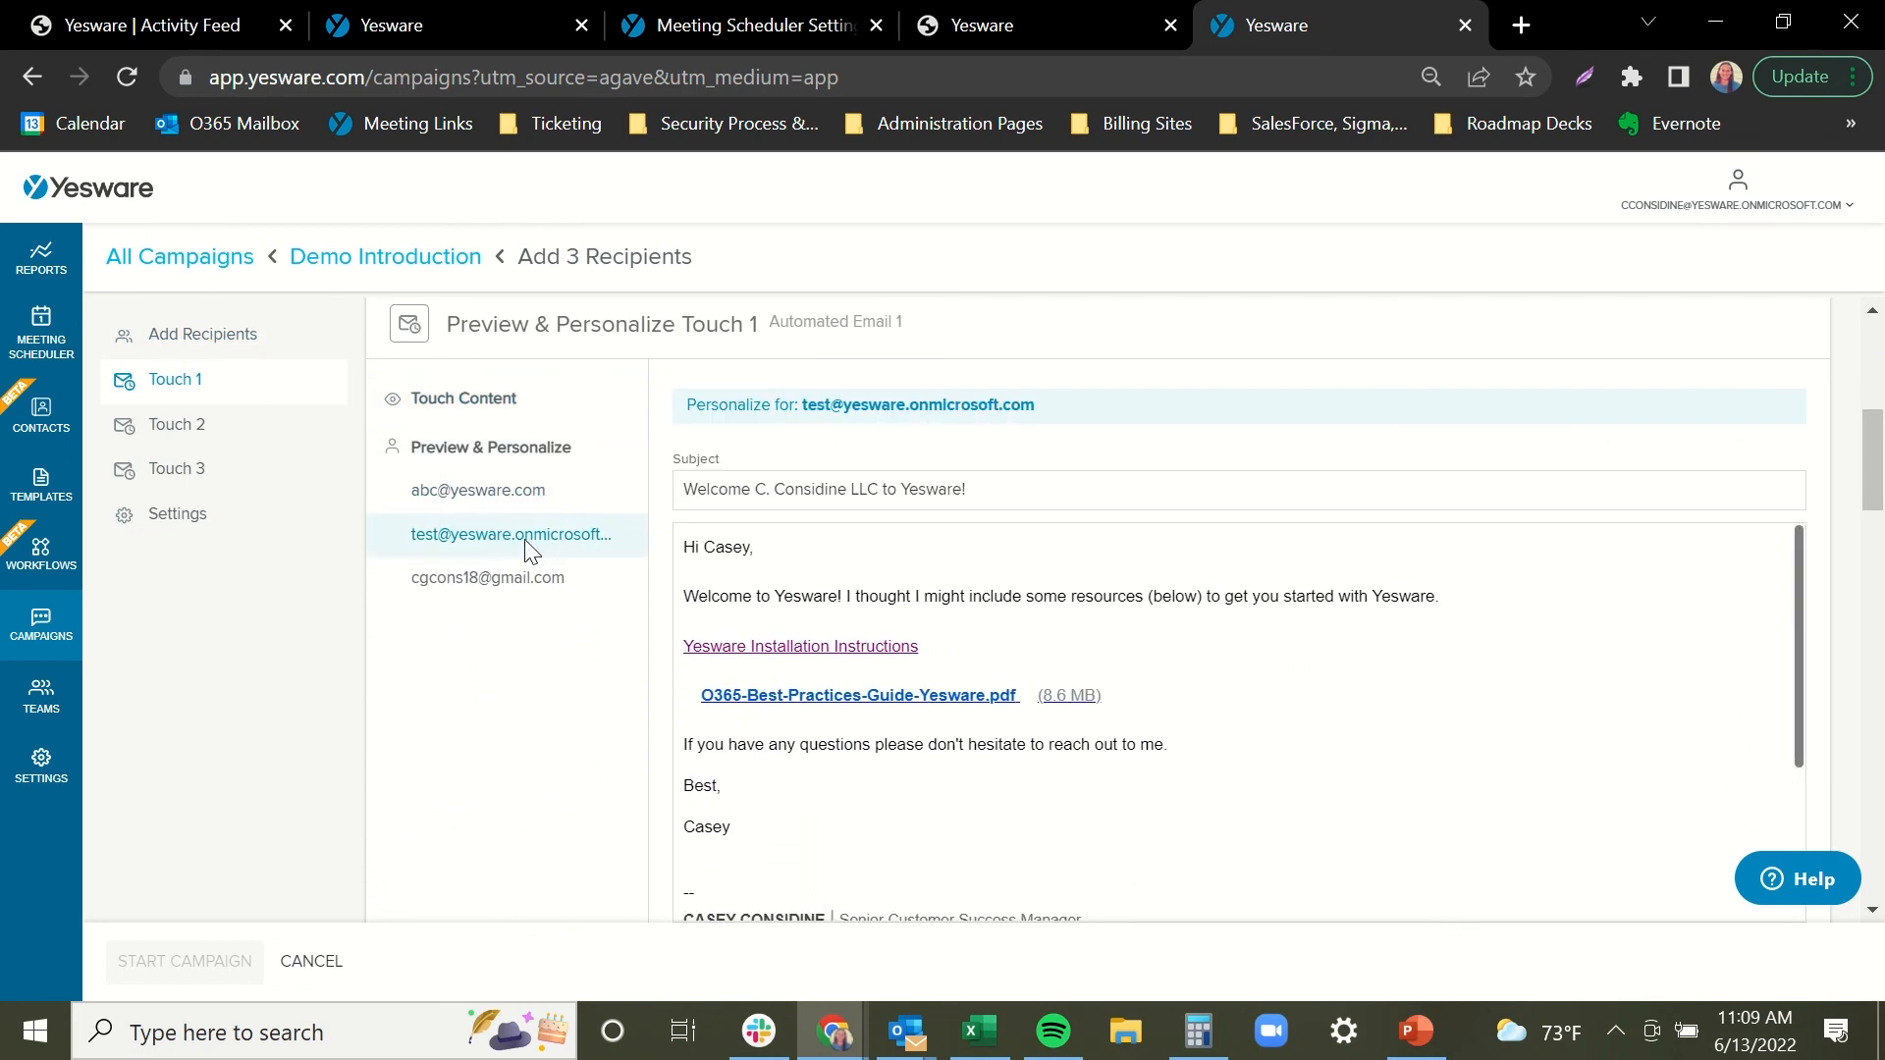
pyautogui.click(599, 595)
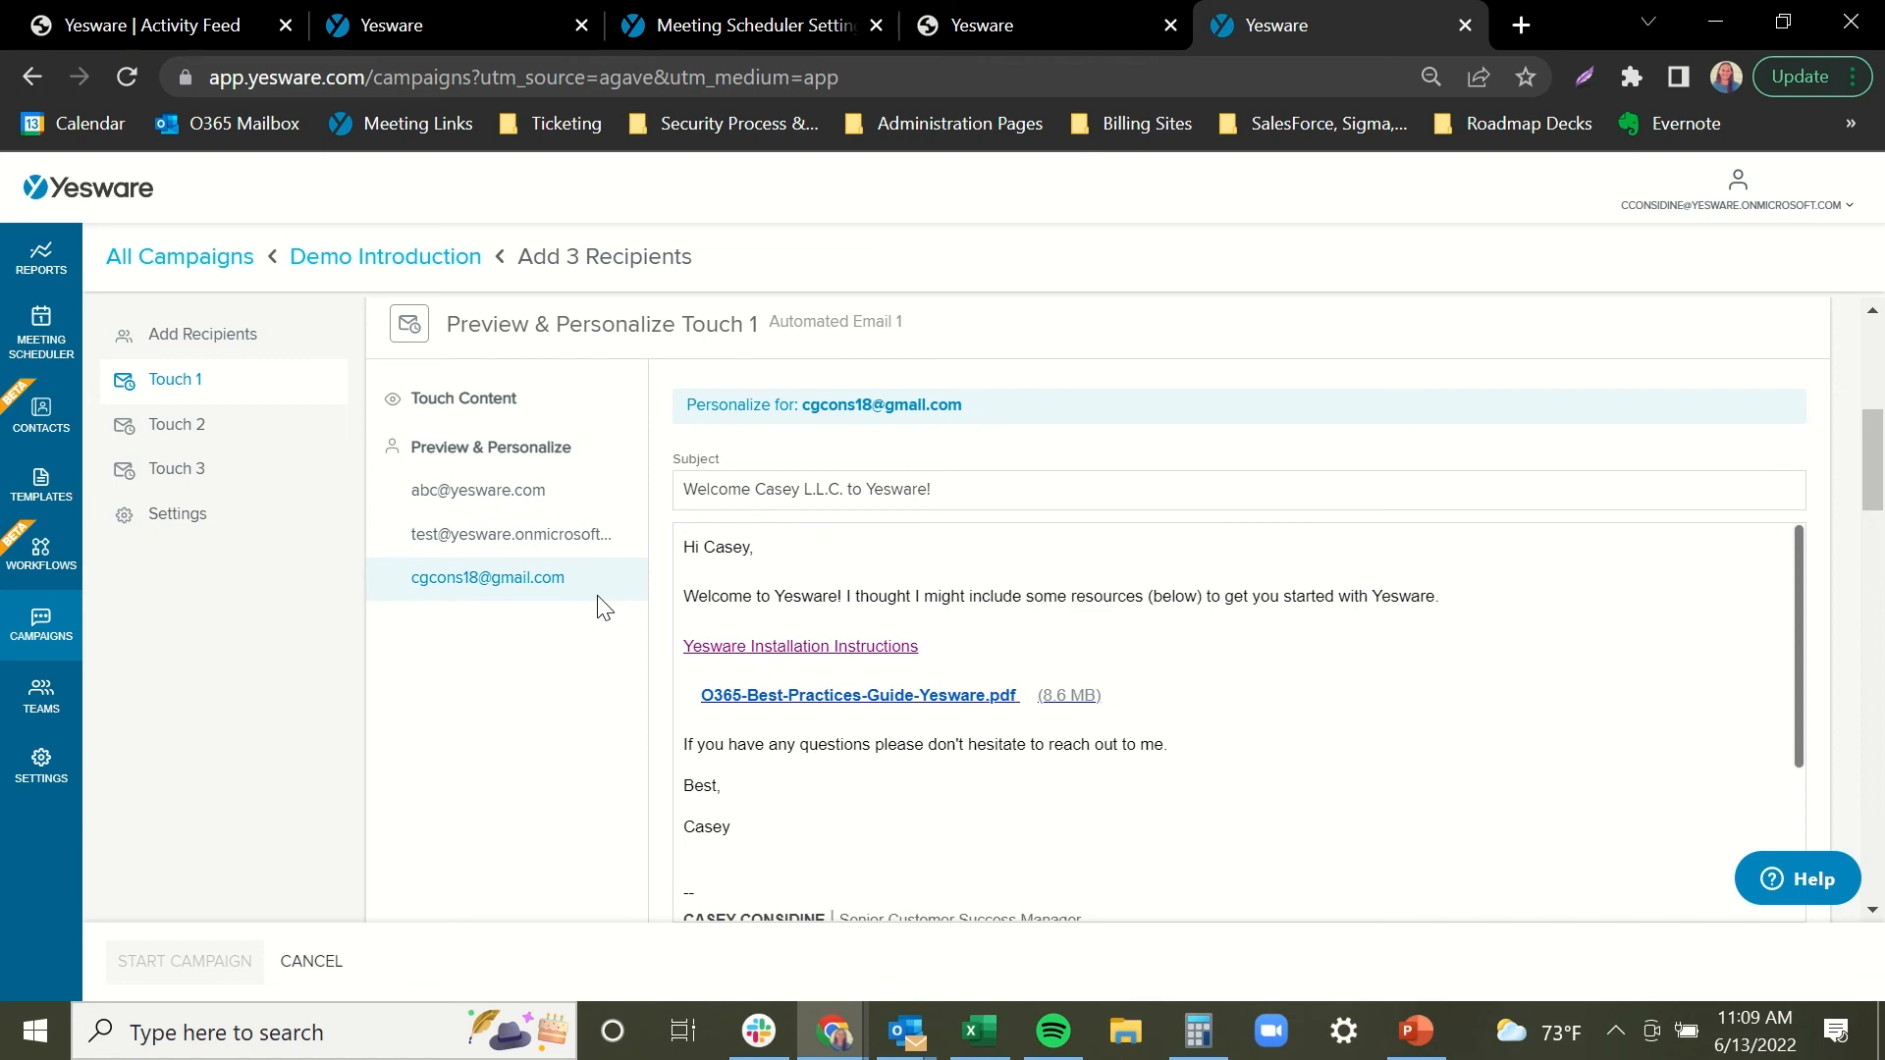
pyautogui.click(609, 540)
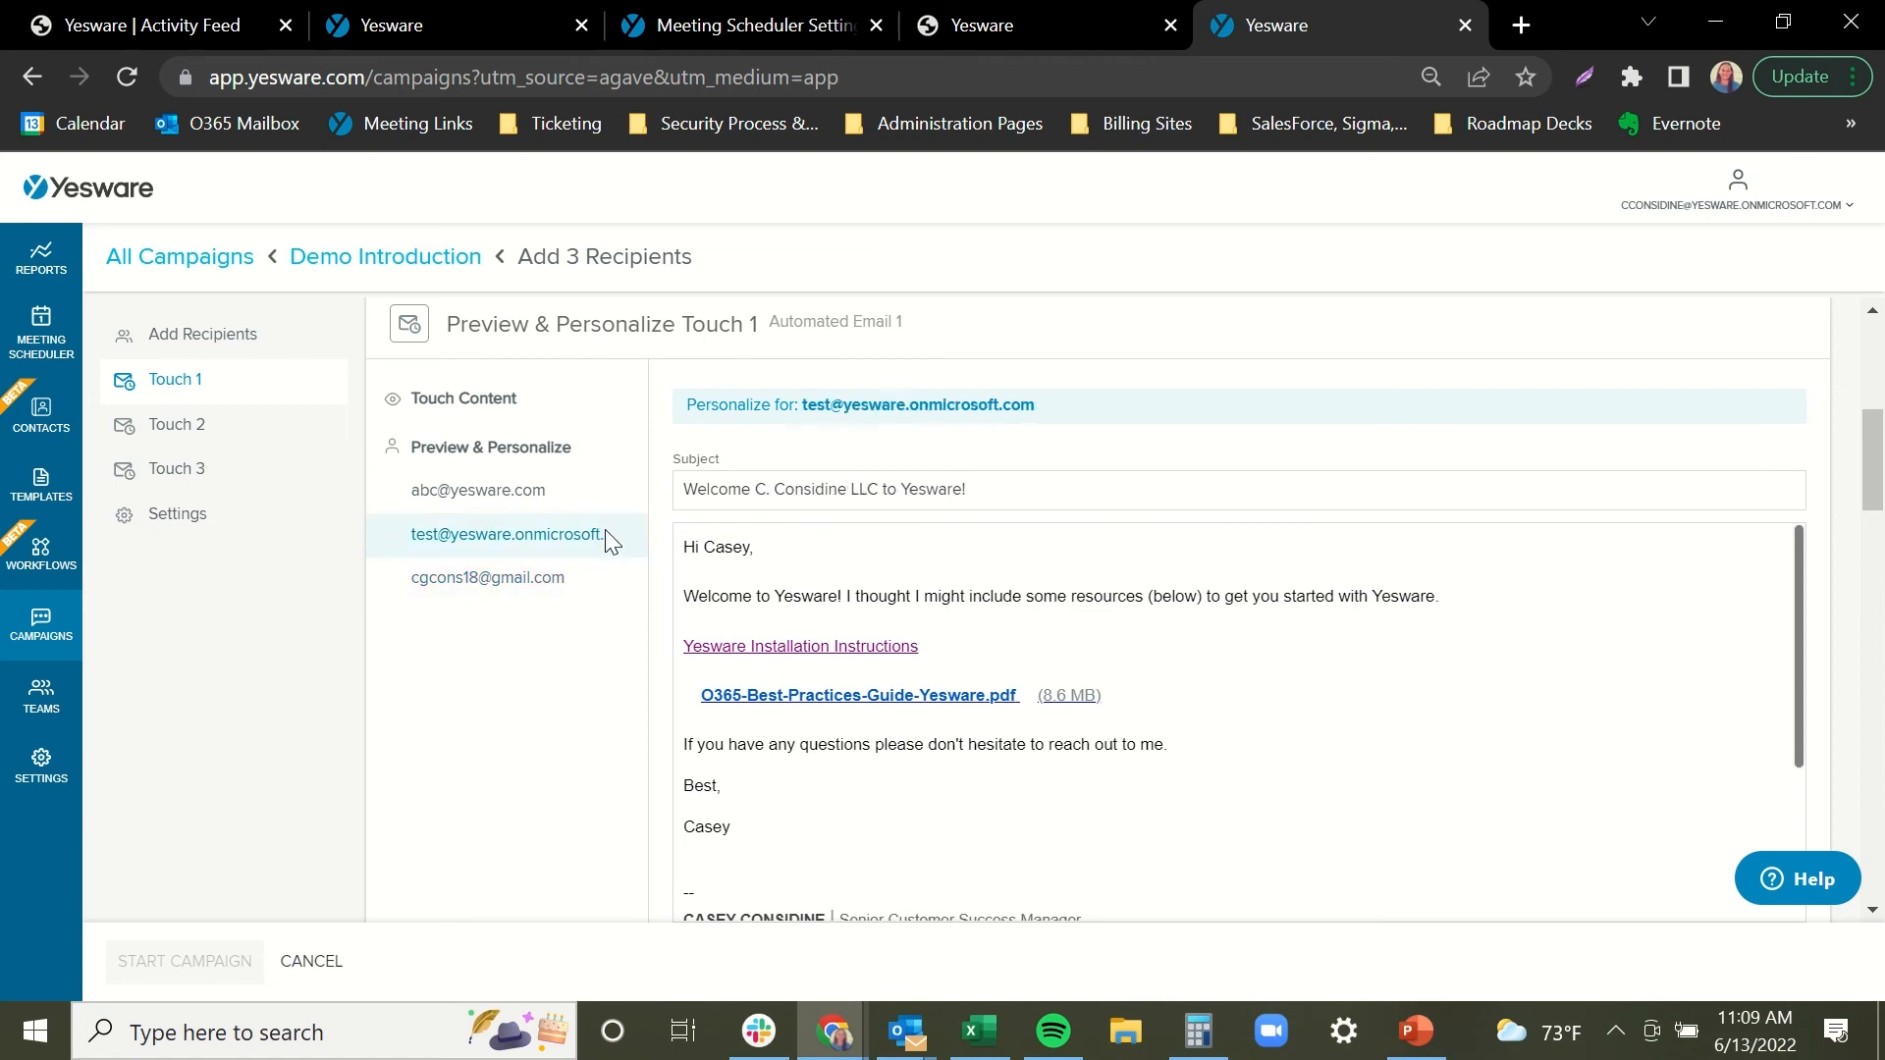
pyautogui.click(564, 504)
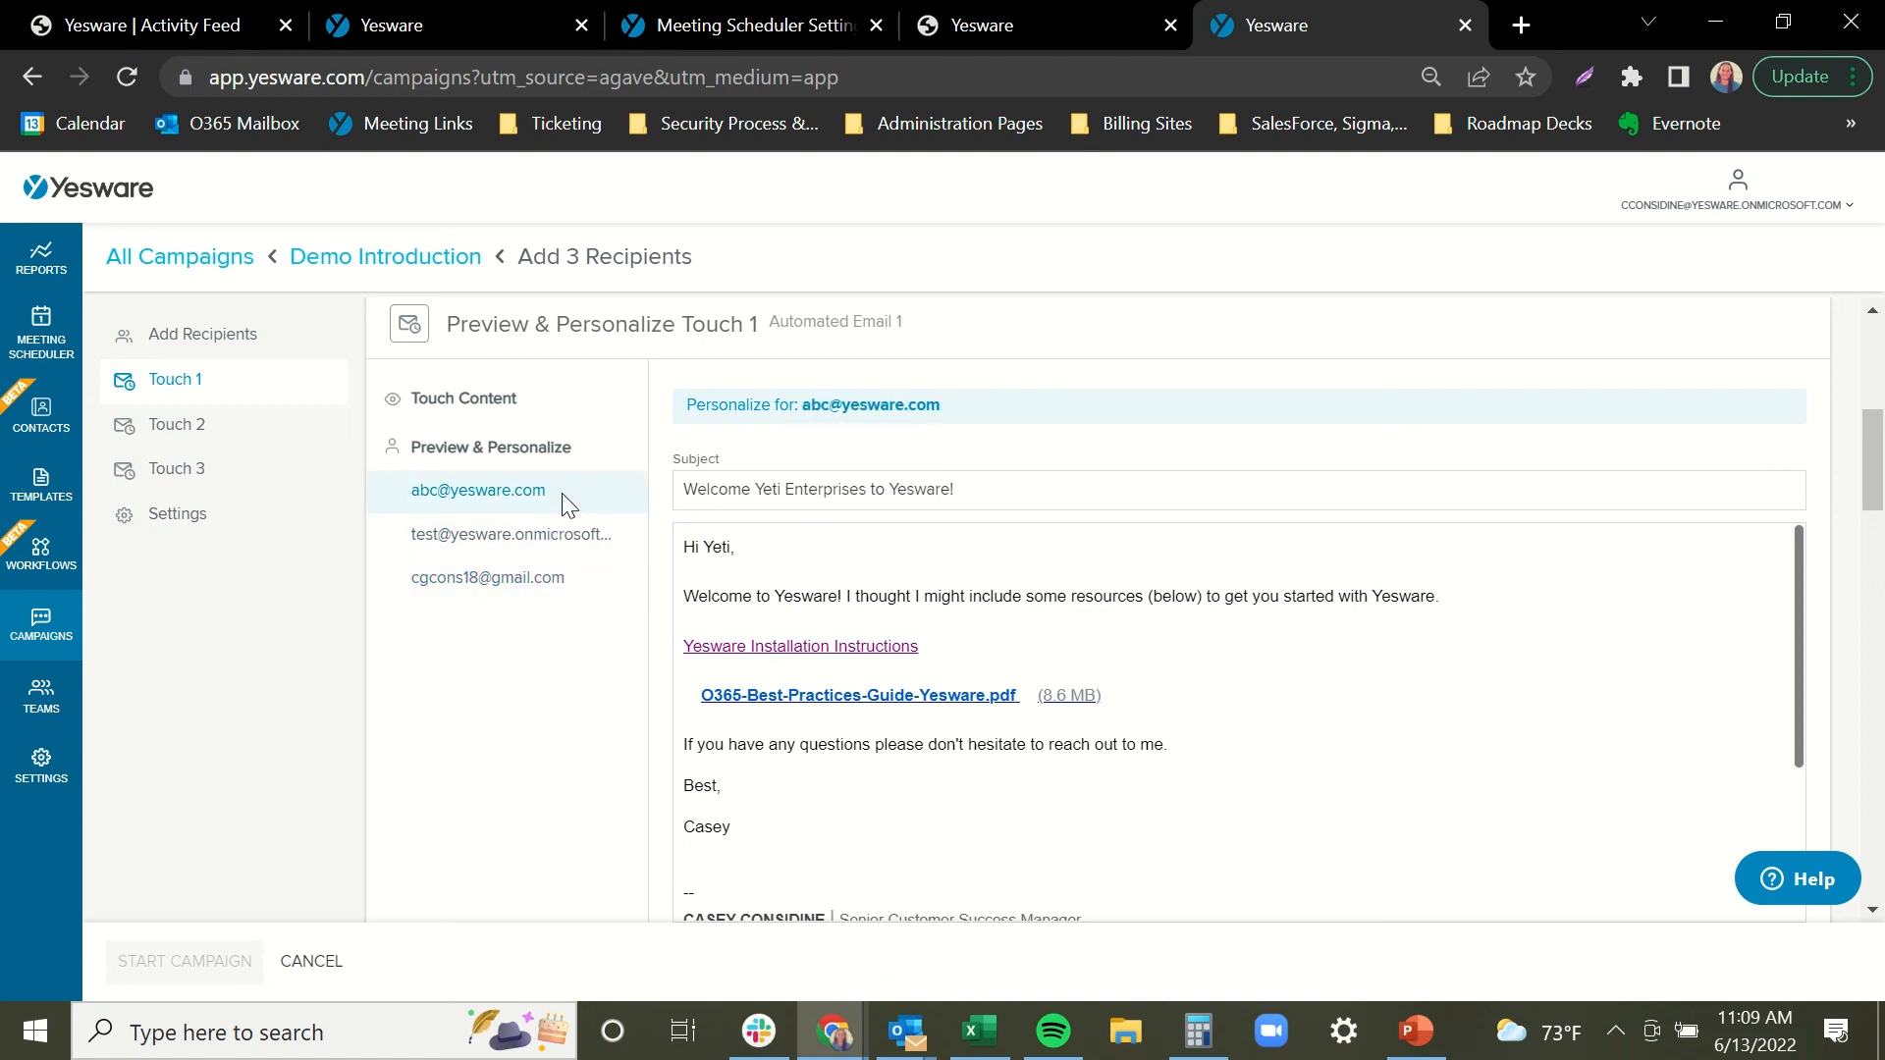
pyautogui.click(550, 538)
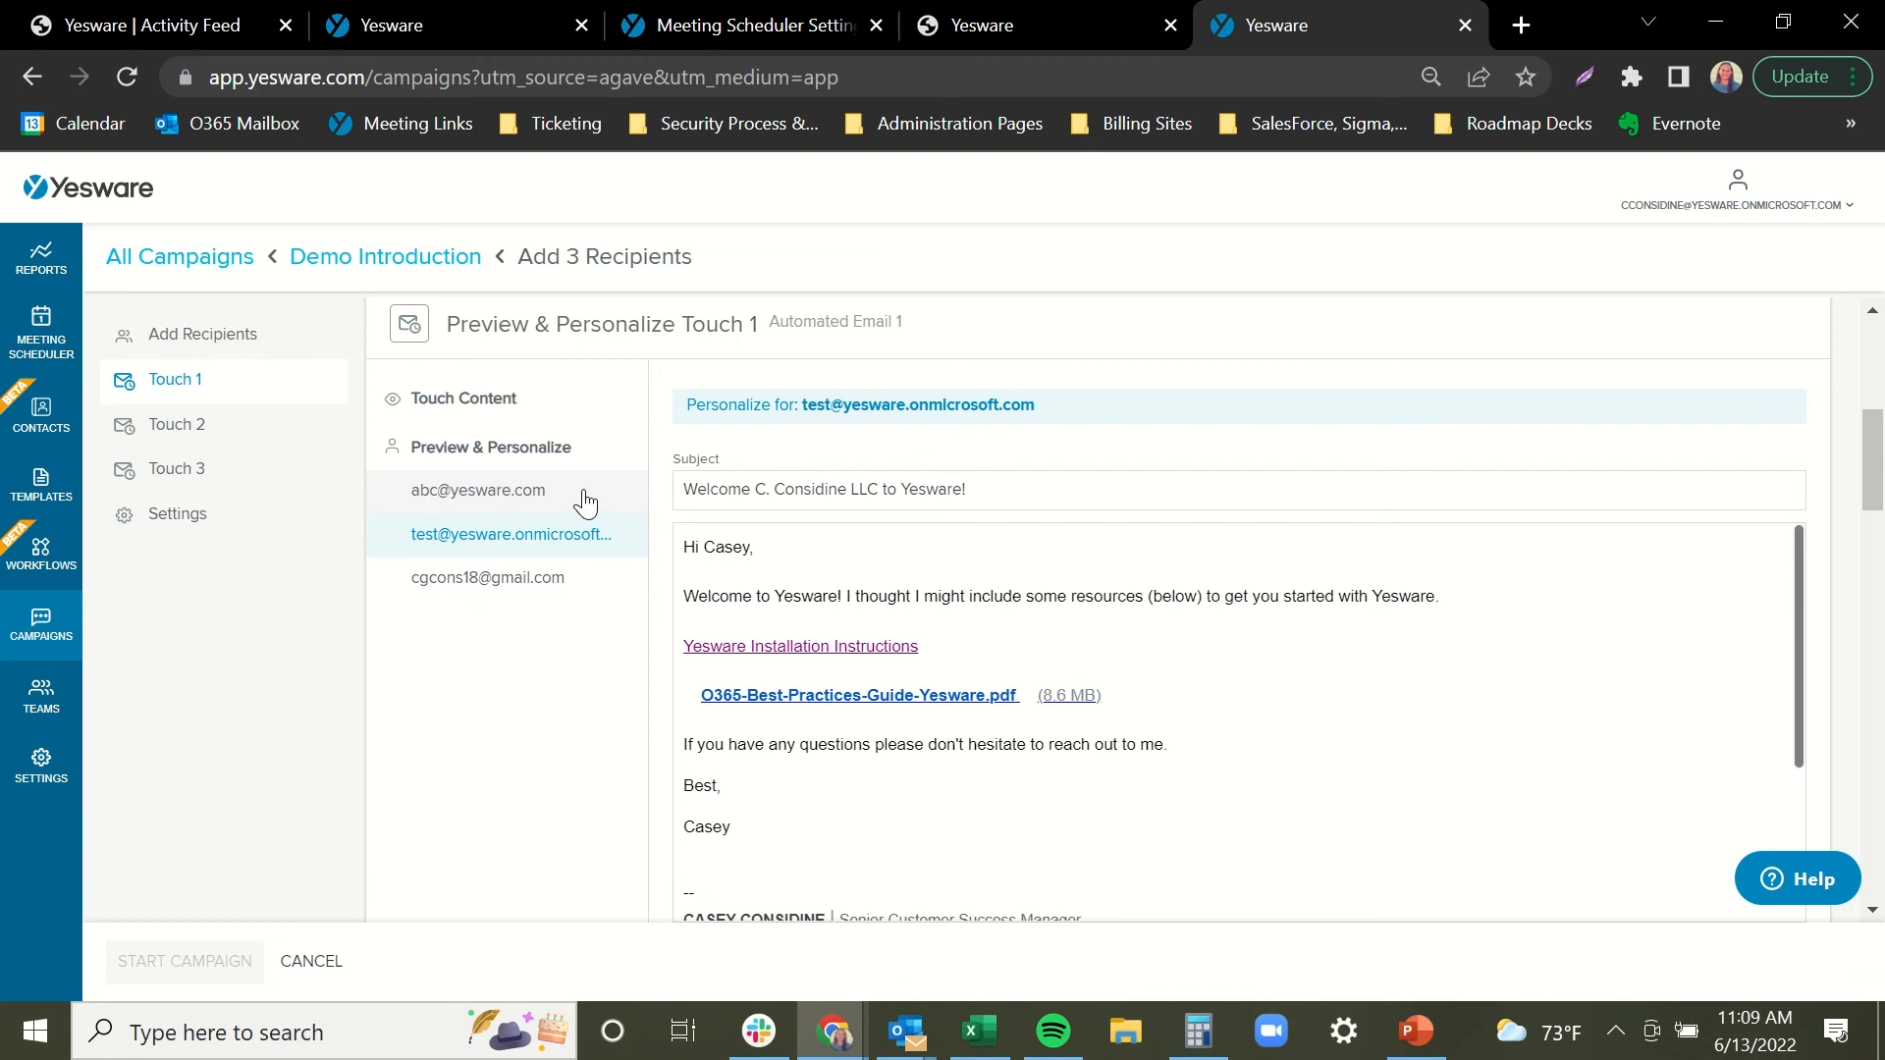
pyautogui.click(585, 503)
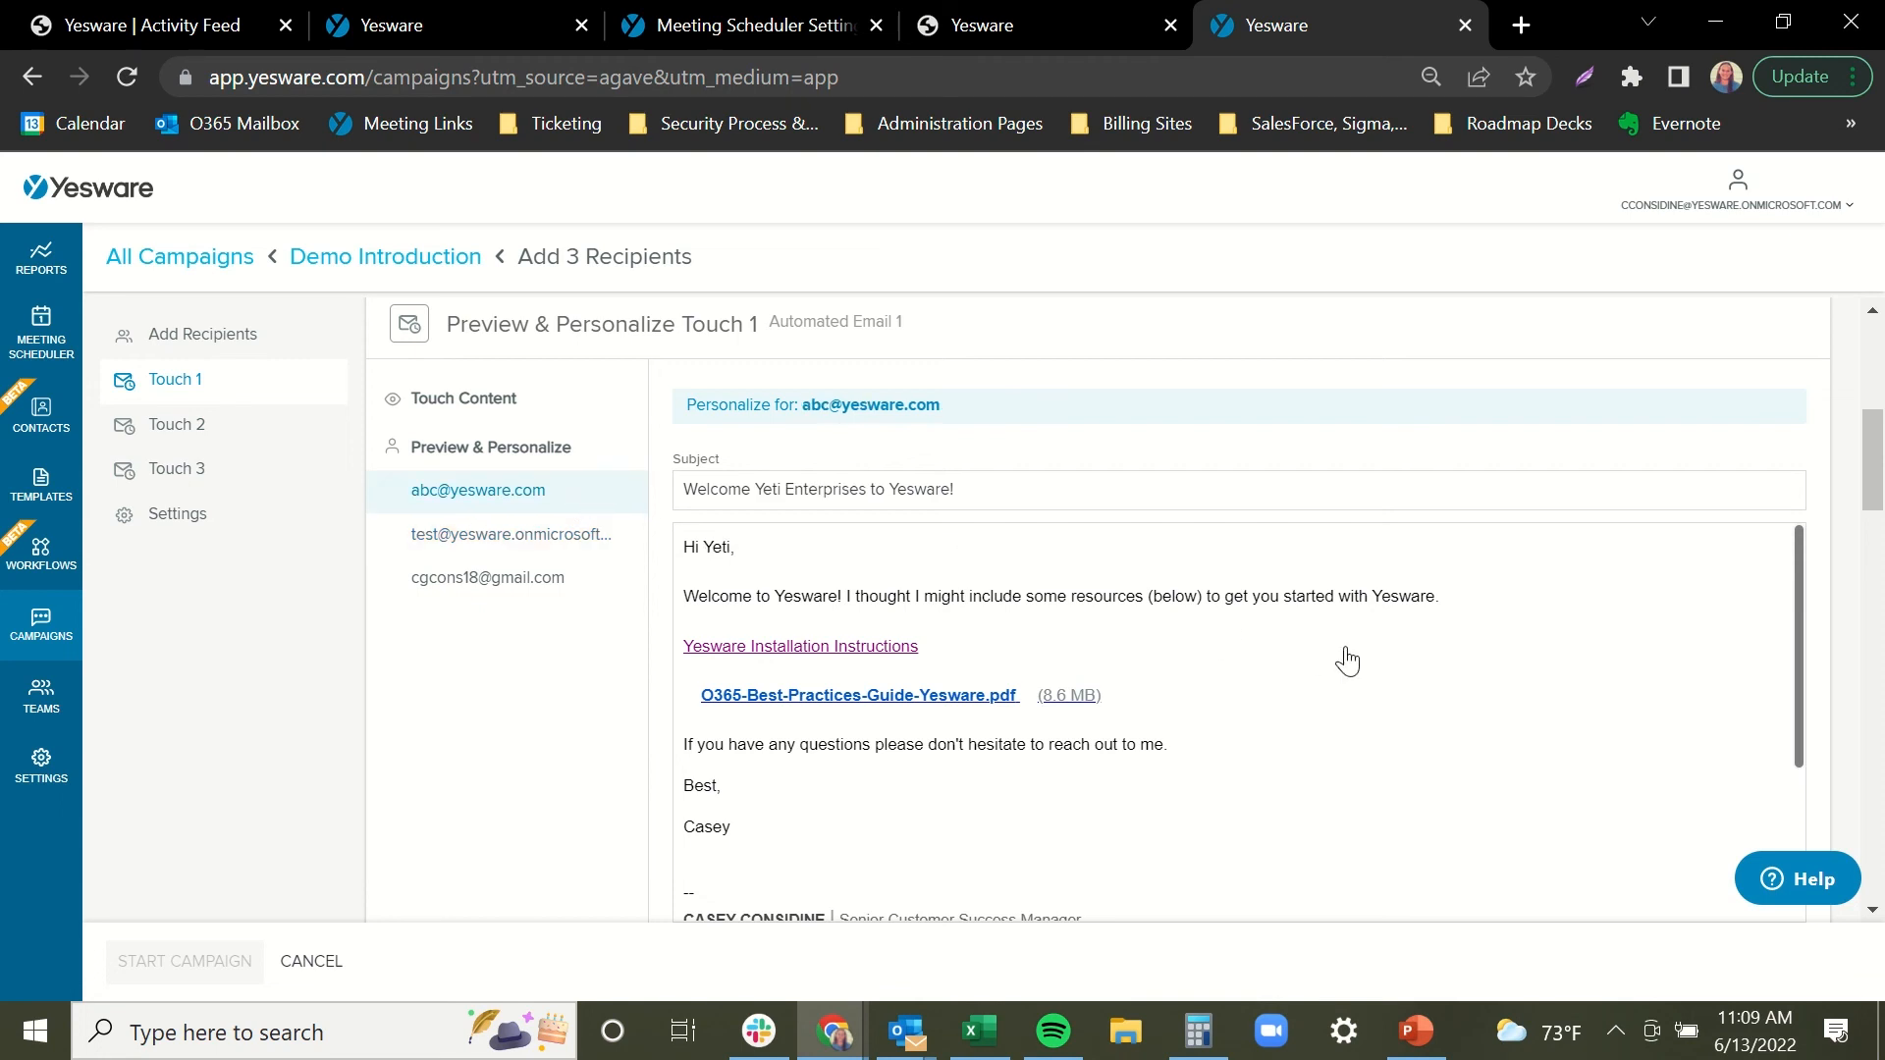
pyautogui.click(1337, 693)
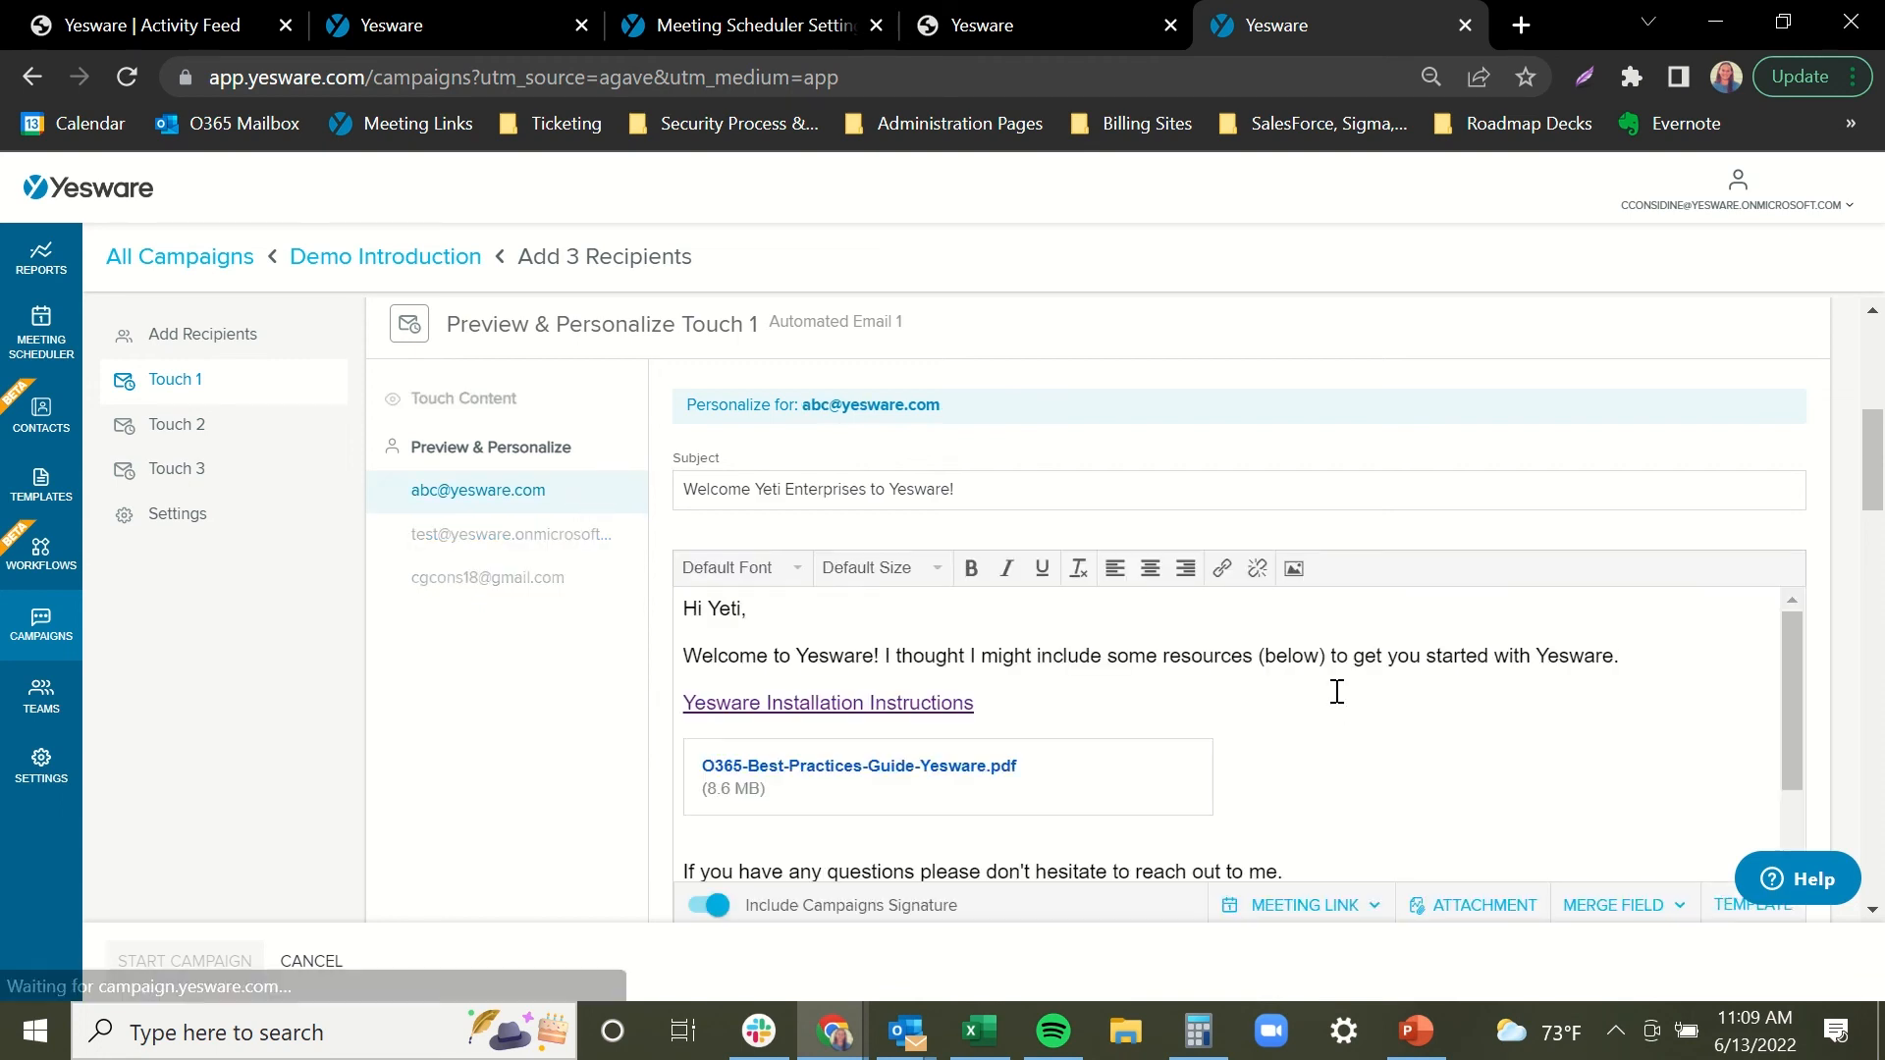
# Add 'P.S. Congratulations on the recent title change!' below the sign-off and apply the personalization.
pyautogui.moveTo(1794, 635); pyautogui.dragTo(1795, 644)
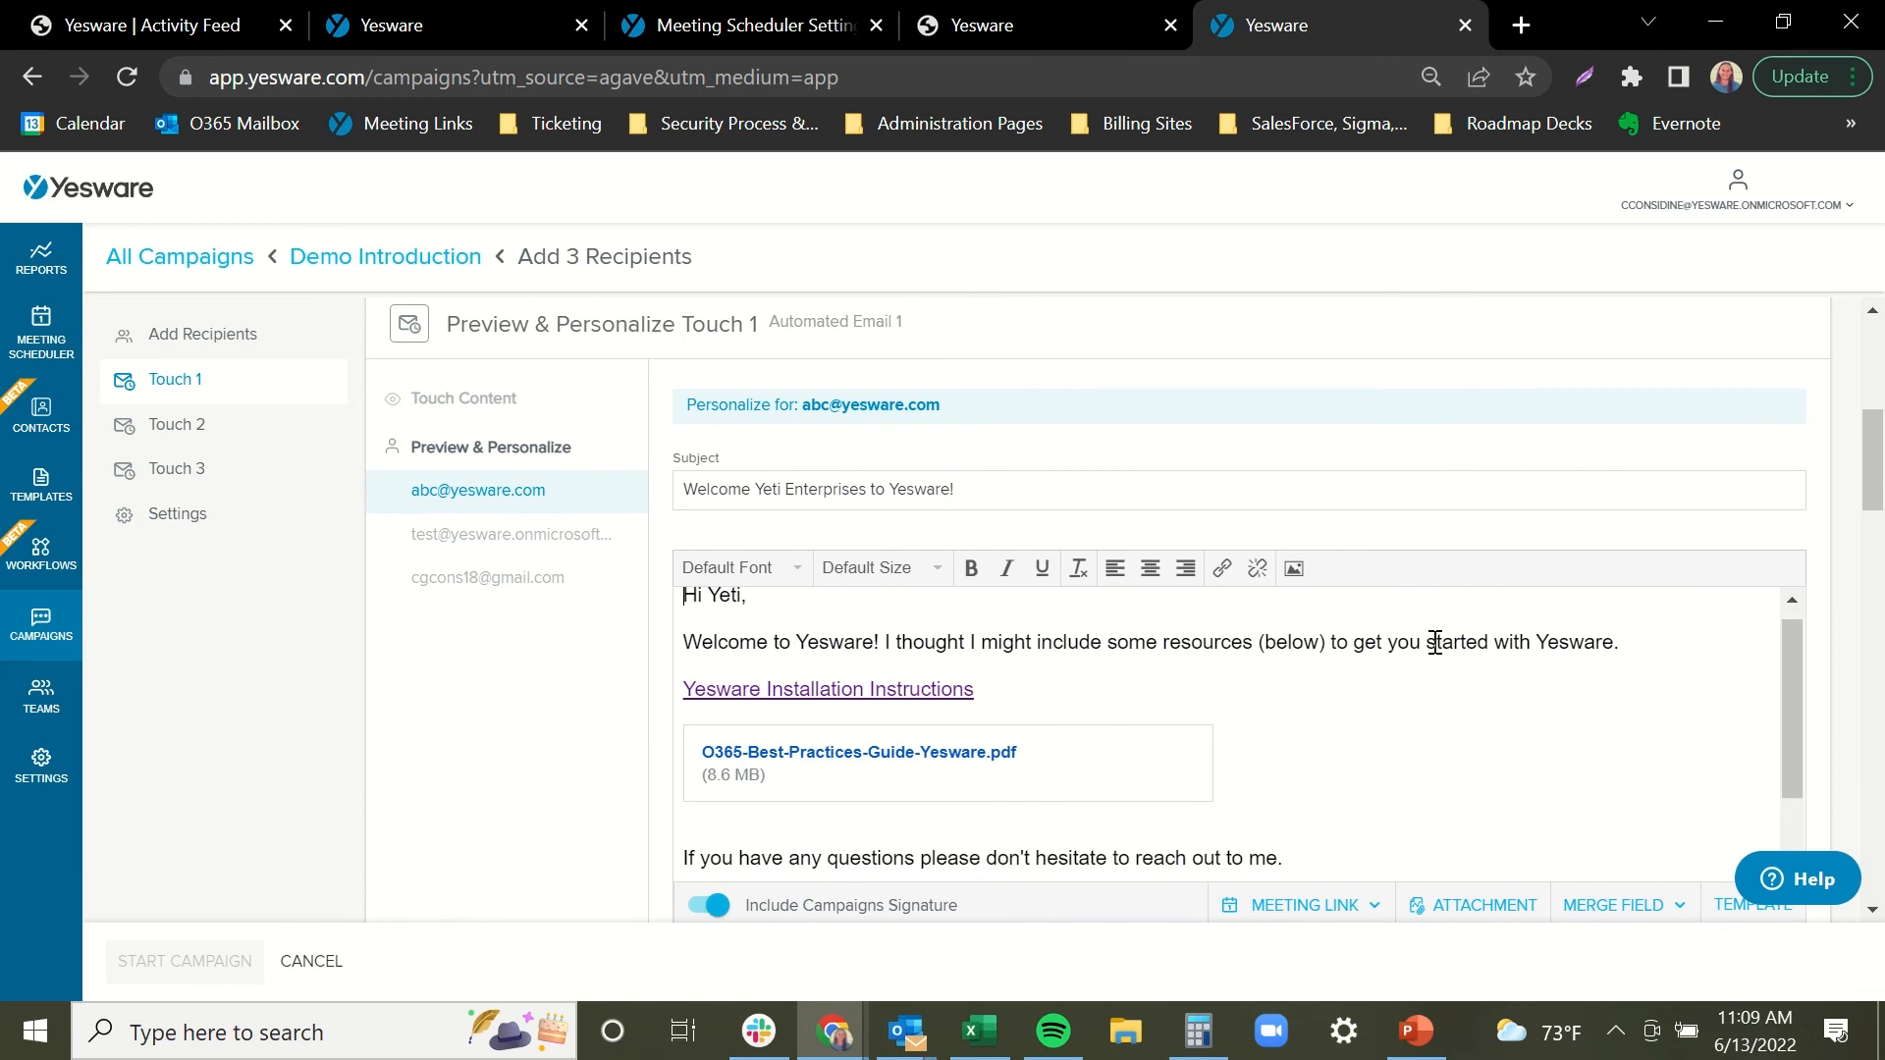
pyautogui.click(1767, 644)
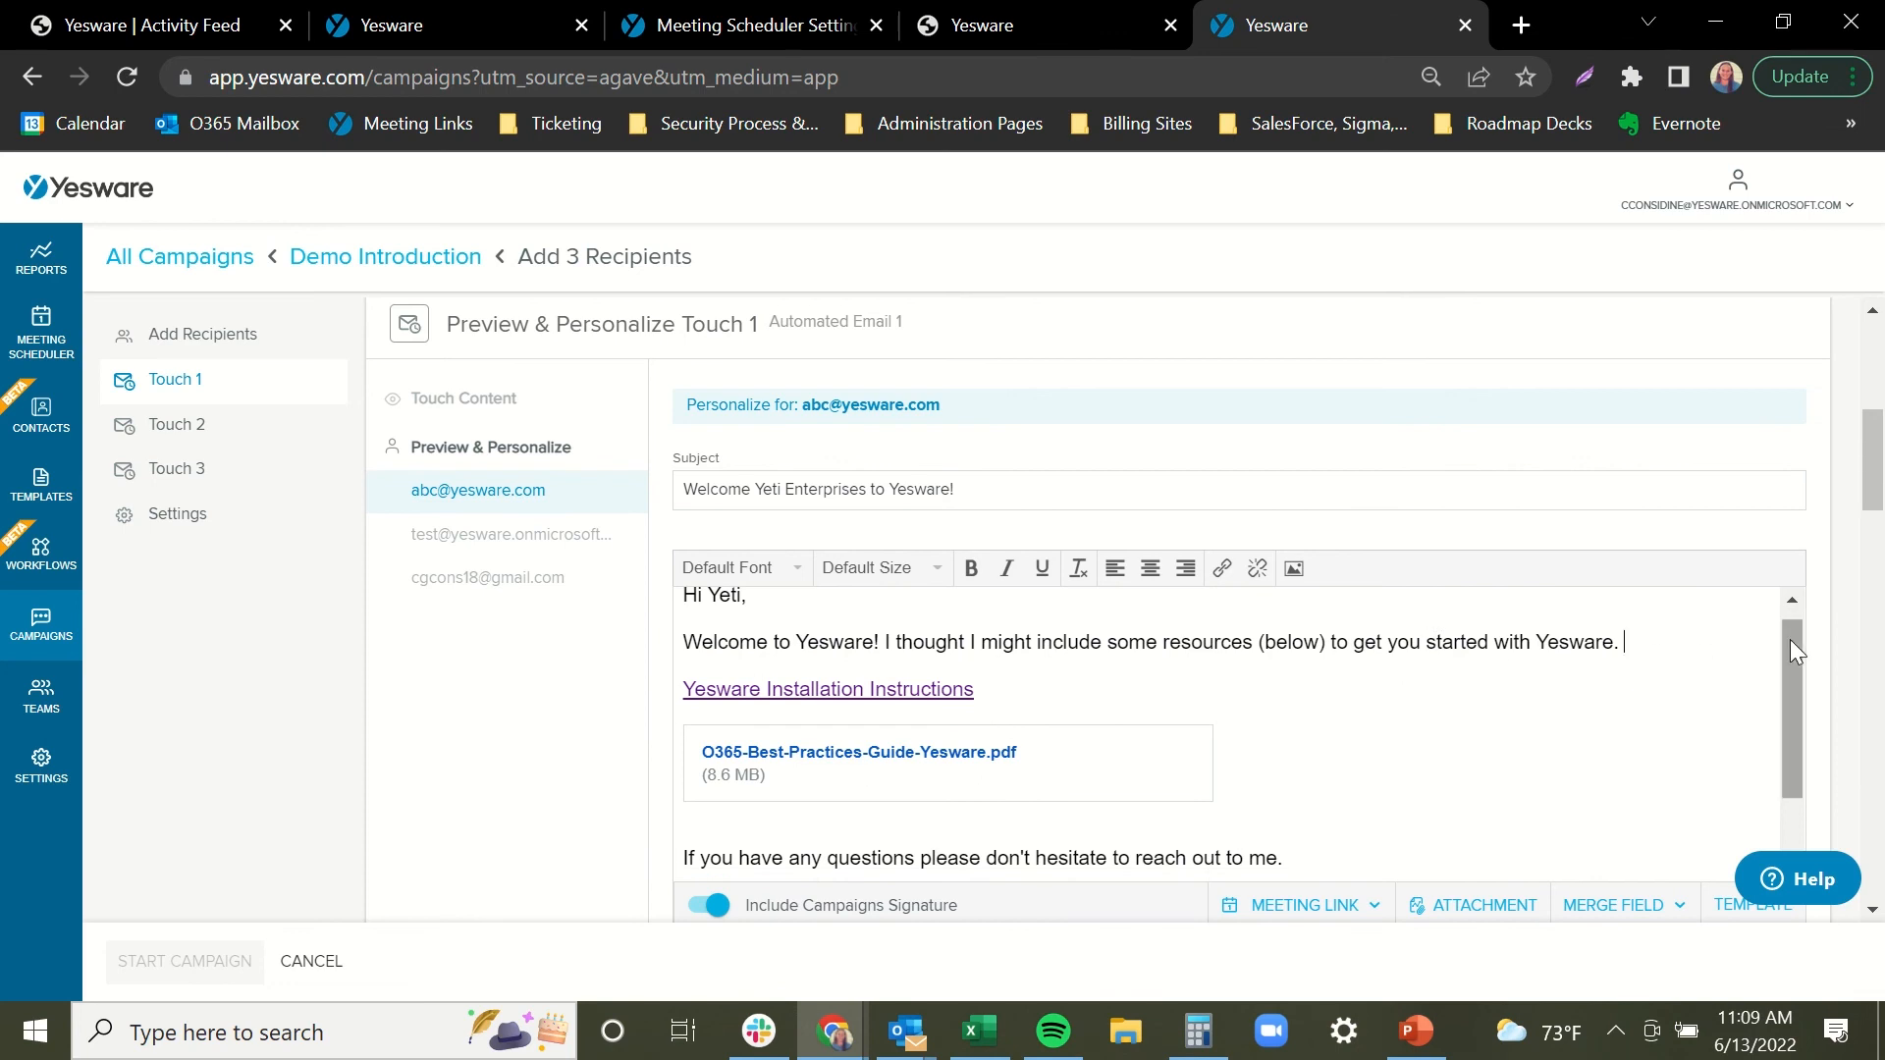
pyautogui.moveTo(1789, 639); pyautogui.dragTo(1788, 747)
pyautogui.click(911, 847)
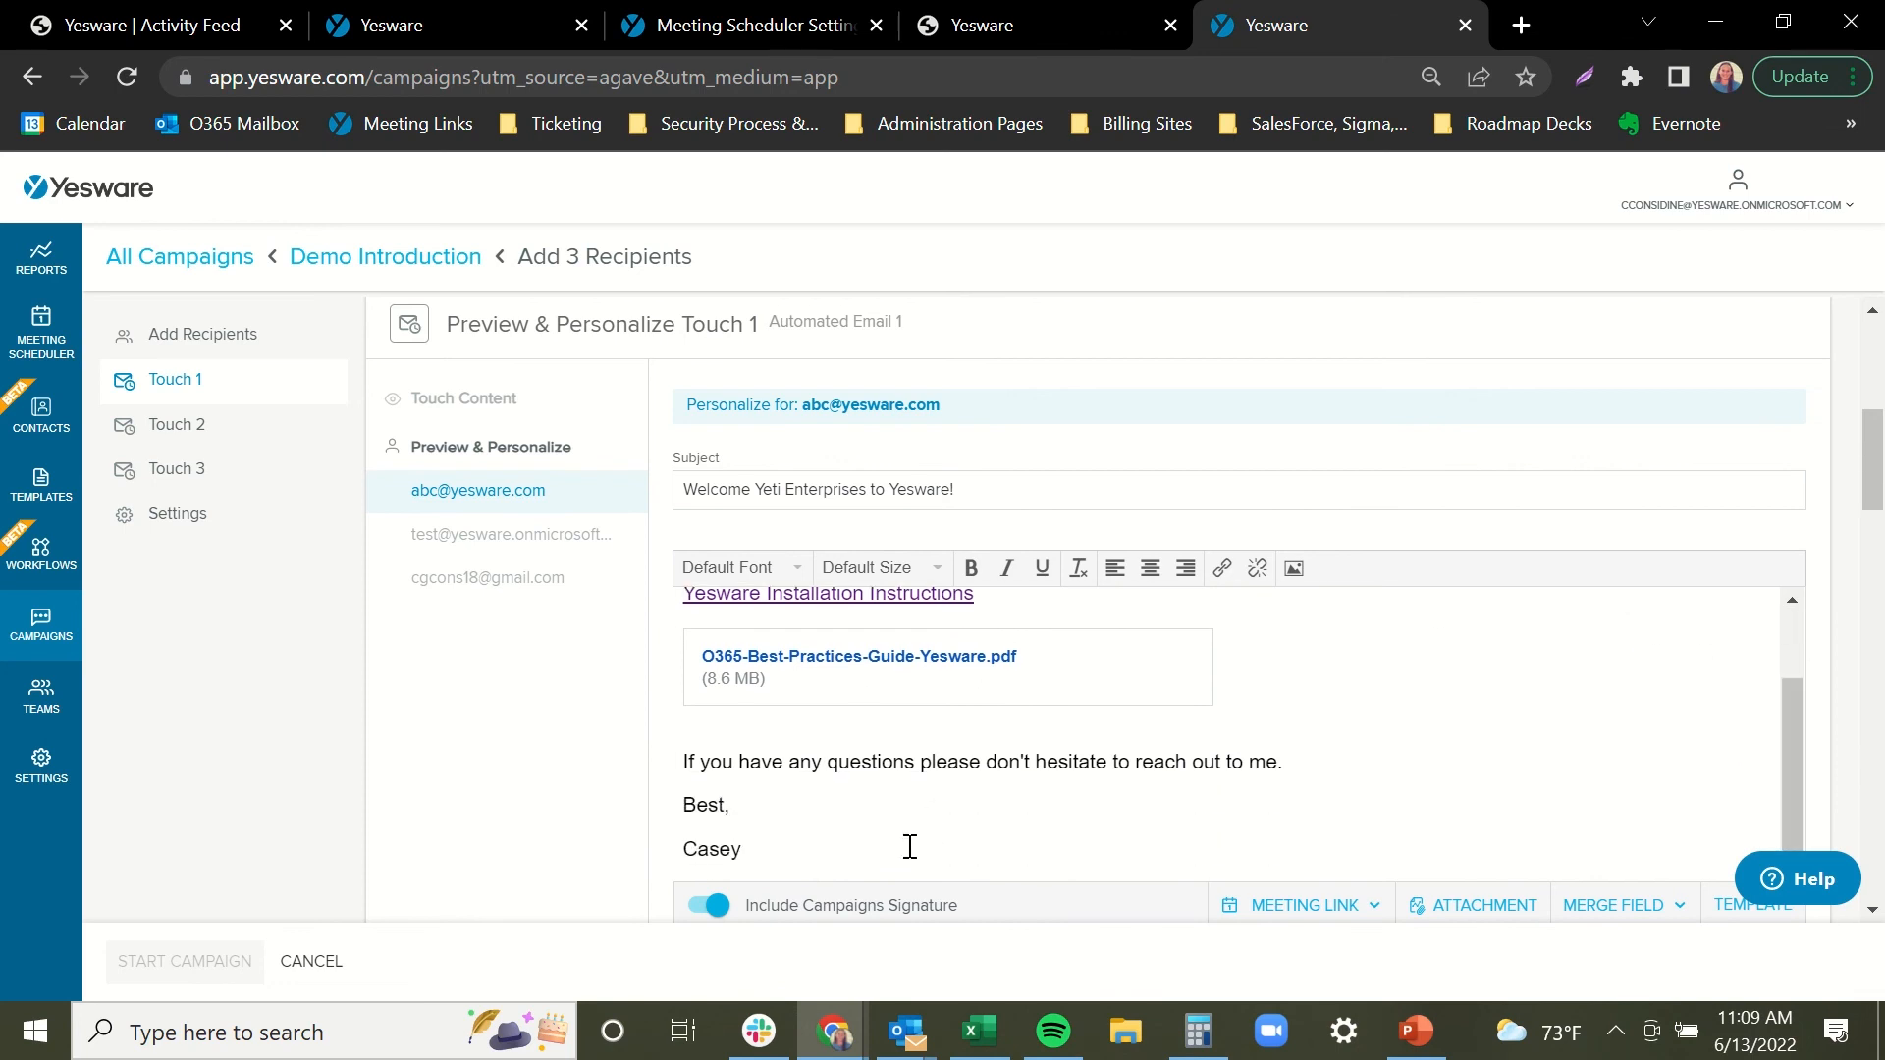
pyautogui.press('Return')
pyautogui.write('P.S')
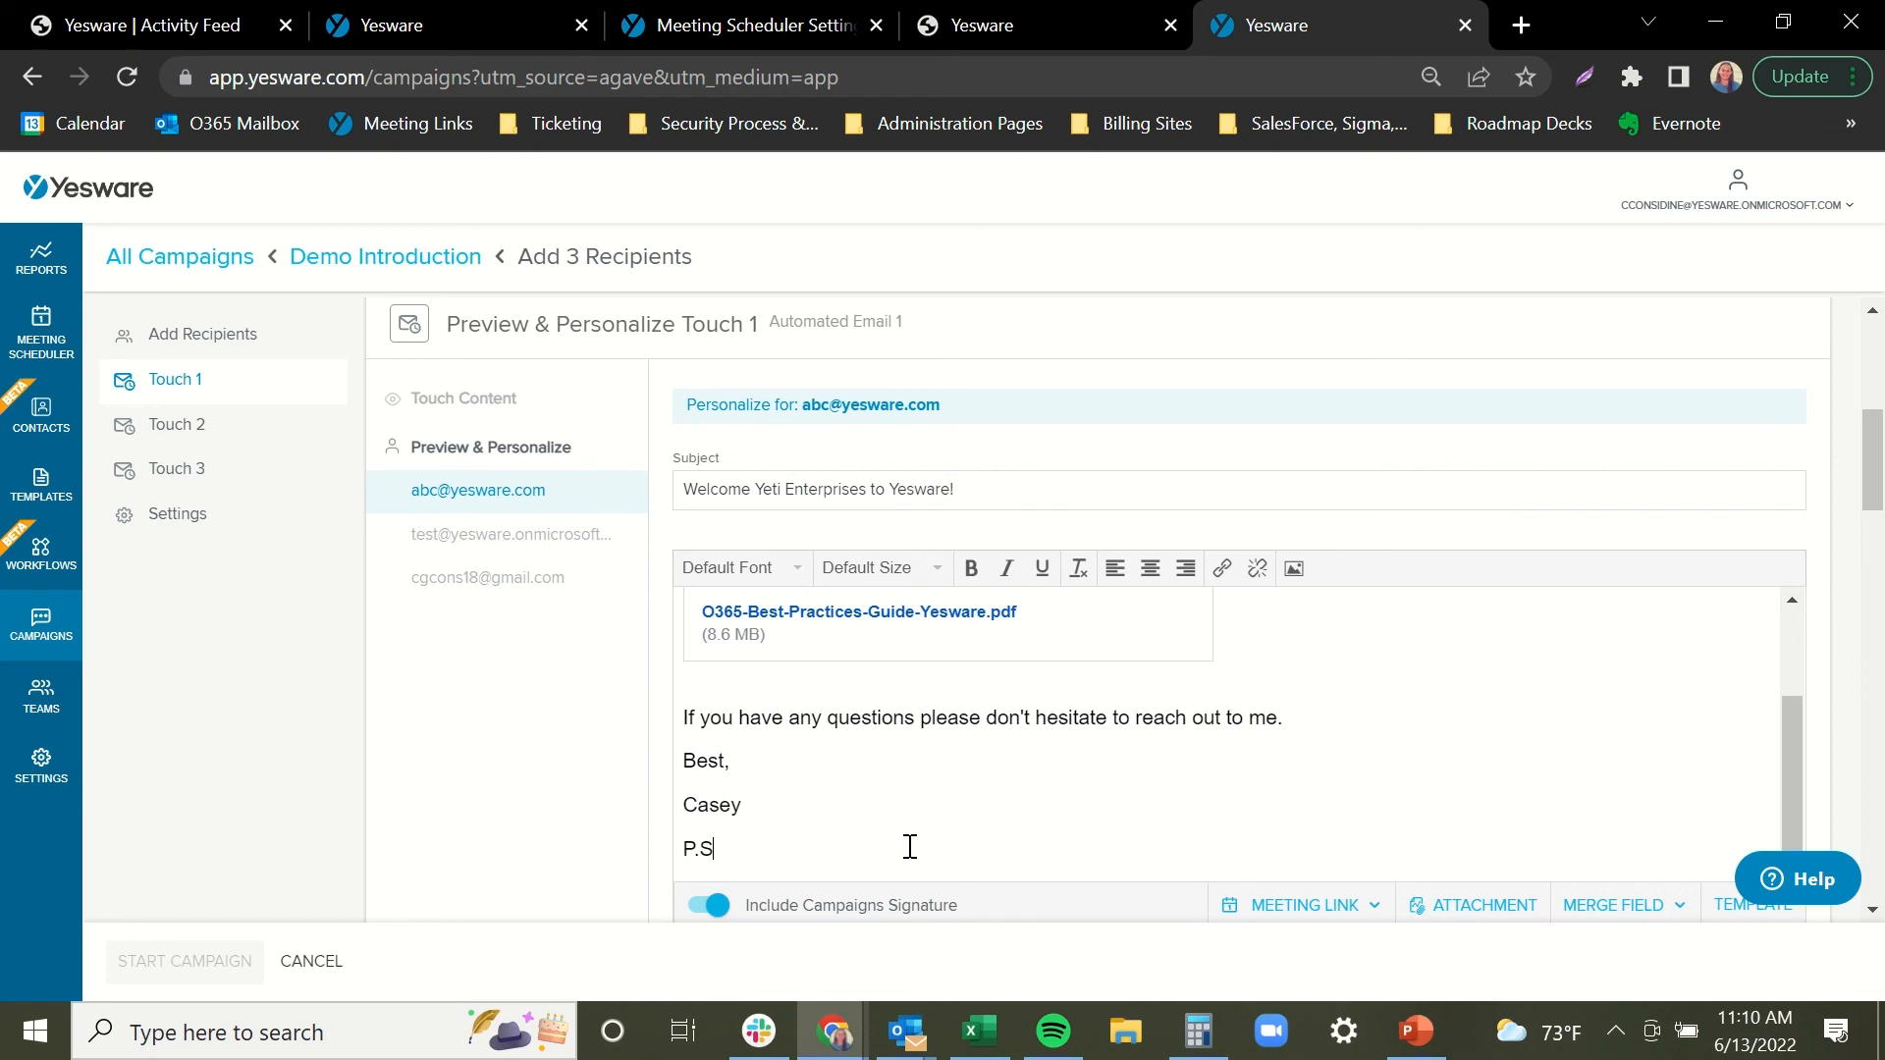
pyautogui.write('. Congratulations on the recent ')
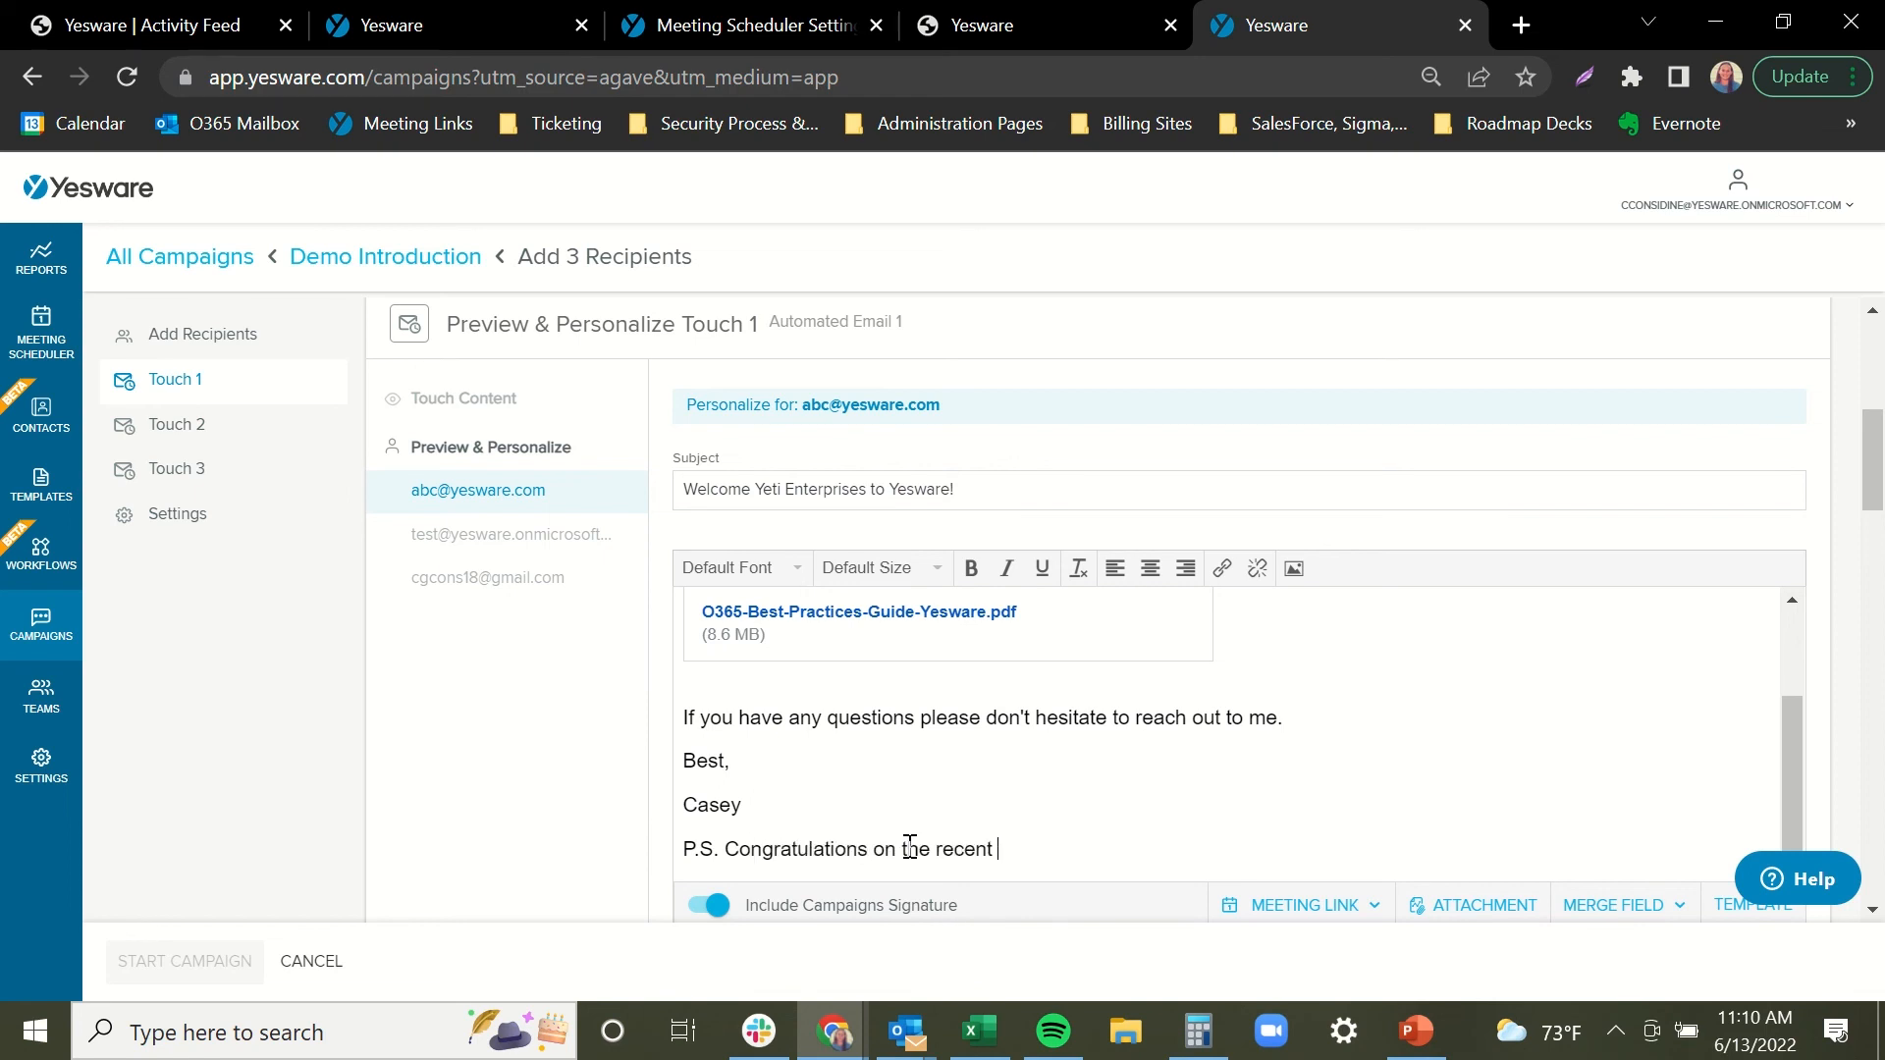
pyautogui.write('title change!')
pyautogui.scroll(-2, 1821, 503)
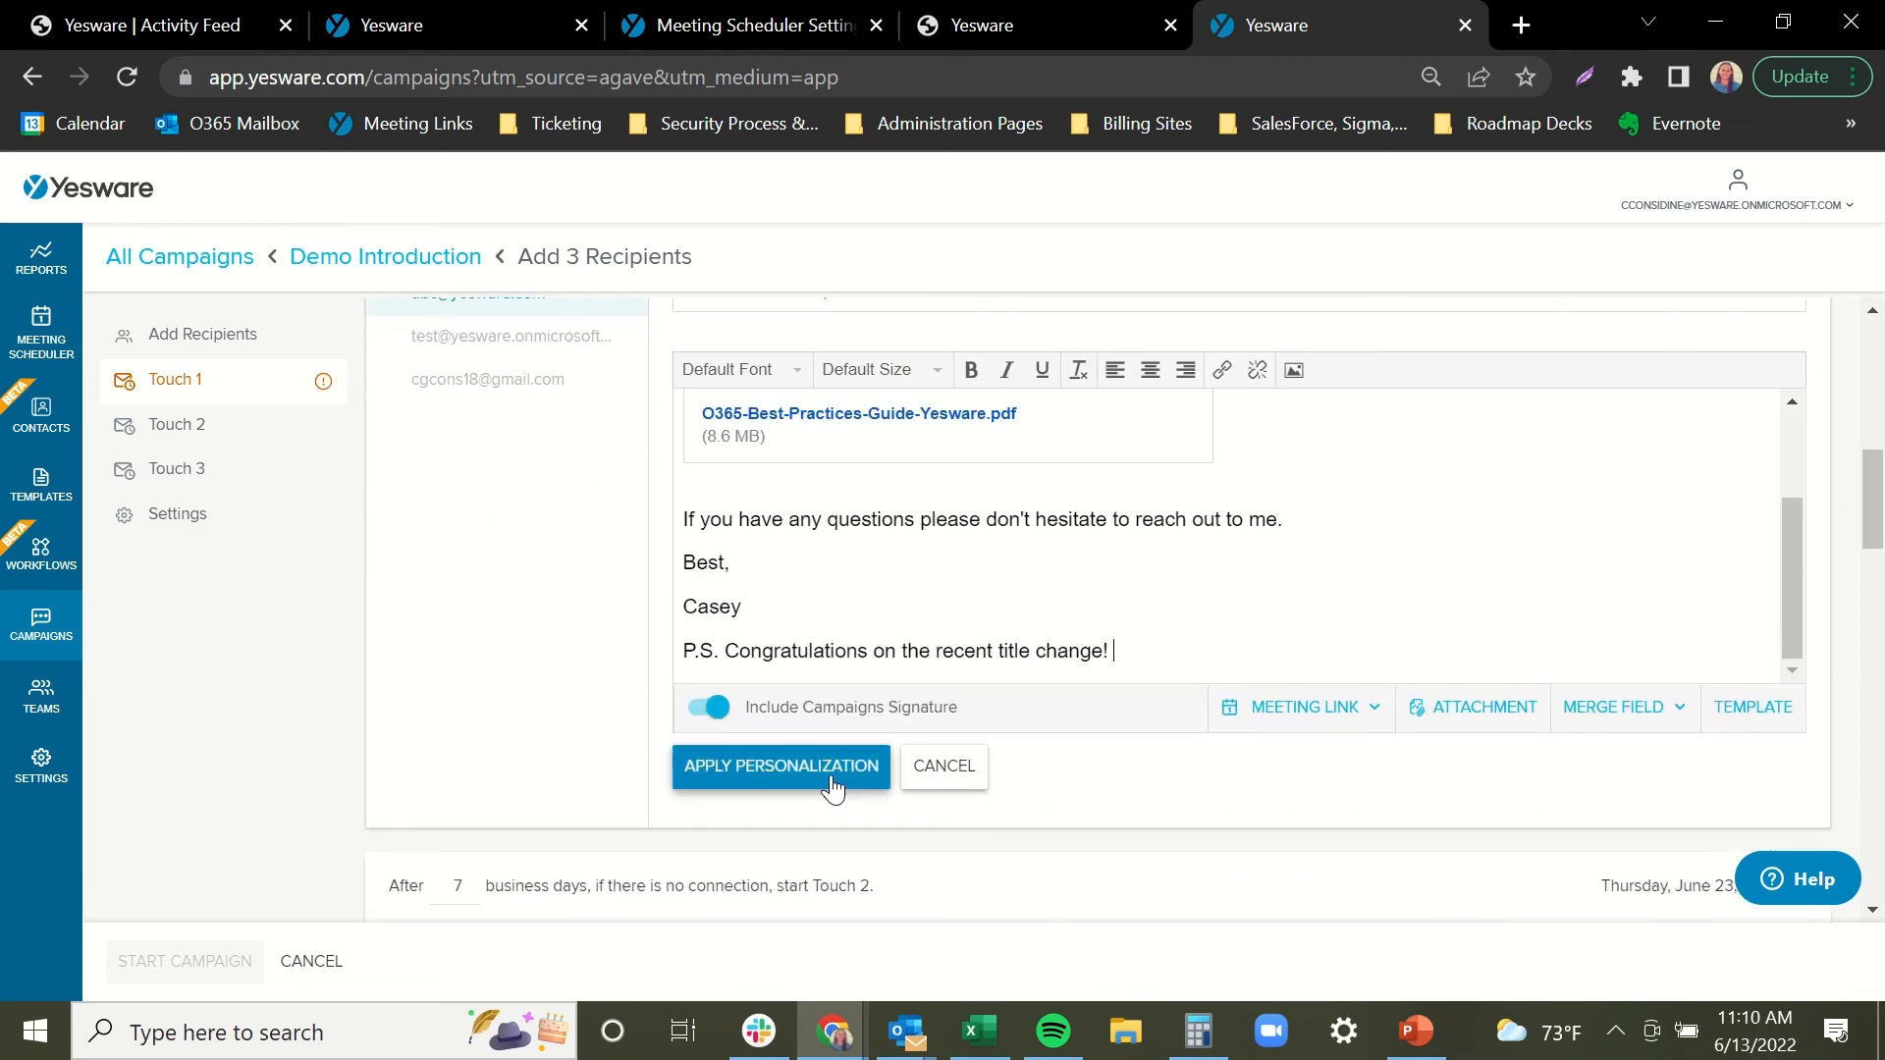
pyautogui.click(832, 786)
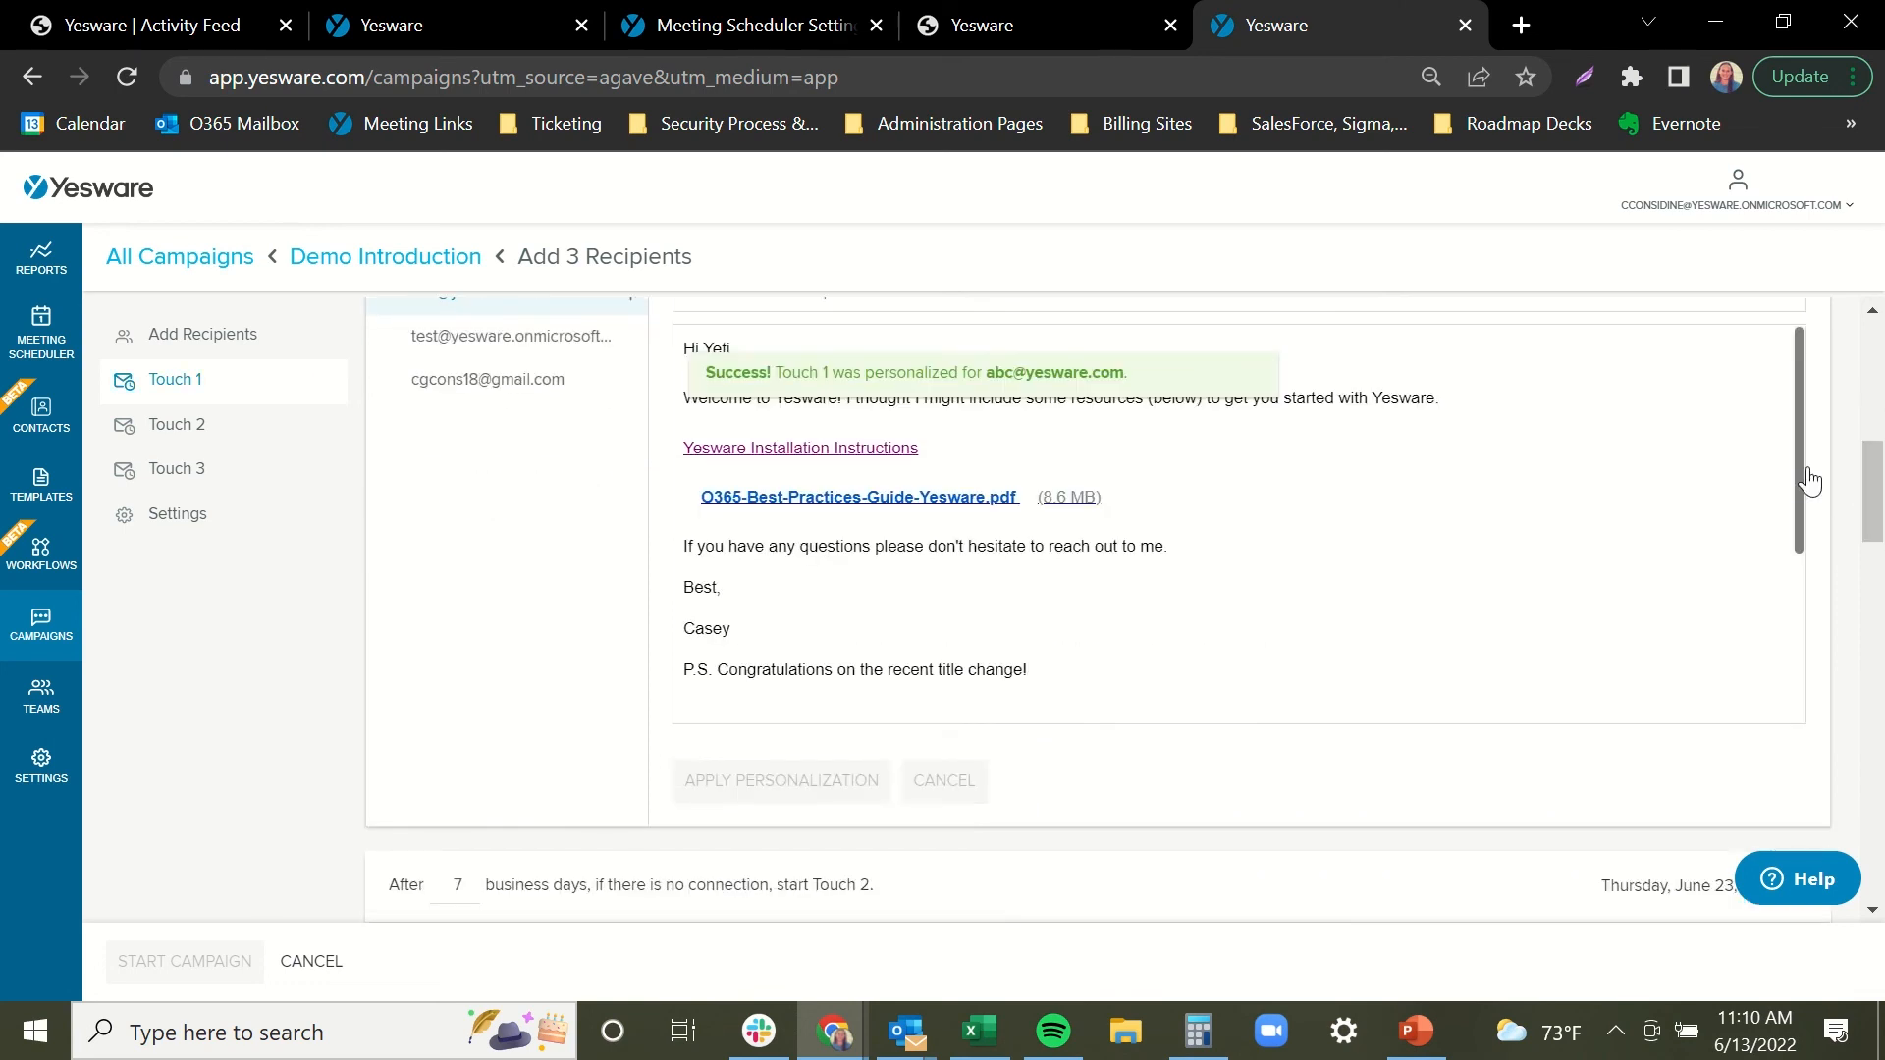
pyautogui.moveTo(1869, 465)
pyautogui.mouseDown()
pyautogui.moveTo(1870, 414)
pyautogui.moveTo(1865, 436)
pyautogui.mouseUp()
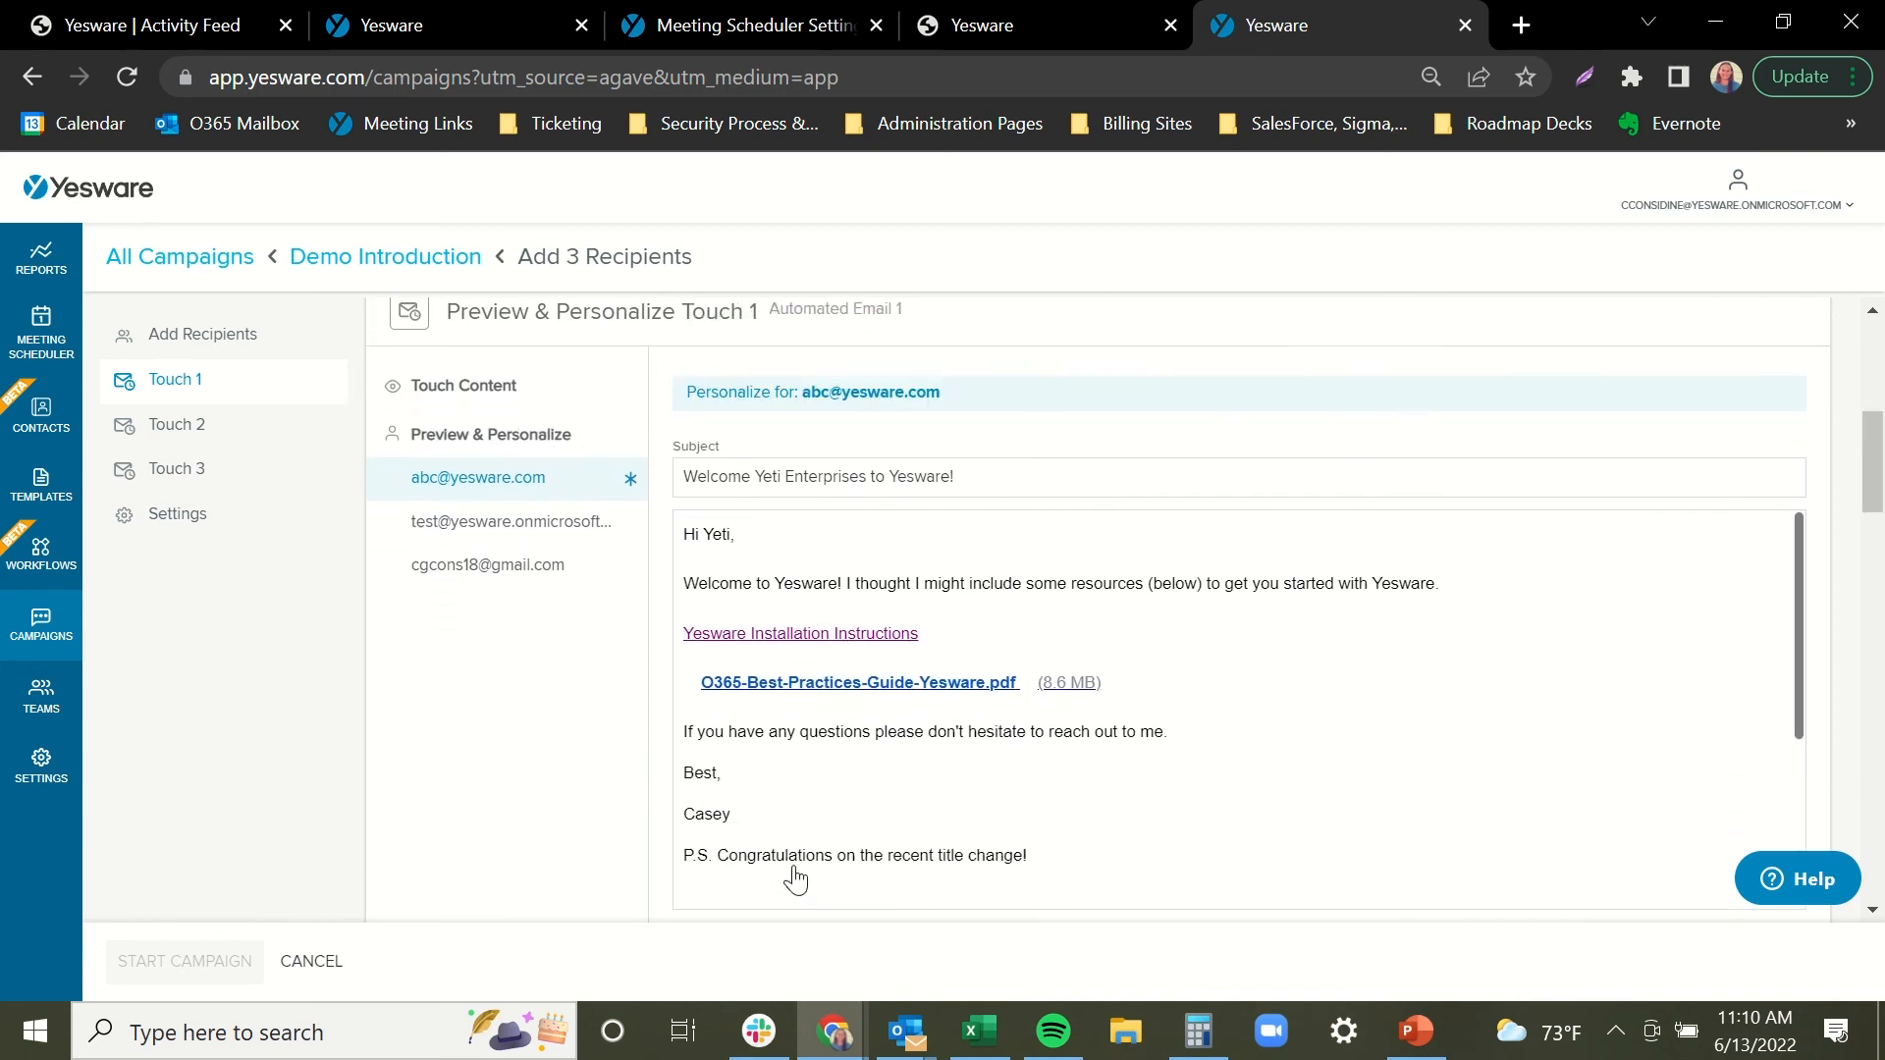
# Preview Touch 1 for the second and third recipients, then return to the shared template.
pyautogui.click(556, 530)
pyautogui.click(547, 579)
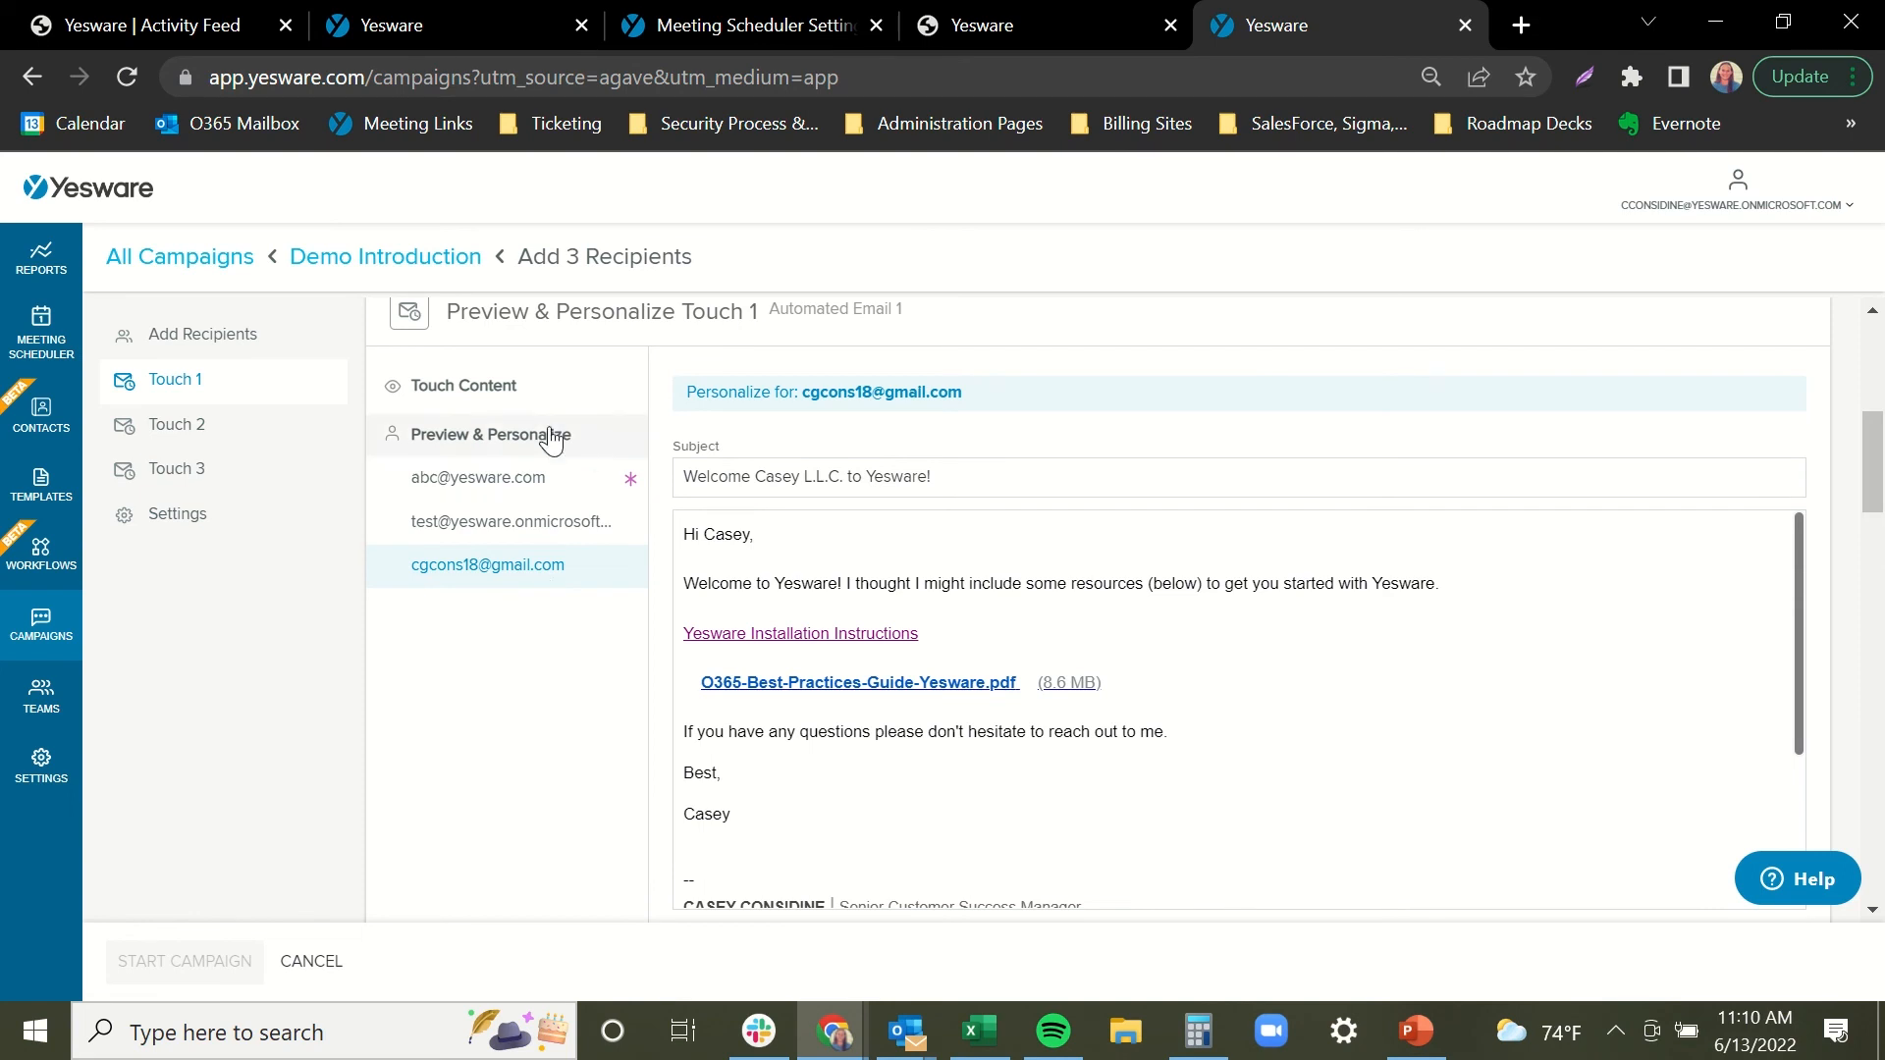
pyautogui.click(593, 401)
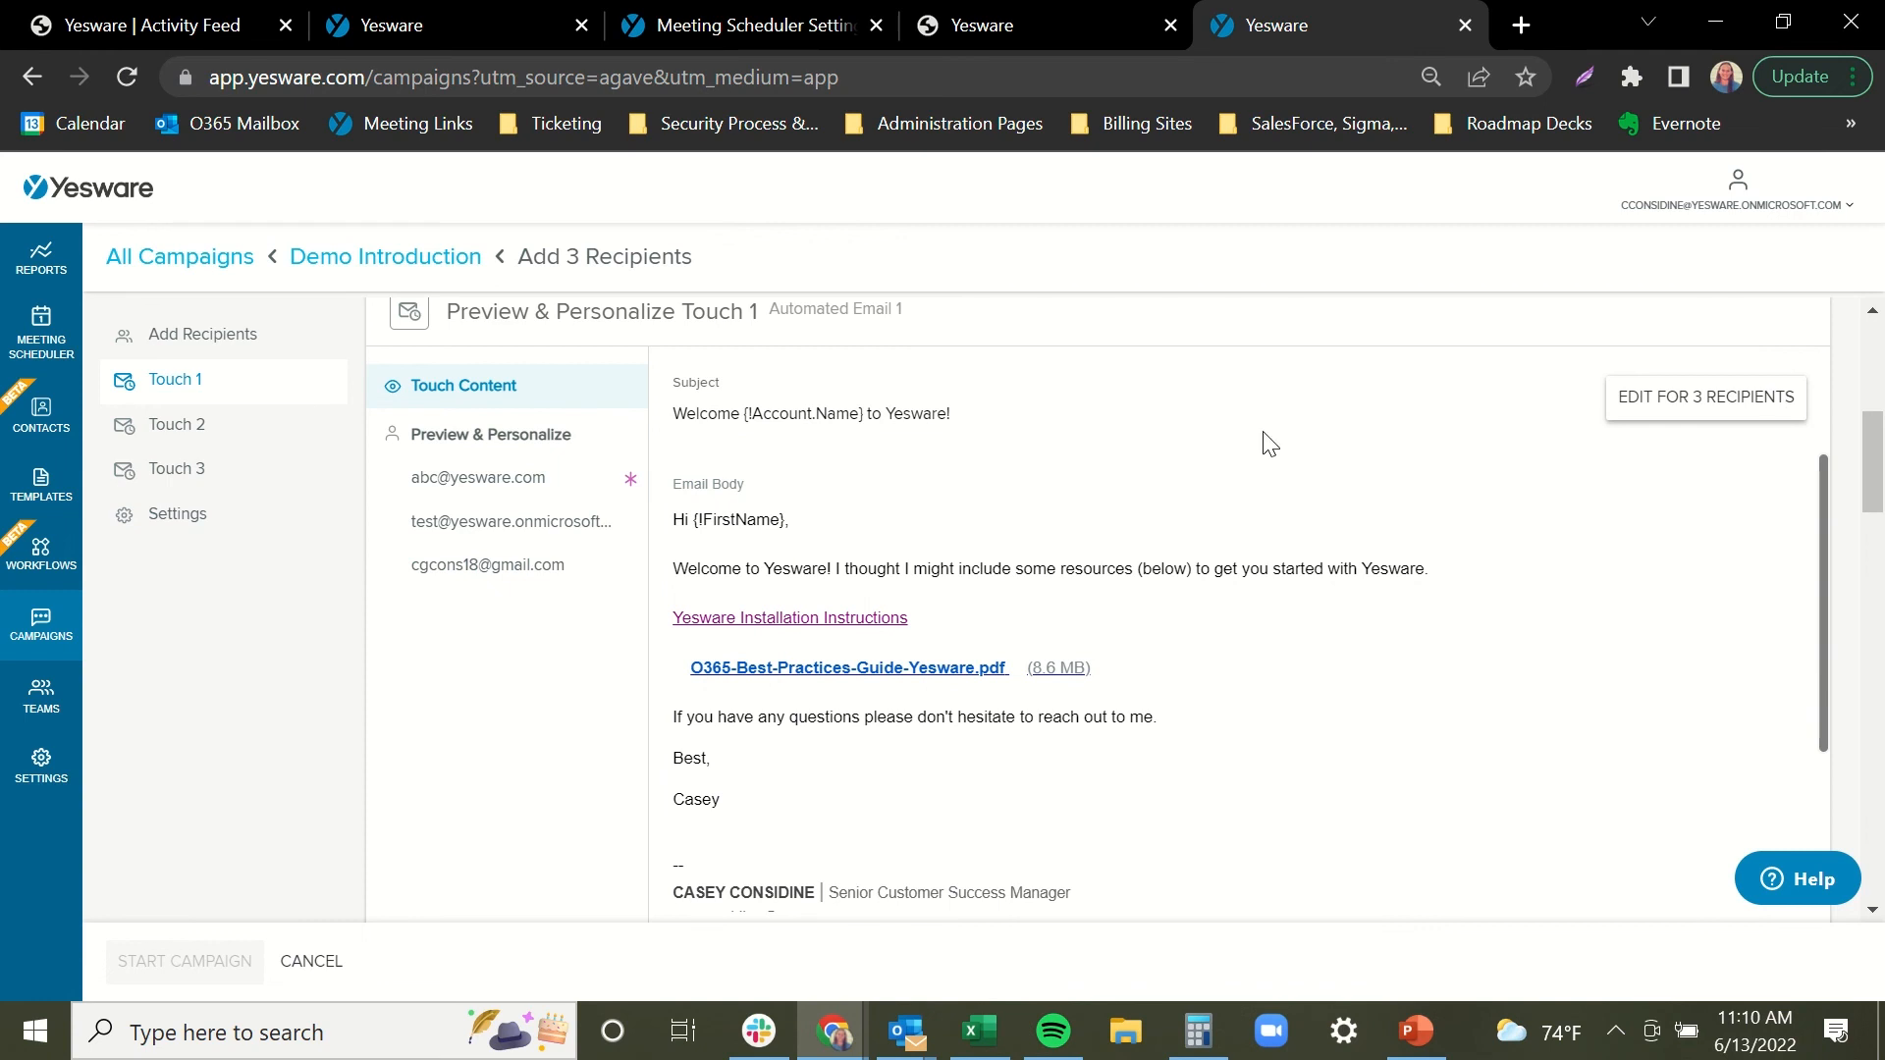
# Set Touch 1 to send on June 15, 2022 at 11:00am EDT.
pyautogui.scroll(-2, 1875, 429)
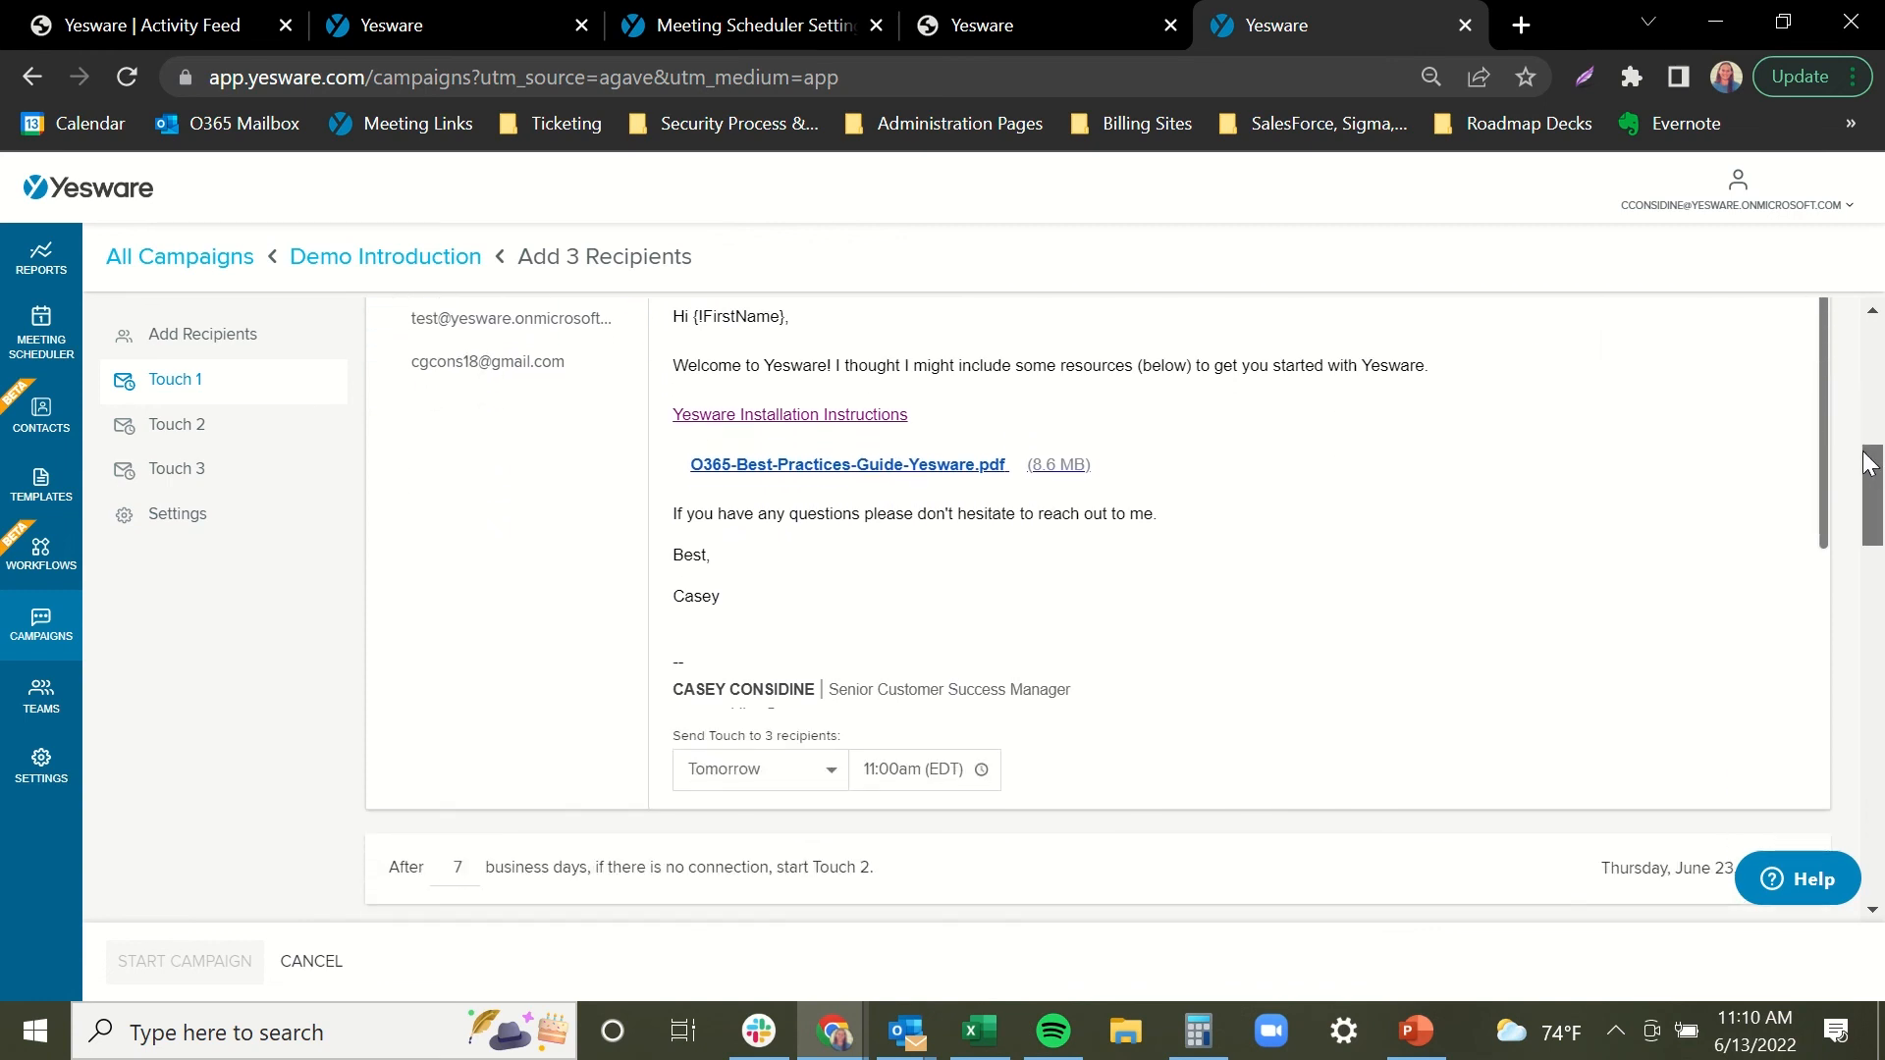
pyautogui.click(833, 779)
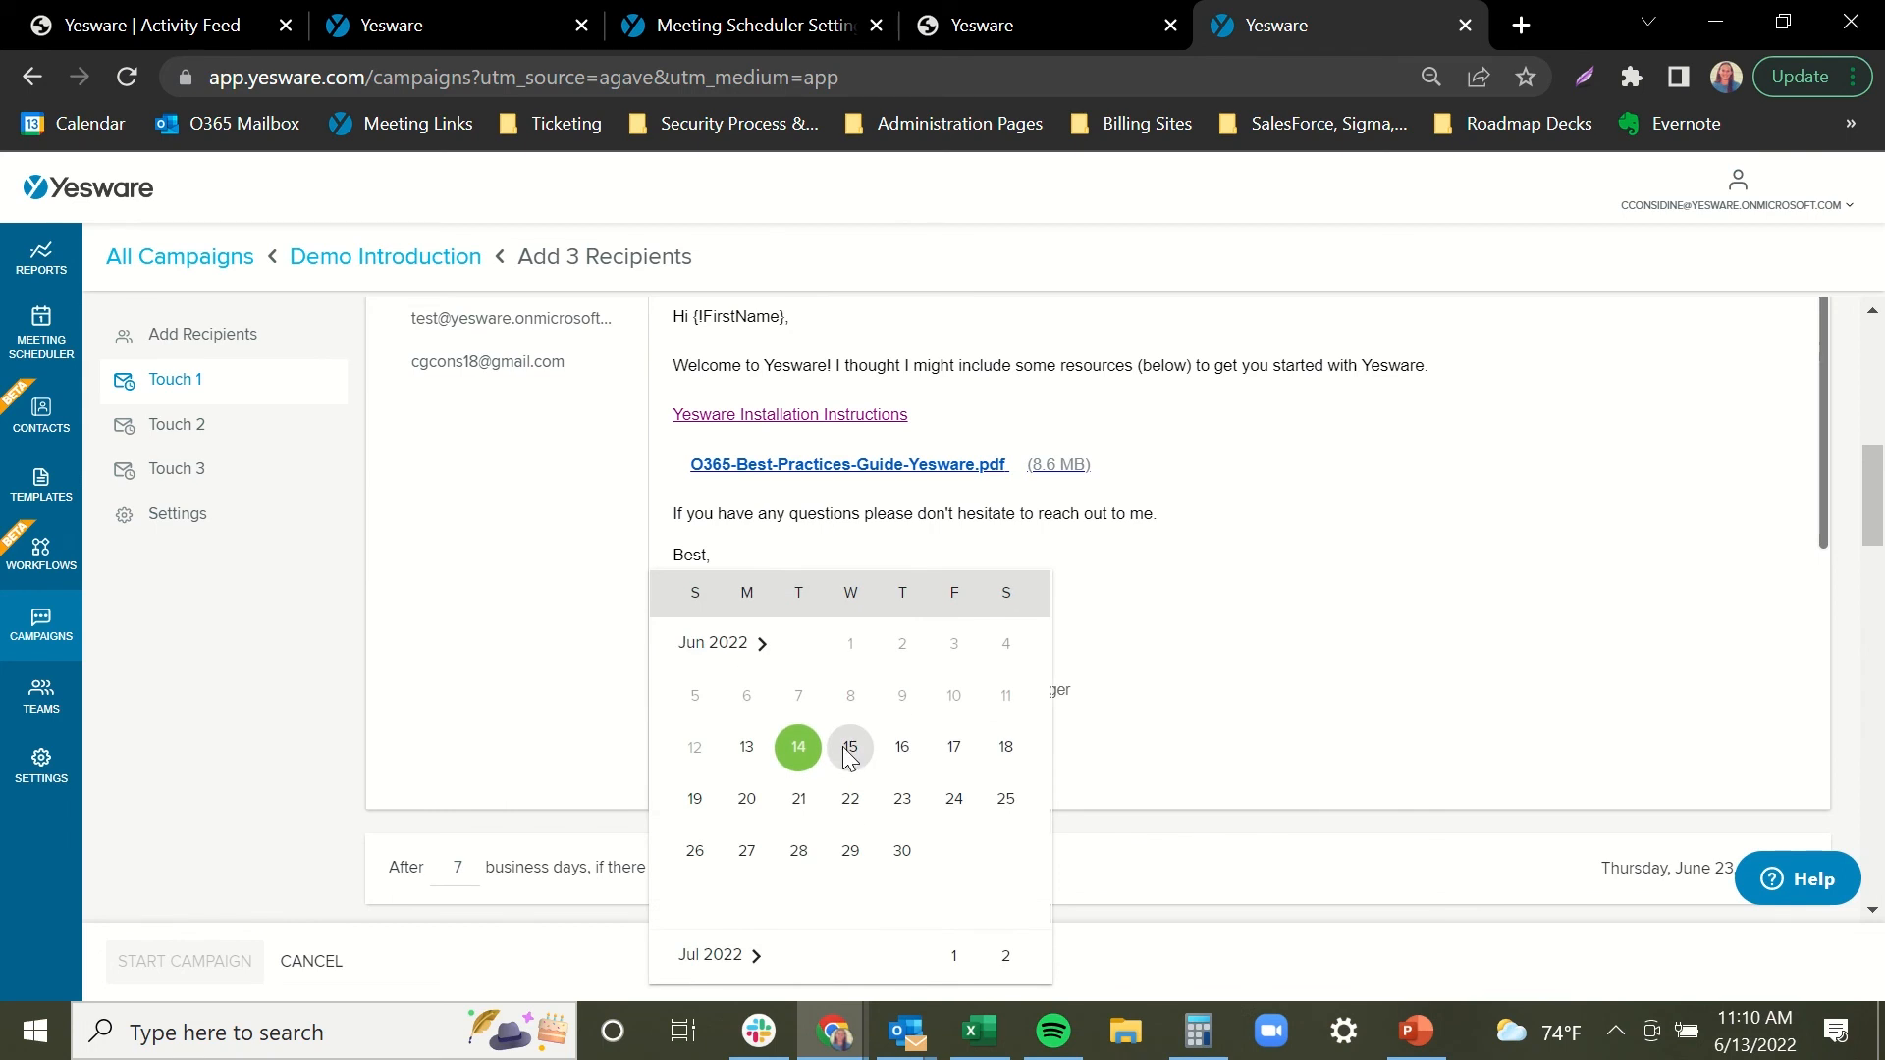
pyautogui.click(849, 748)
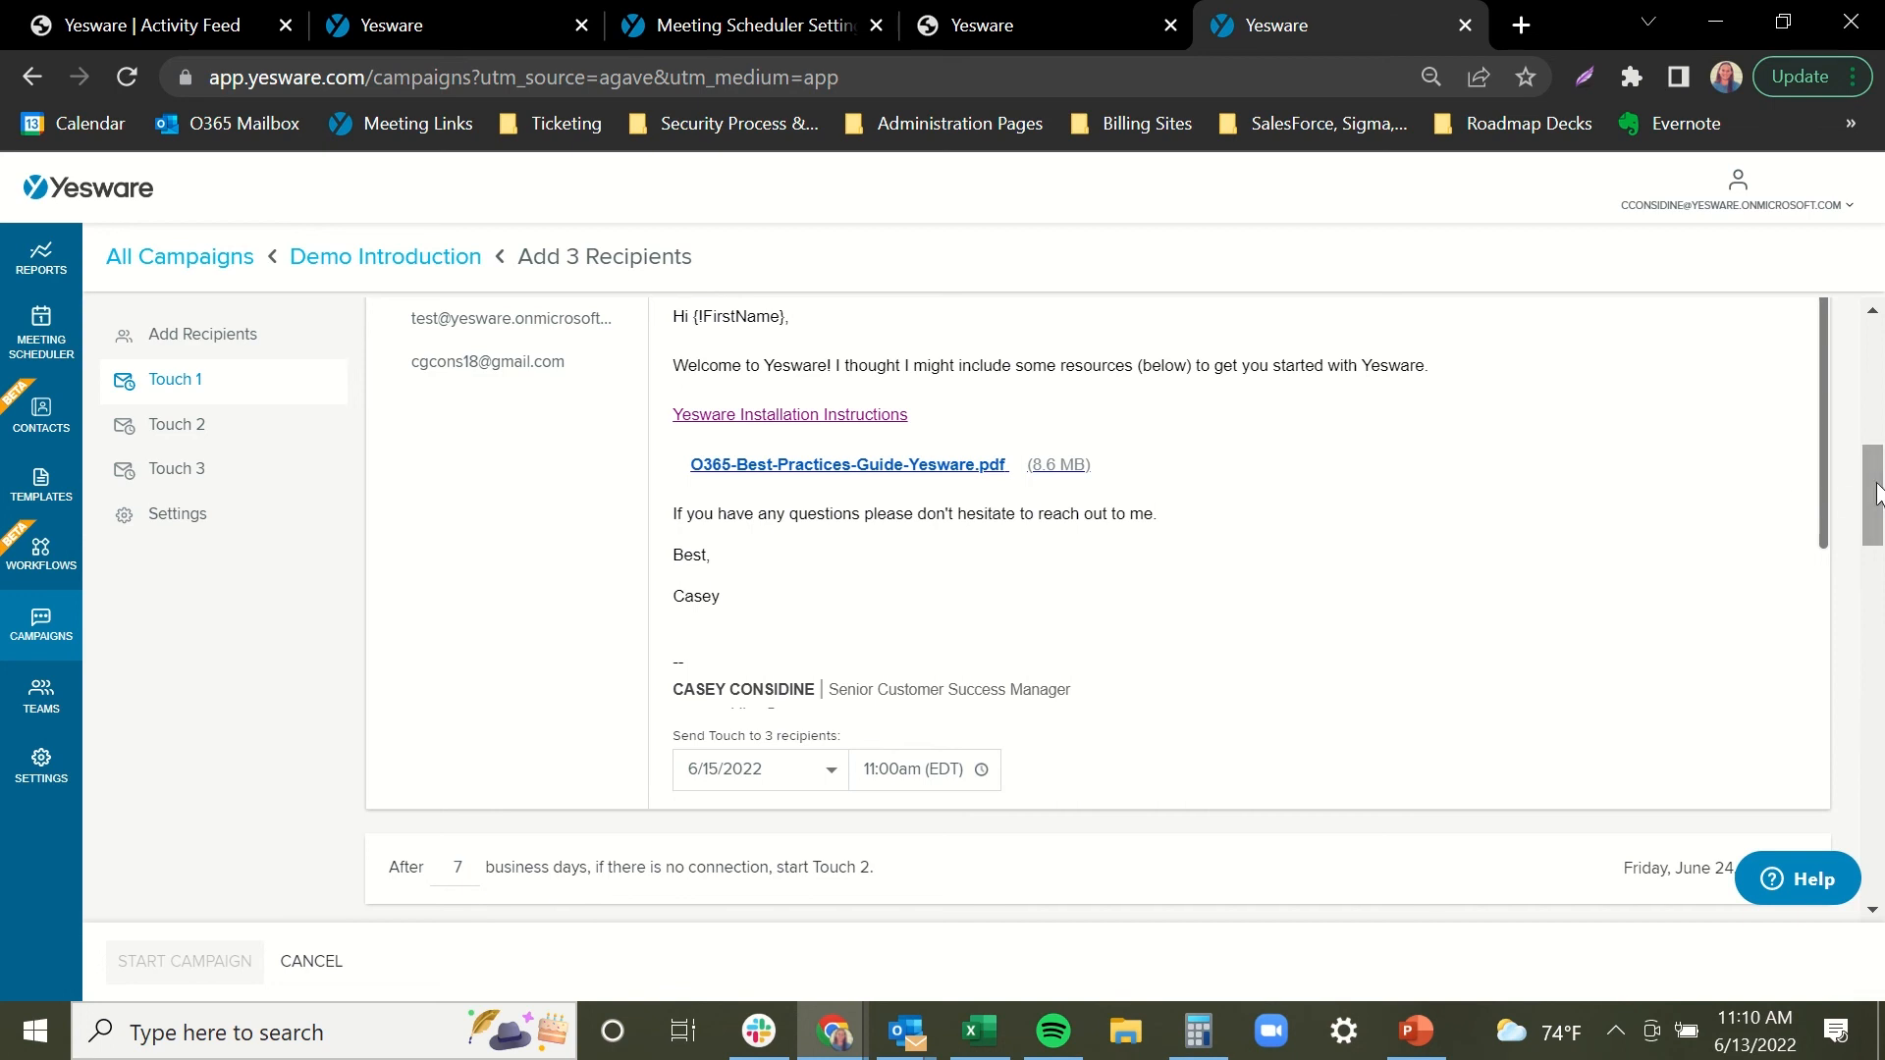
pyautogui.moveTo(1875, 494); pyautogui.dragTo(1878, 501)
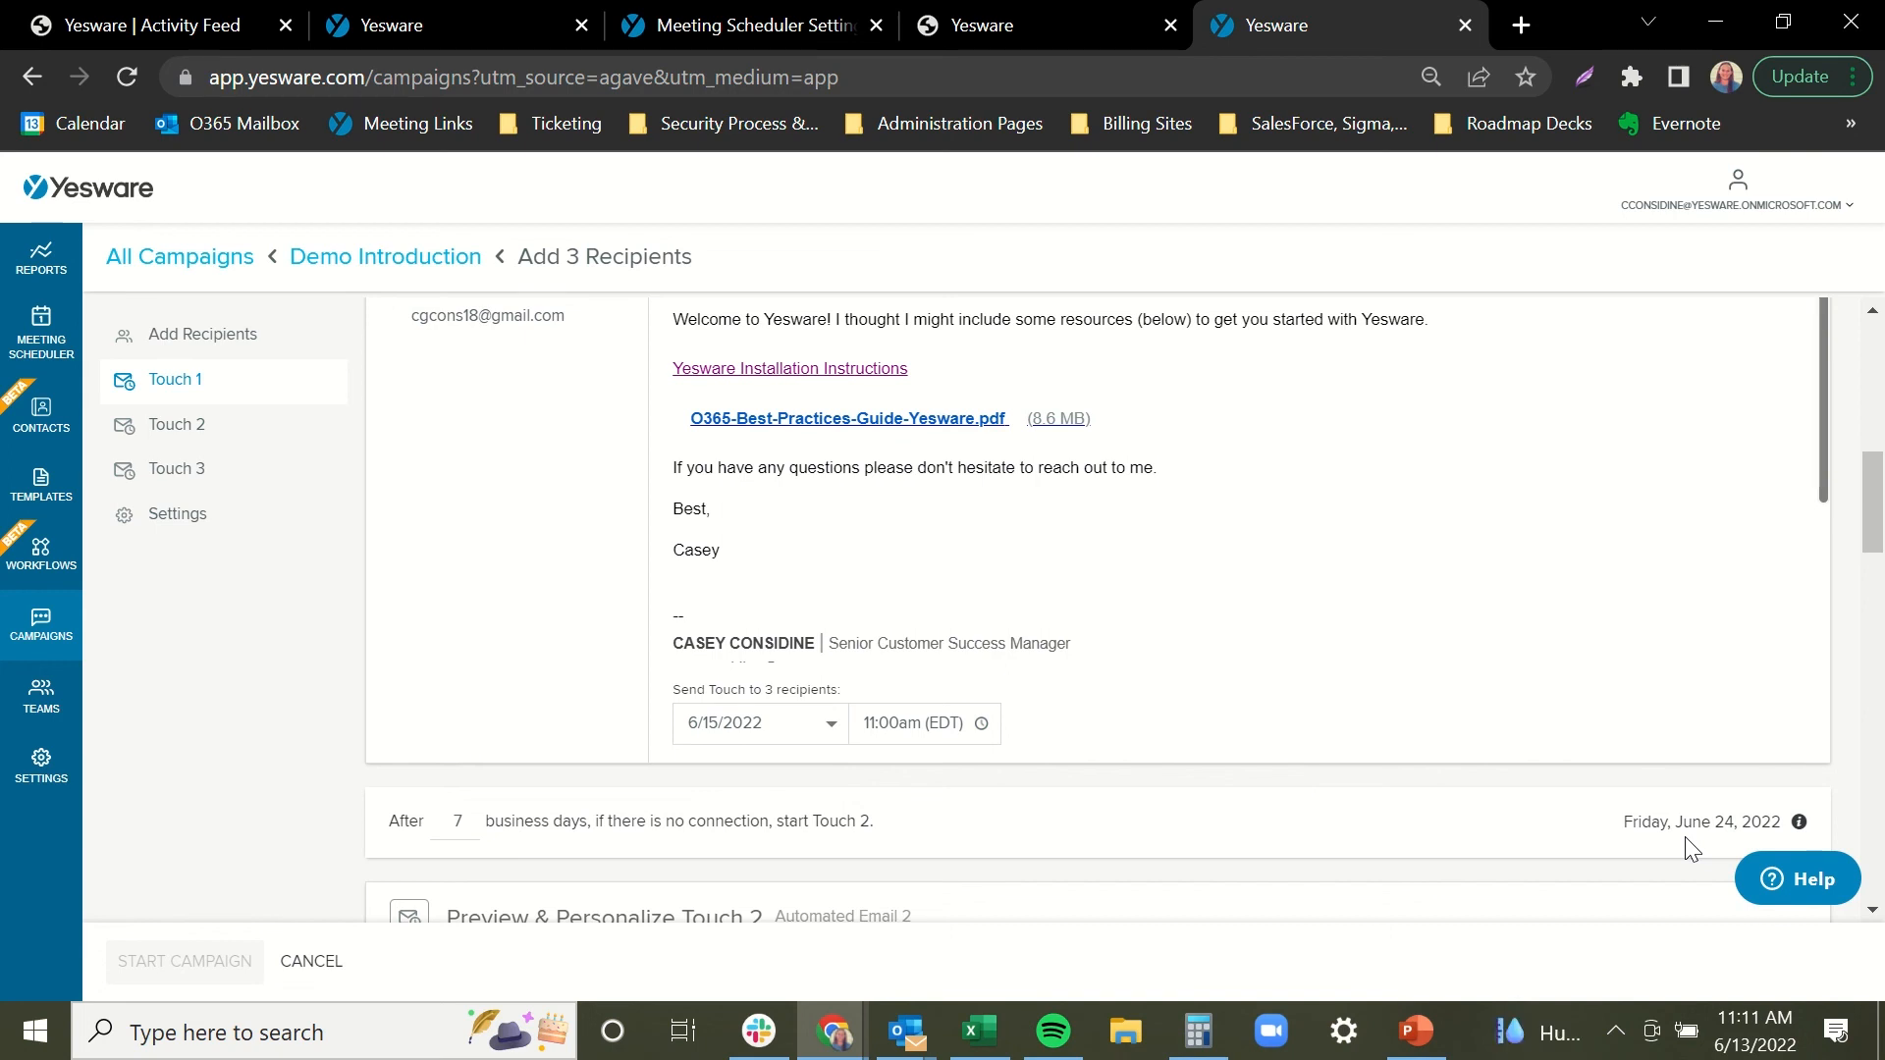
pyautogui.click(1876, 569)
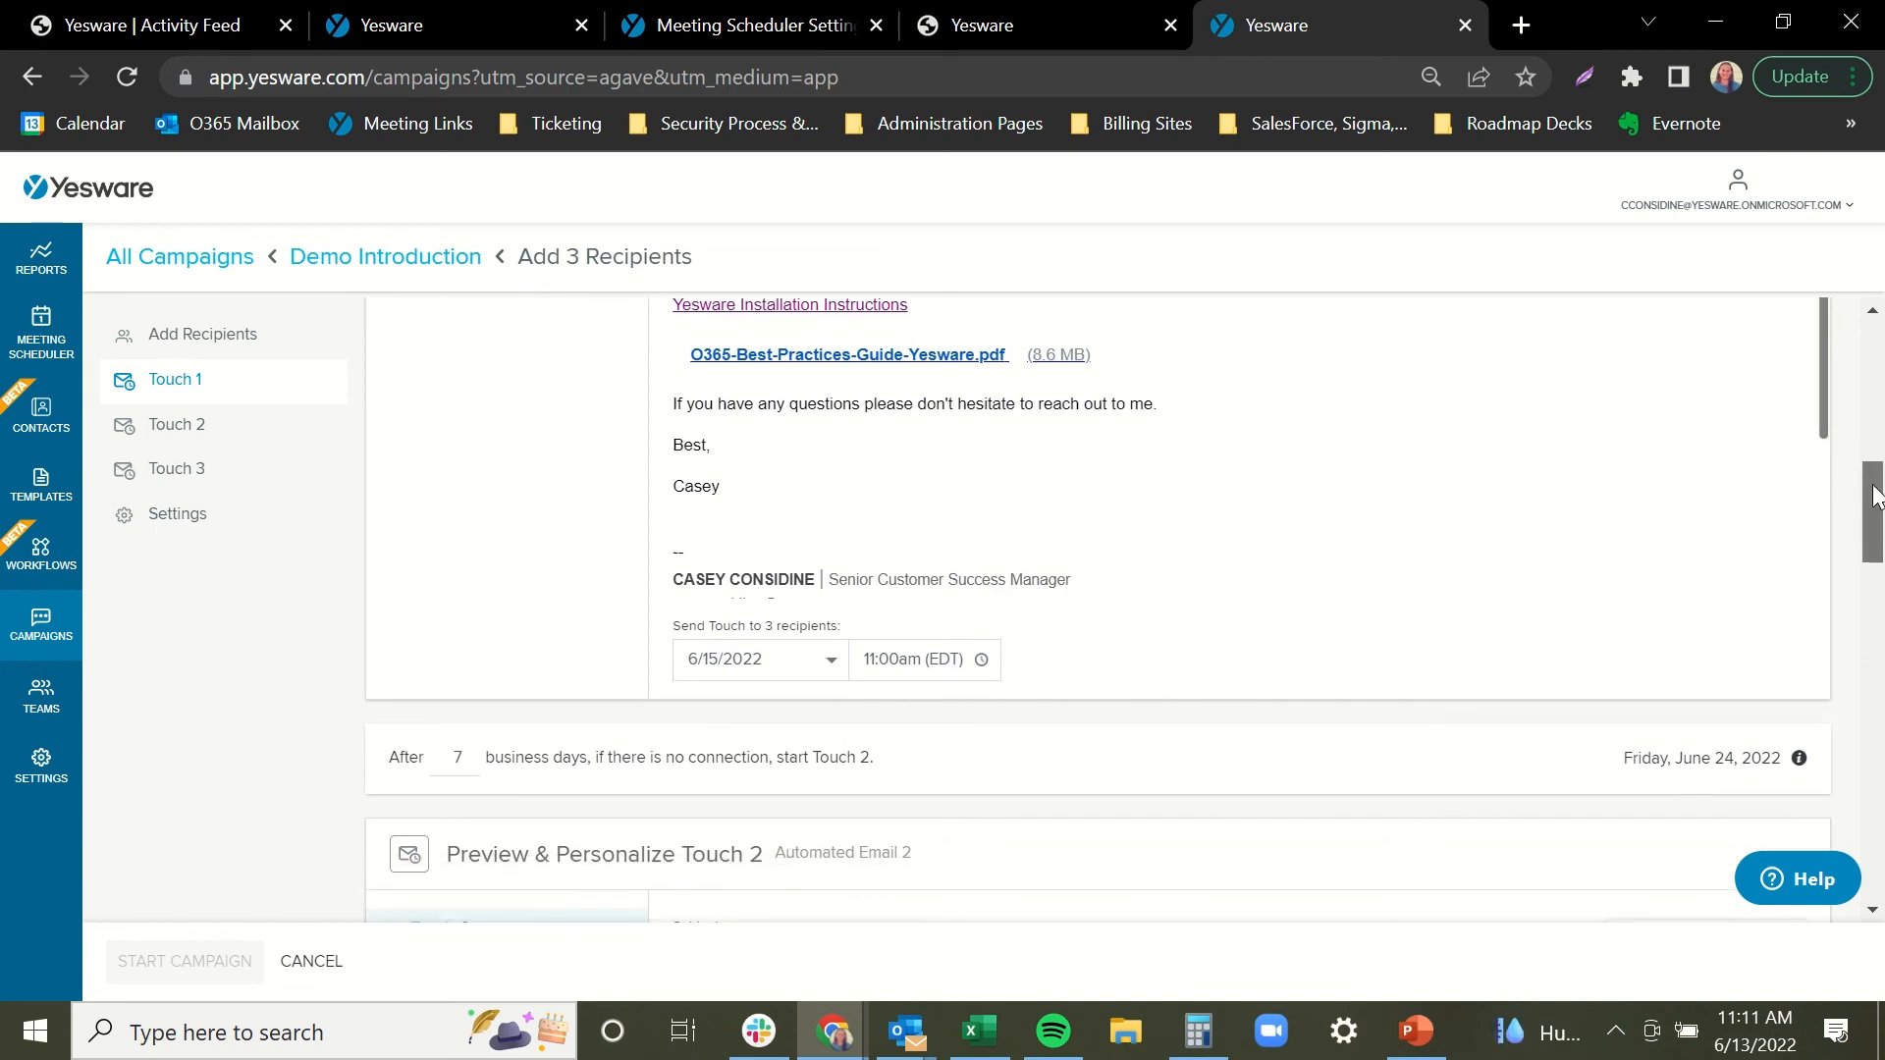
# Preview Touch 2 as personalized for each of the three recipients.
pyautogui.moveTo(1883, 567); pyautogui.dragTo(1881, 574)
pyautogui.click(470, 488)
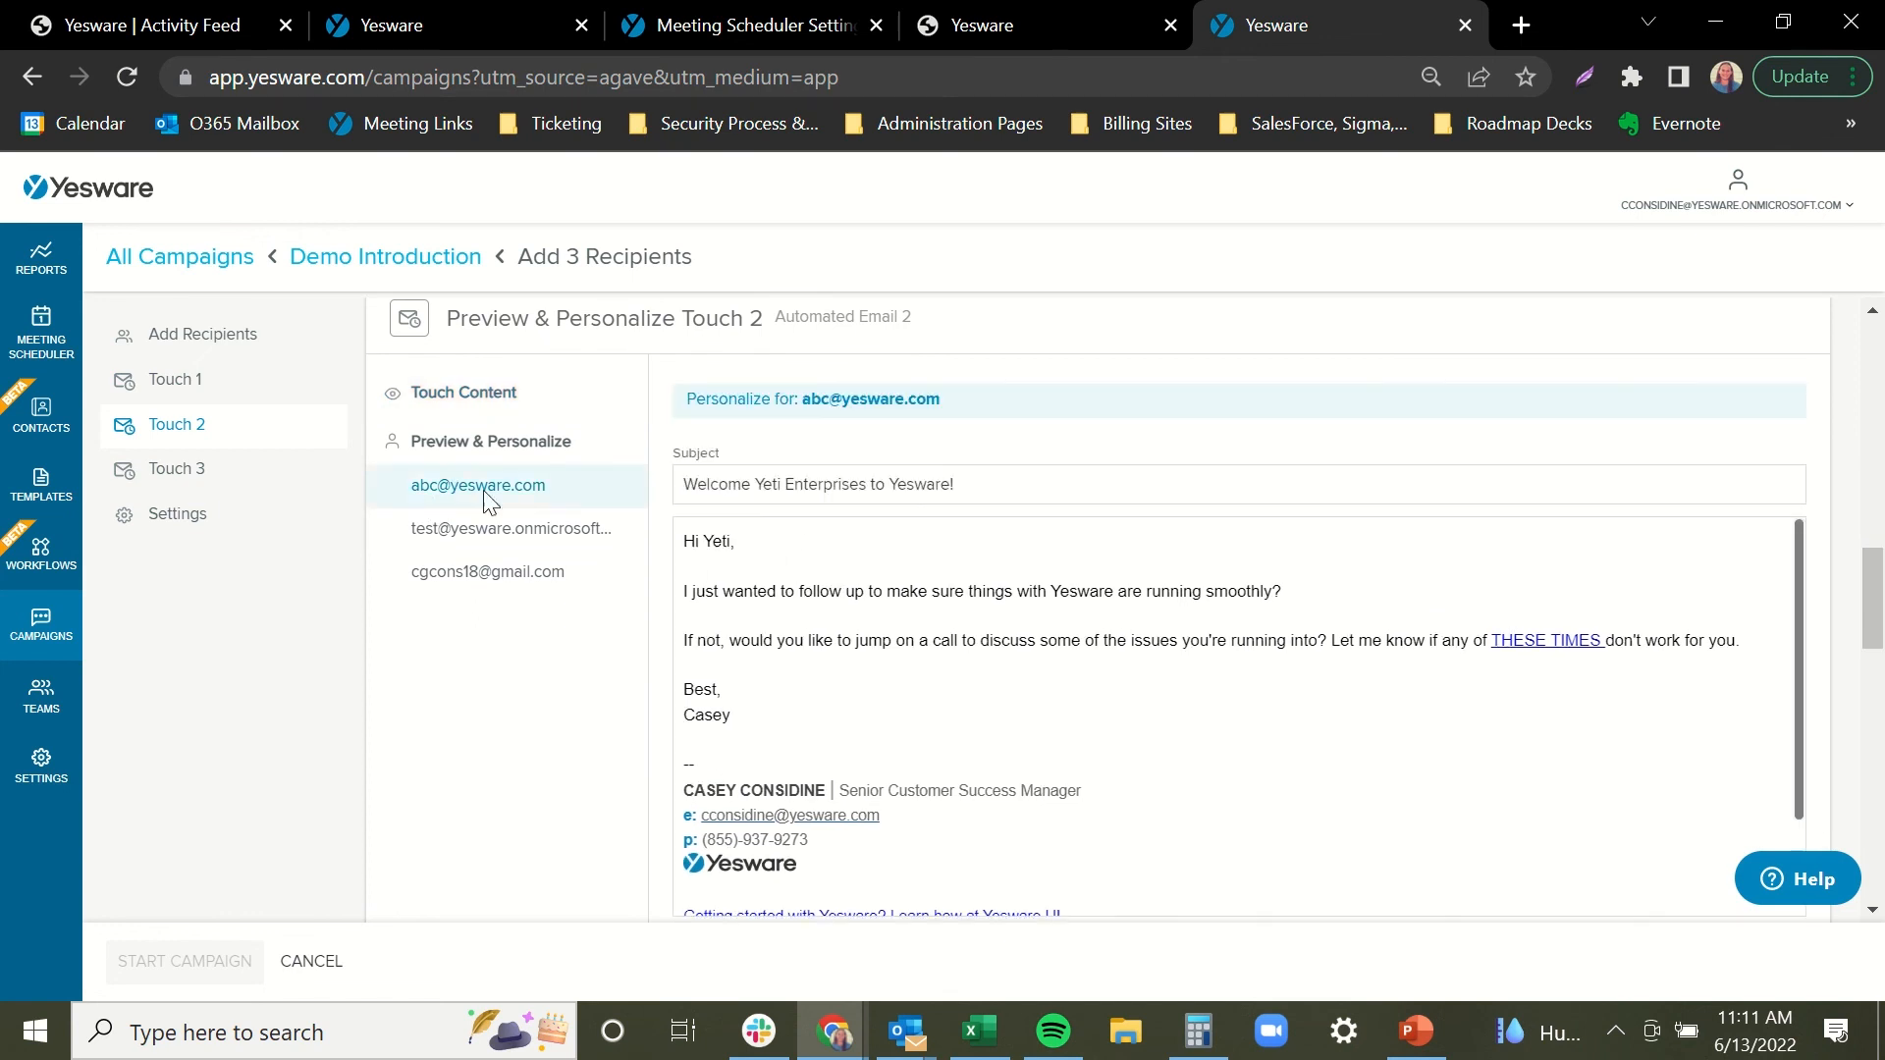
pyautogui.click(511, 530)
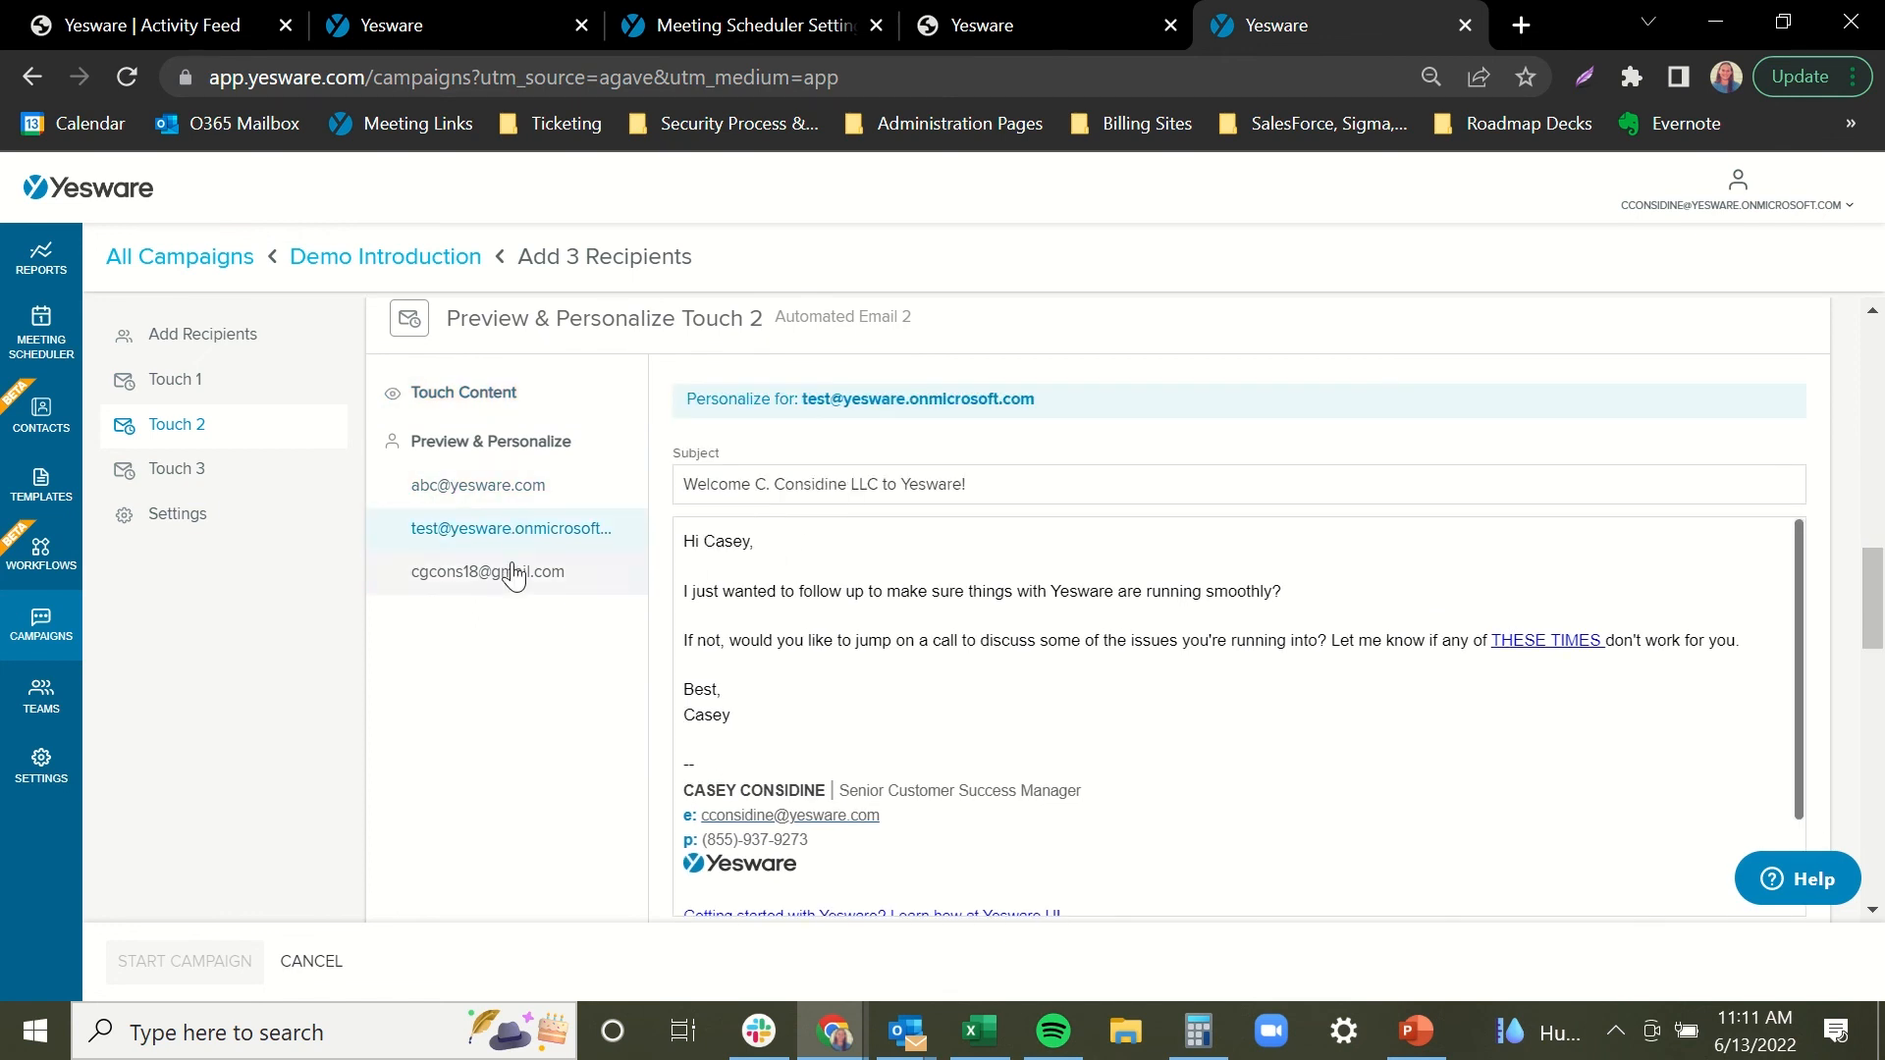
pyautogui.click(510, 570)
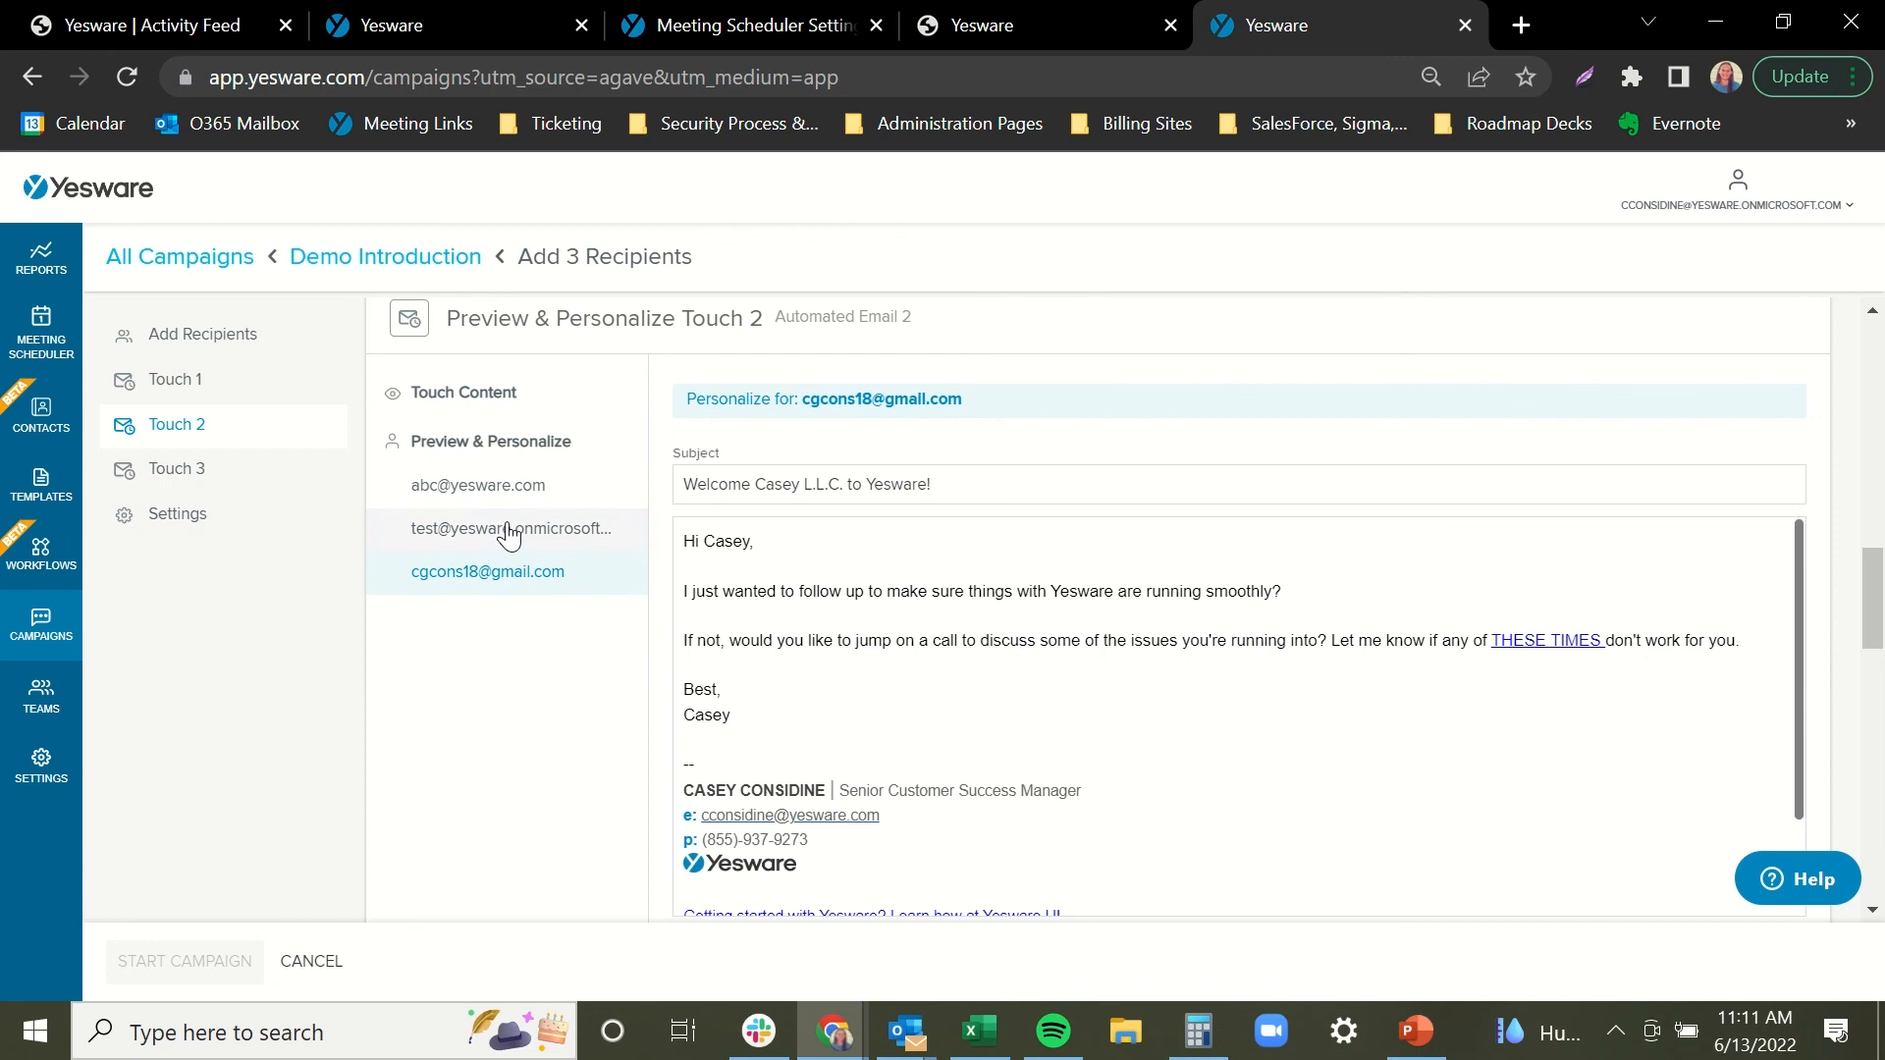
pyautogui.click(505, 530)
pyautogui.click(529, 491)
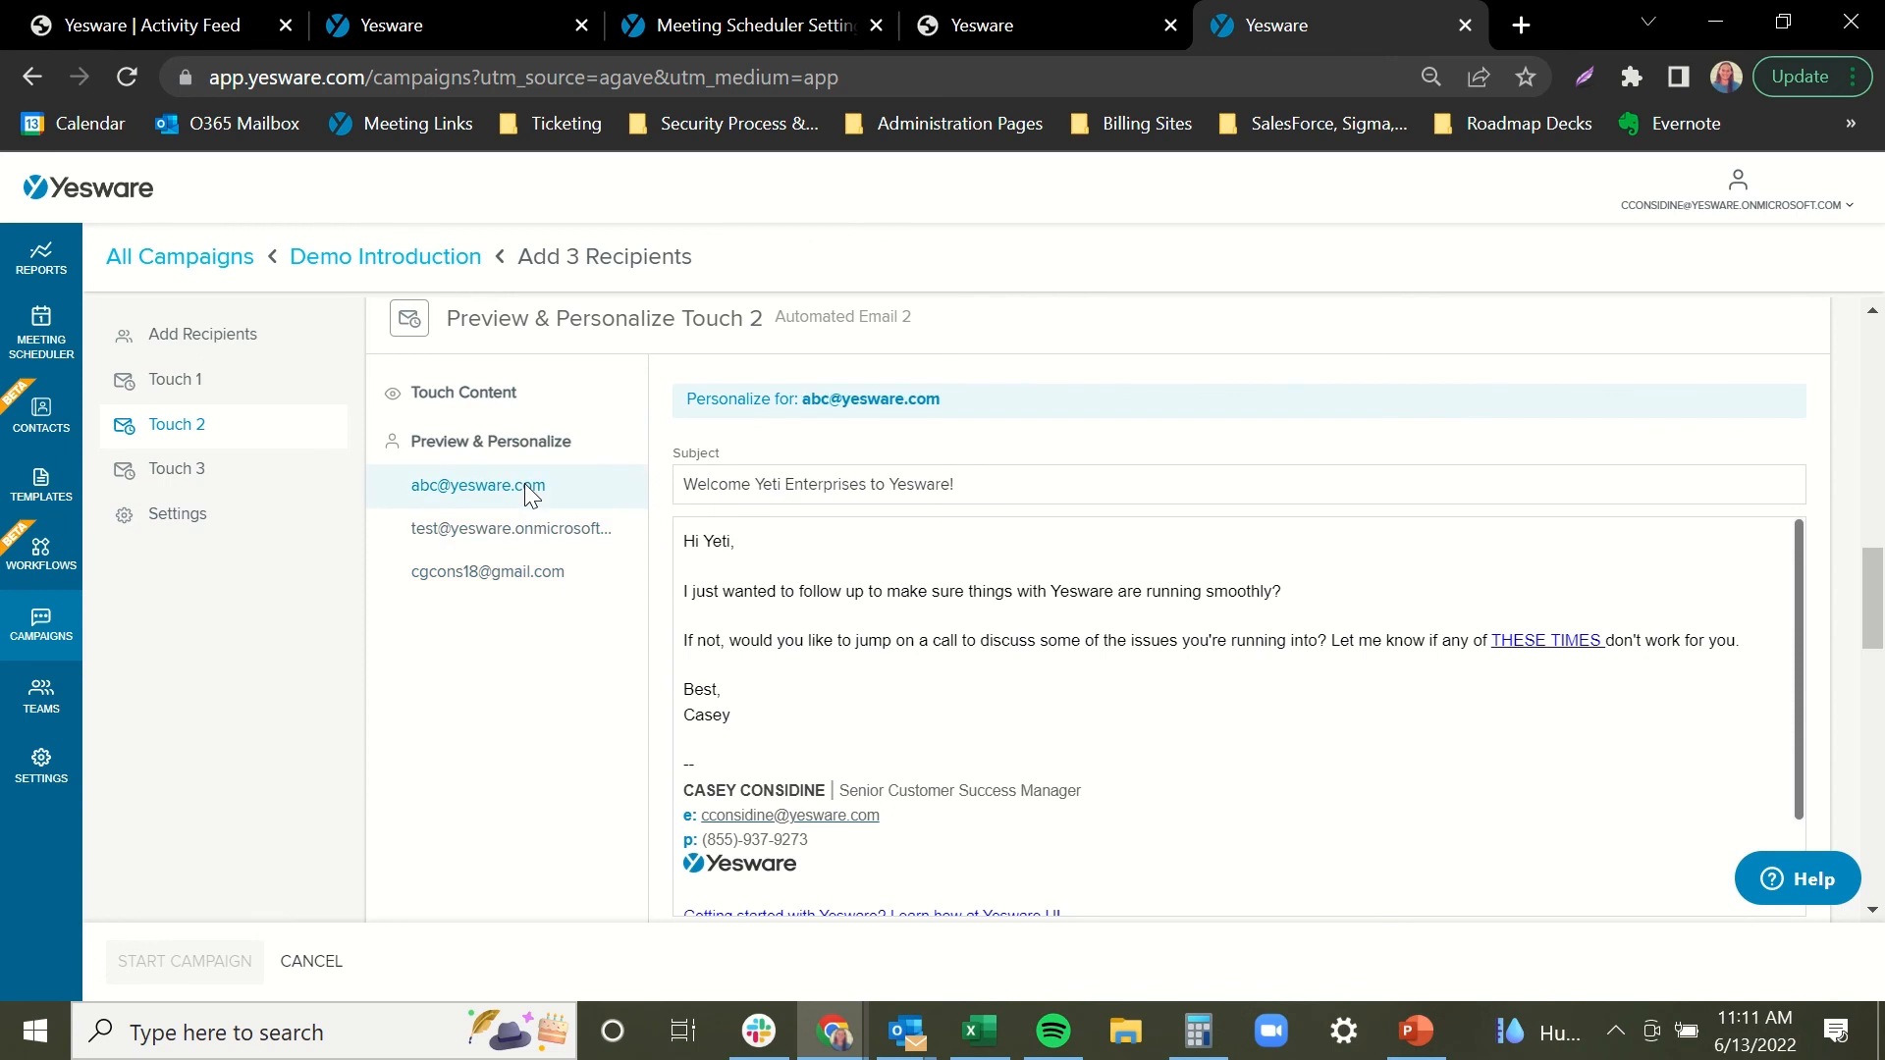
# Return to the shared Touch 2 template and scroll down to its send time.
pyautogui.click(540, 397)
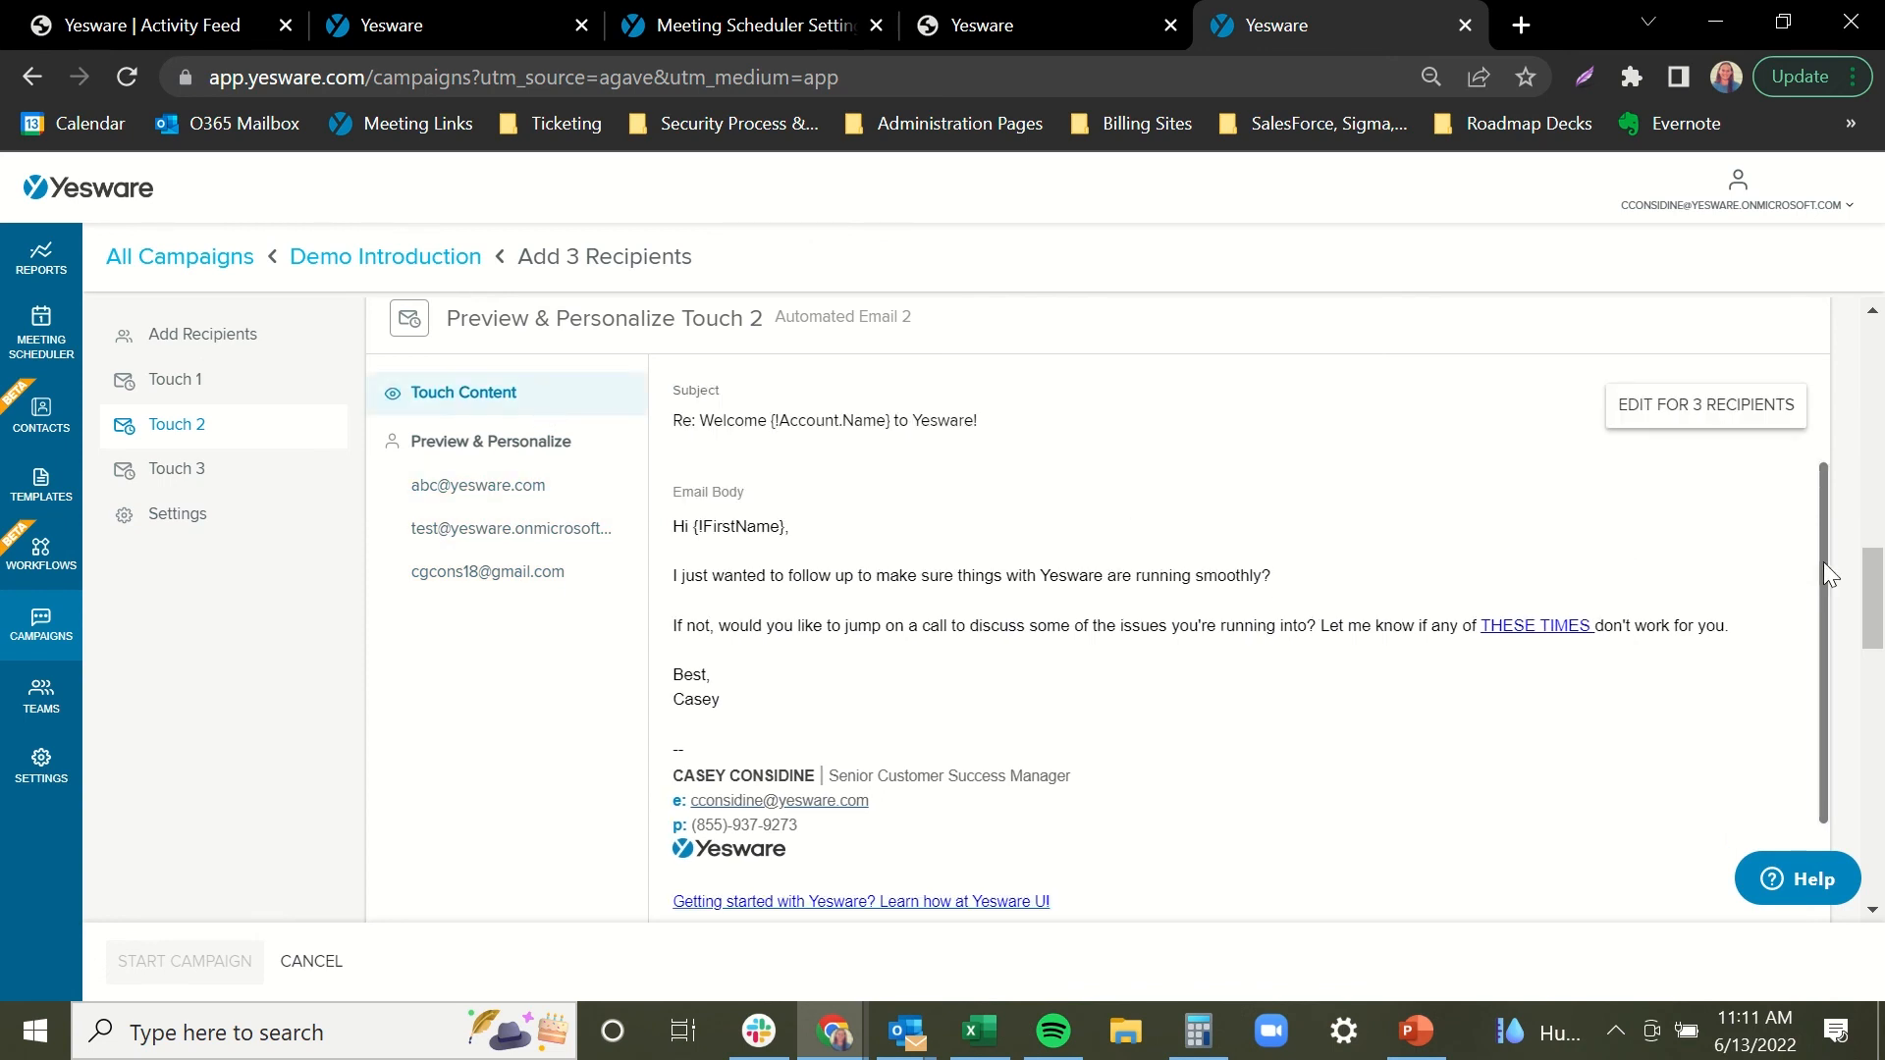
pyautogui.moveTo(1870, 580); pyautogui.dragTo(1872, 616)
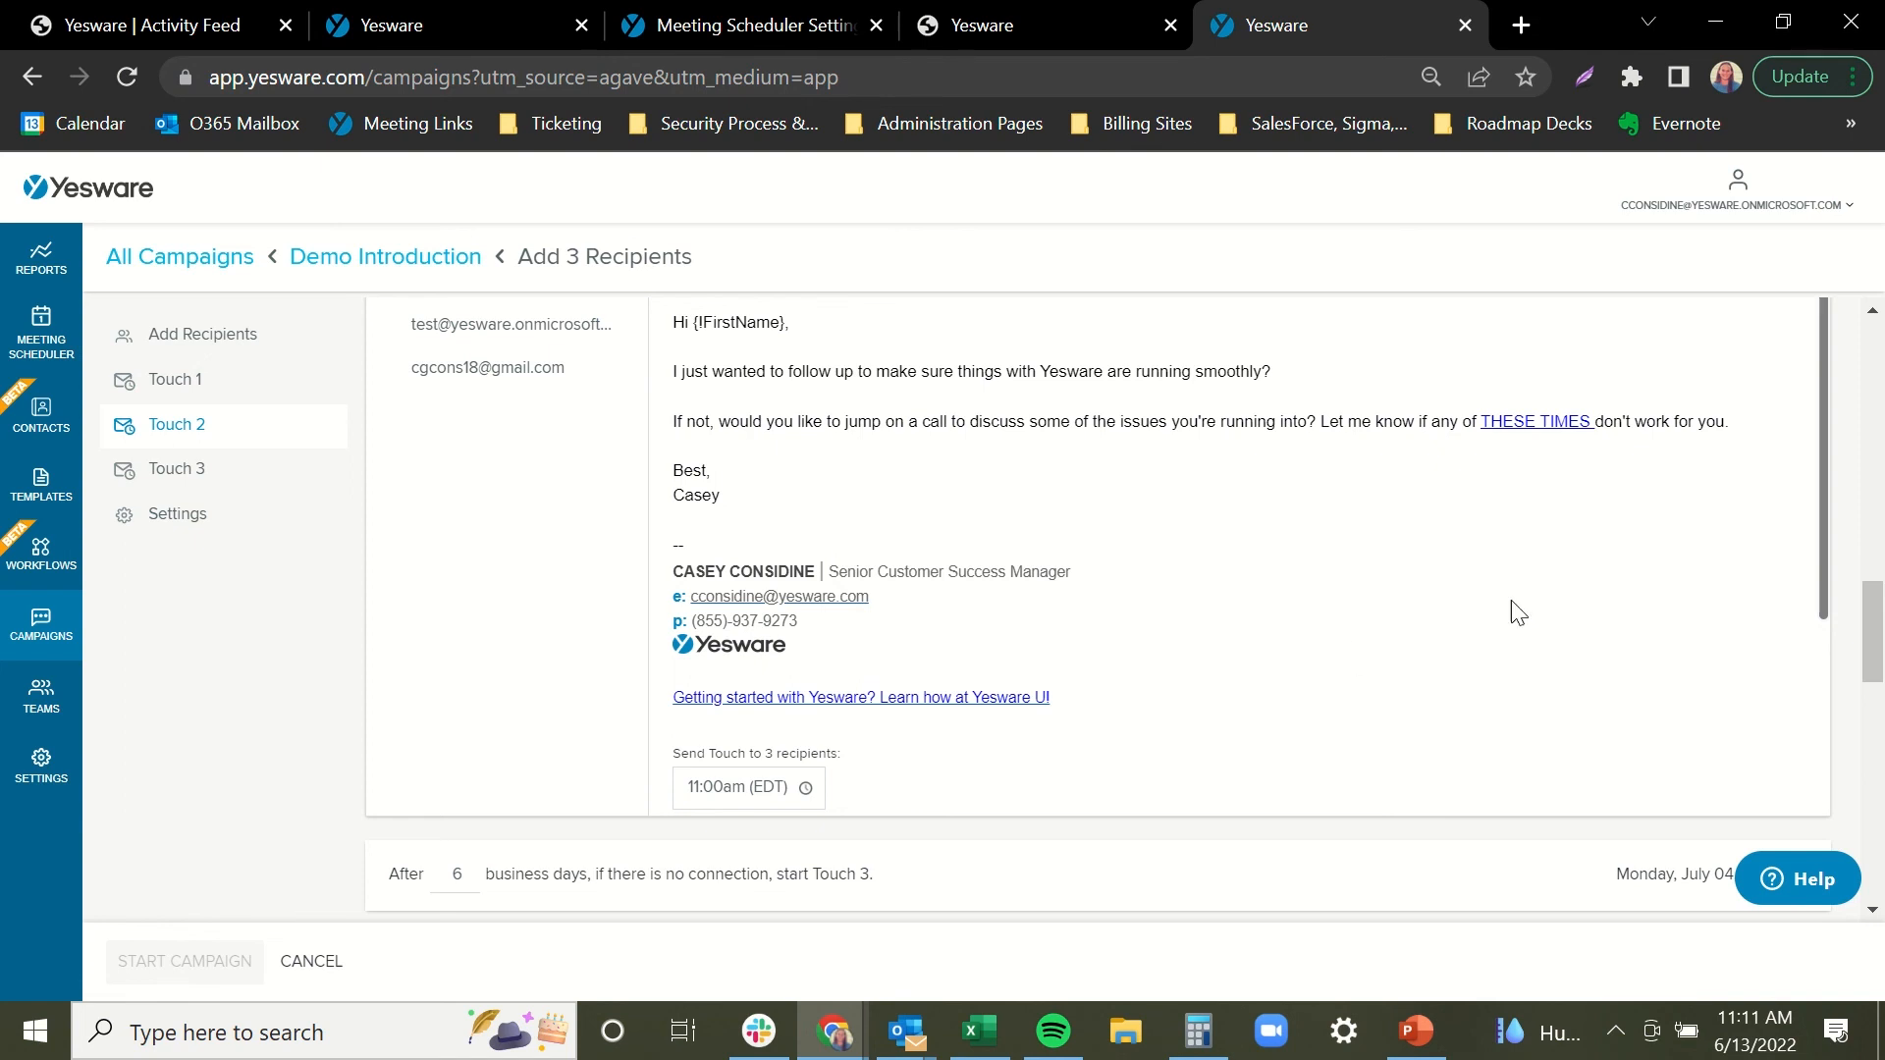
pyautogui.moveTo(1872, 626); pyautogui.dragTo(1873, 630)
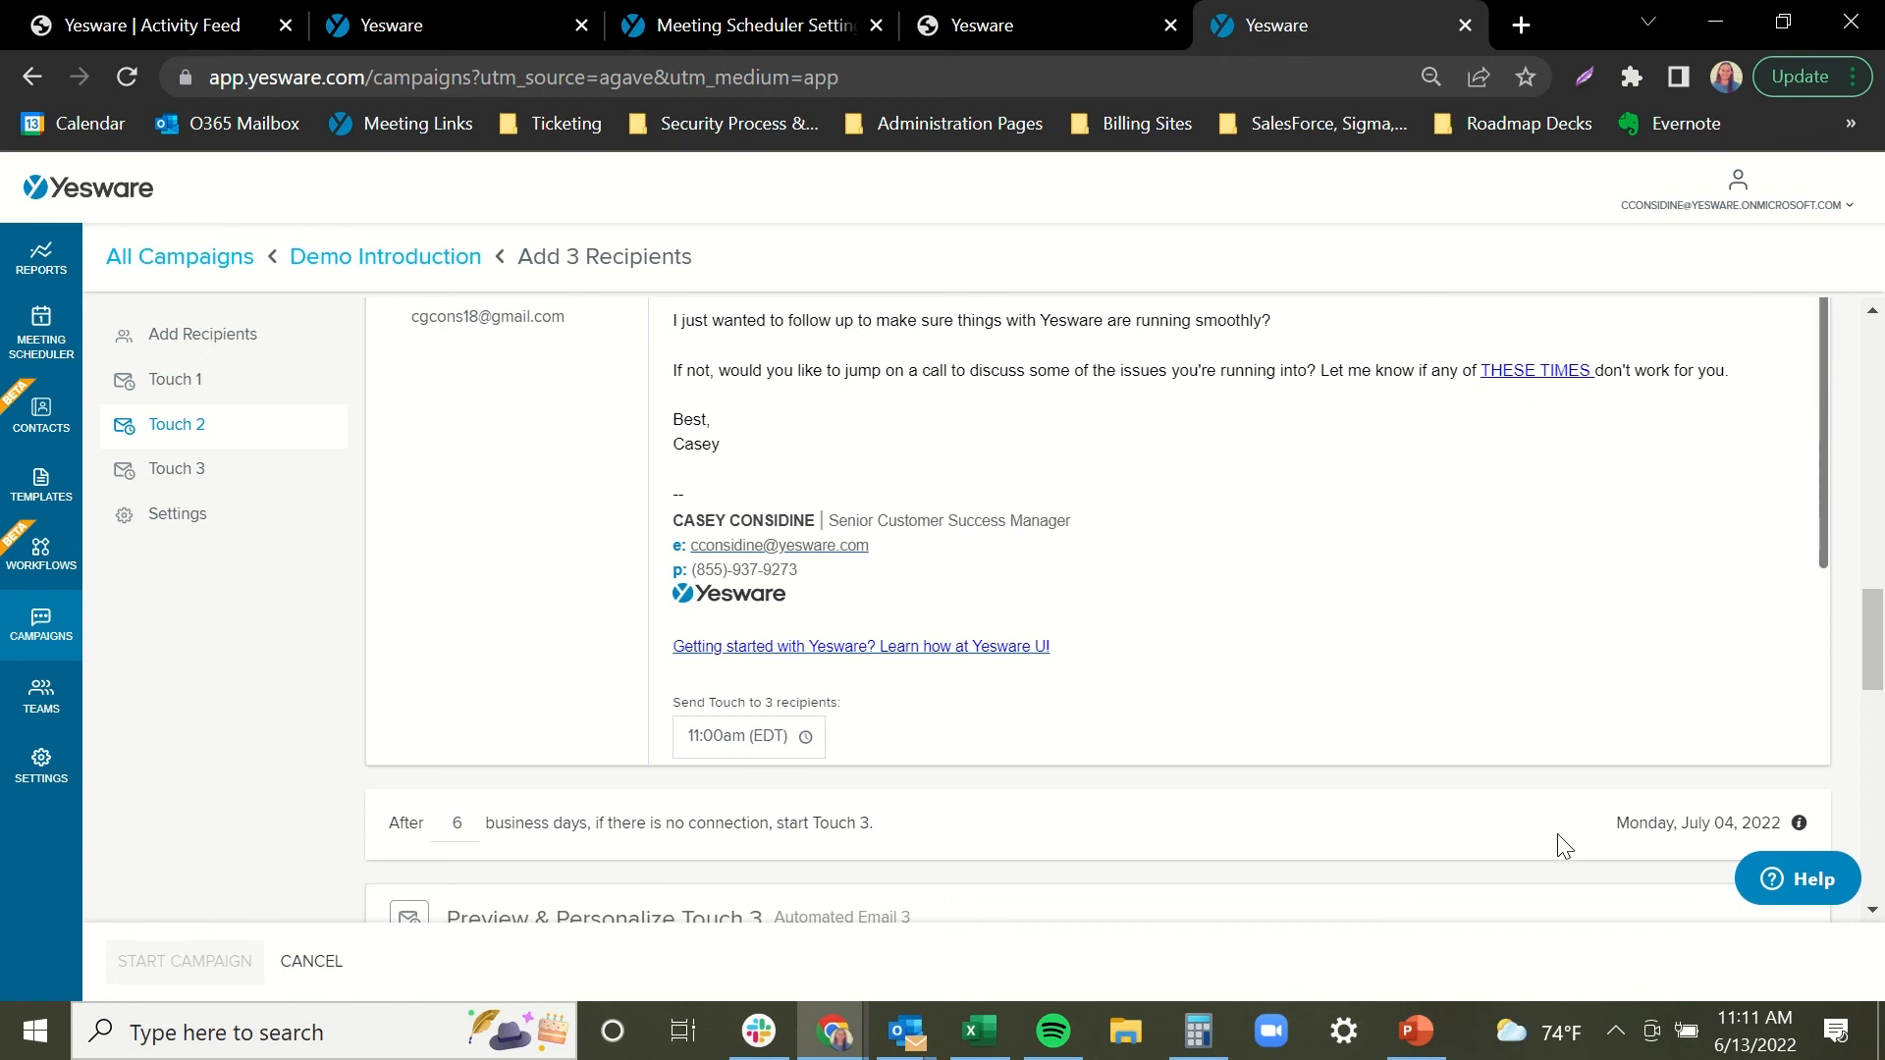
pyautogui.moveTo(1876, 652); pyautogui.dragTo(1880, 746)
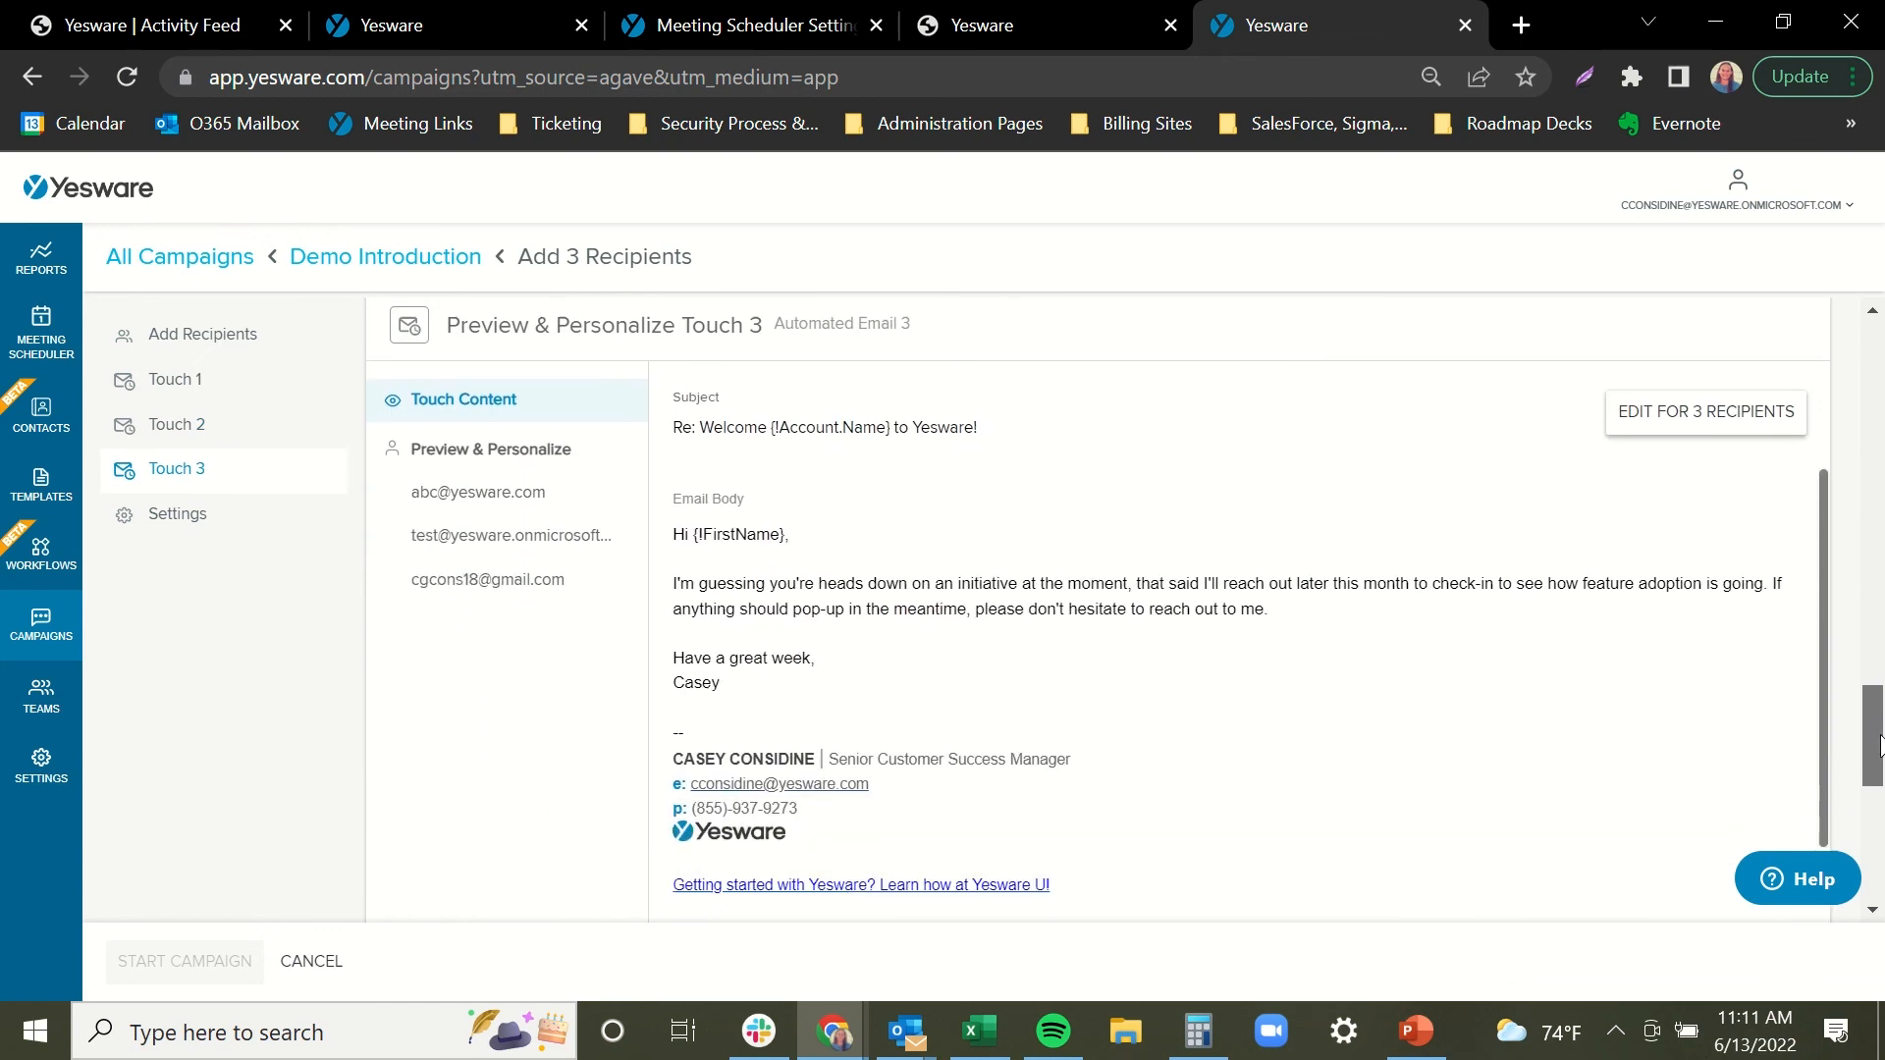
# Preview Touch 3 for all three recipients, then return to the shared template at 1:00pm EDT.
pyautogui.click(530, 492)
pyautogui.click(513, 540)
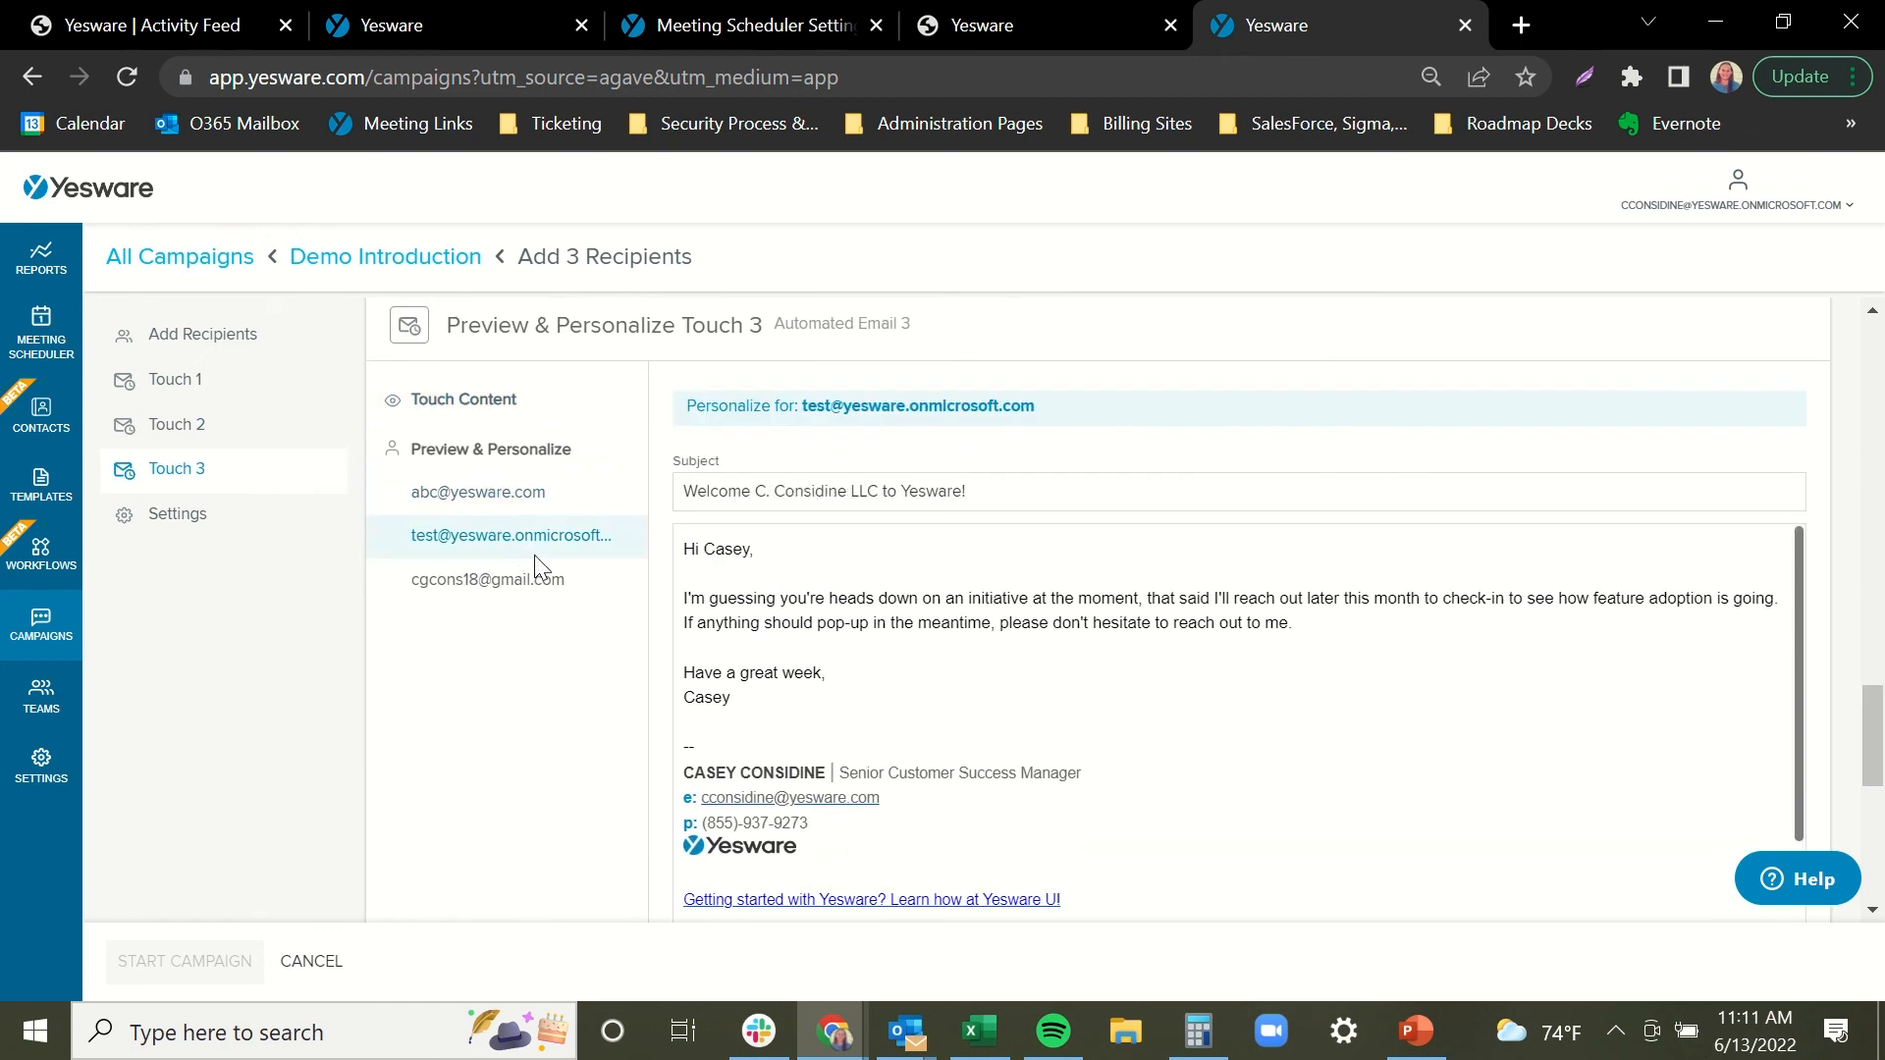
pyautogui.click(530, 589)
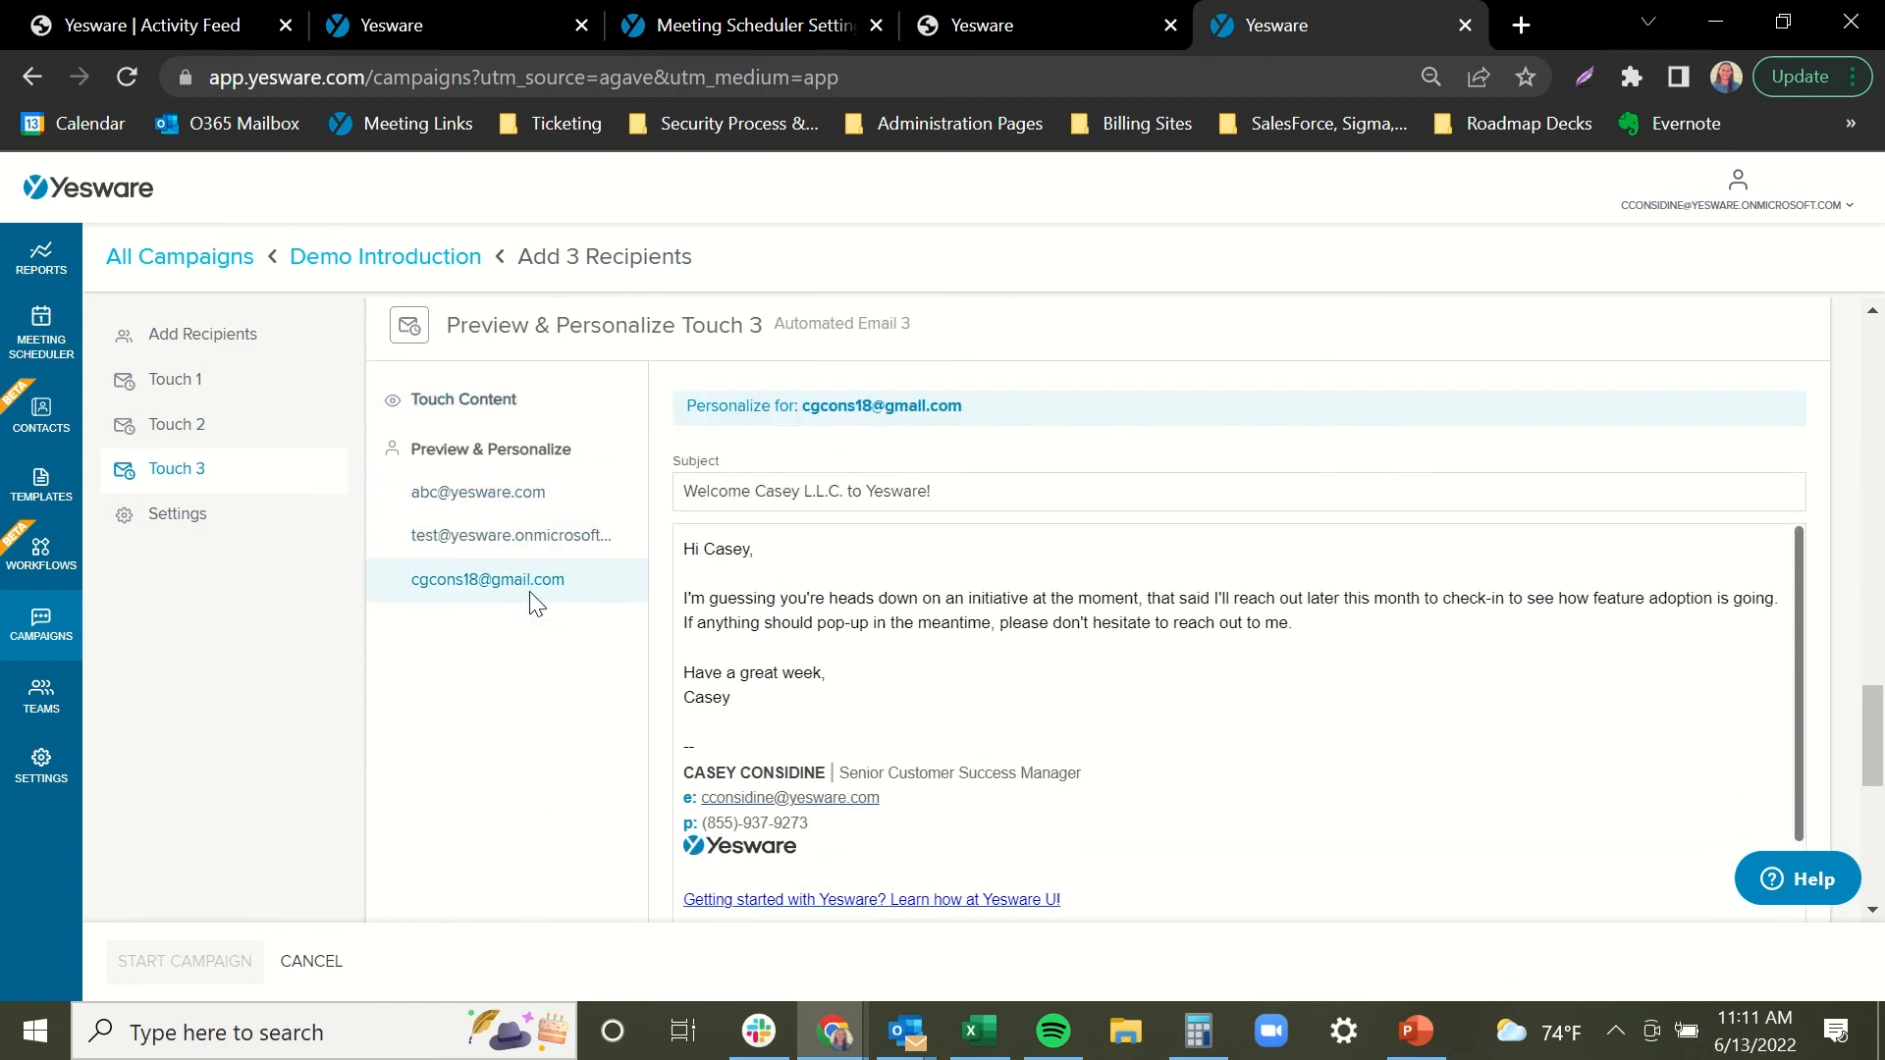
pyautogui.click(564, 534)
pyautogui.click(562, 503)
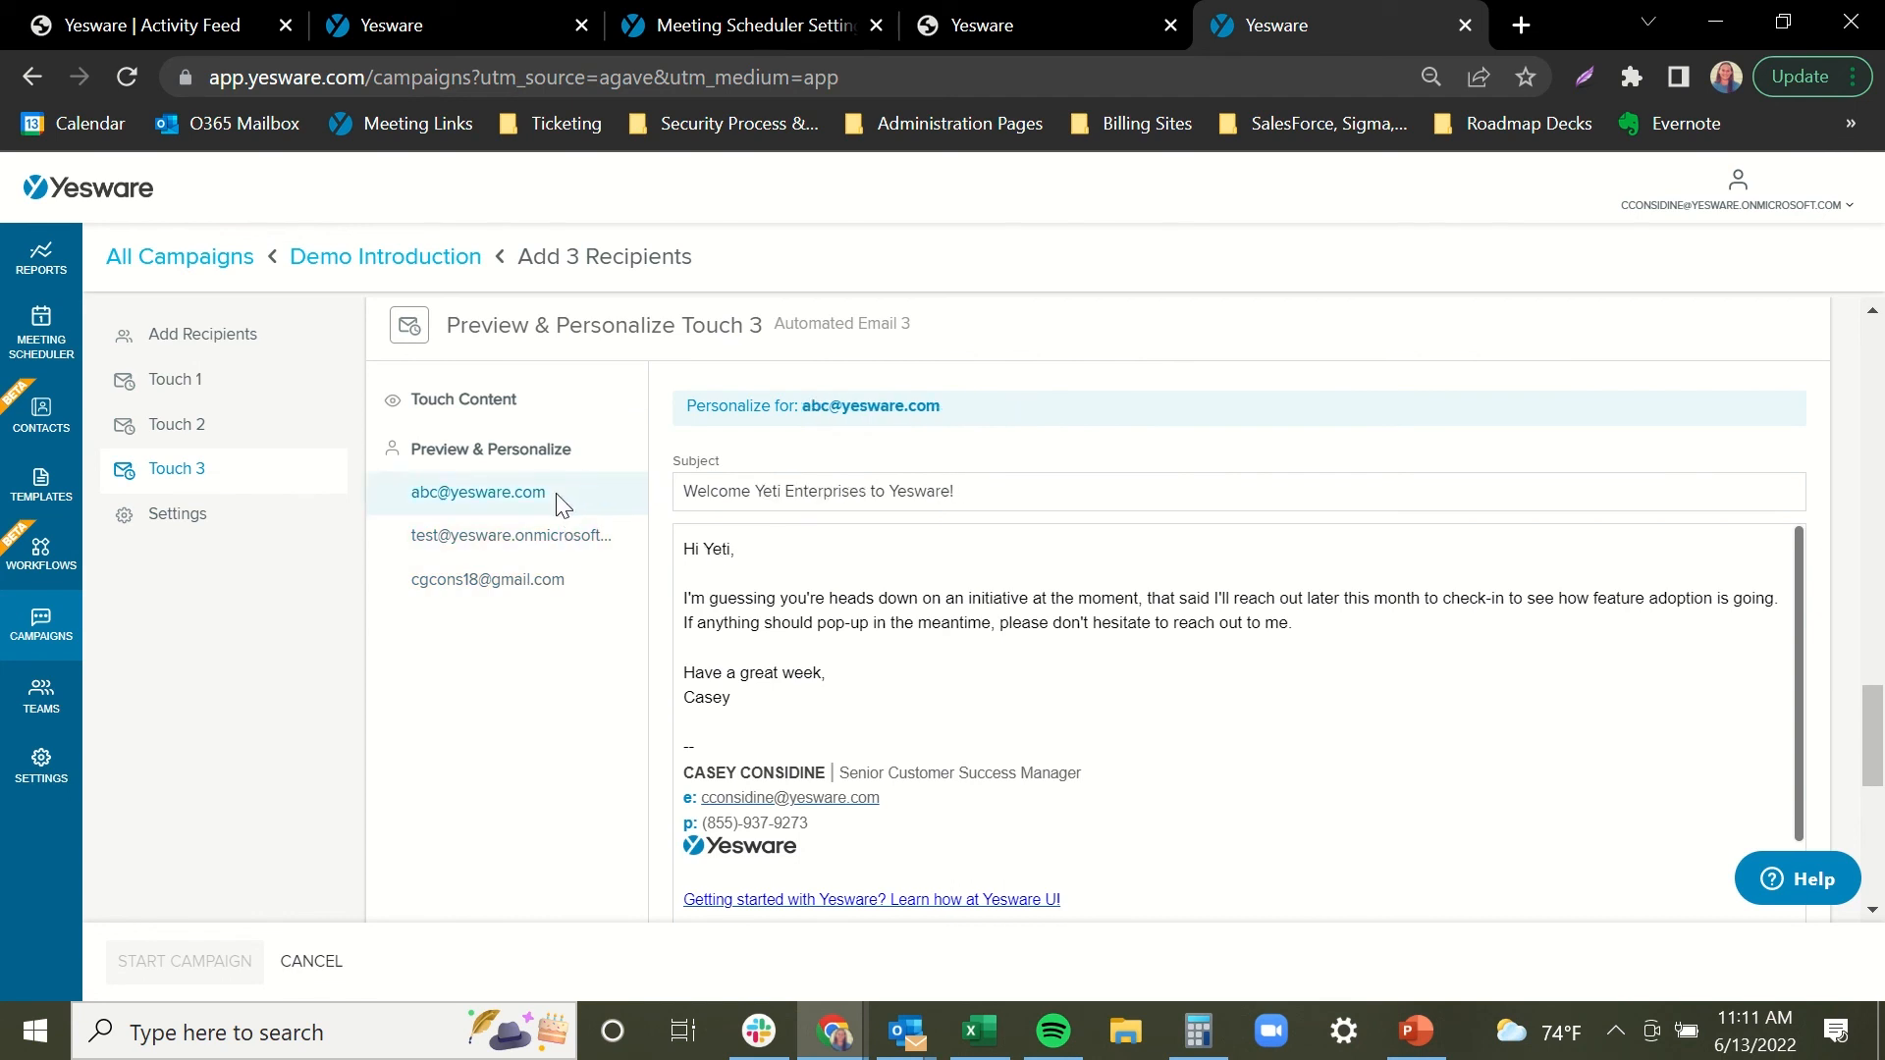
pyautogui.click(543, 421)
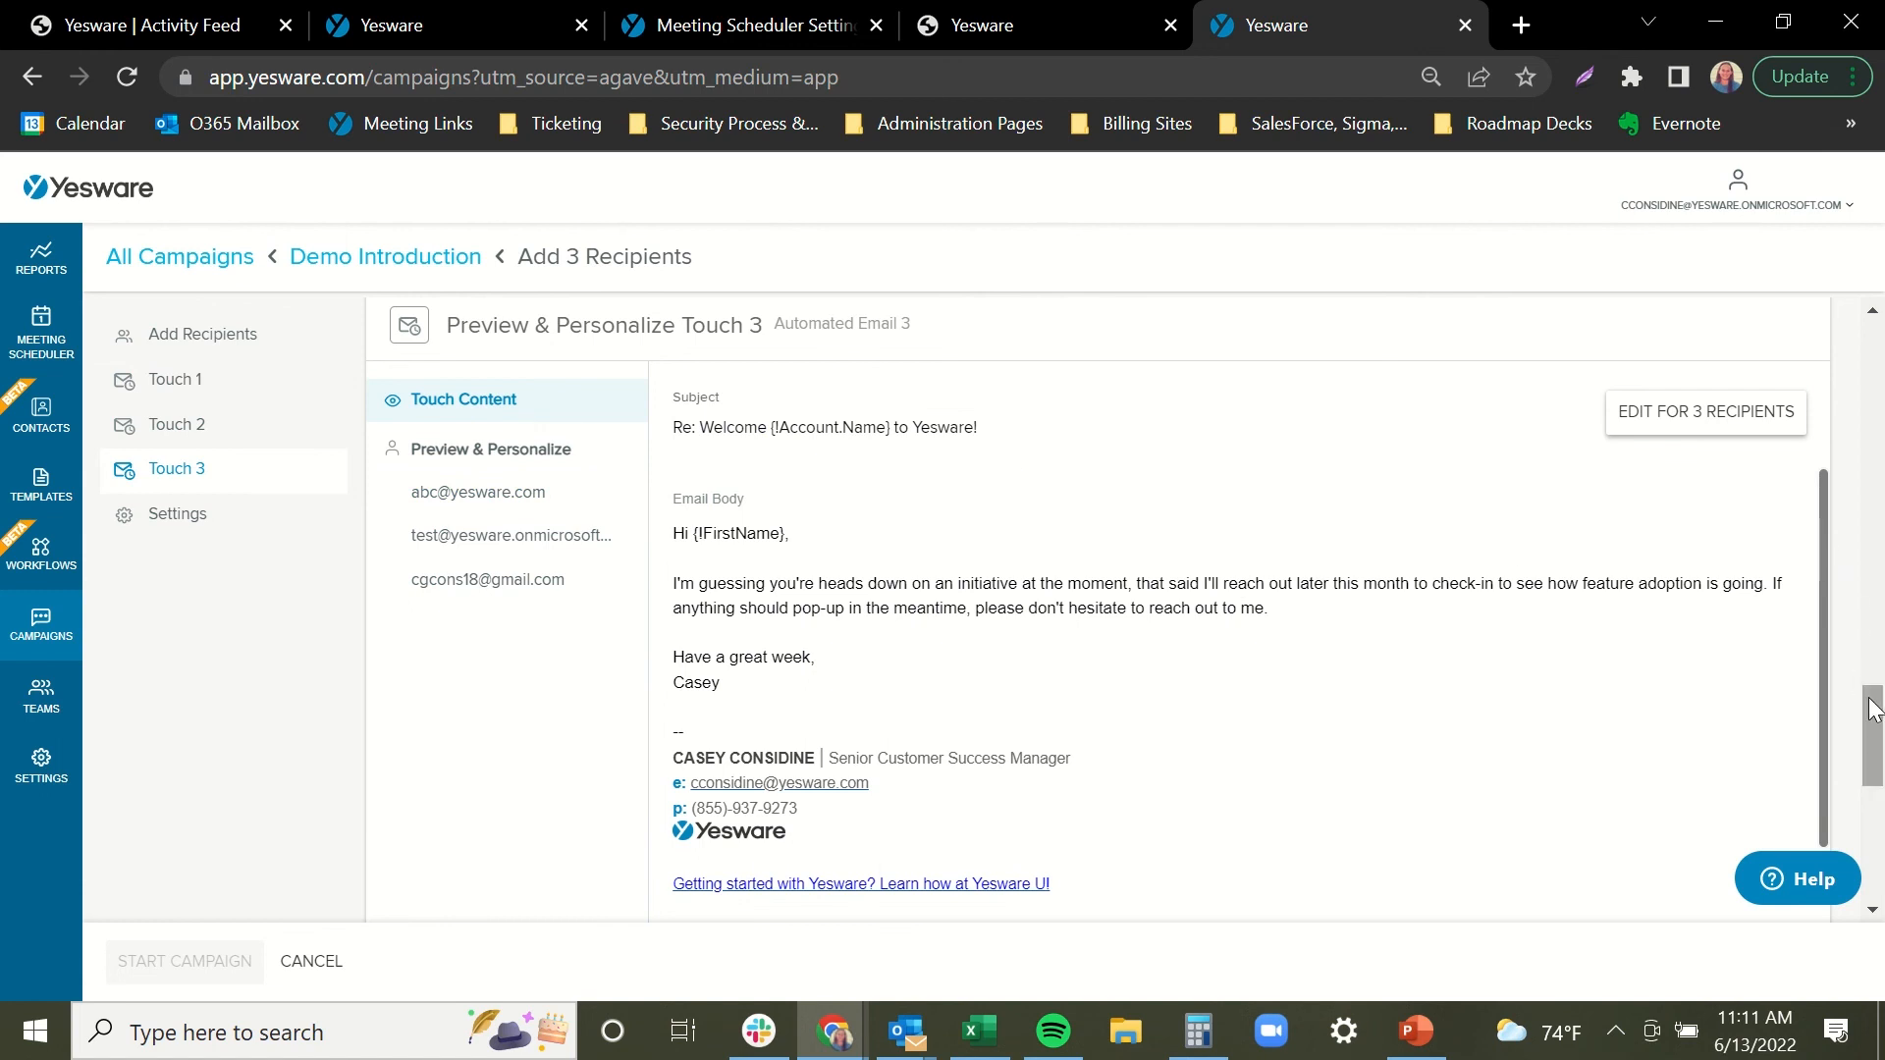
pyautogui.moveTo(1872, 712); pyautogui.dragTo(1875, 741)
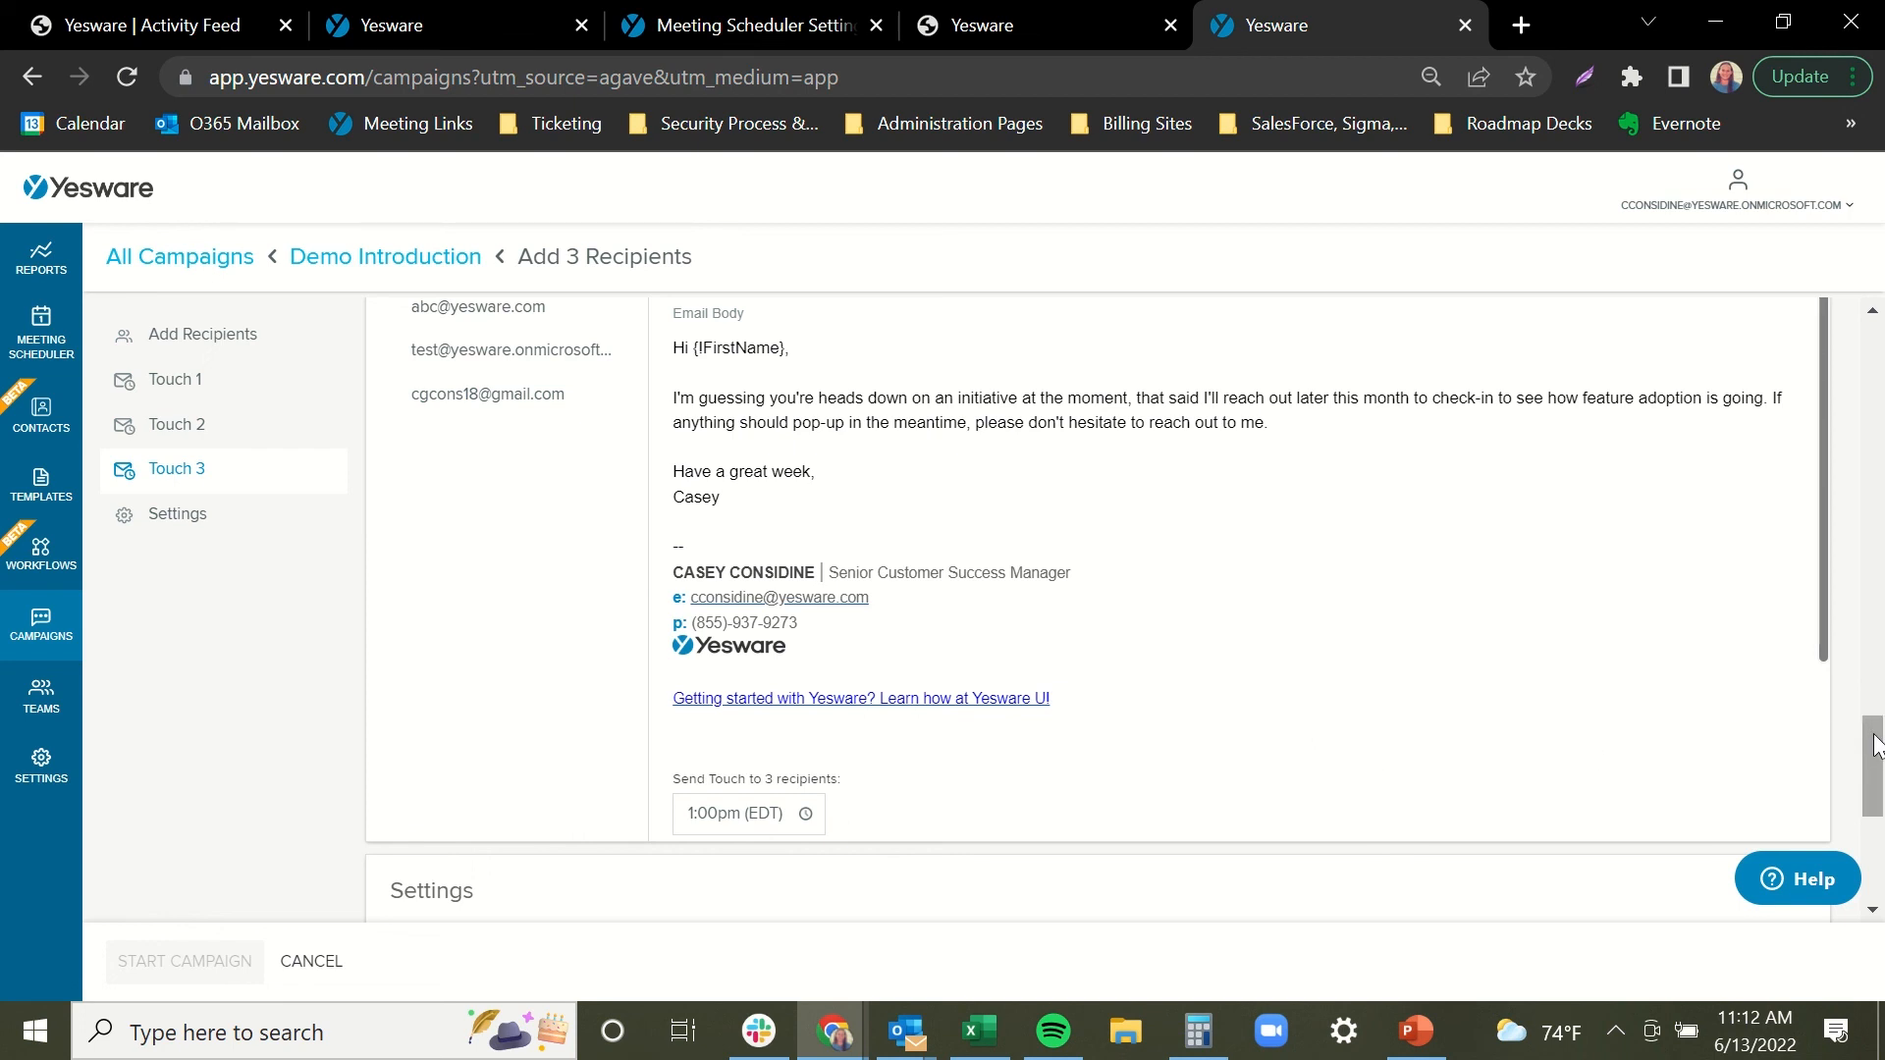
# Enable Track Links & Yesware Attachments, tick the Outlook daily limit acknowledgement, and start the campaign.
pyautogui.scroll(-5, 1875, 749)
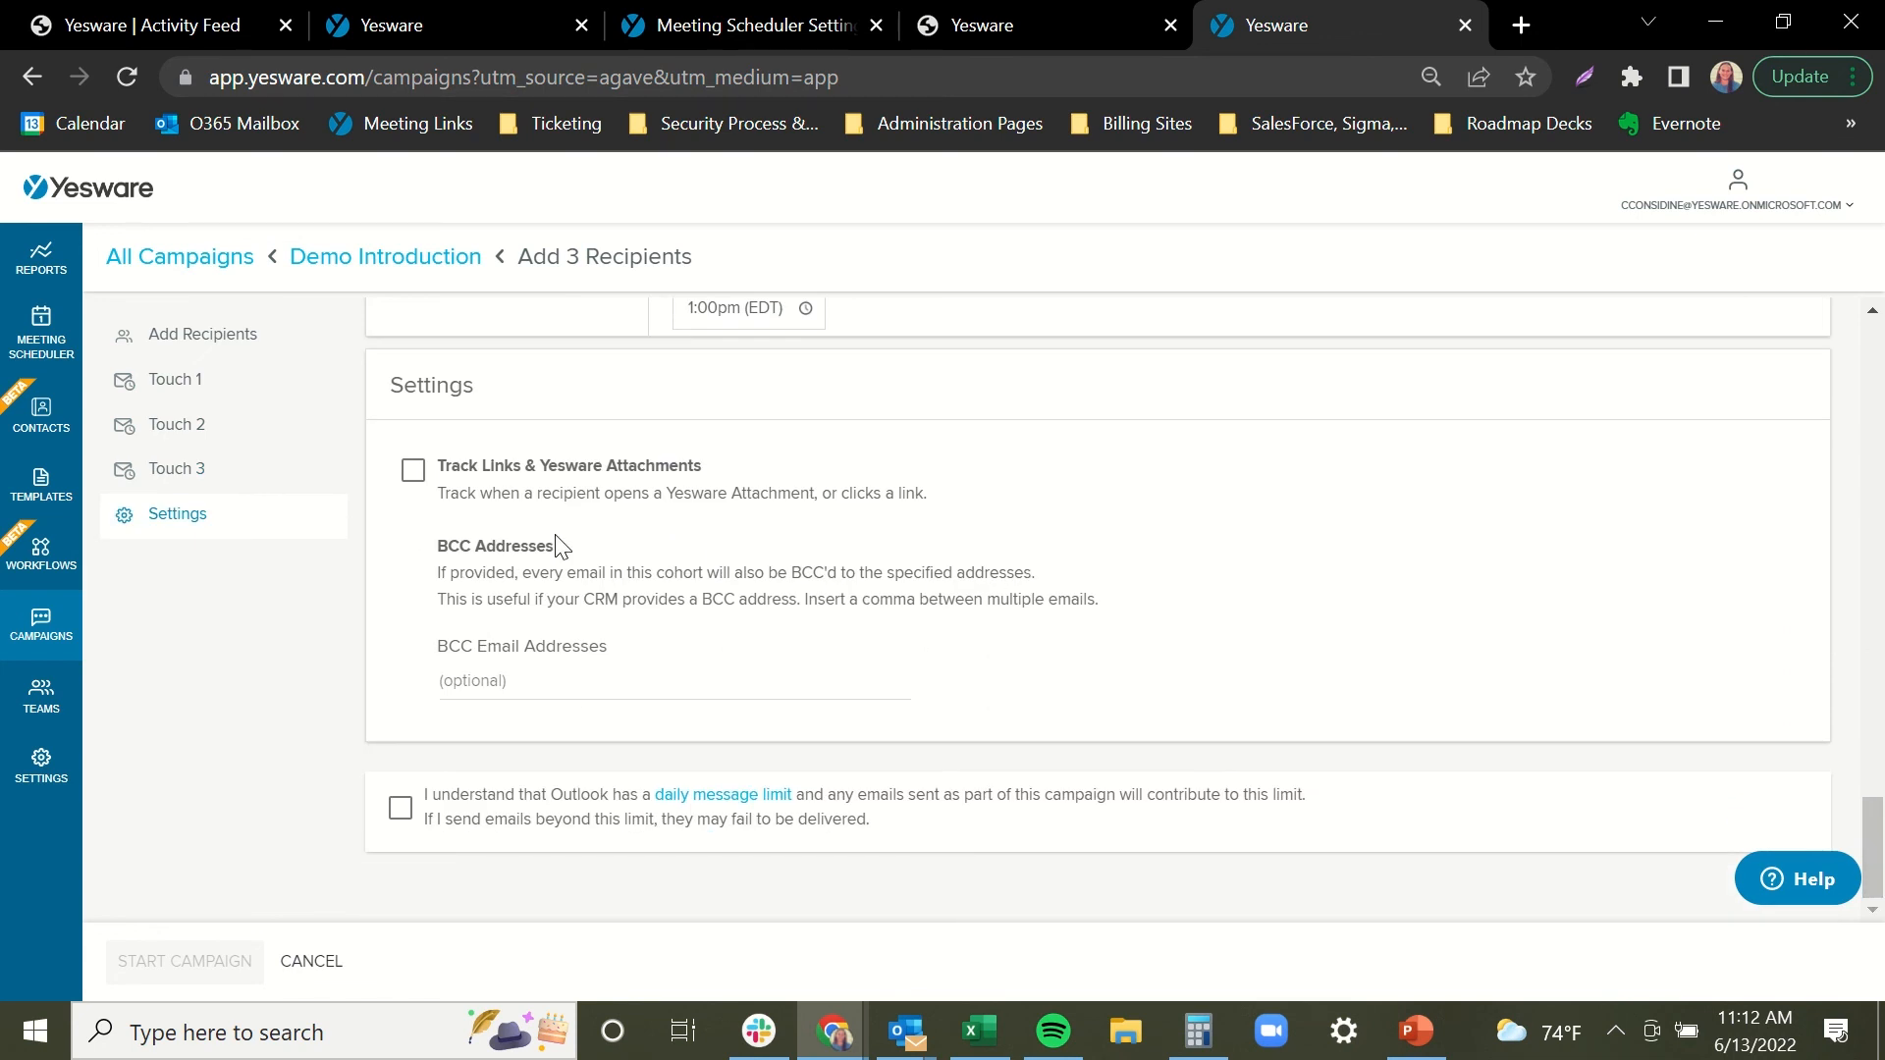
pyautogui.click(412, 476)
pyautogui.click(547, 682)
pyautogui.click(403, 811)
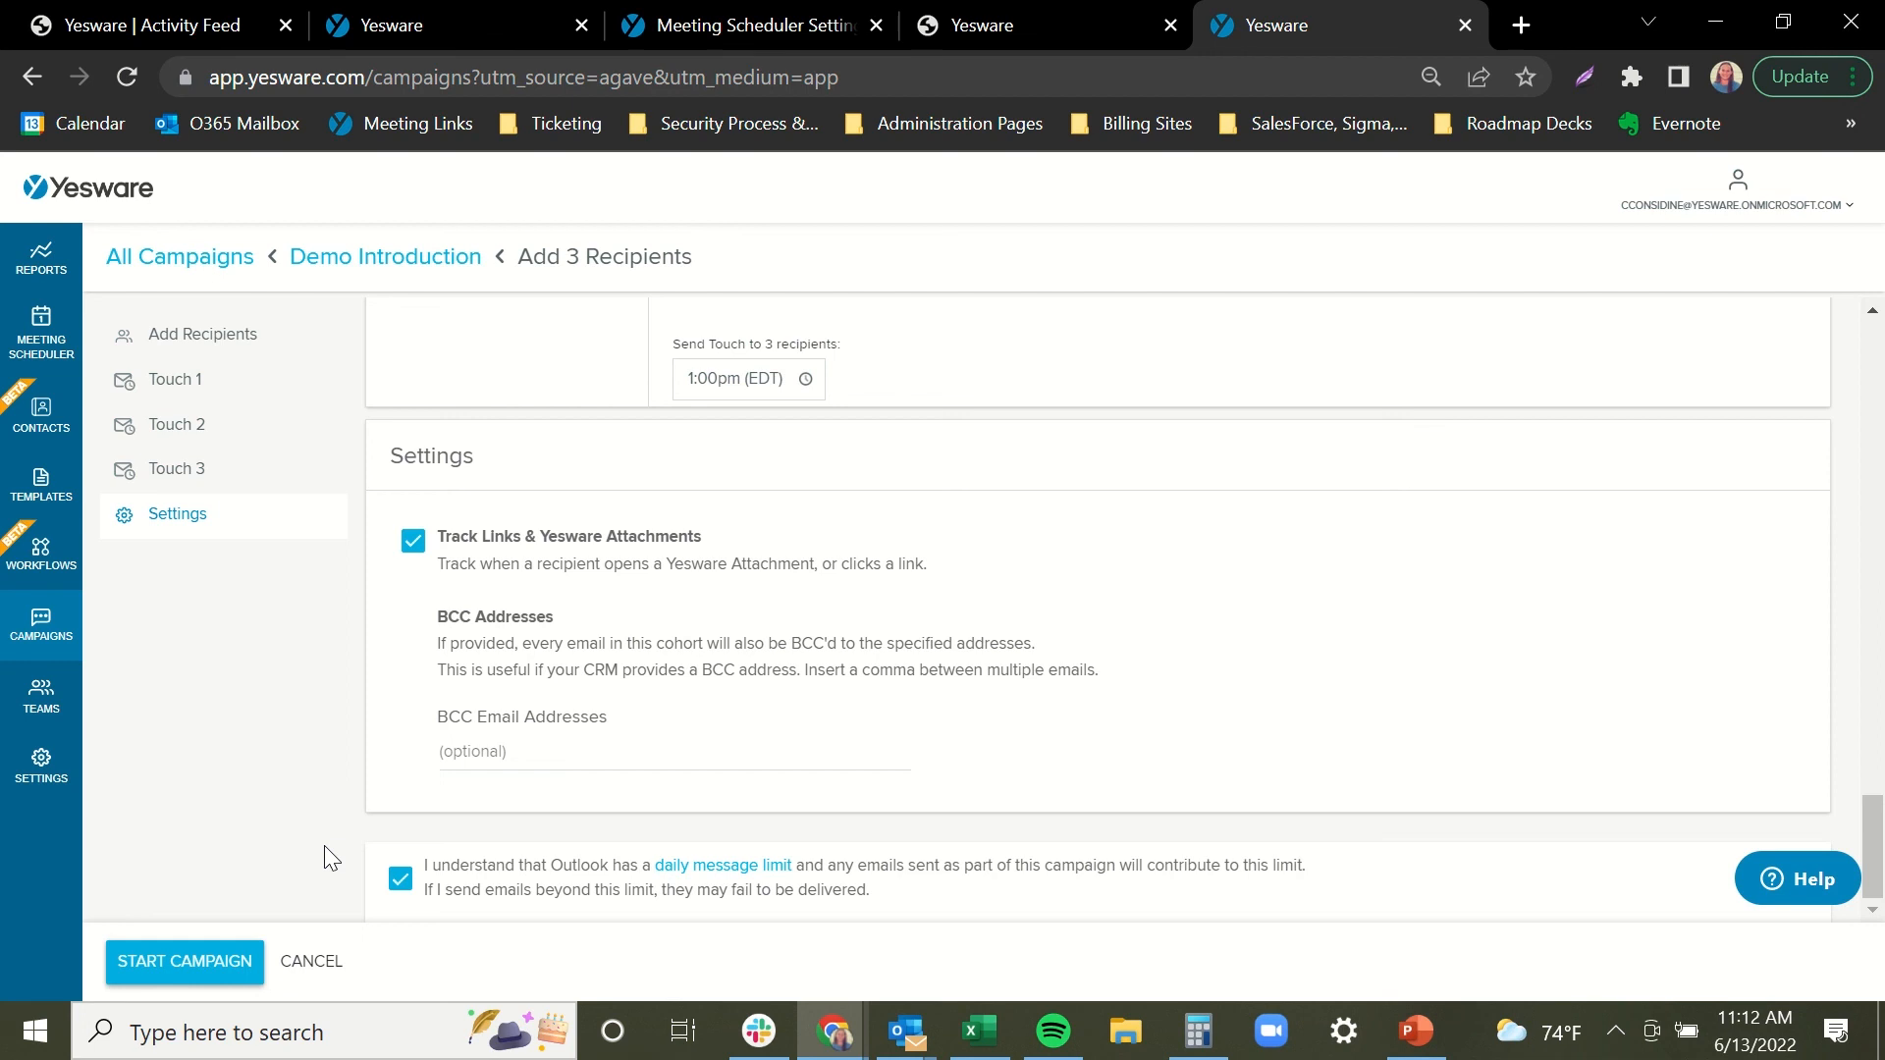
pyautogui.click(186, 962)
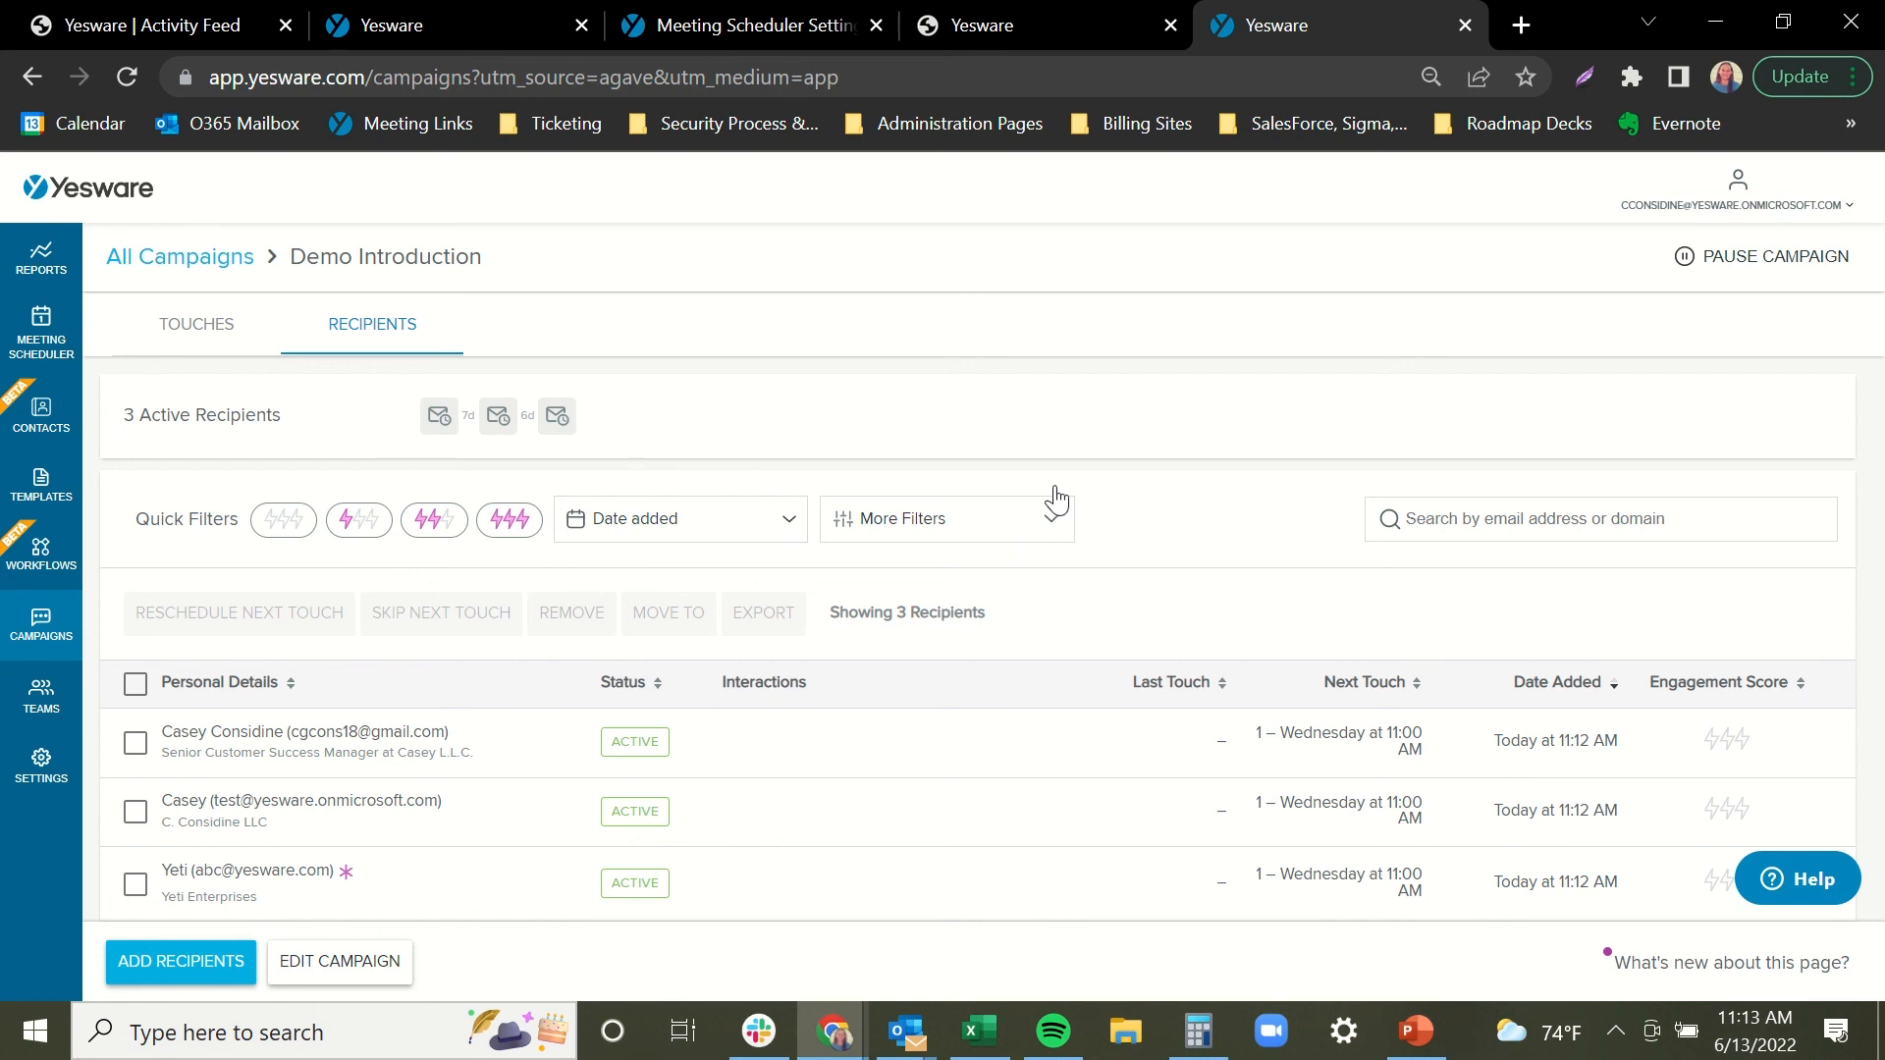
# Switch to Outlook and call the contact from today's phone-call task in Yesware Tasks.
pyautogui.moveTo(907, 1031)
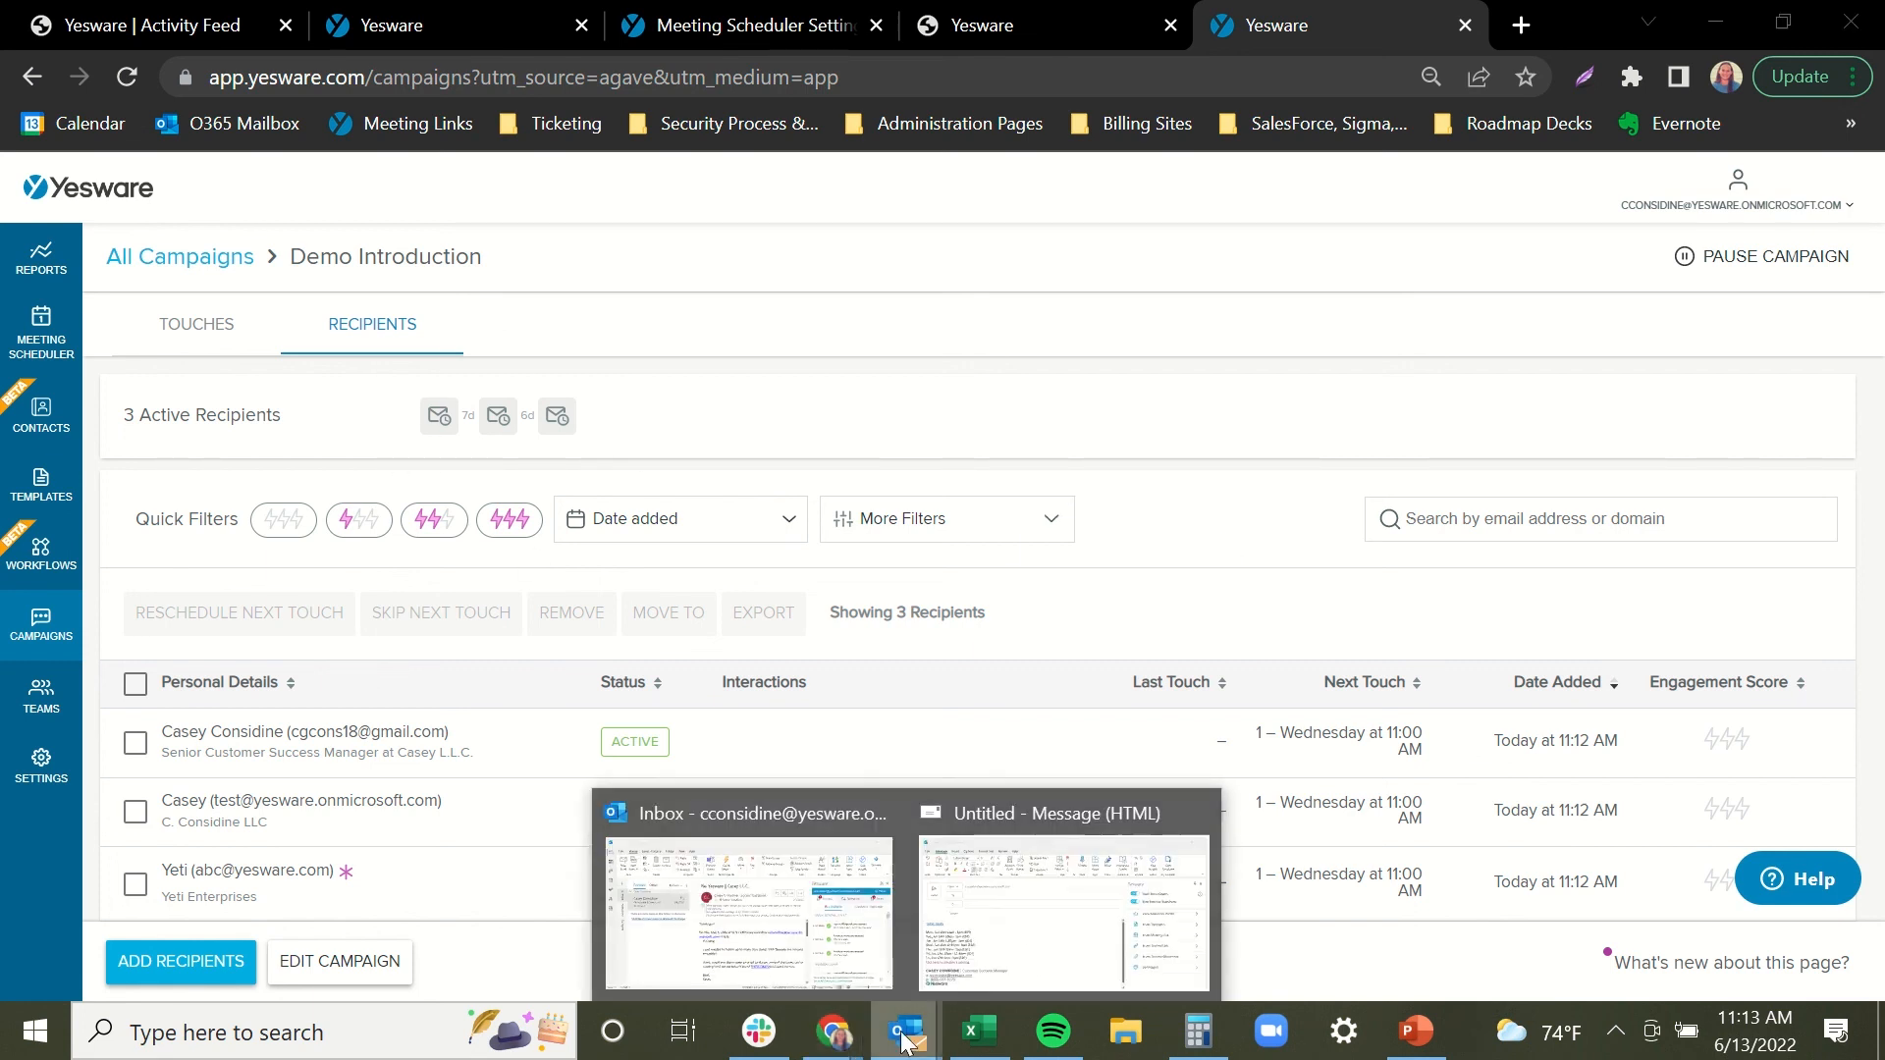
pyautogui.click(840, 934)
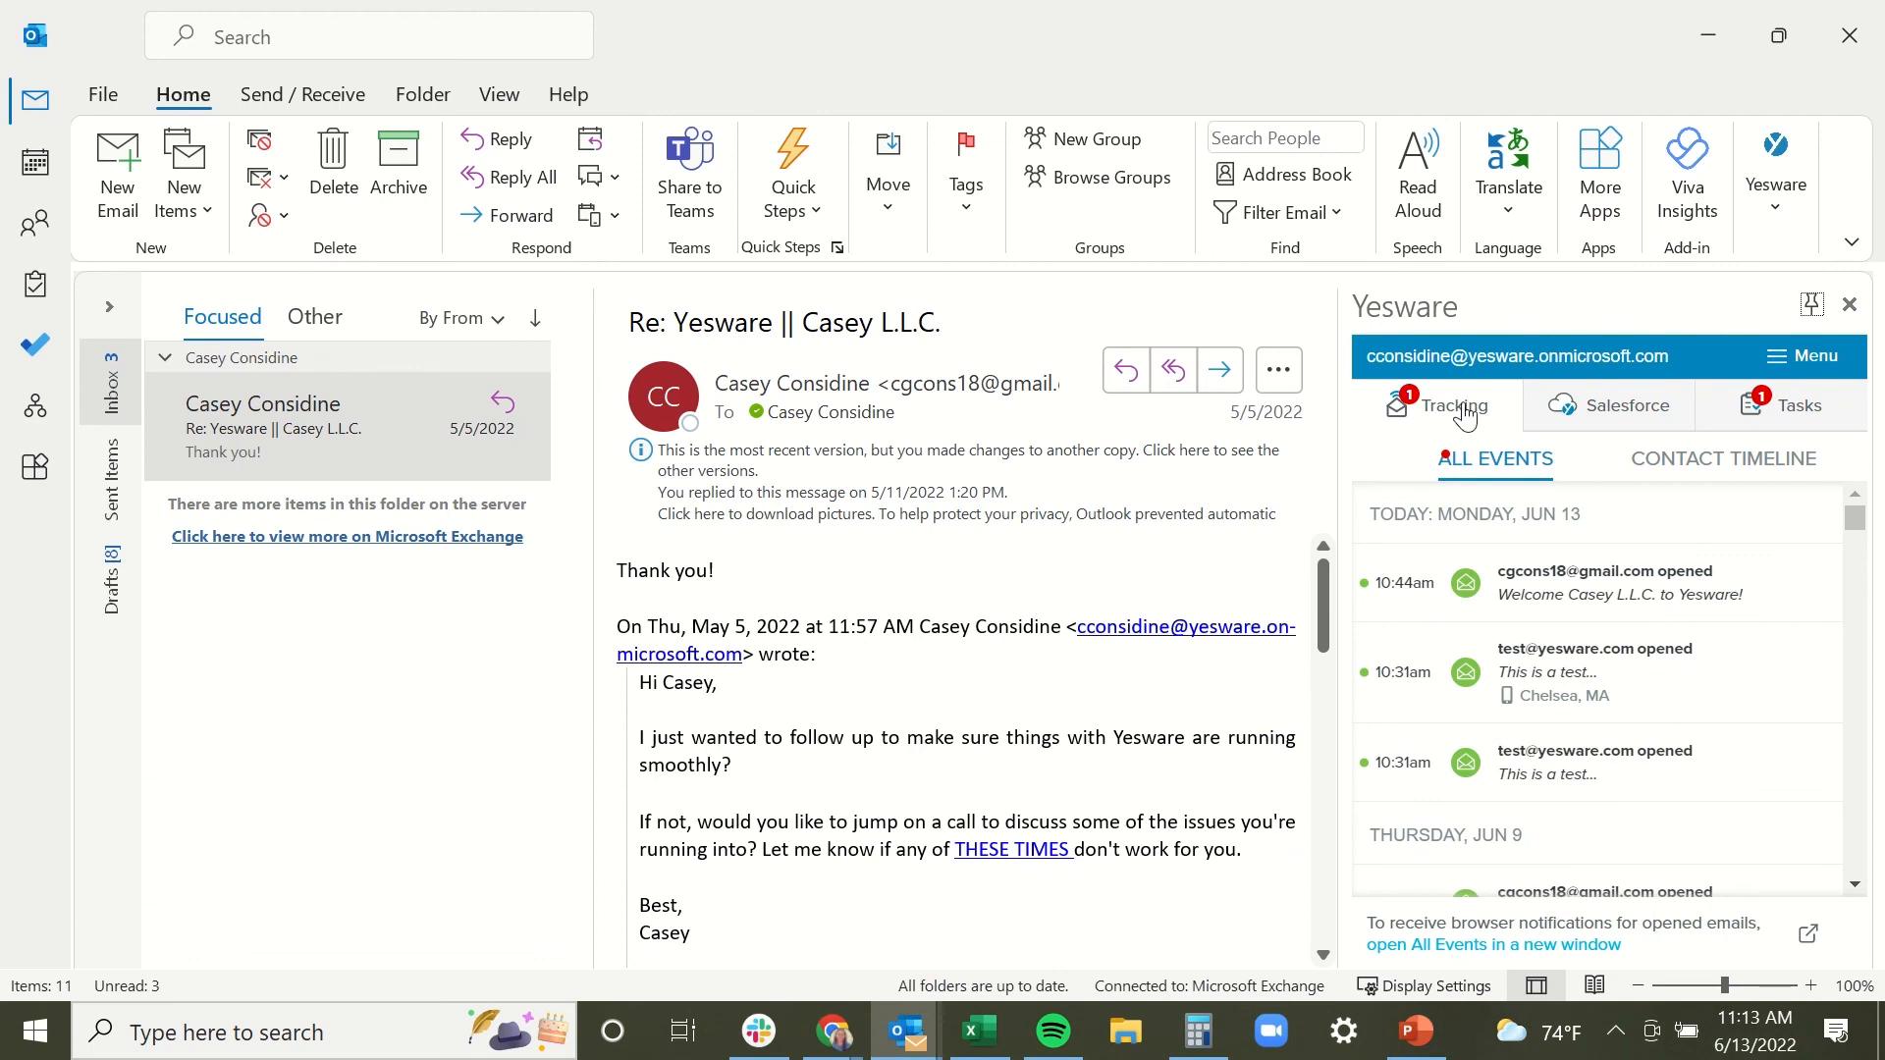
pyautogui.click(1750, 416)
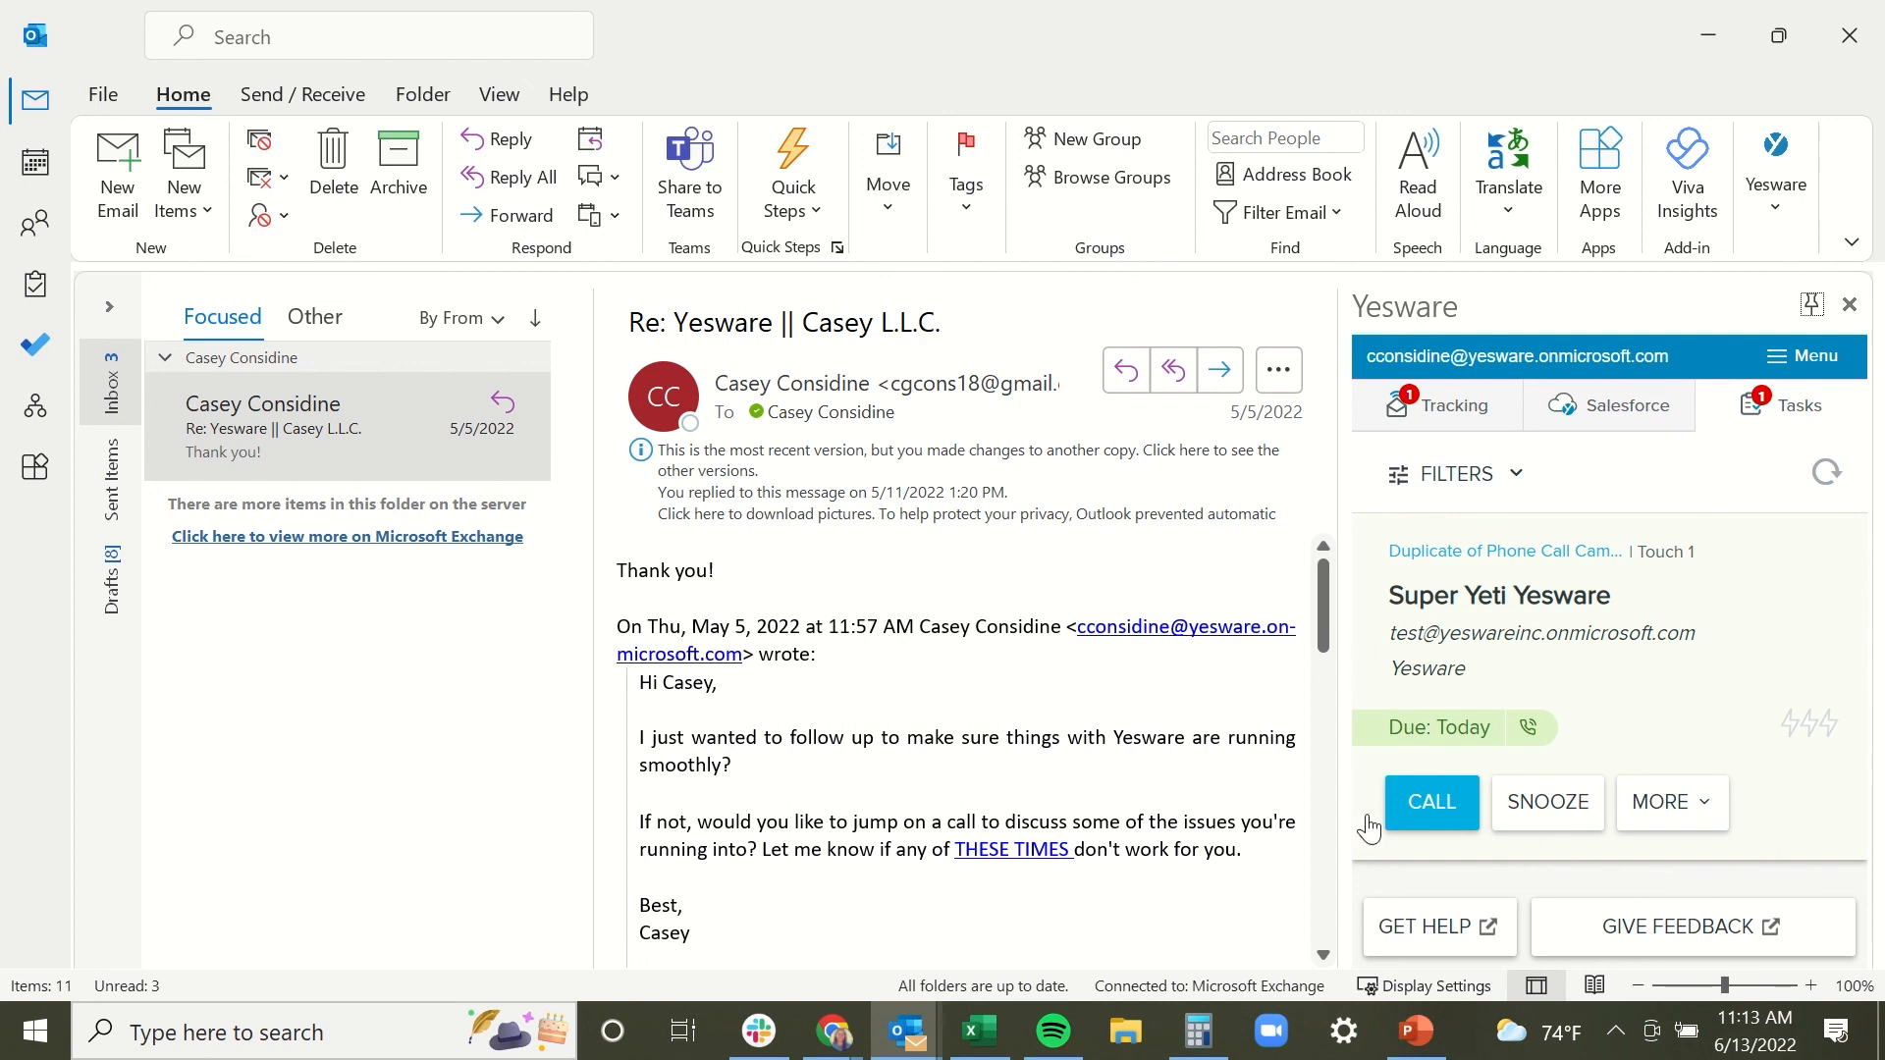
pyautogui.click(1429, 817)
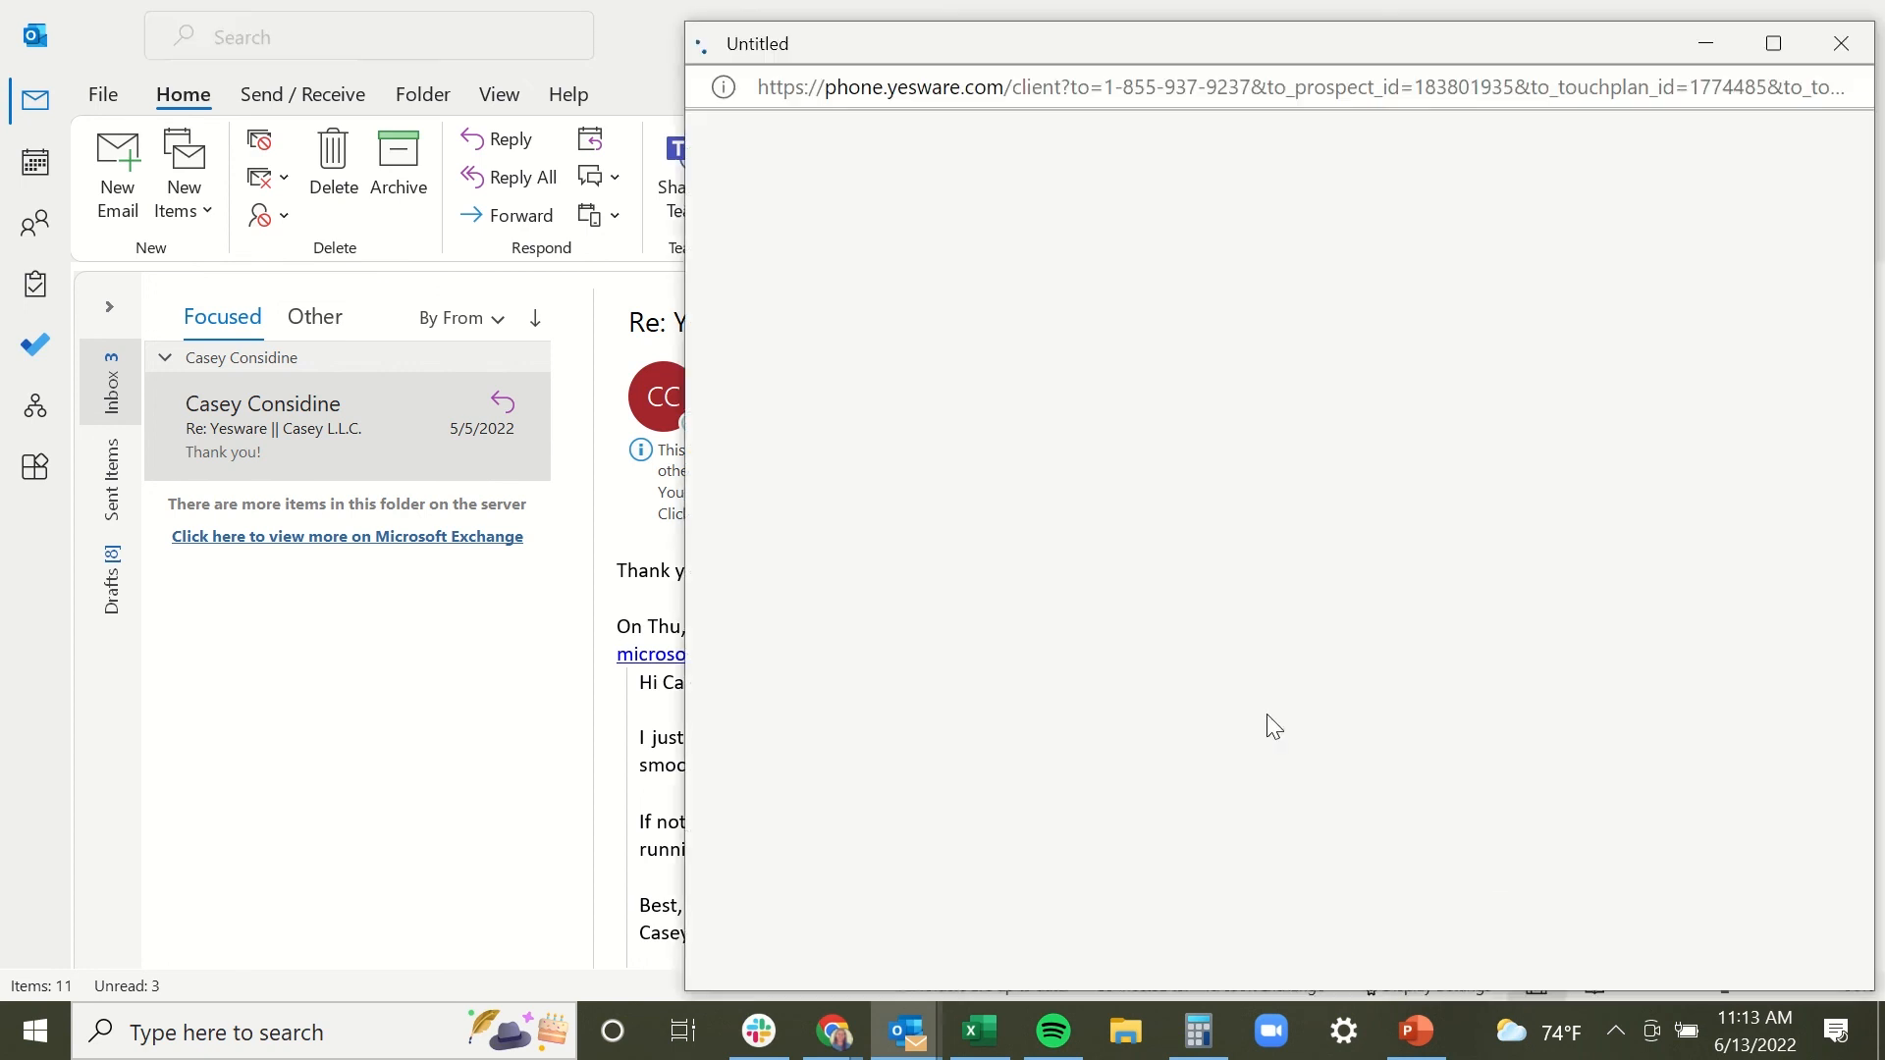
# Widen and reposition the call window, review the contact's Salesforce record, then return to Talking Points.
pyautogui.moveTo(680, 155); pyautogui.dragTo(261, 155)
pyautogui.moveTo(724, 46); pyautogui.dragTo(662, 21)
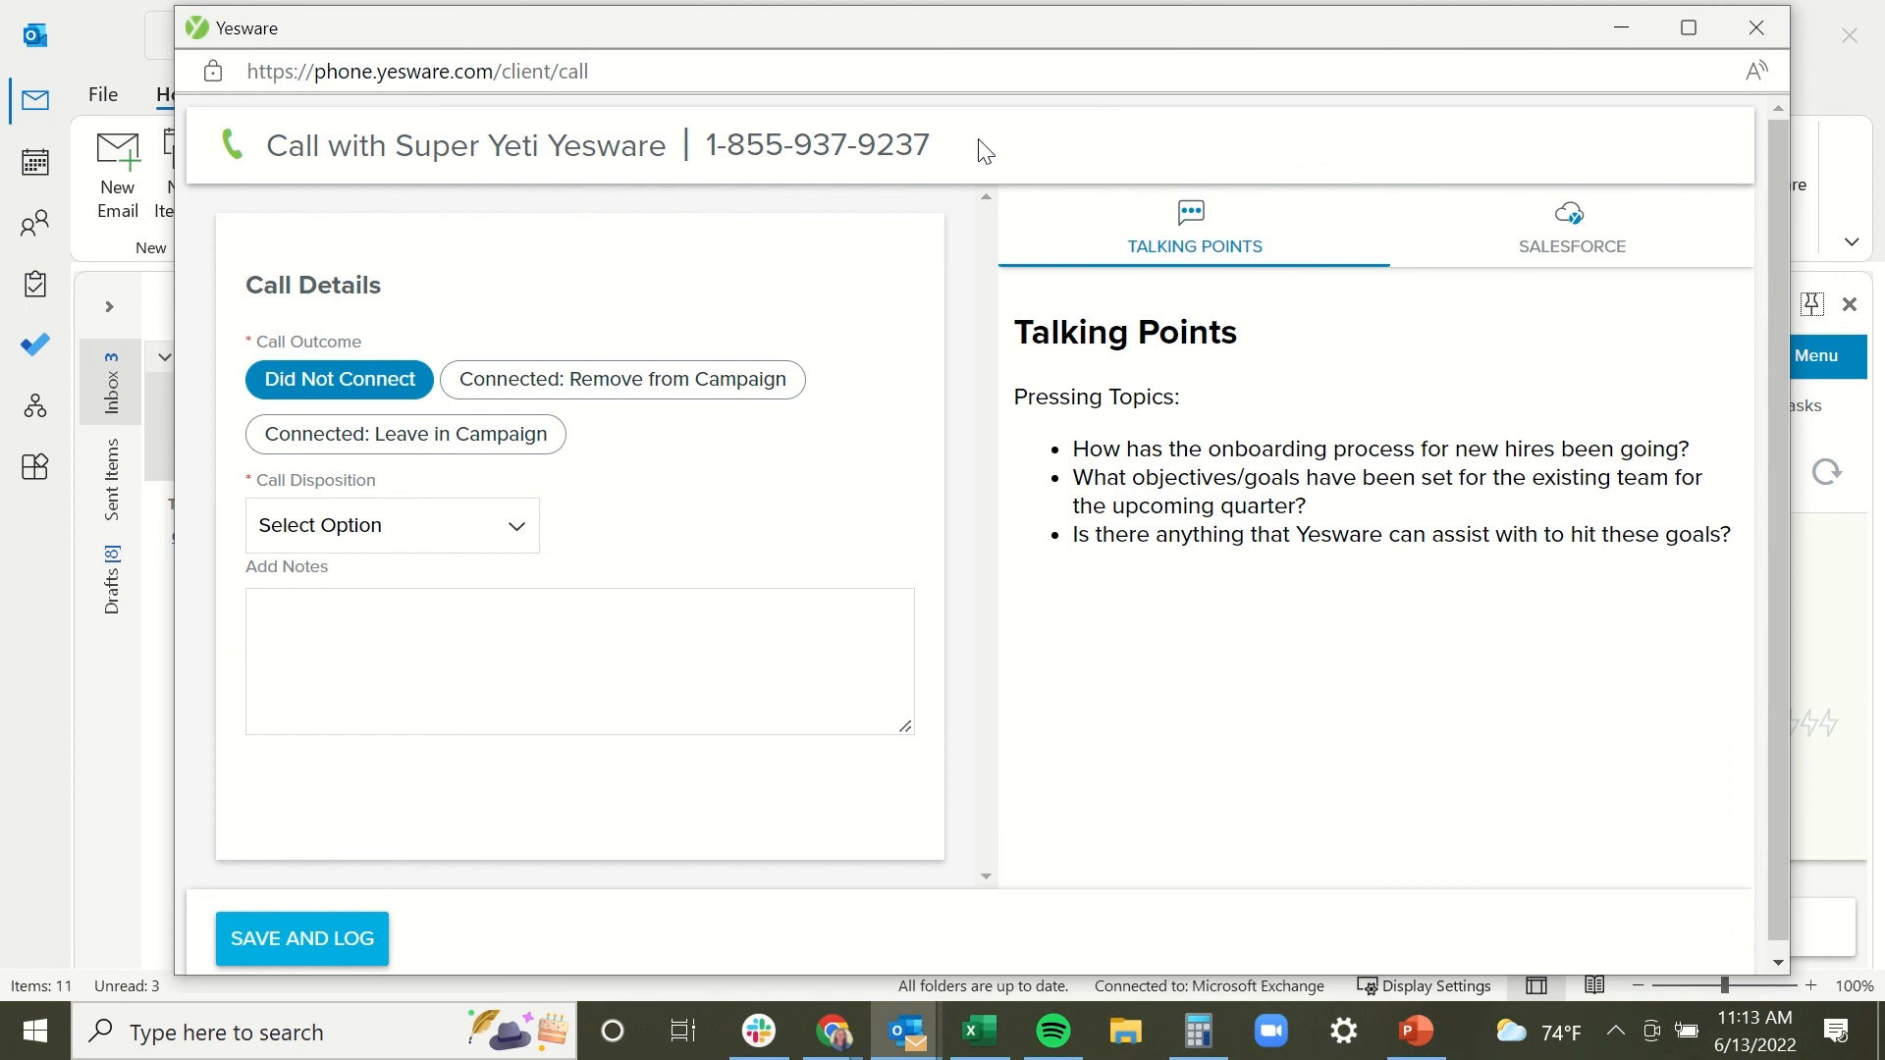
pyautogui.click(1586, 257)
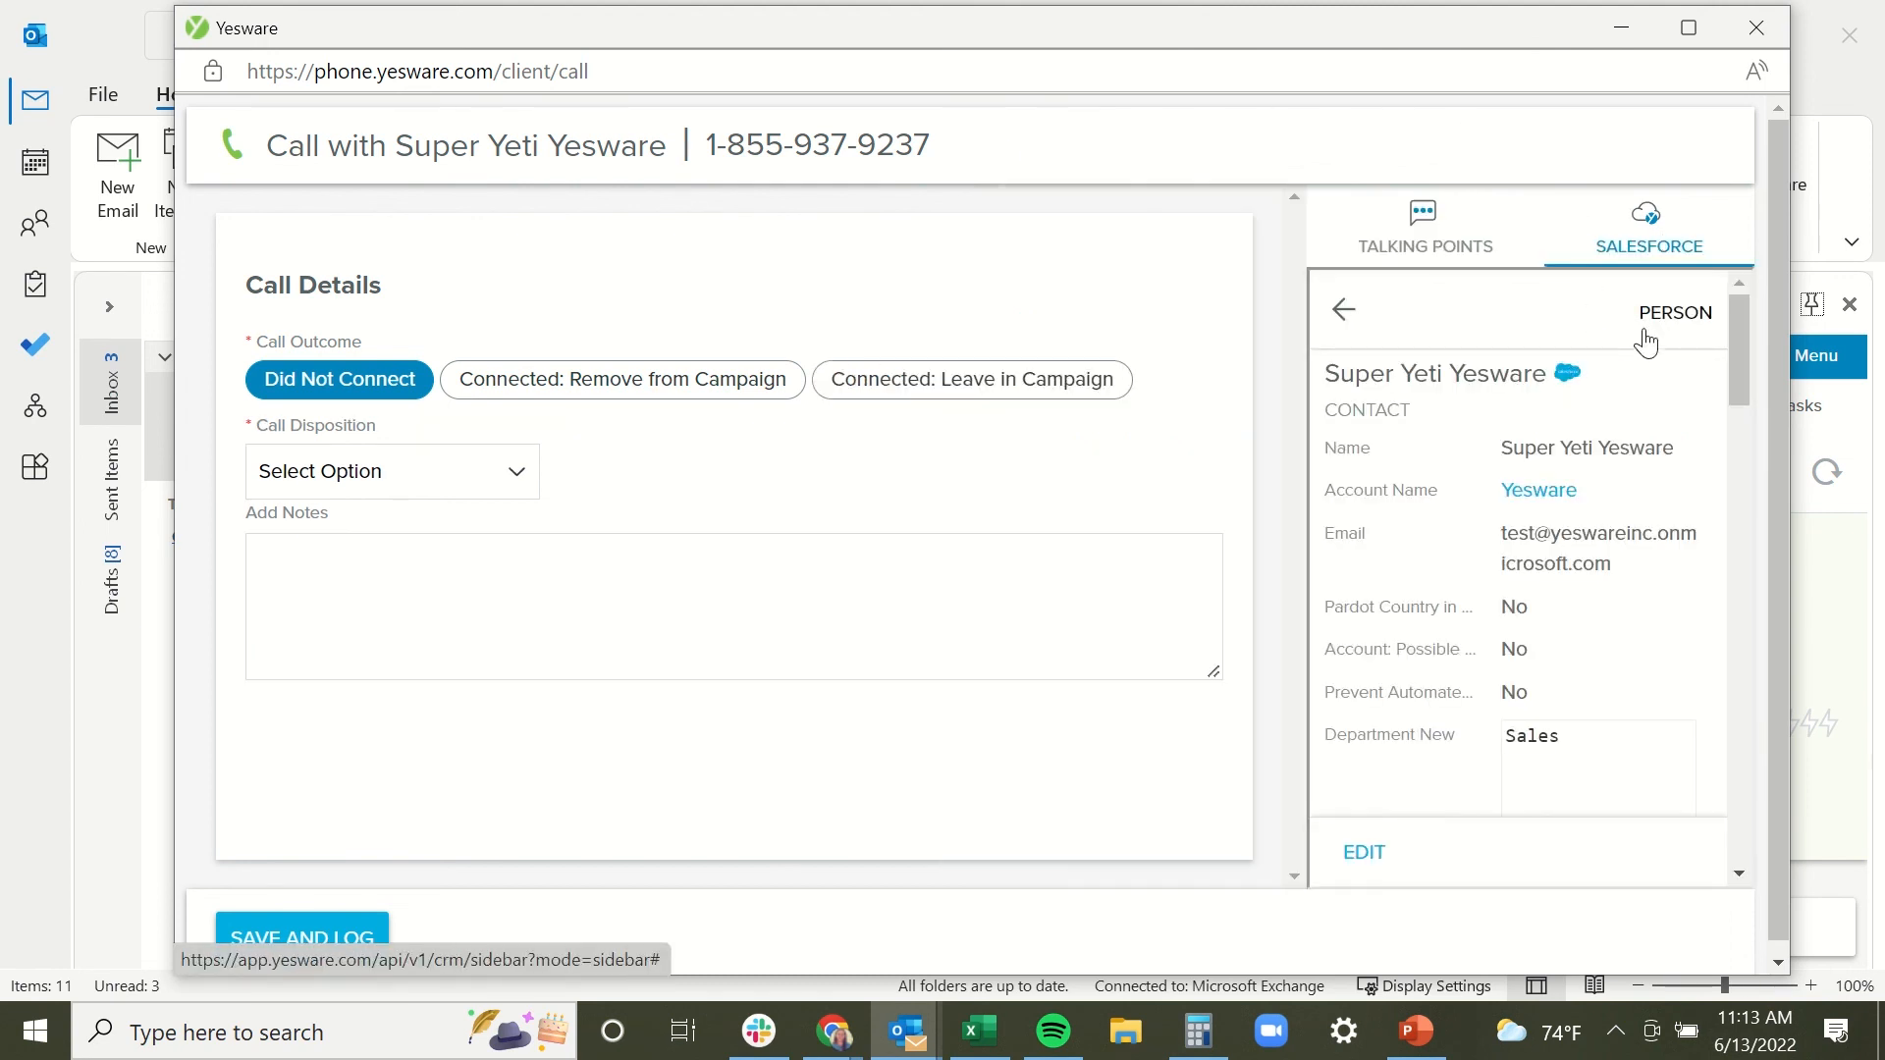
pyautogui.moveTo(1742, 340); pyautogui.dragTo(1783, 342)
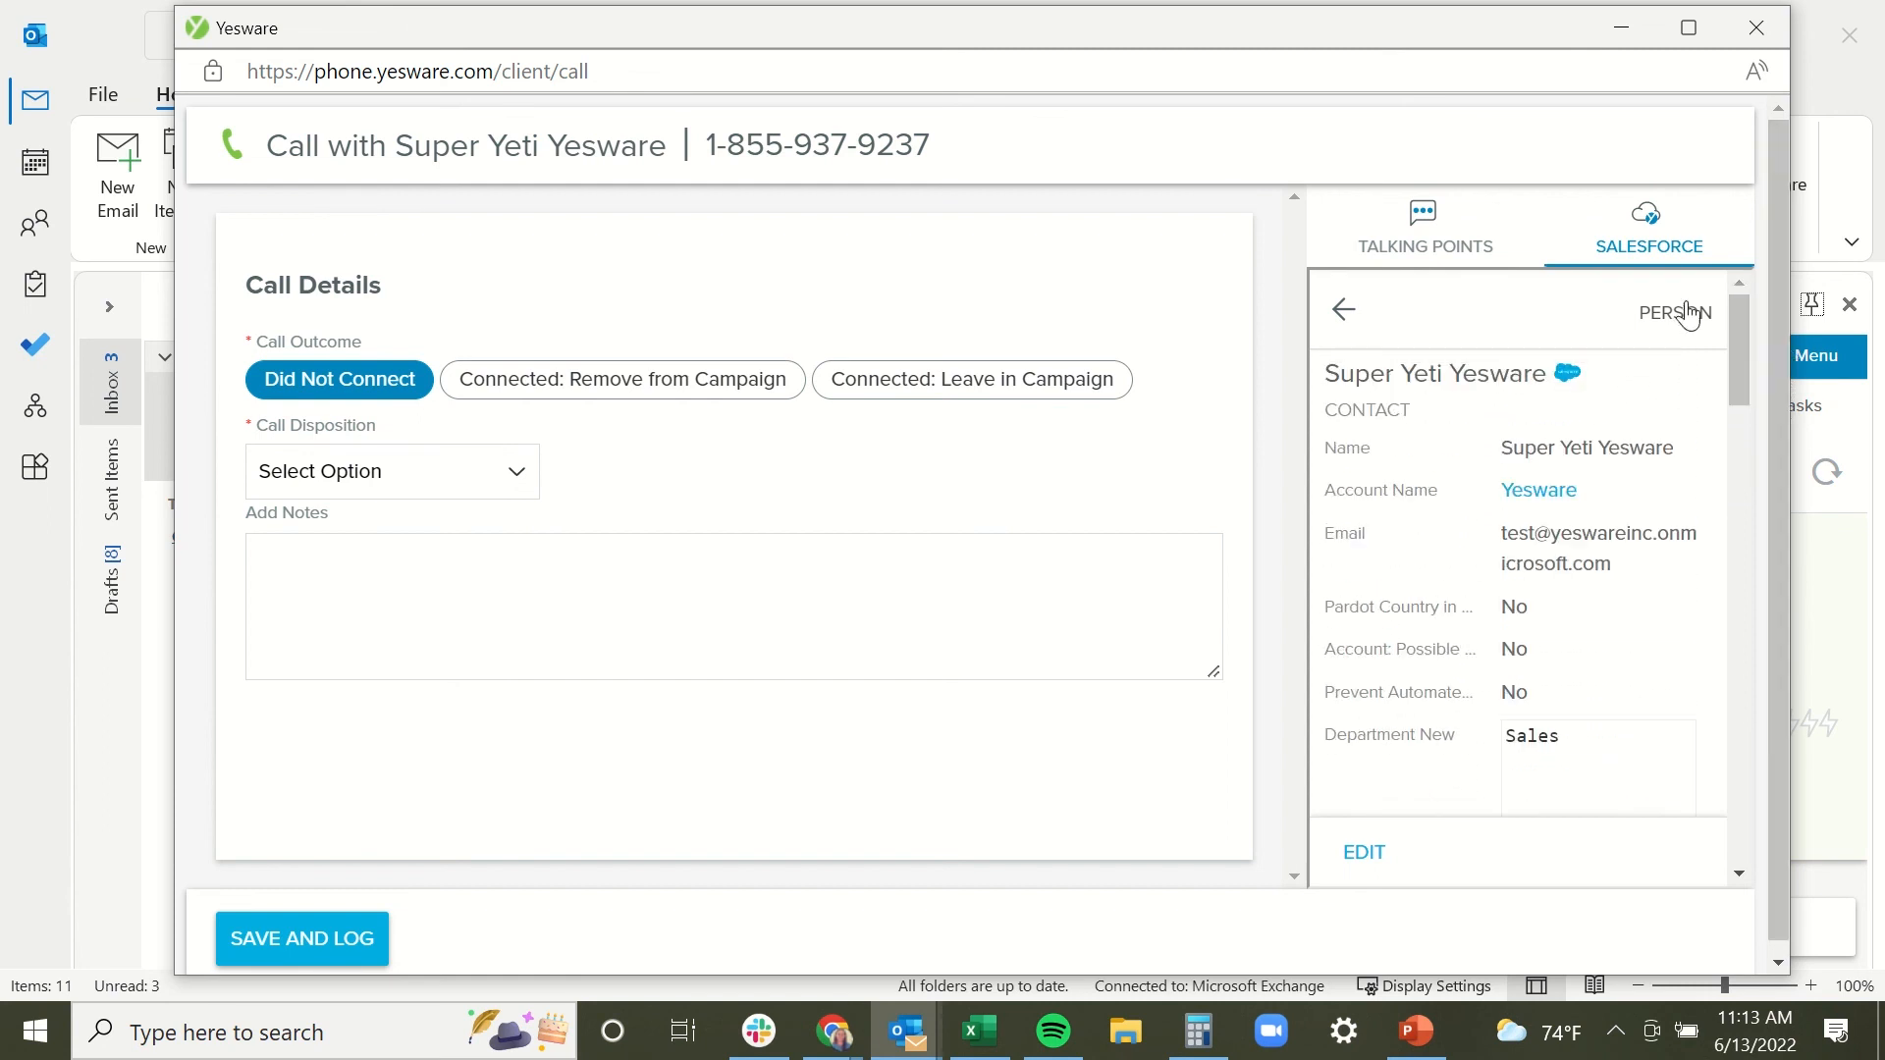
pyautogui.click(1437, 259)
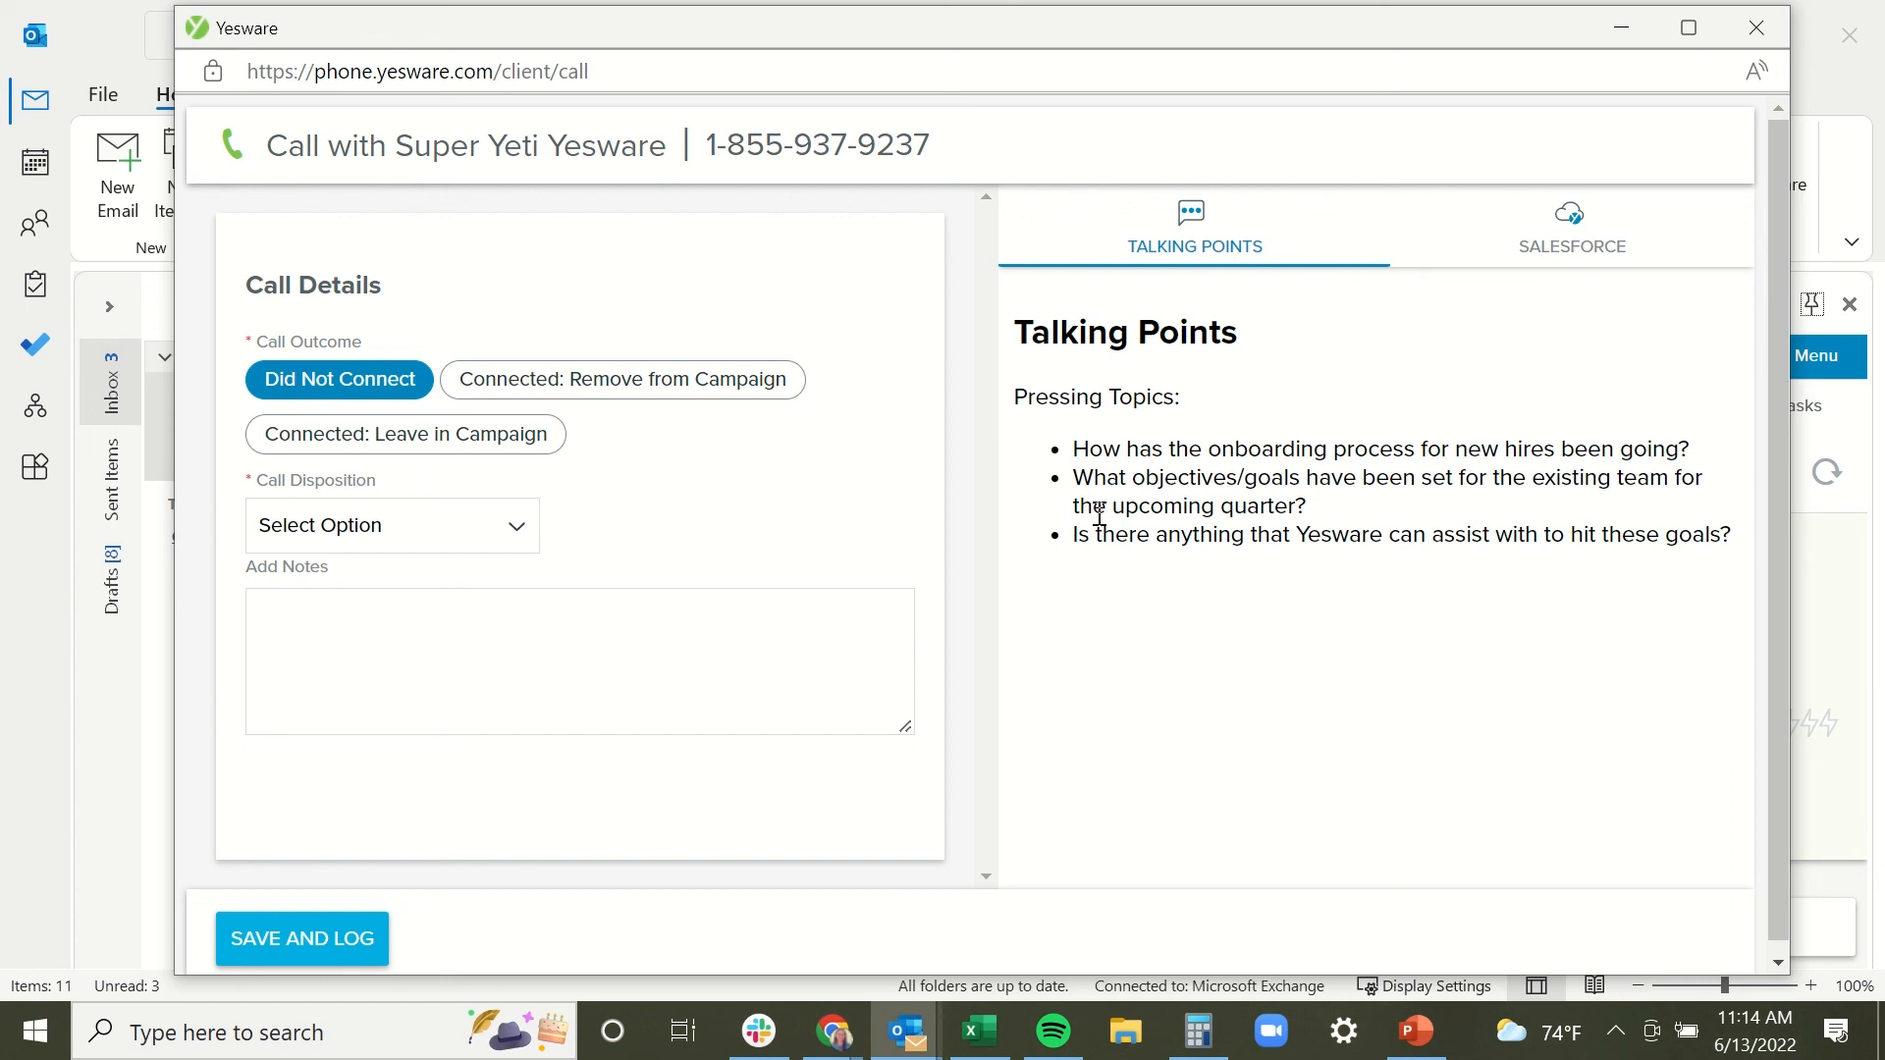
# Set the call outcome to Connected: Remove from Campaign, leaving Call Disposition unselected.
pyautogui.click(777, 631)
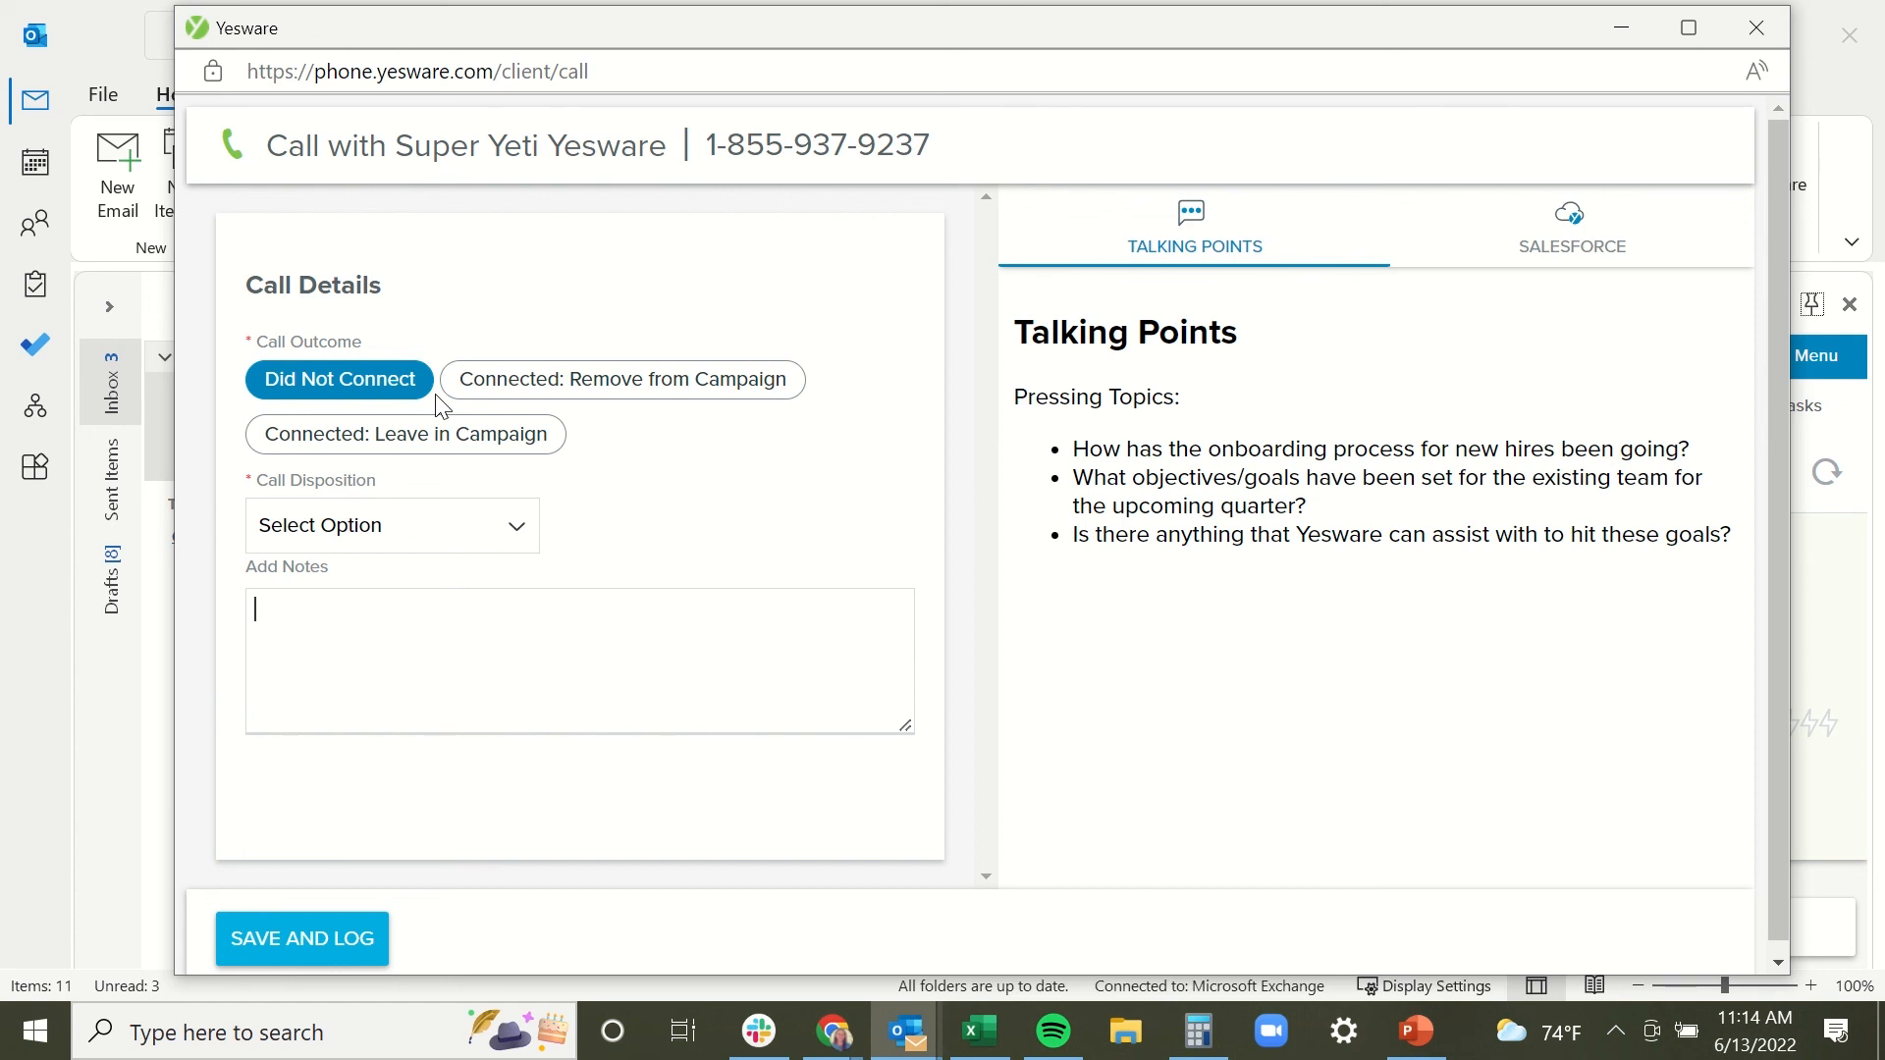
pyautogui.click(518, 535)
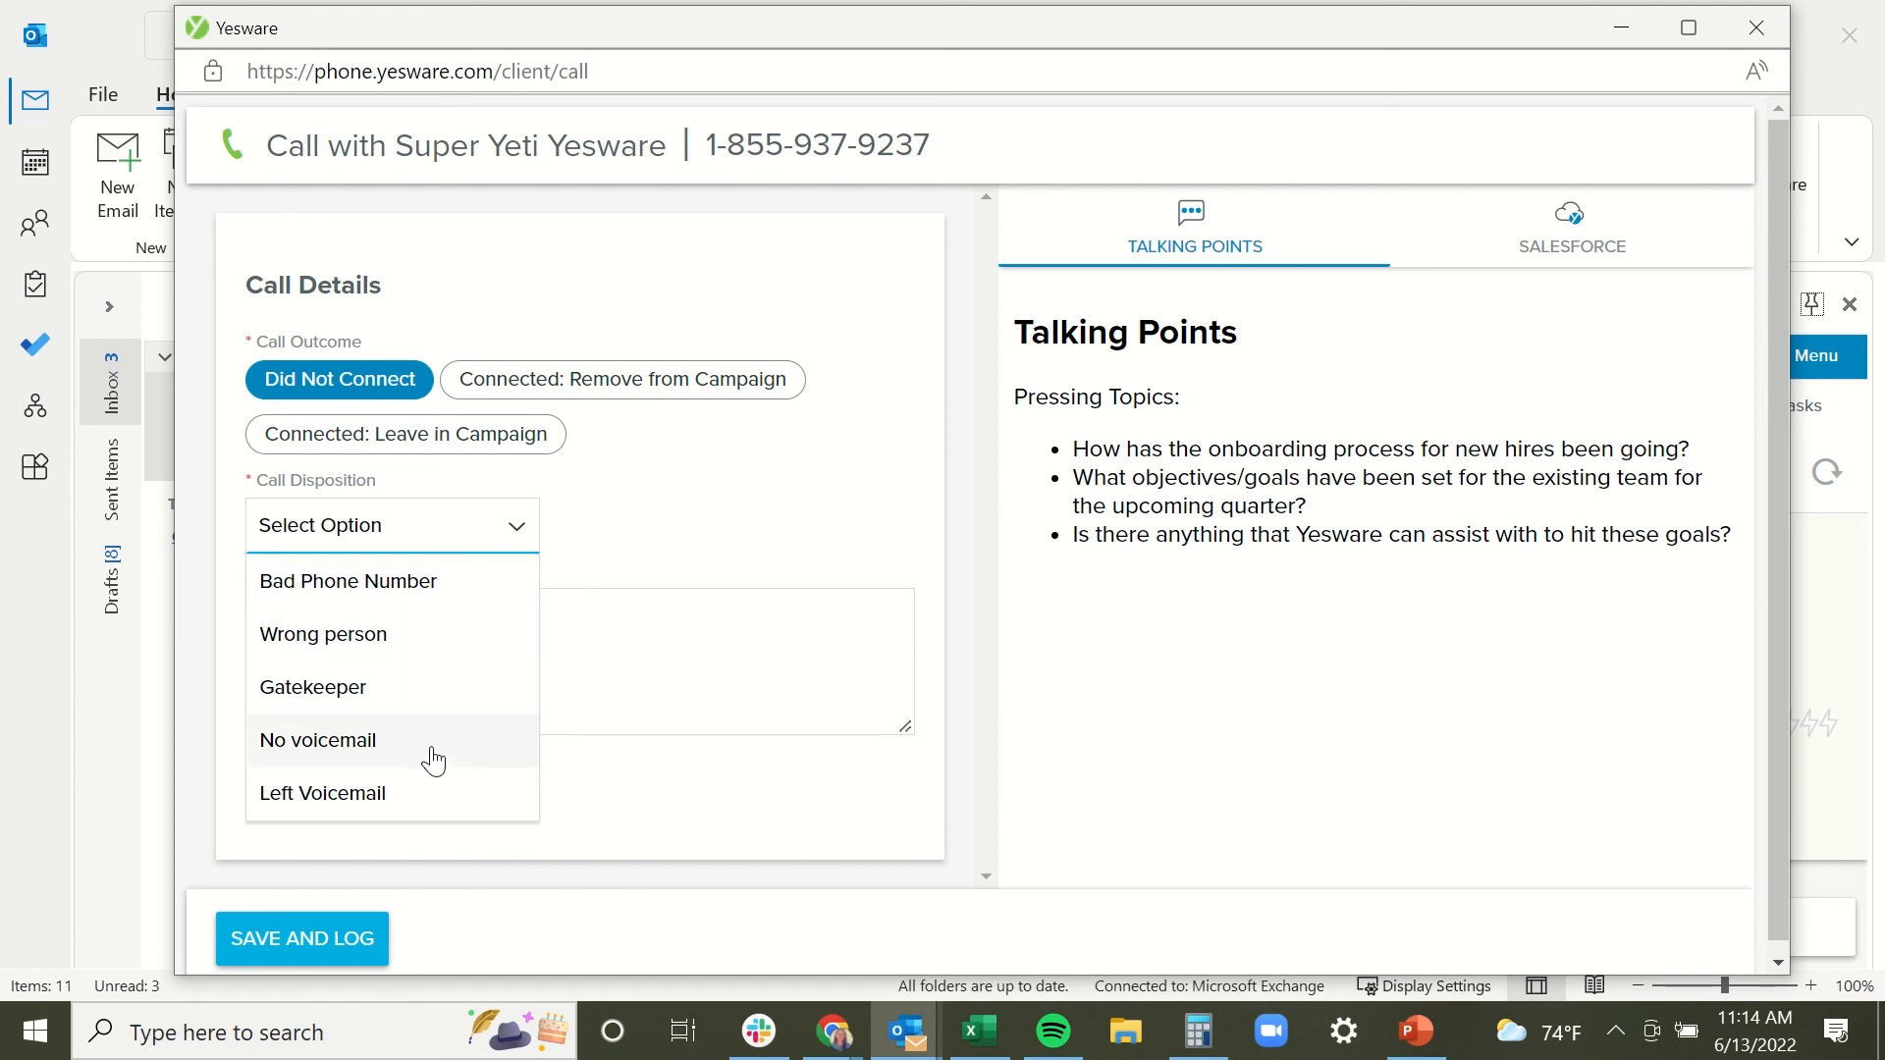
pyautogui.click(658, 509)
pyautogui.click(682, 379)
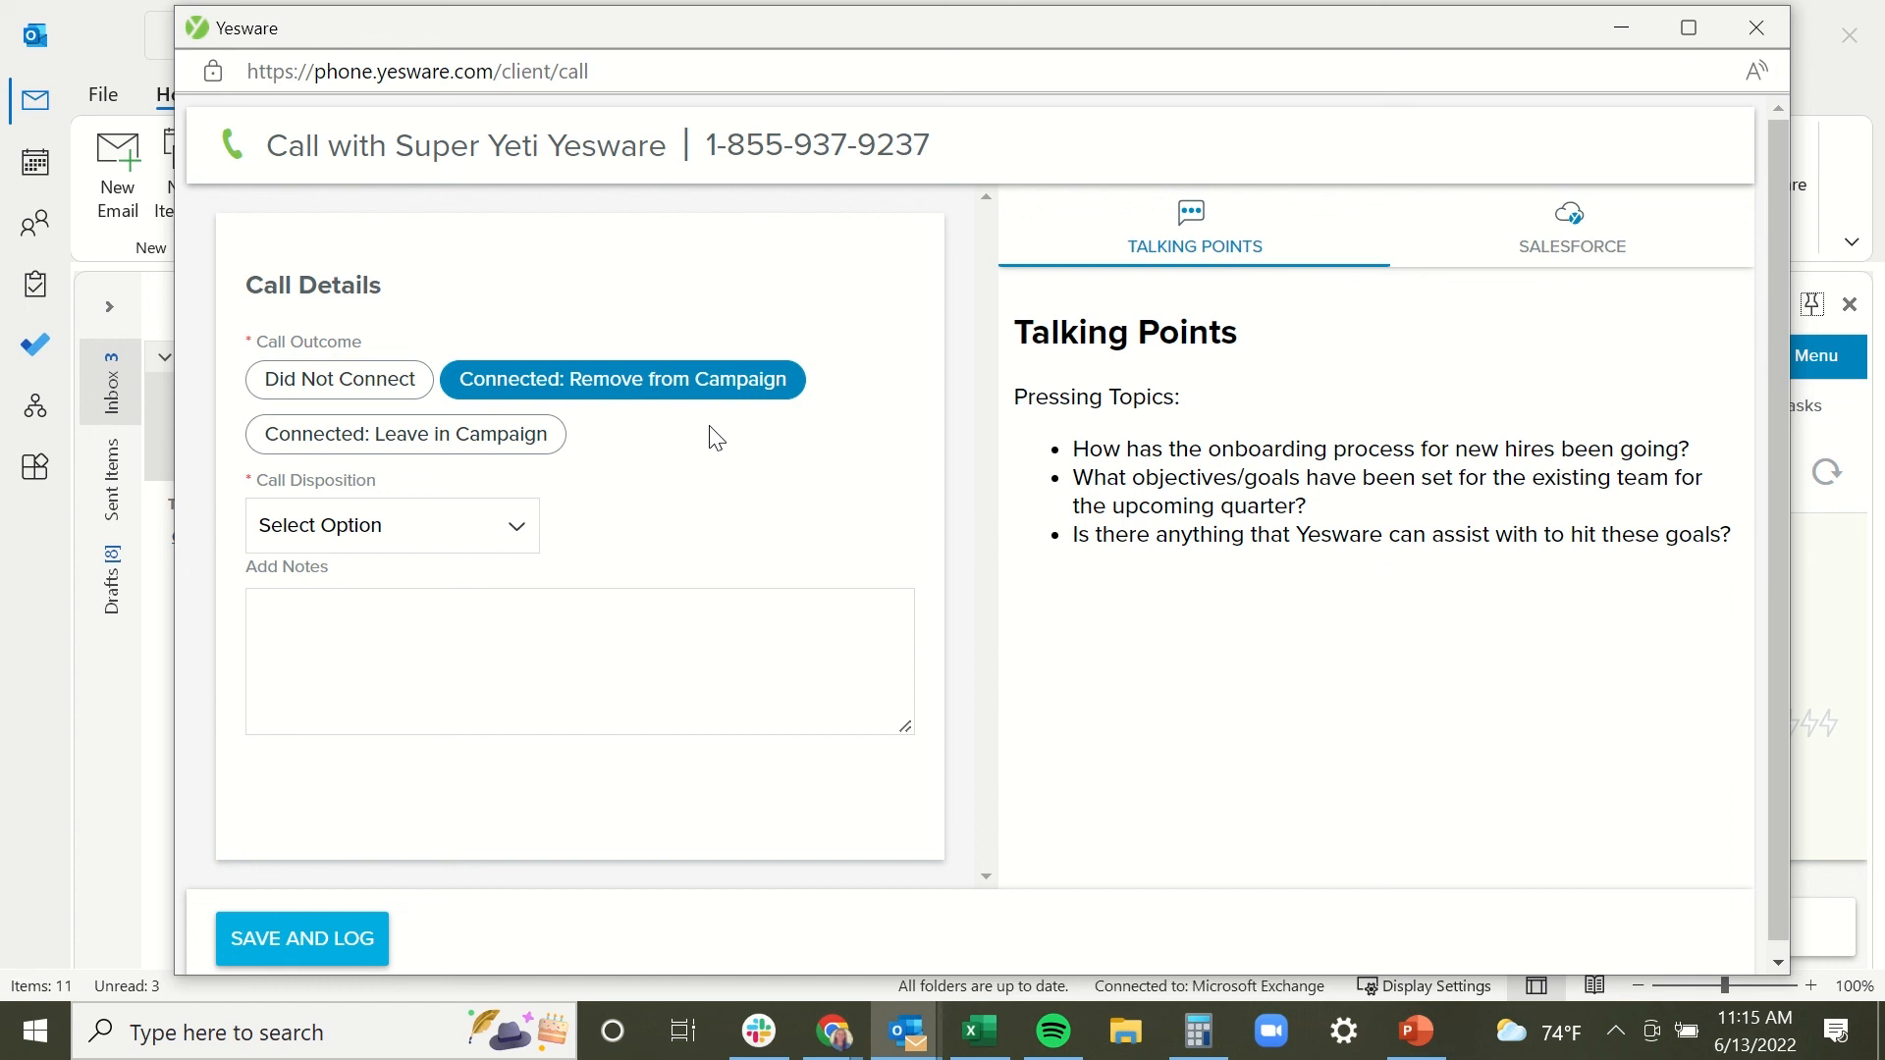
# Review the Connected dispositions and switch the outcome to Connected: Leave in Campaign.
pyautogui.click(515, 547)
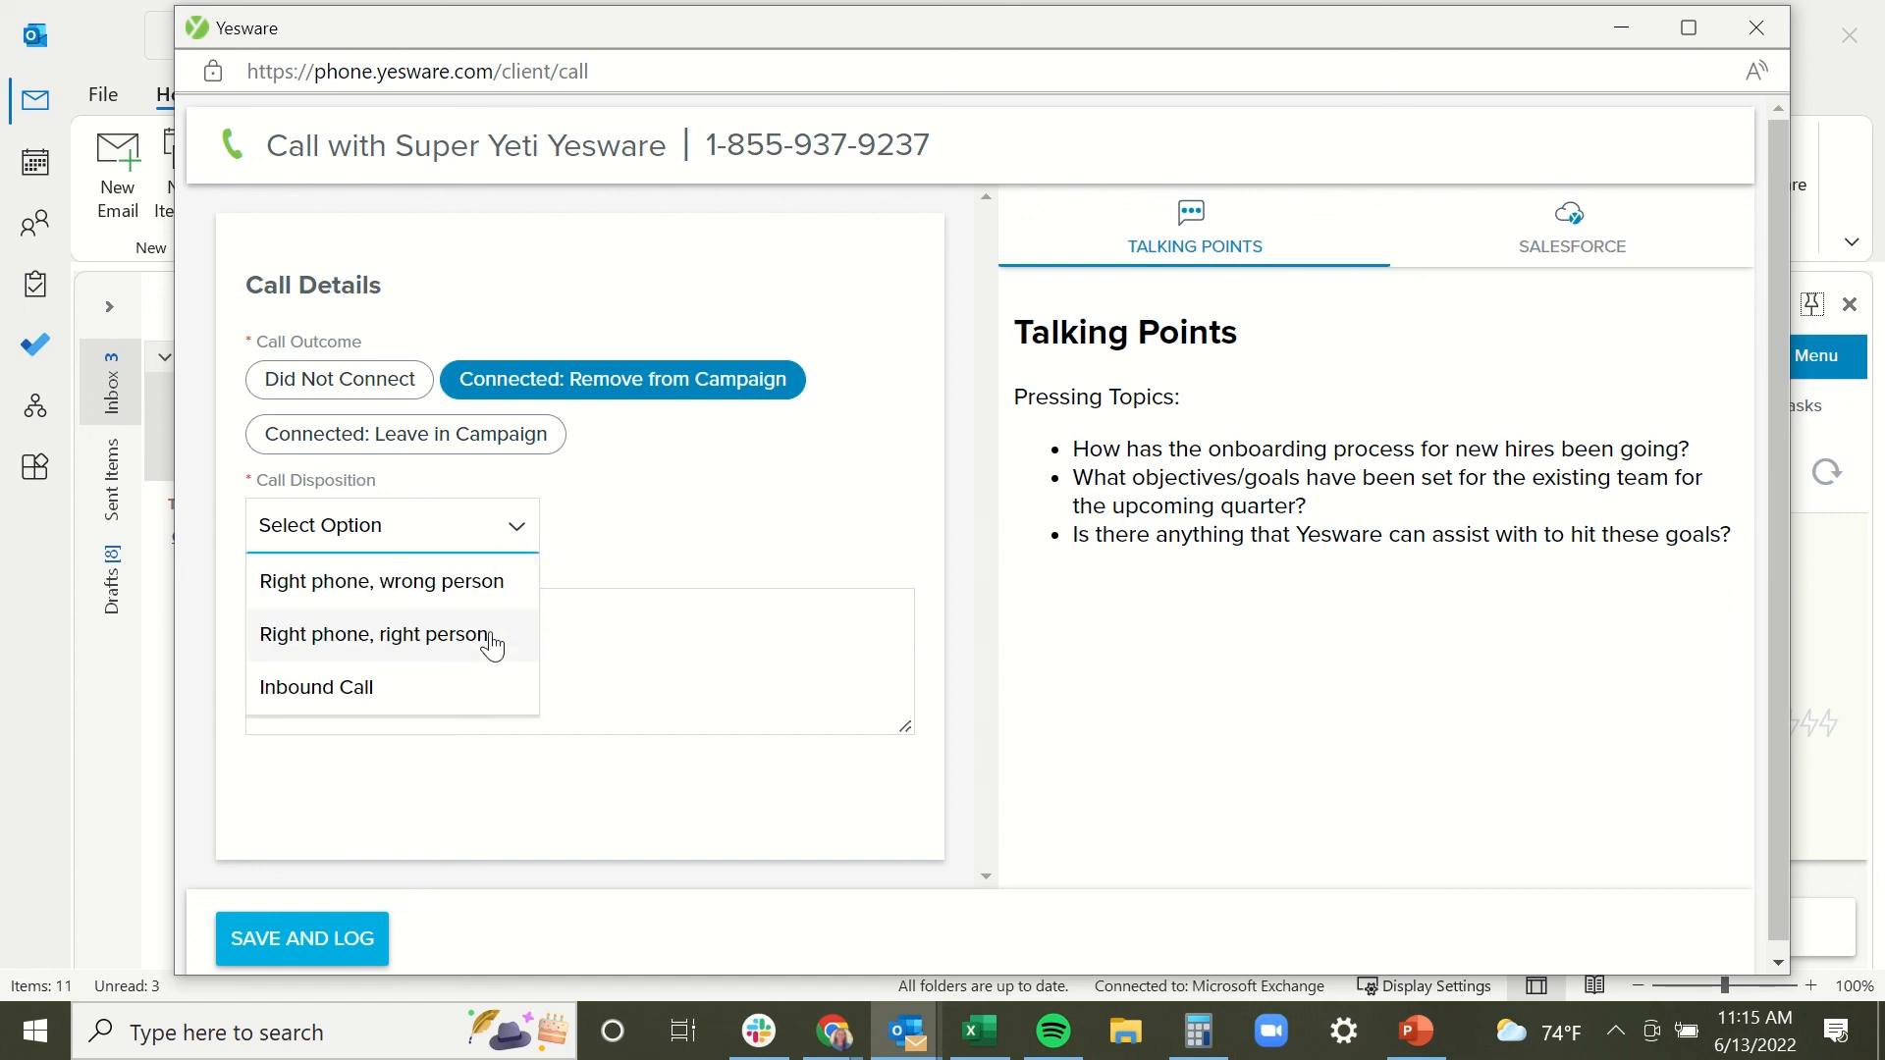
pyautogui.click(599, 523)
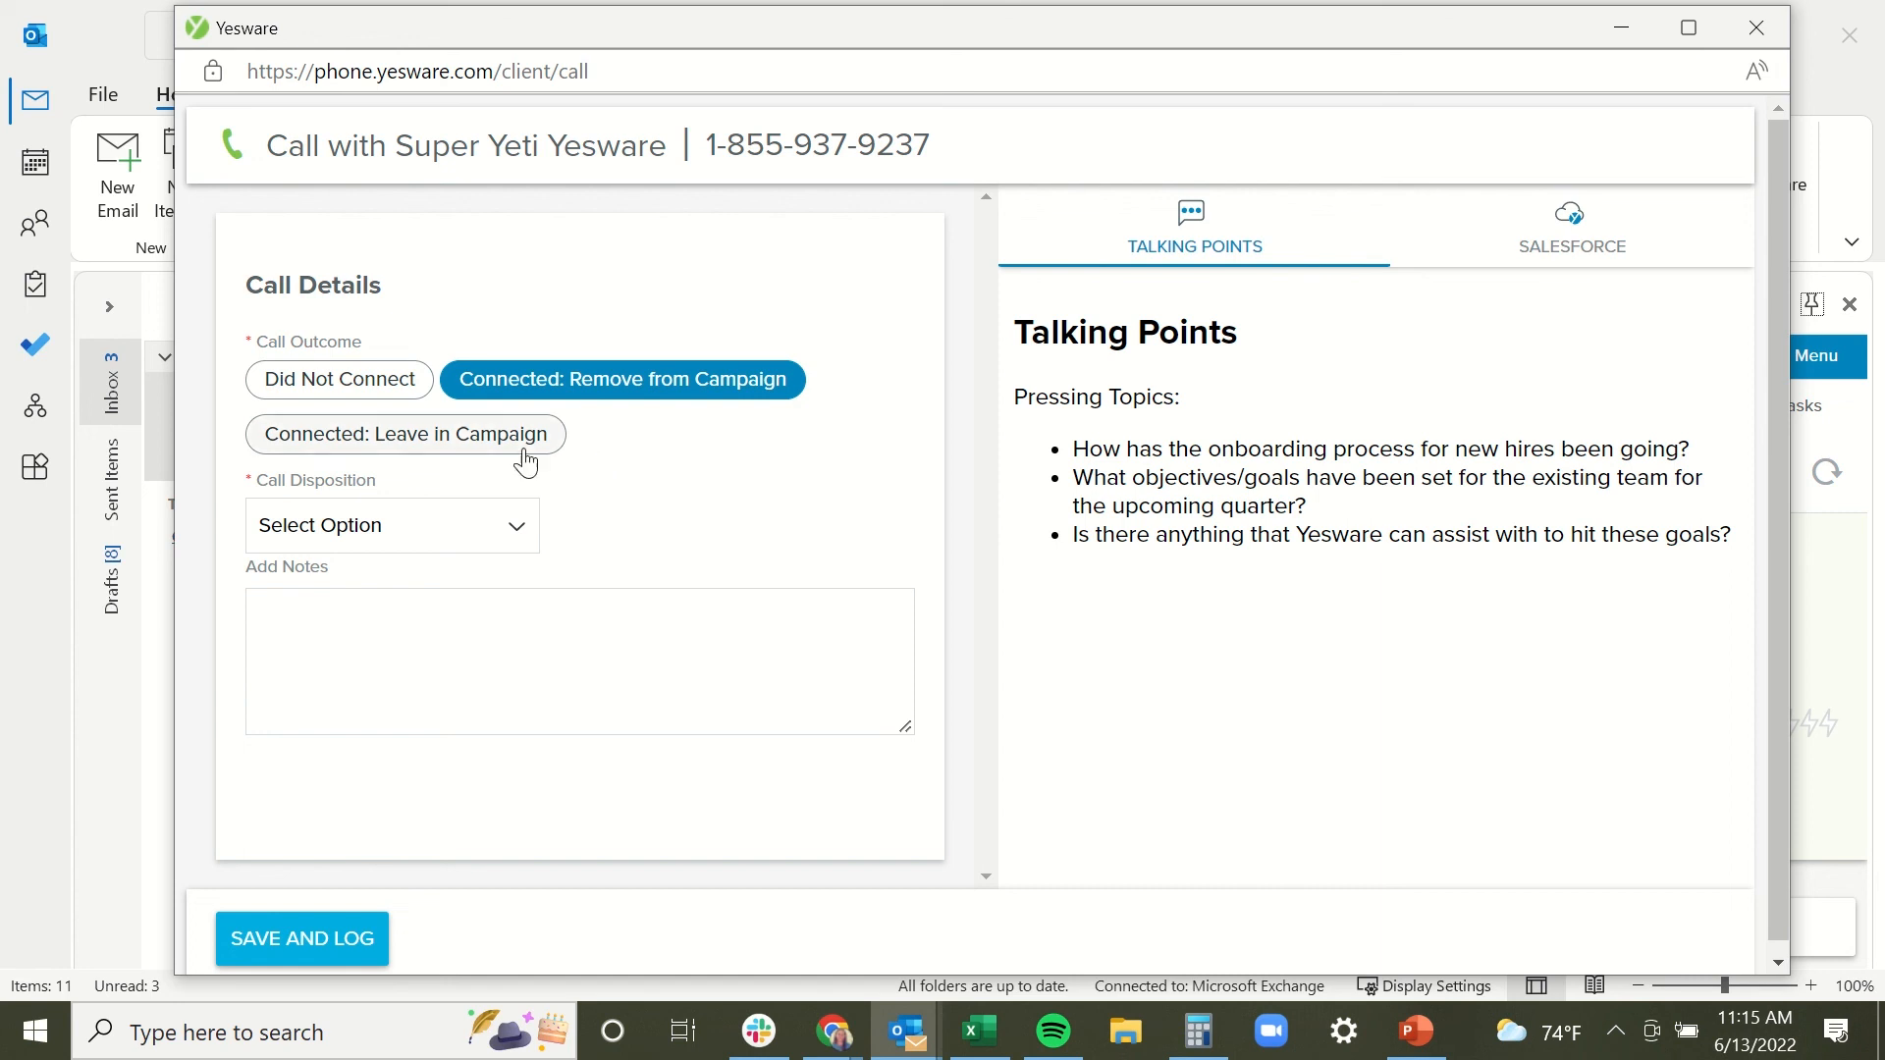
pyautogui.click(429, 445)
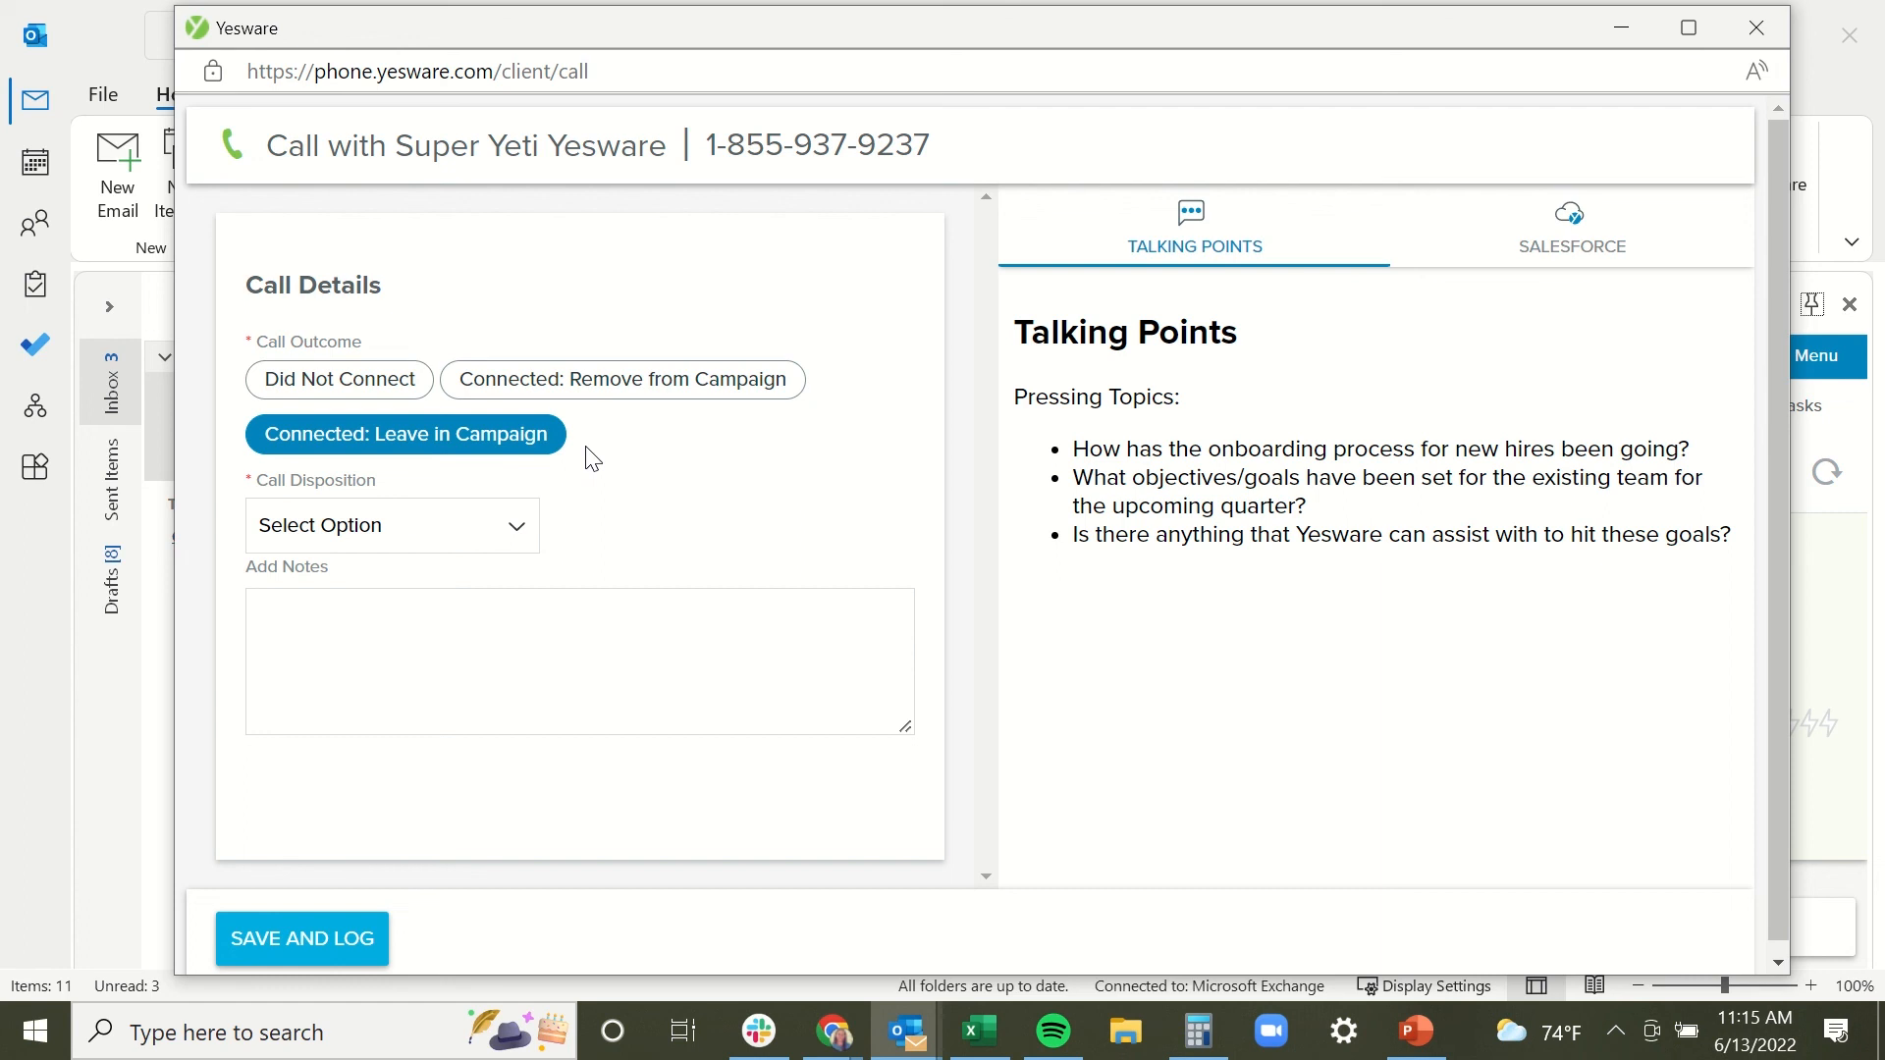
pyautogui.click(517, 537)
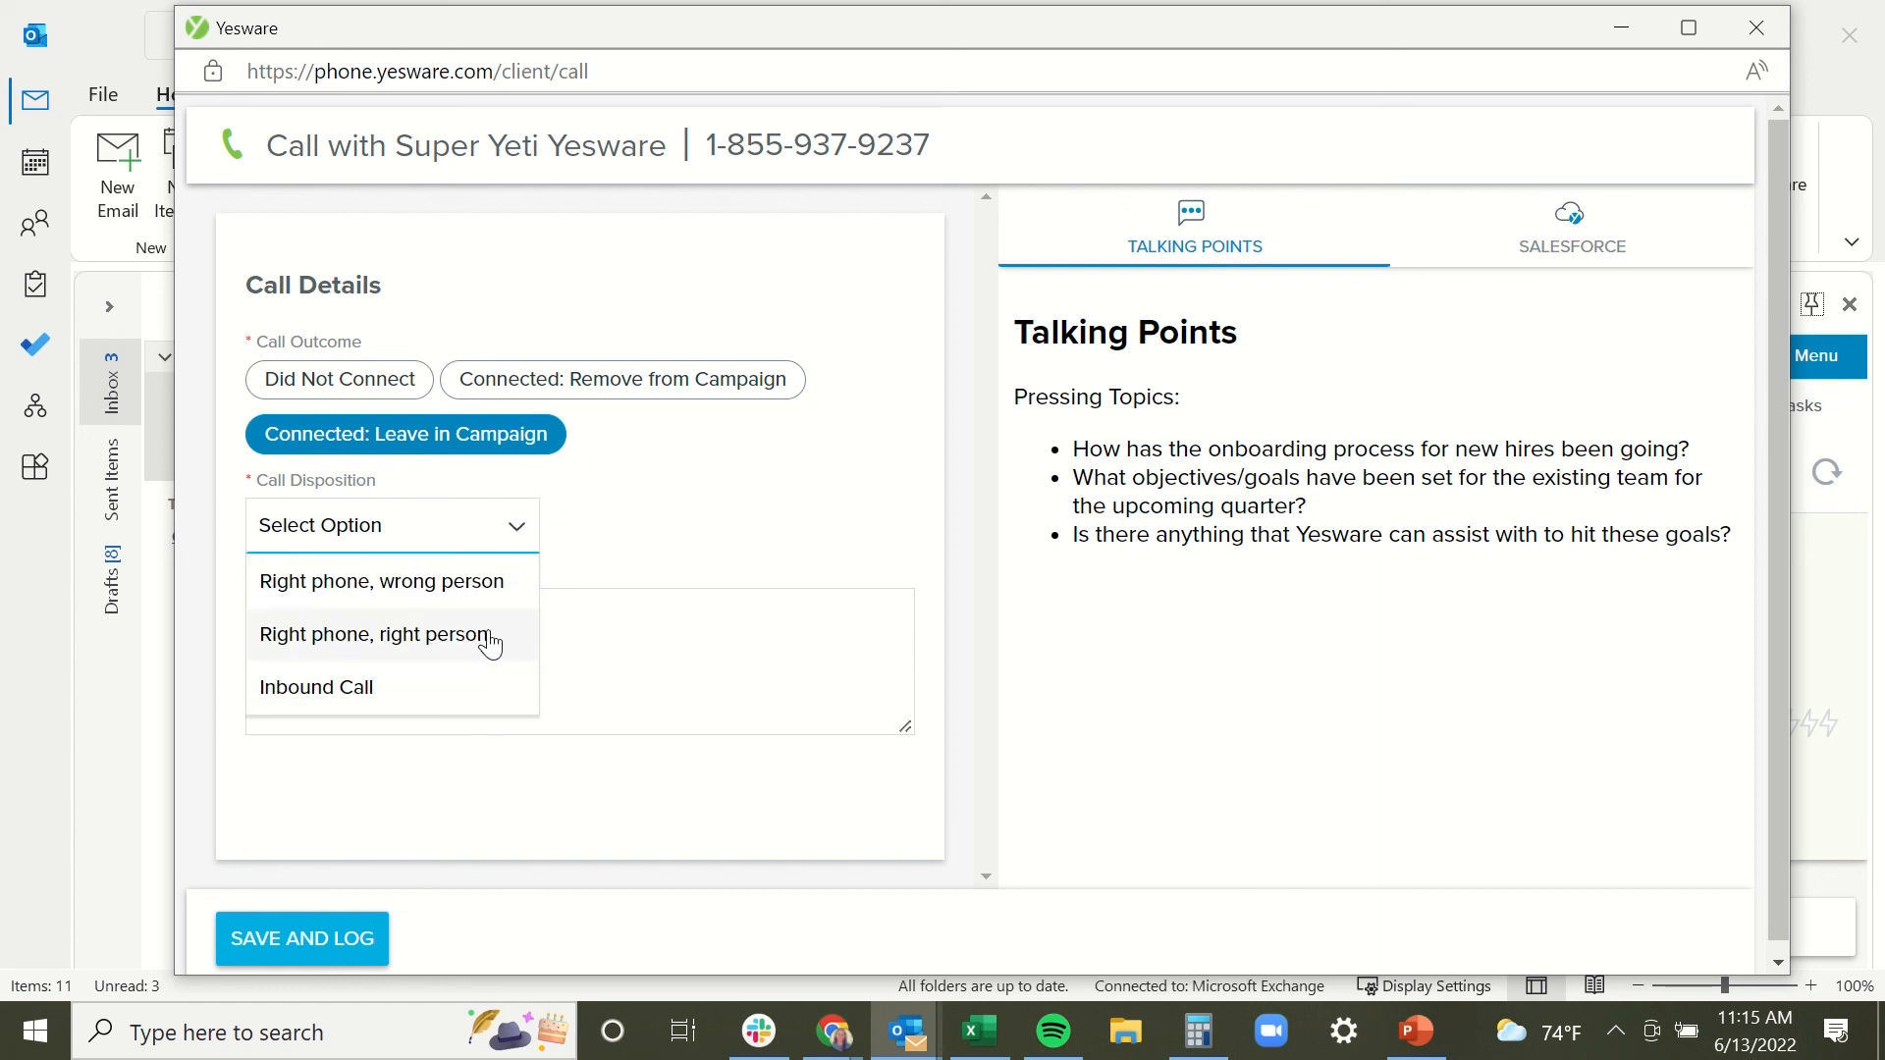
pyautogui.click(636, 526)
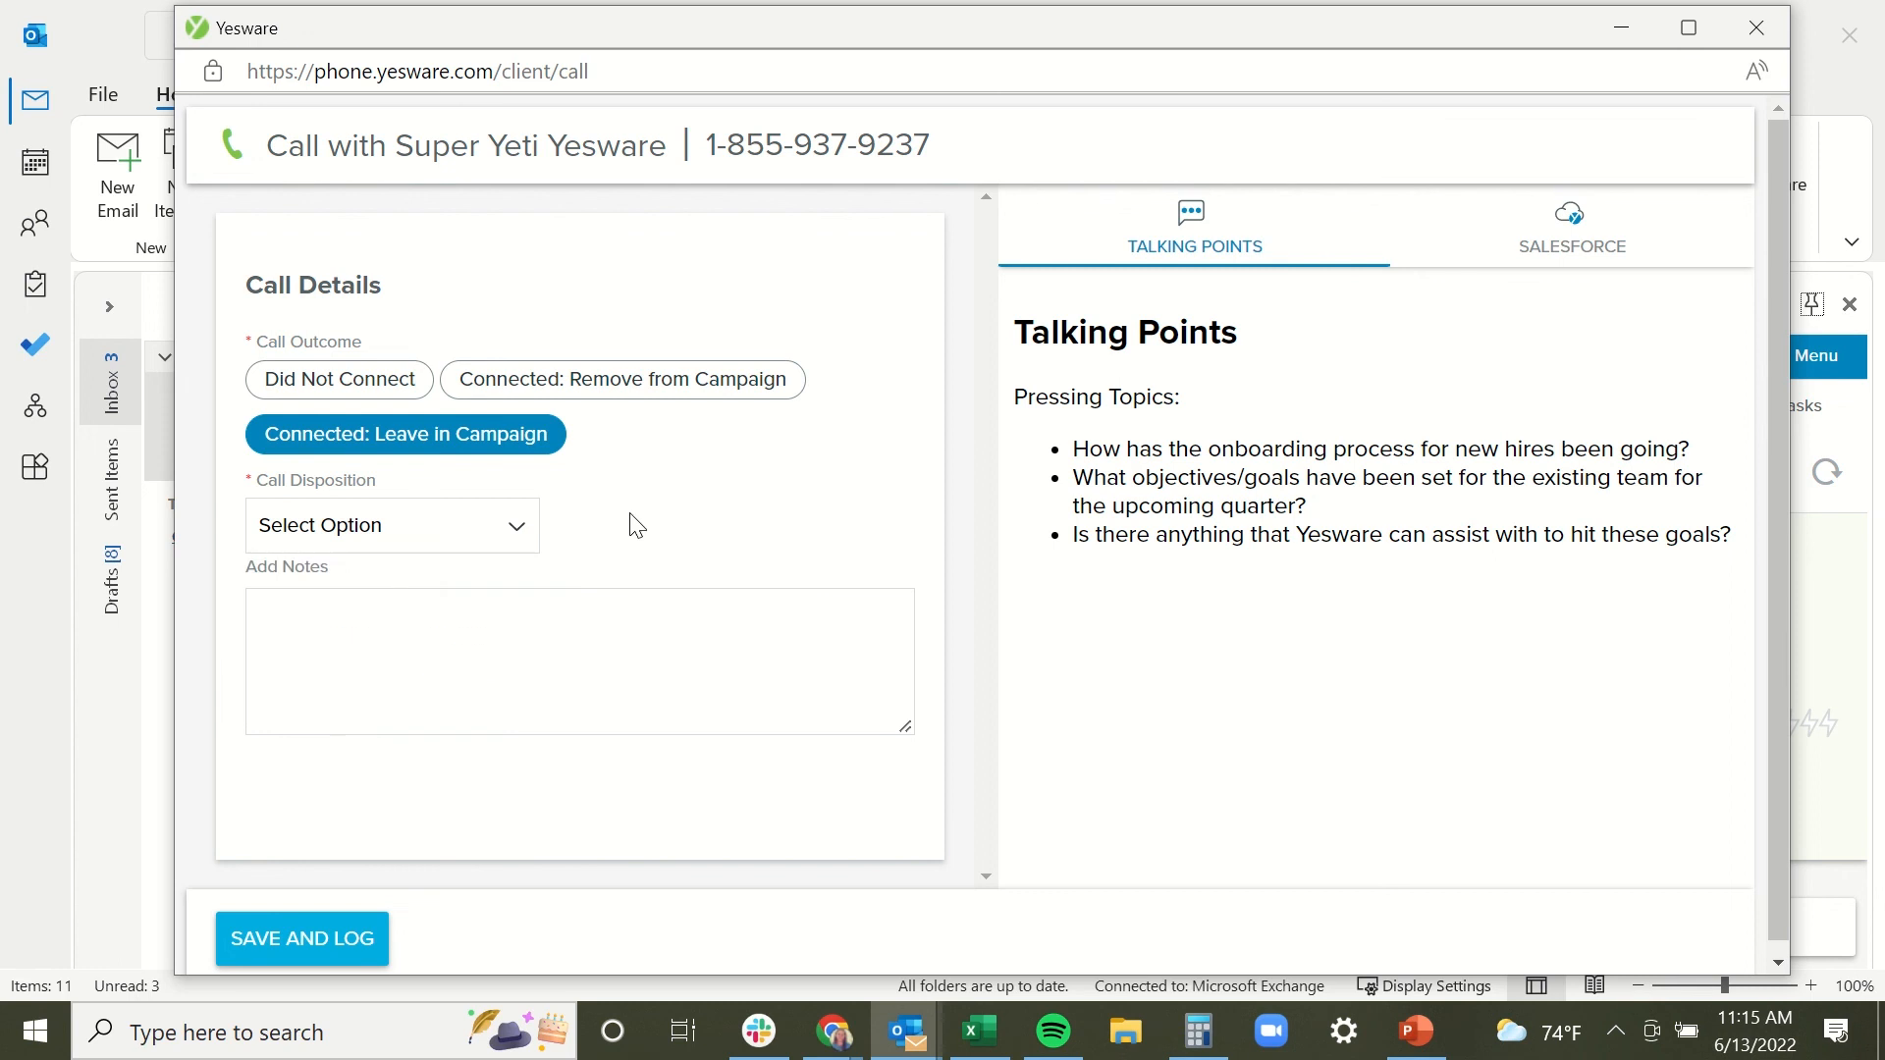
# Mark the call Did Not Connect with disposition Left Voicemail and move the window top-left.
pyautogui.click(400, 385)
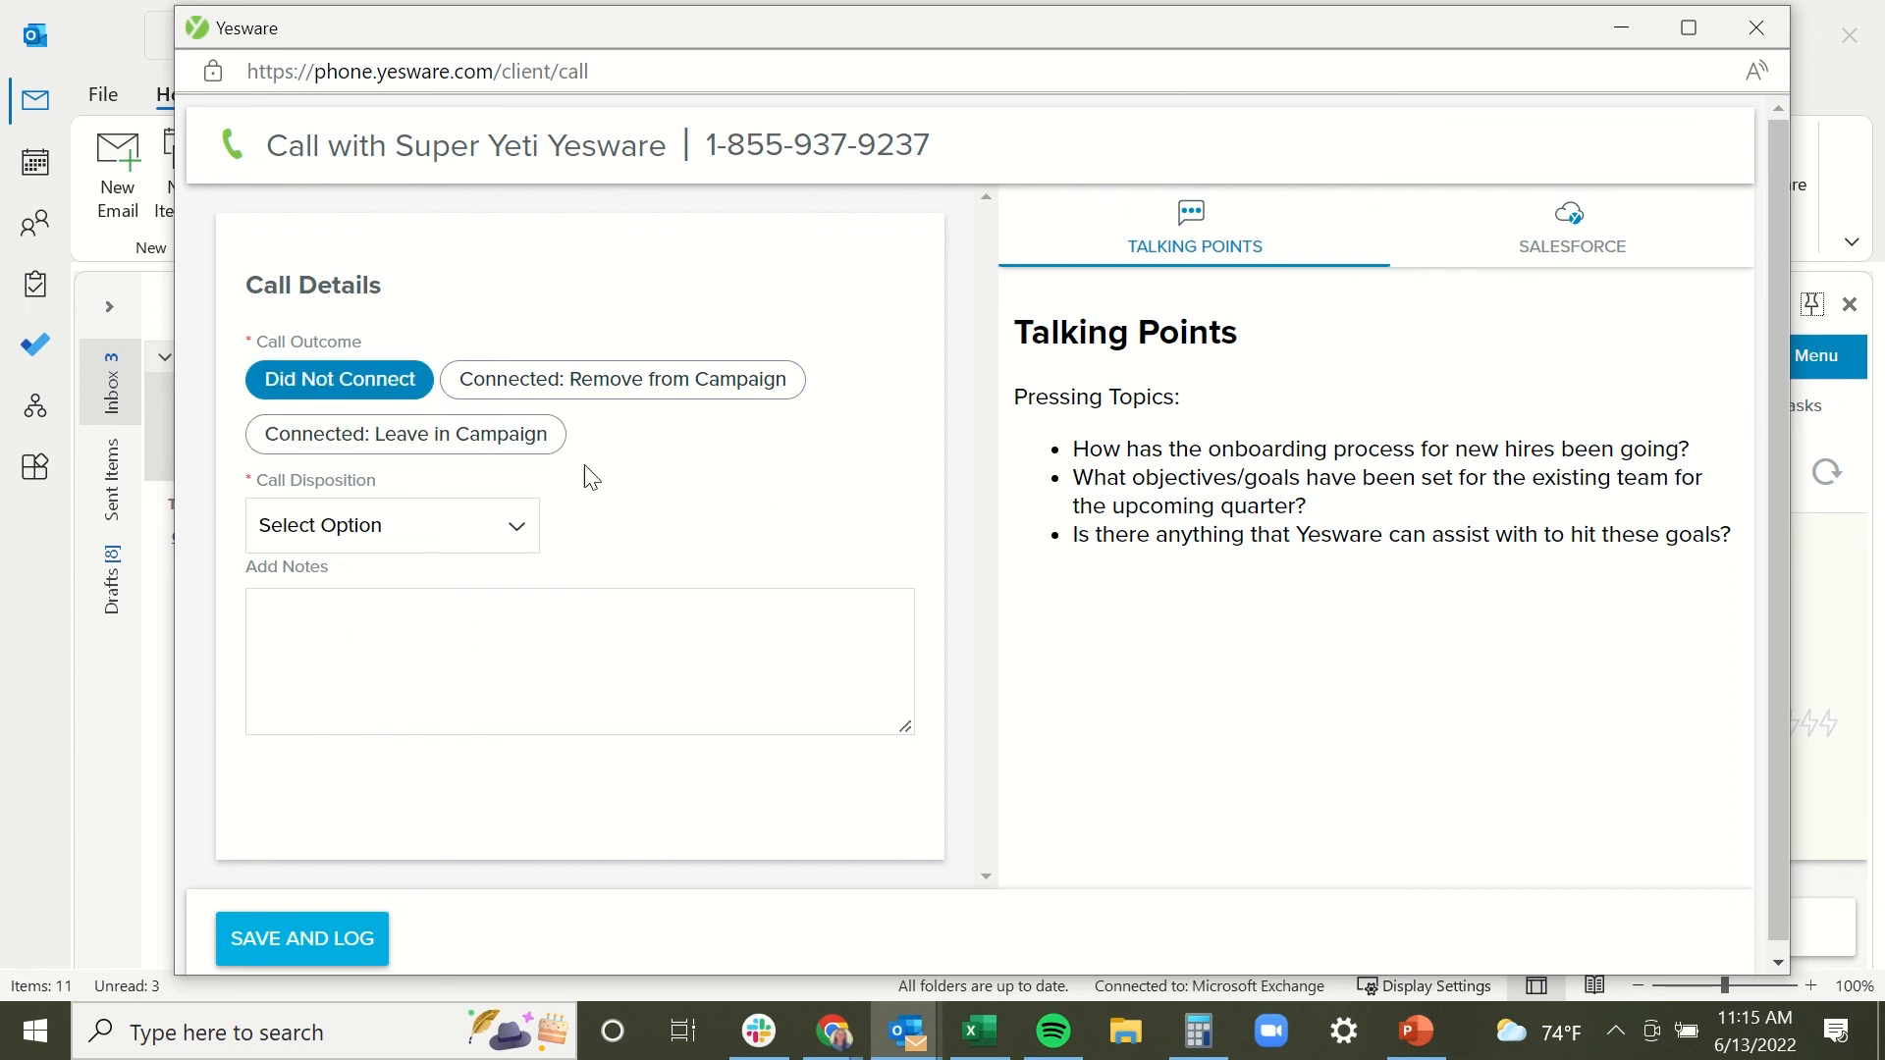
pyautogui.click(519, 532)
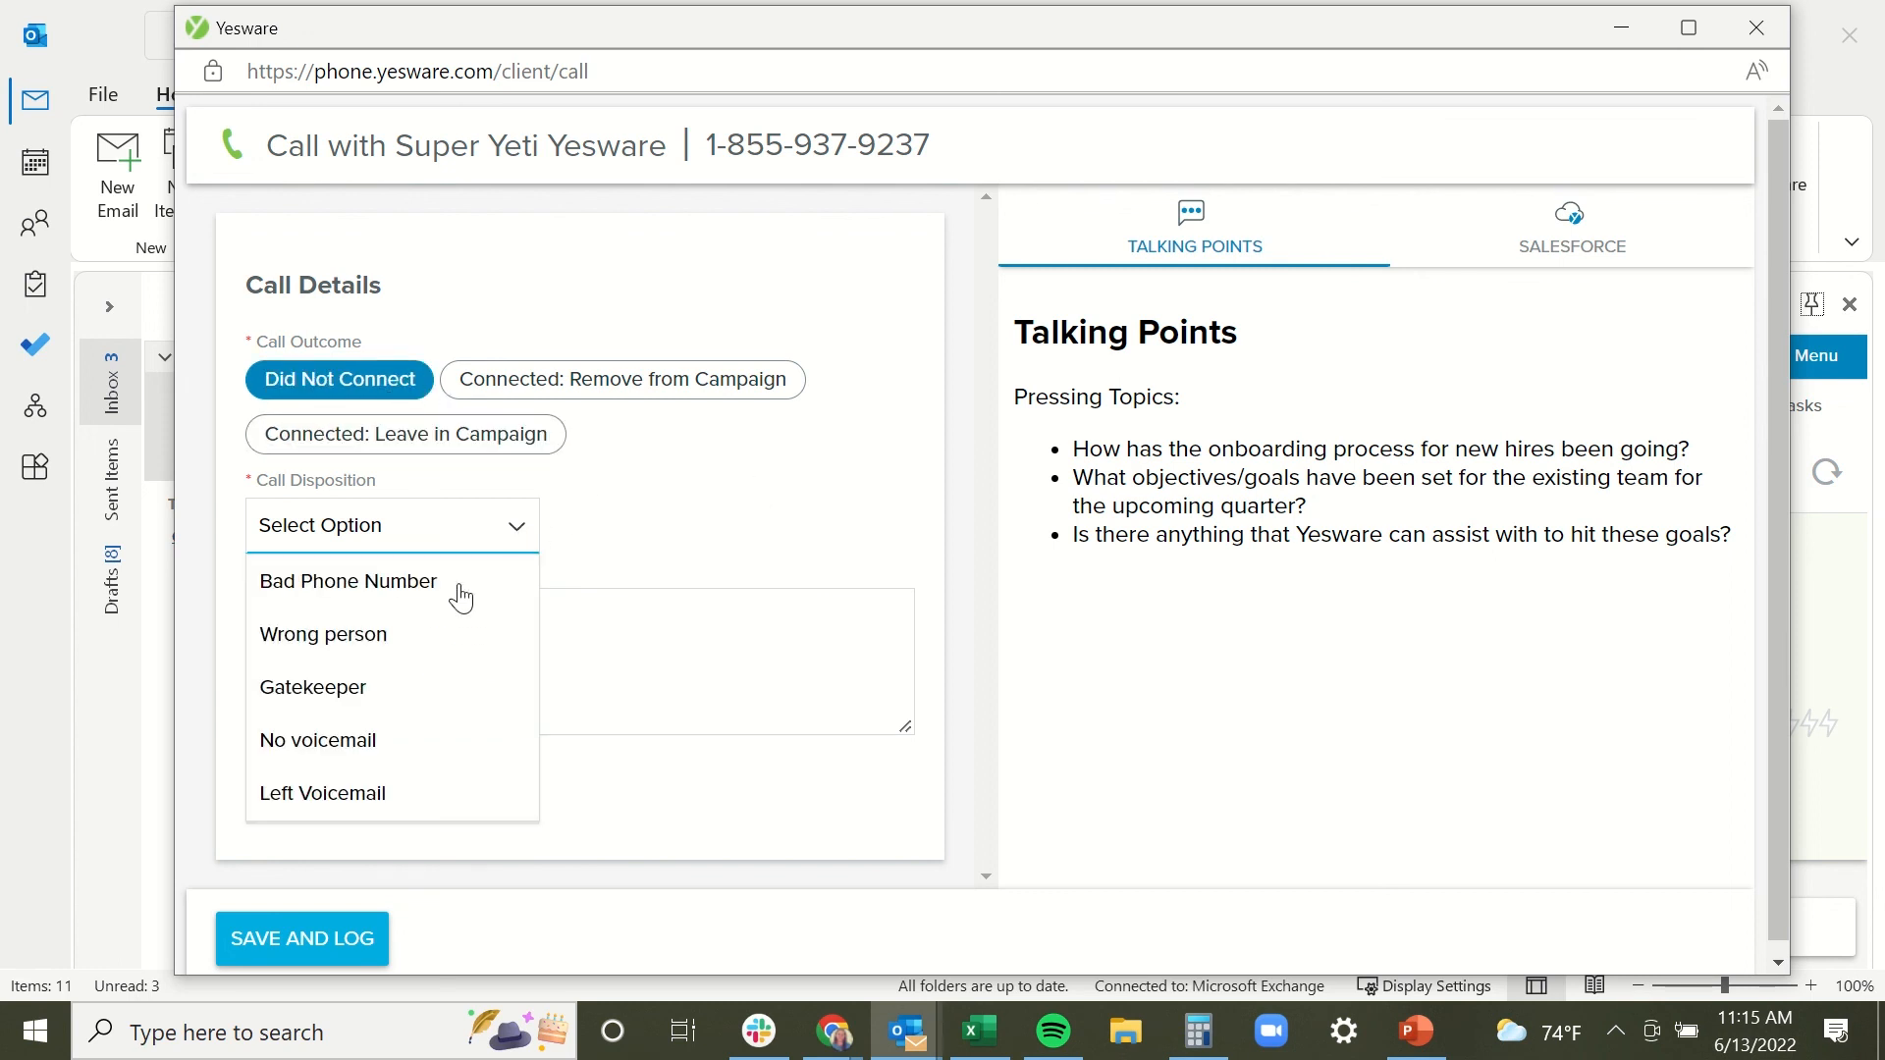
pyautogui.click(325, 784)
pyautogui.click(451, 624)
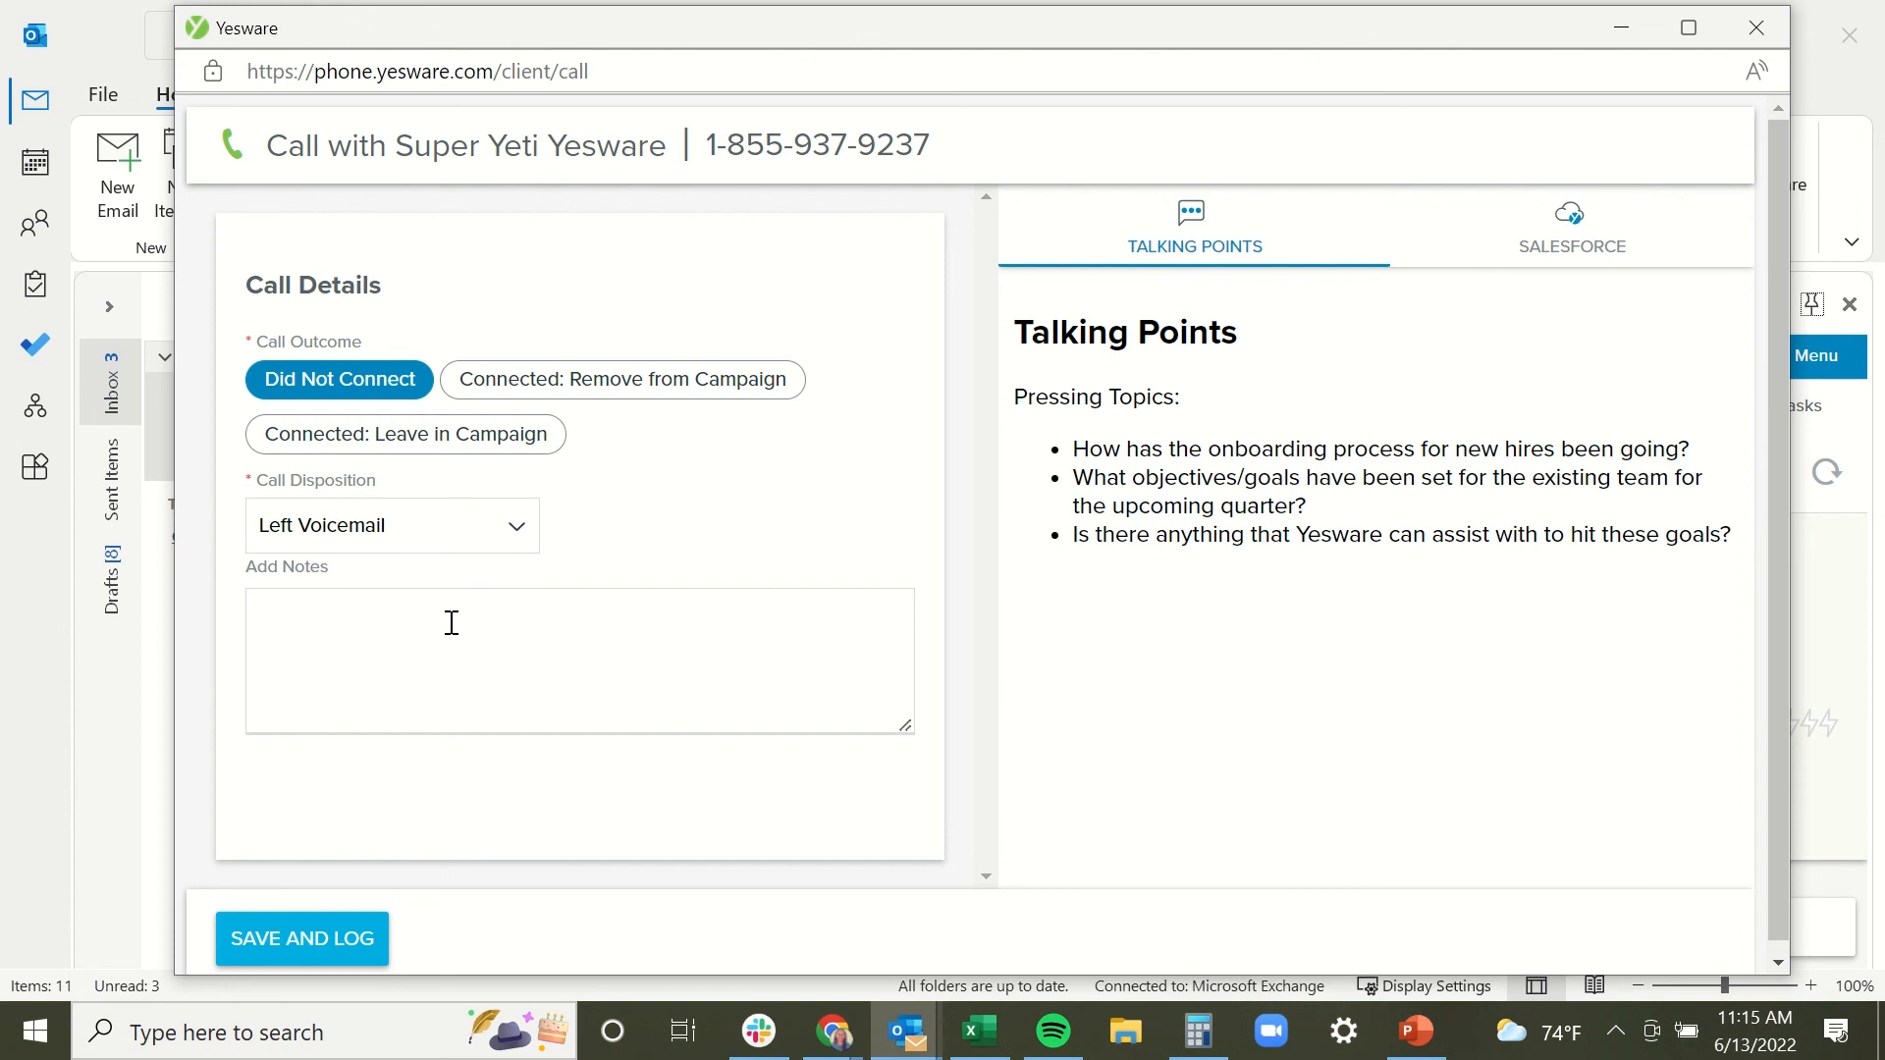
pyautogui.moveTo(1337, 39); pyautogui.dragTo(1158, 38)
# Save and log the call, then save a Salesforce task of type Call - Left Voicemail.
pyautogui.click(130, 927)
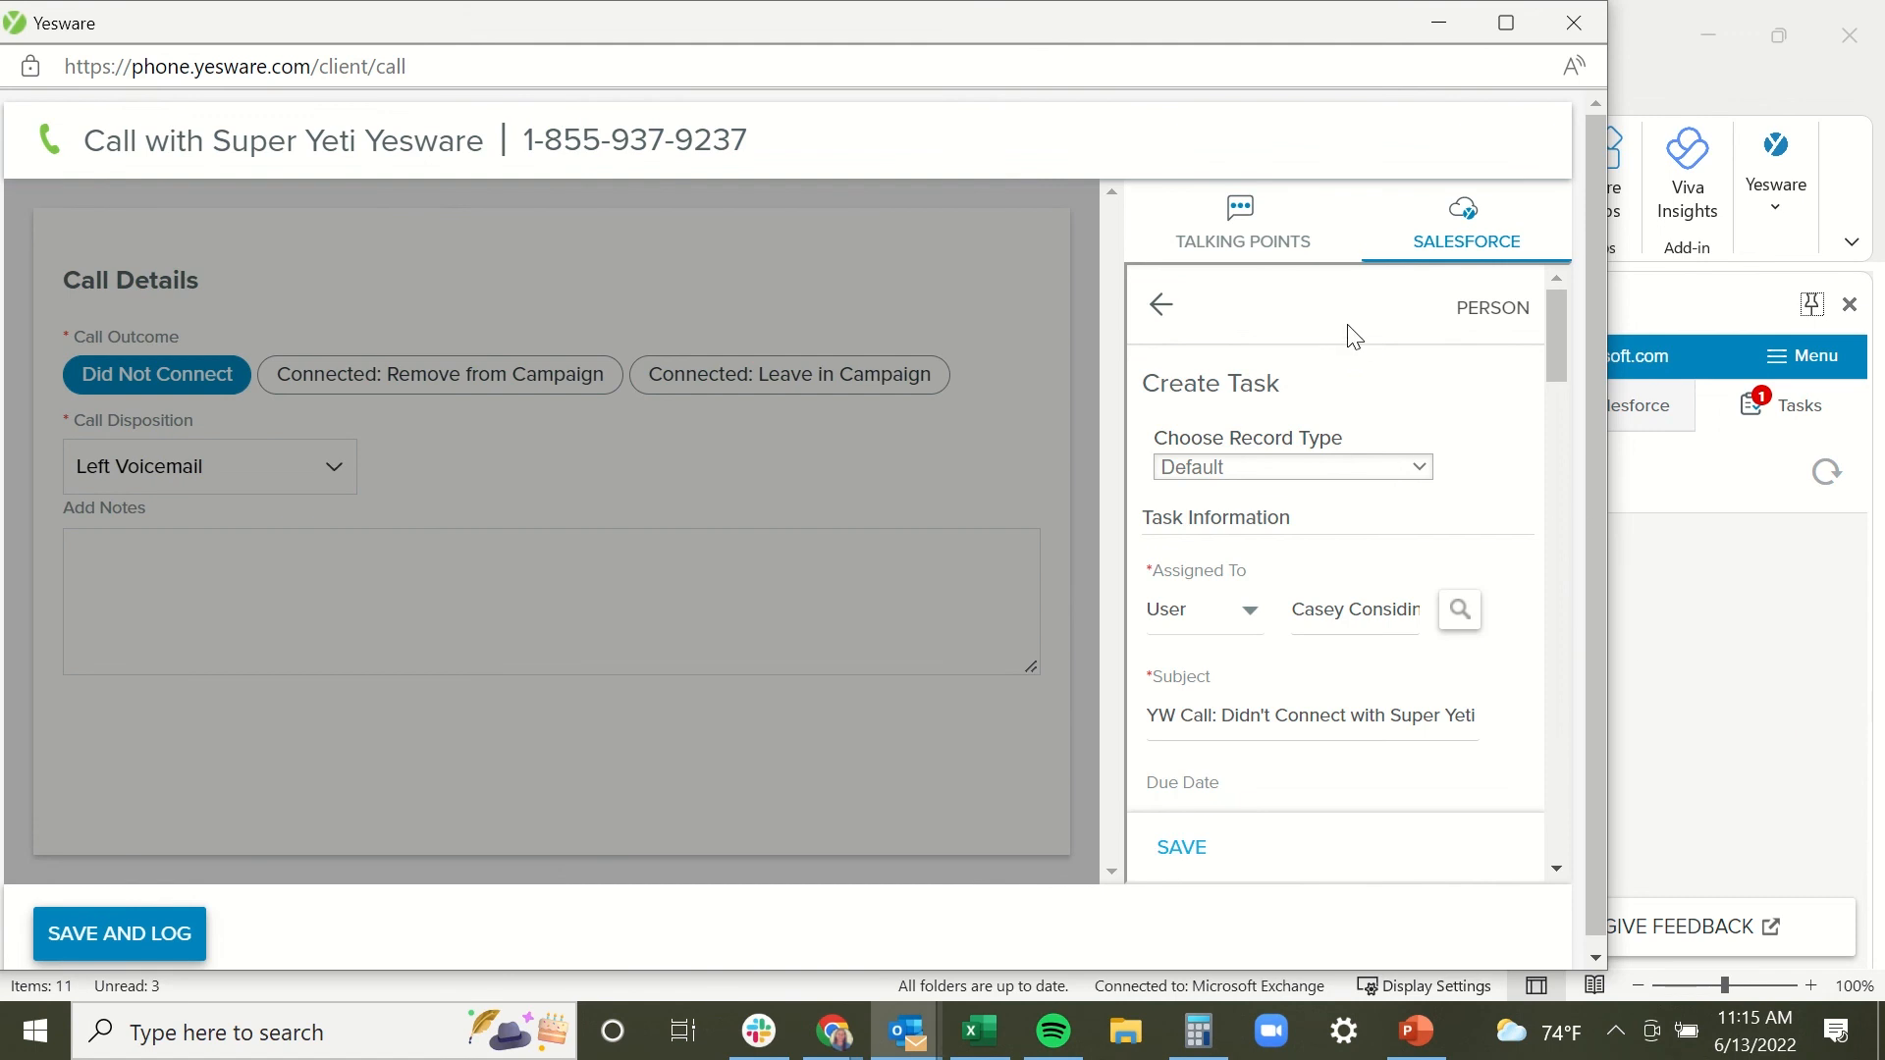
pyautogui.moveTo(1549, 339); pyautogui.dragTo(1553, 385)
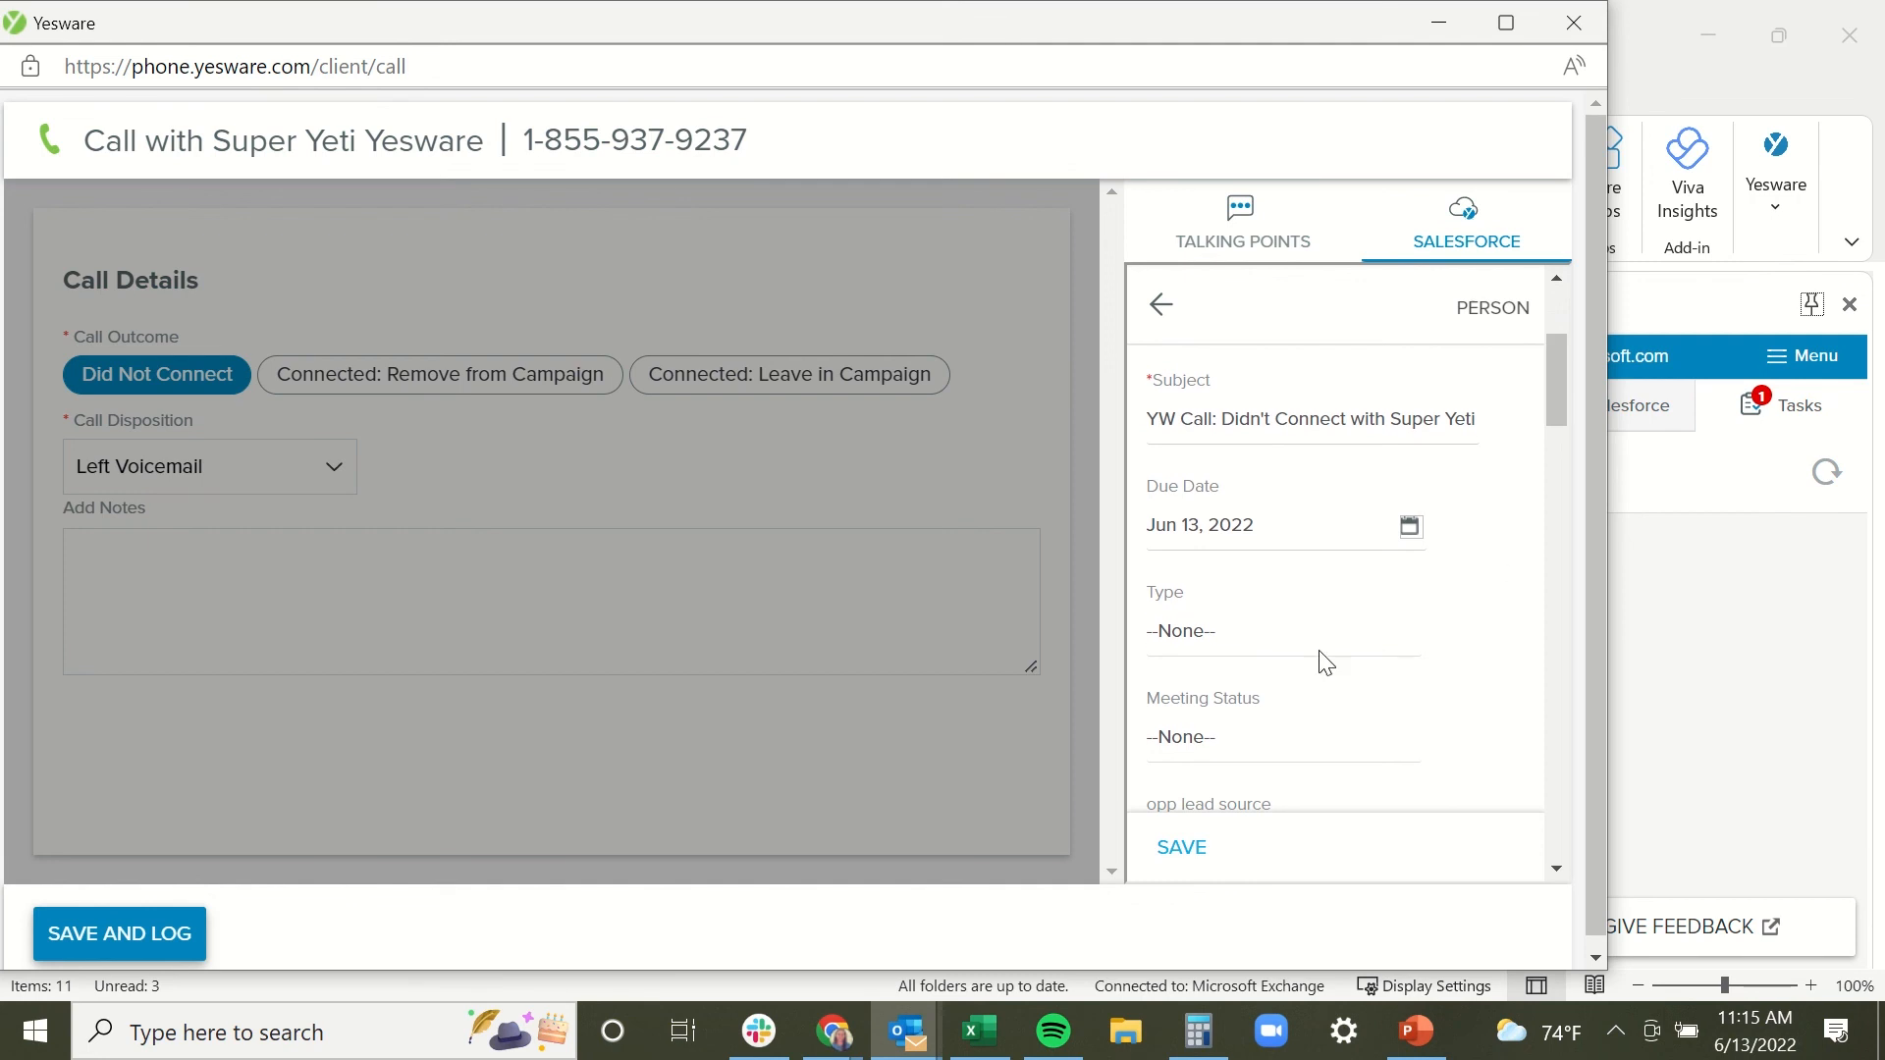
pyautogui.click(1297, 633)
pyautogui.click(1273, 196)
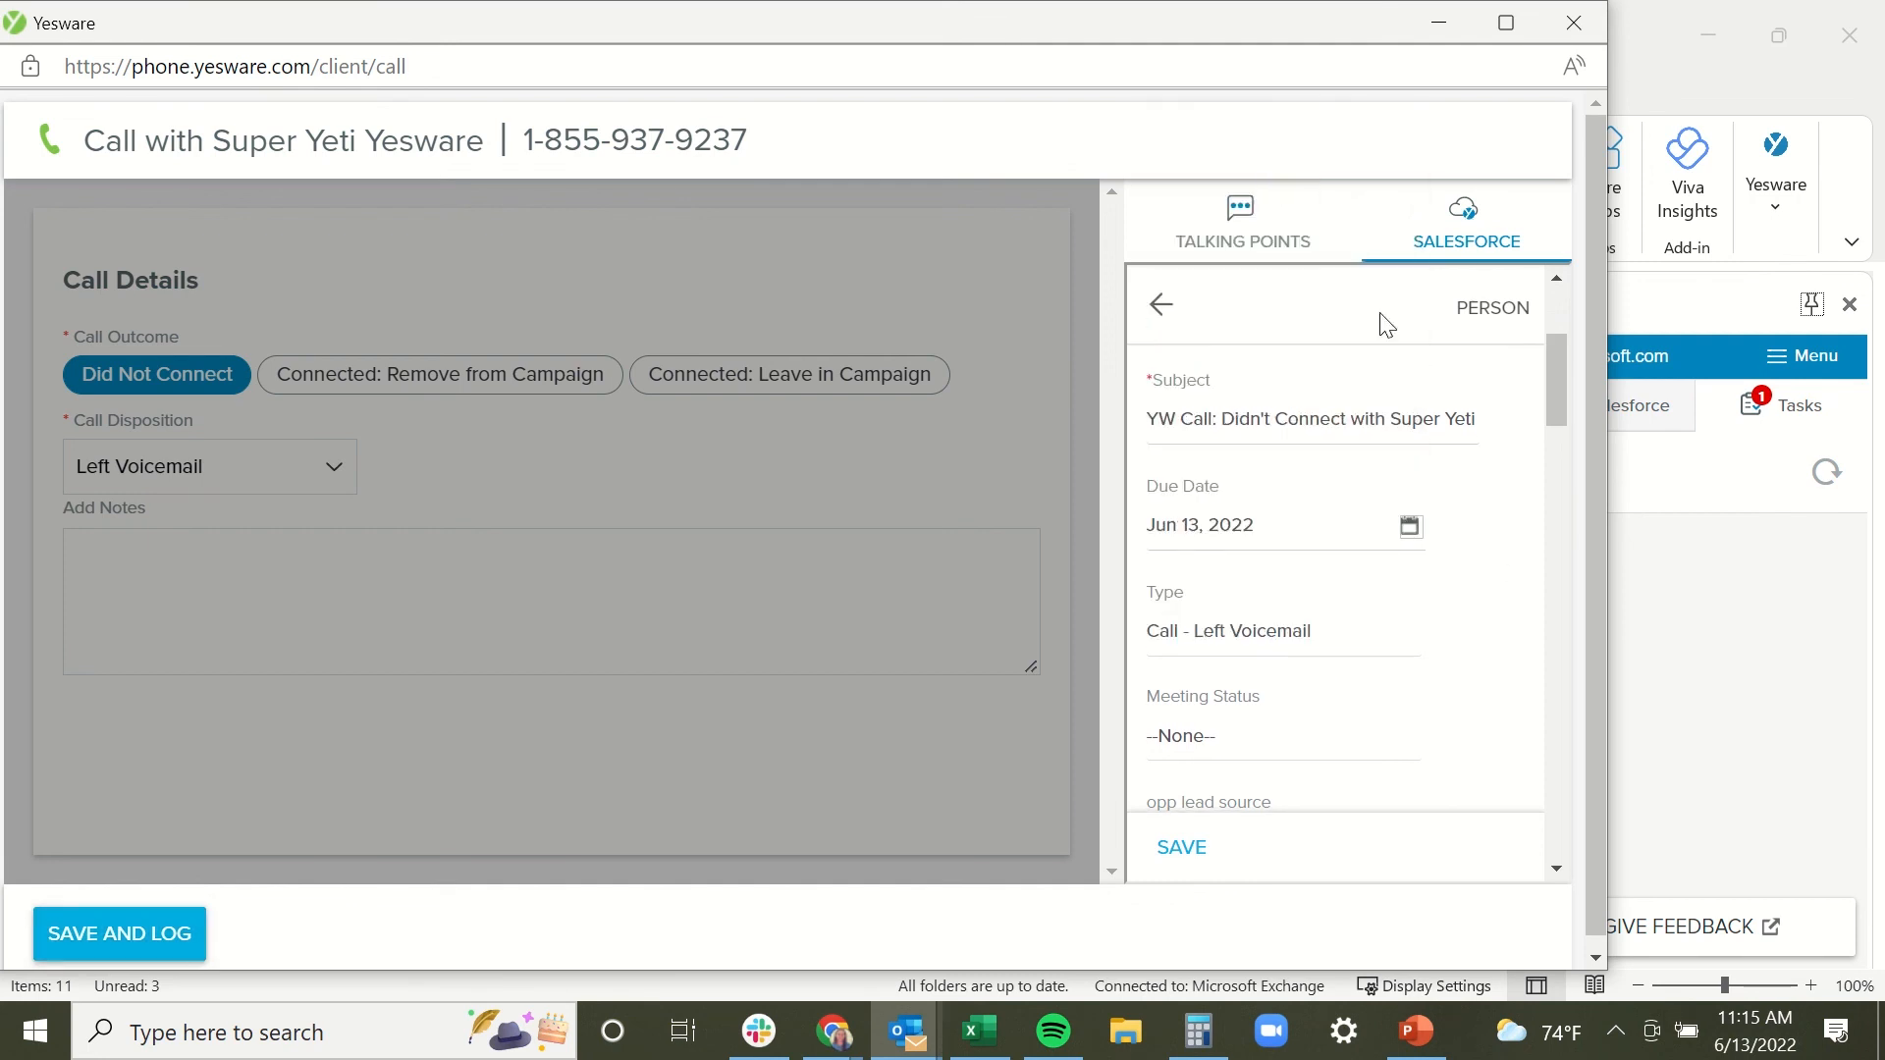
pyautogui.click(1188, 852)
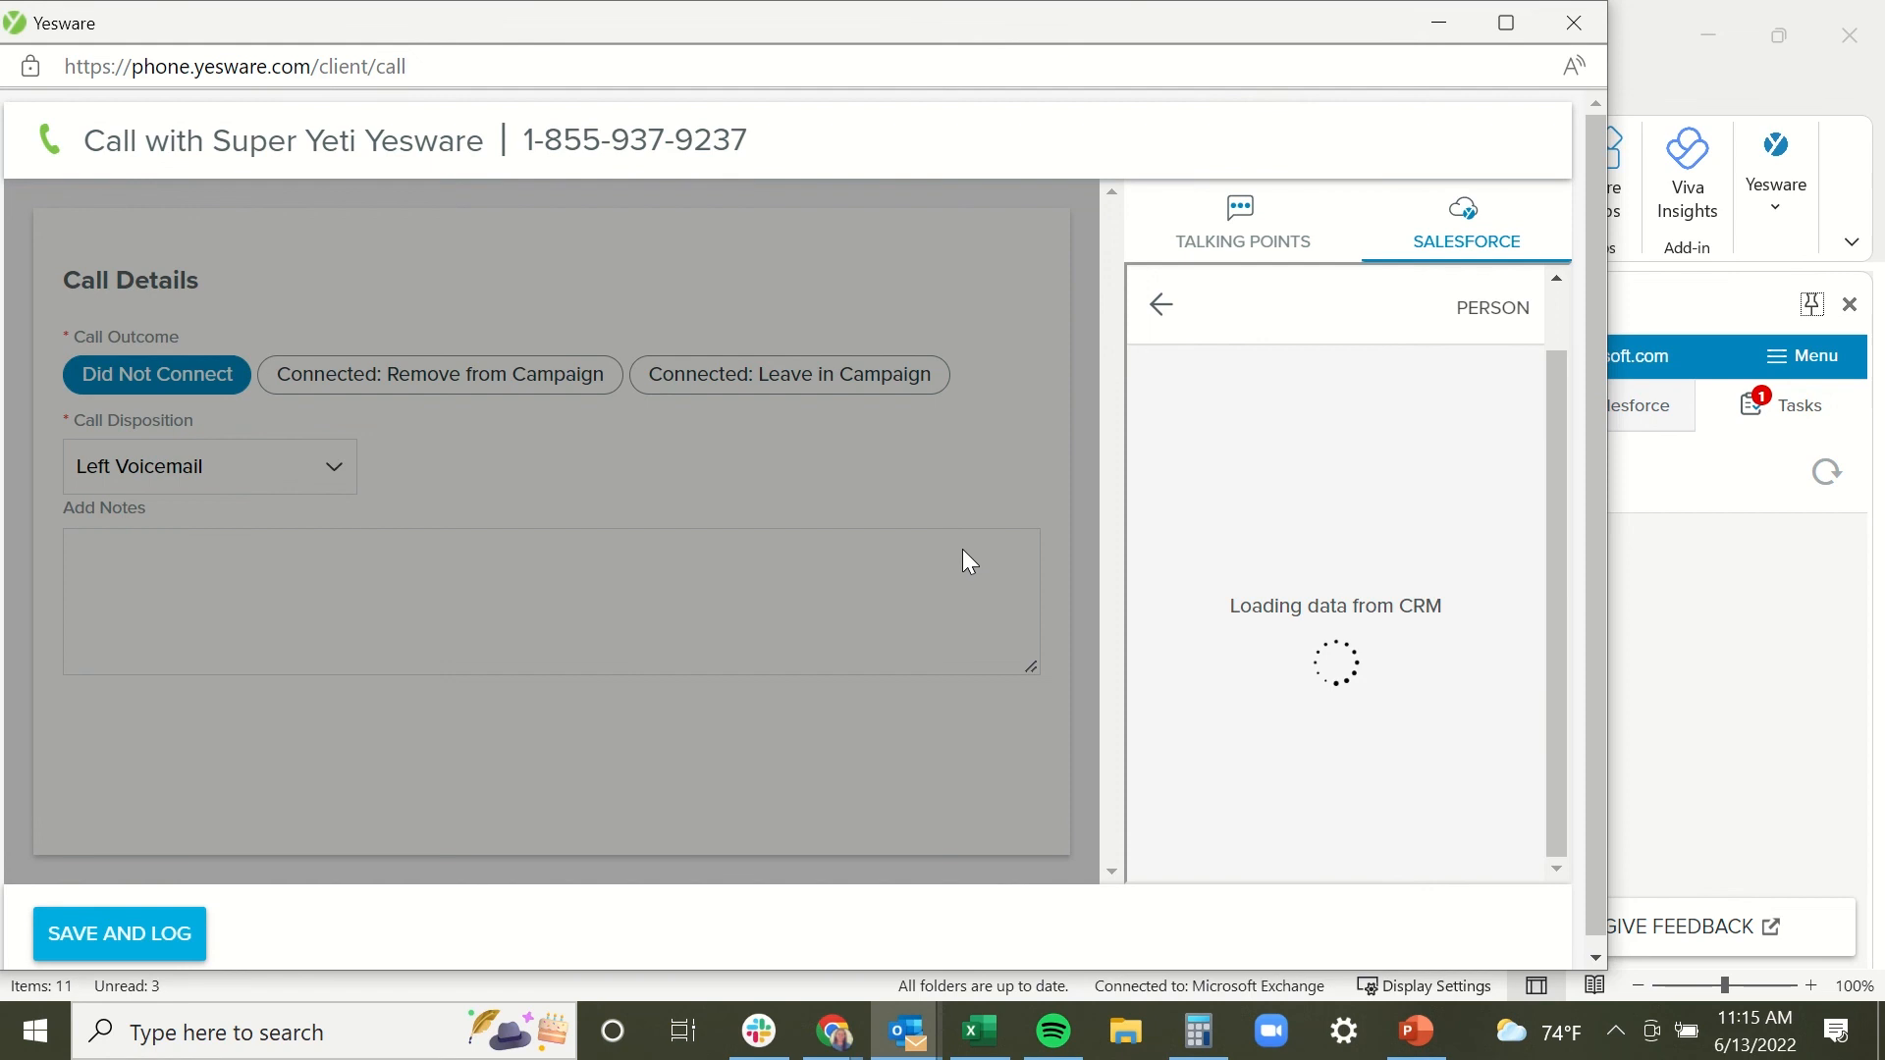